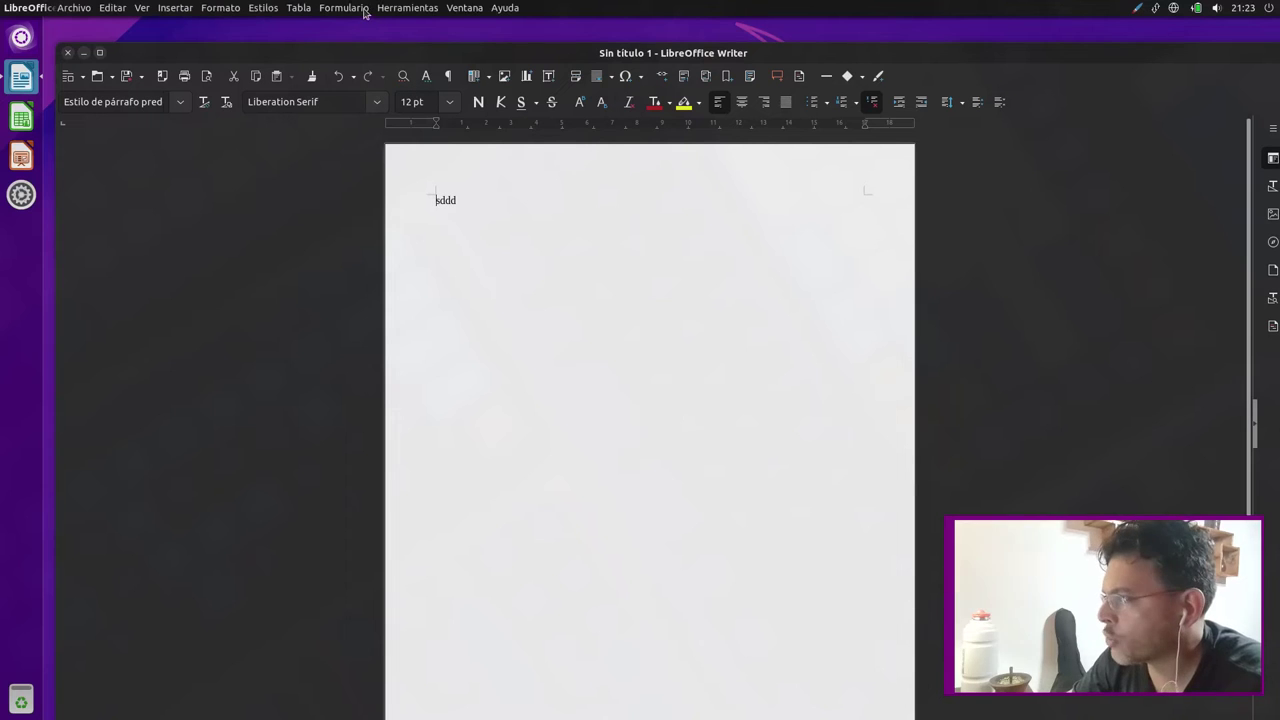
left_click(505, 10)
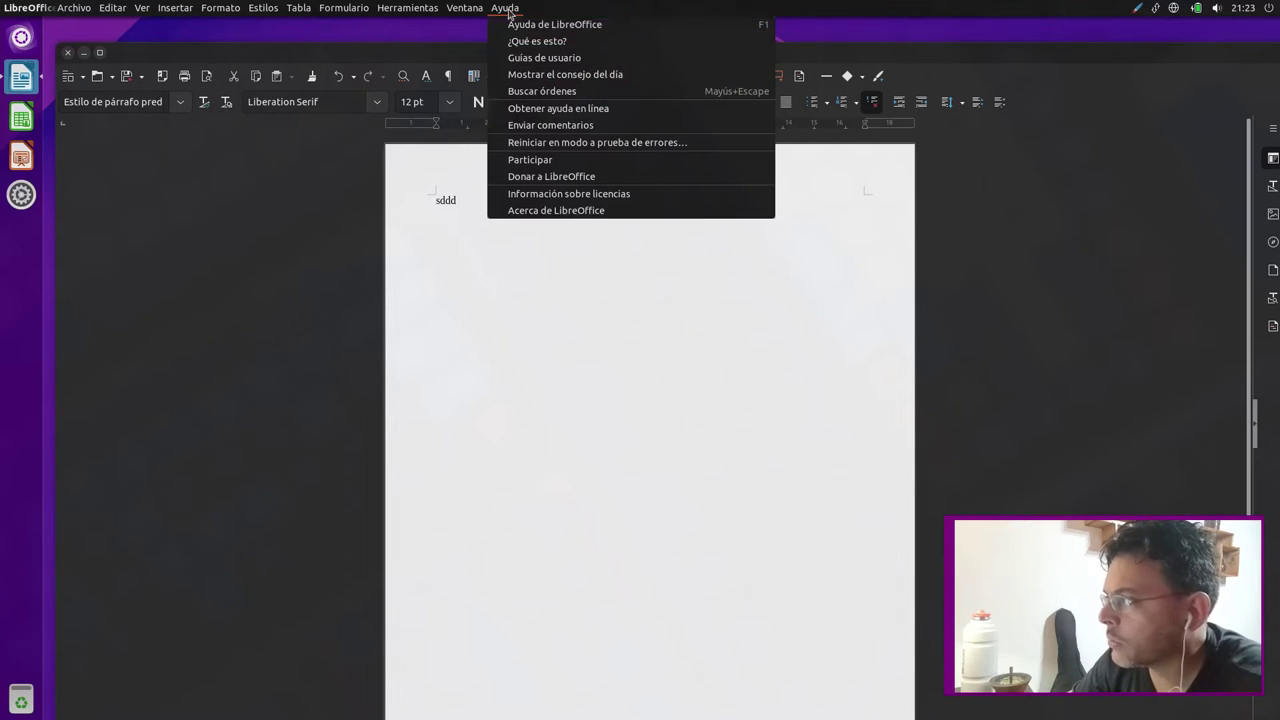
left_click(493, 8)
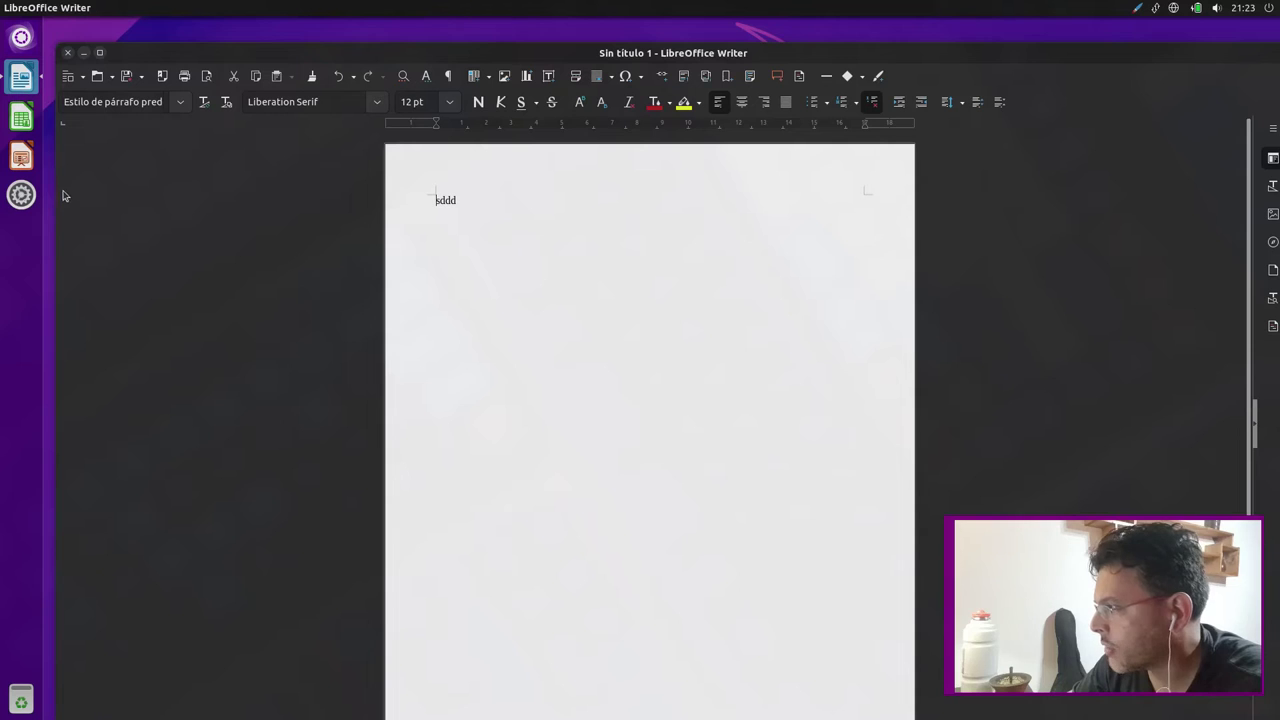
left_click(78, 7)
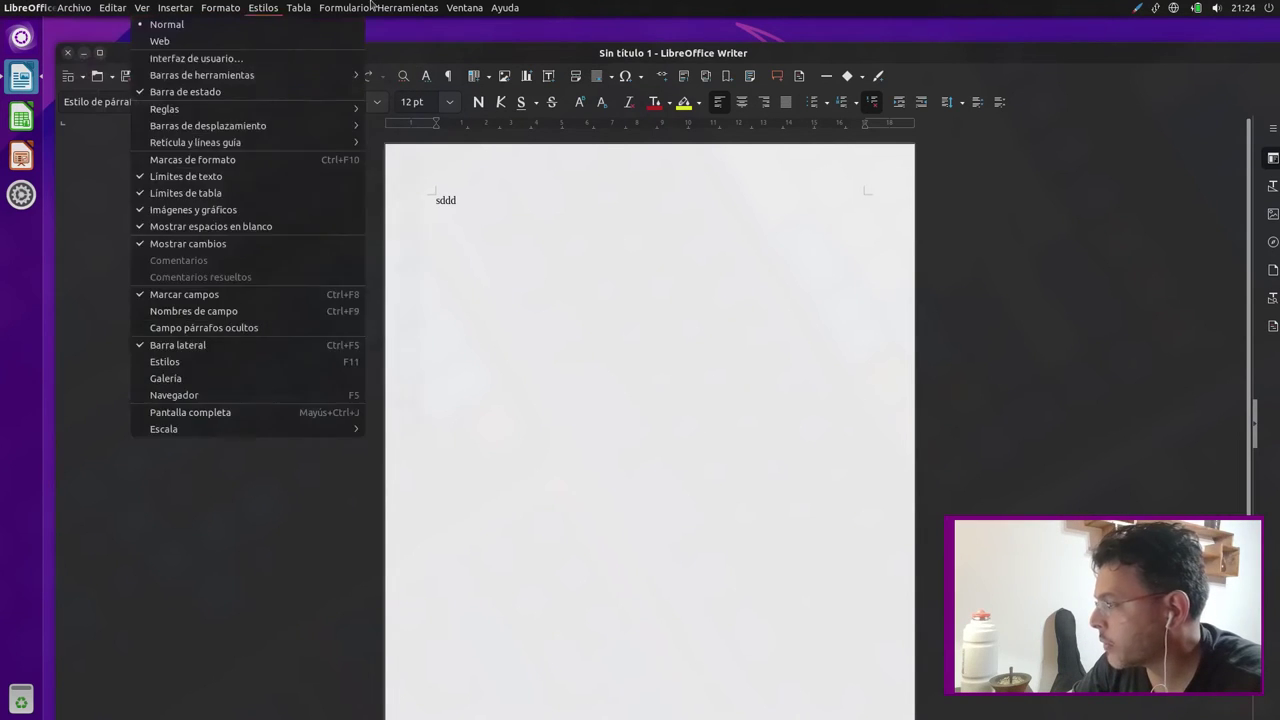
left_click(500, 8)
- Maximize the Writer document window and minimize it to reveal the desktop
left_click_drag(508, 54, 494, 23)
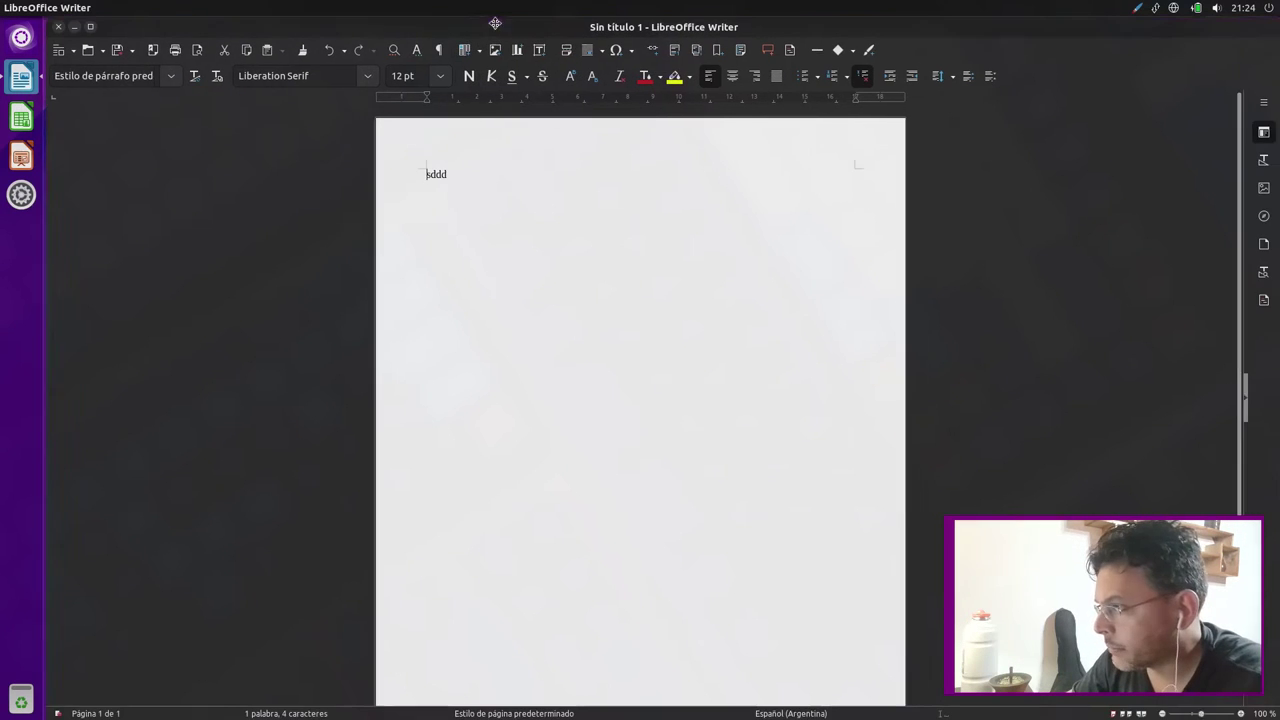
left_click(90, 26)
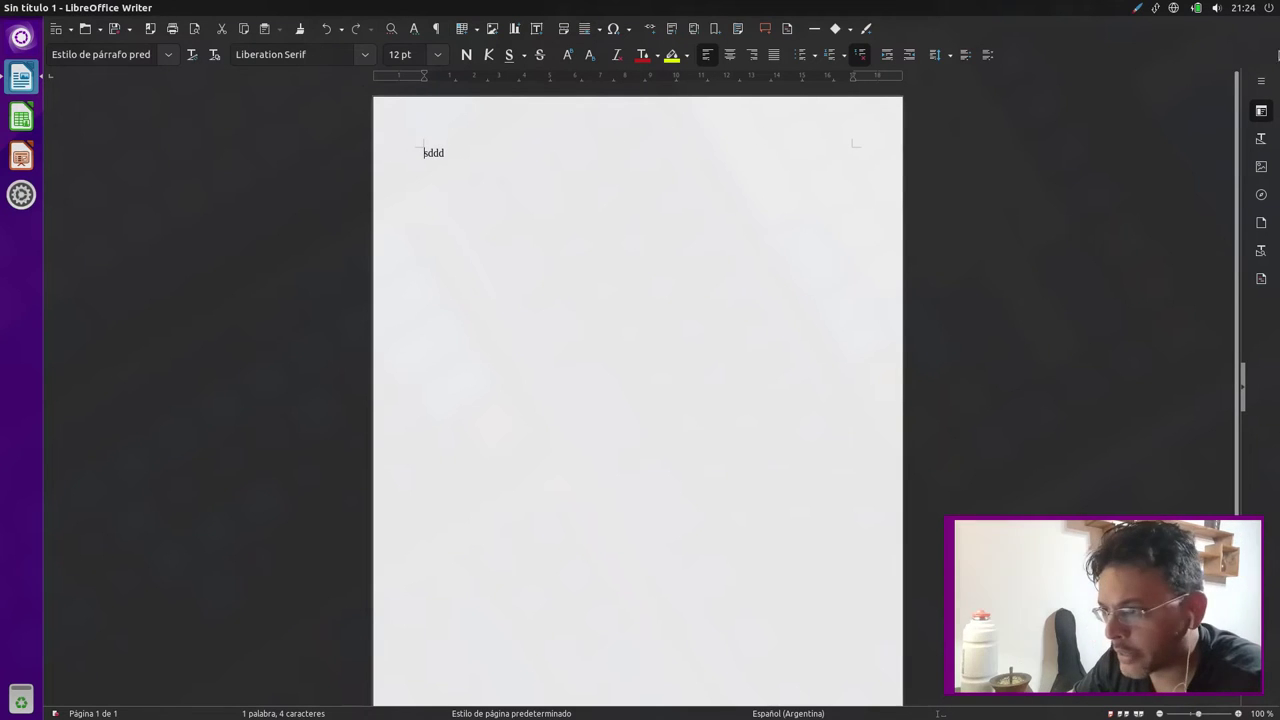
left_click(27, 8)
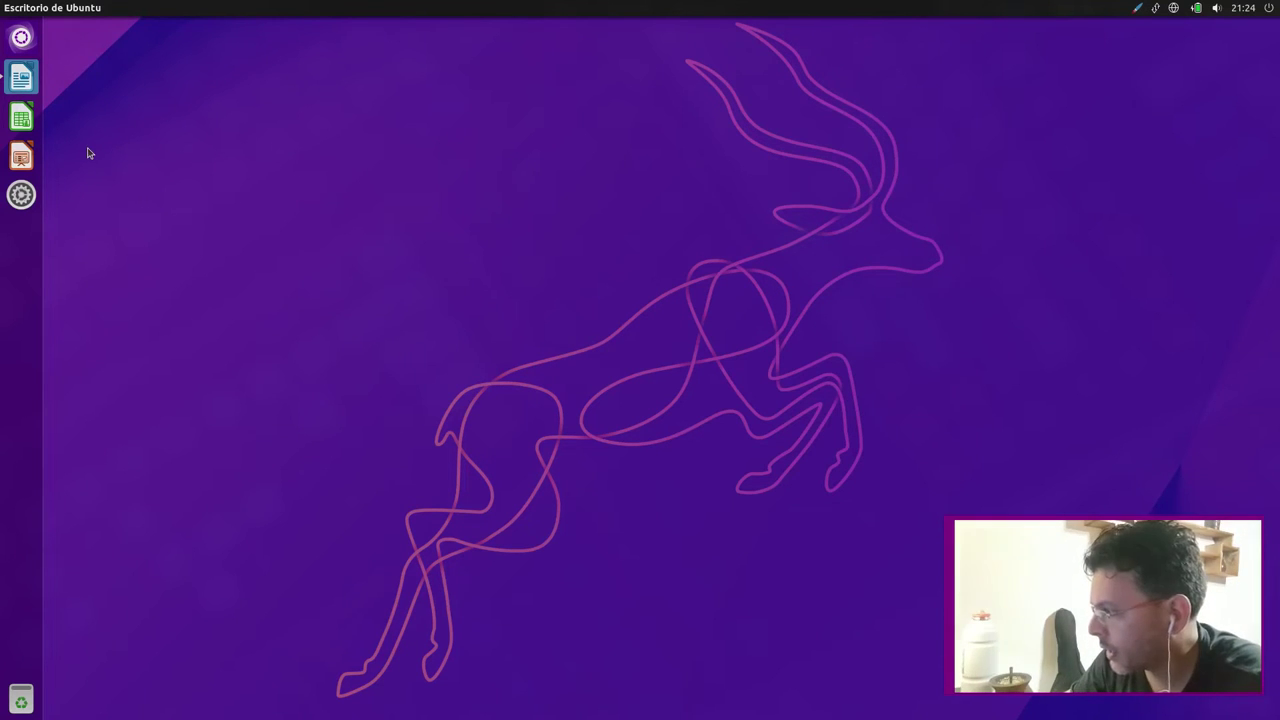
- Clear the leftover "archivos" search from the dash and close the dash
left_click(21, 40)
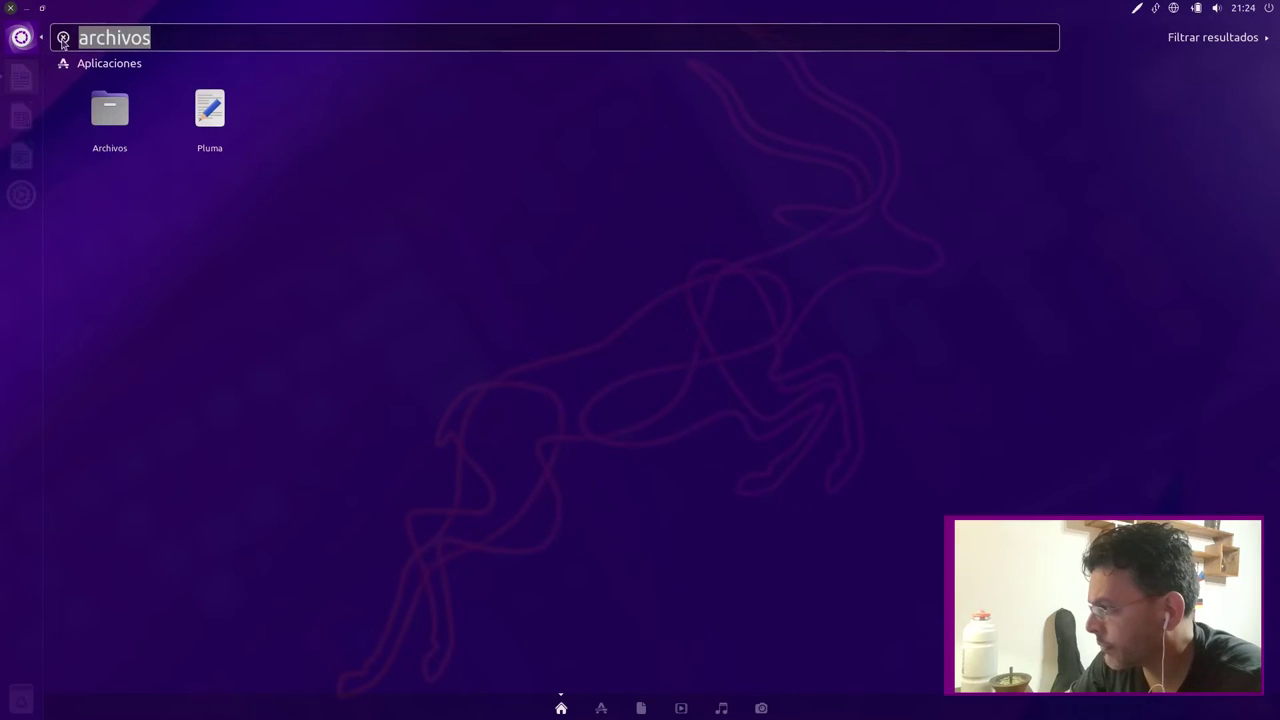
key("BackSpace")
left_click(22, 39)
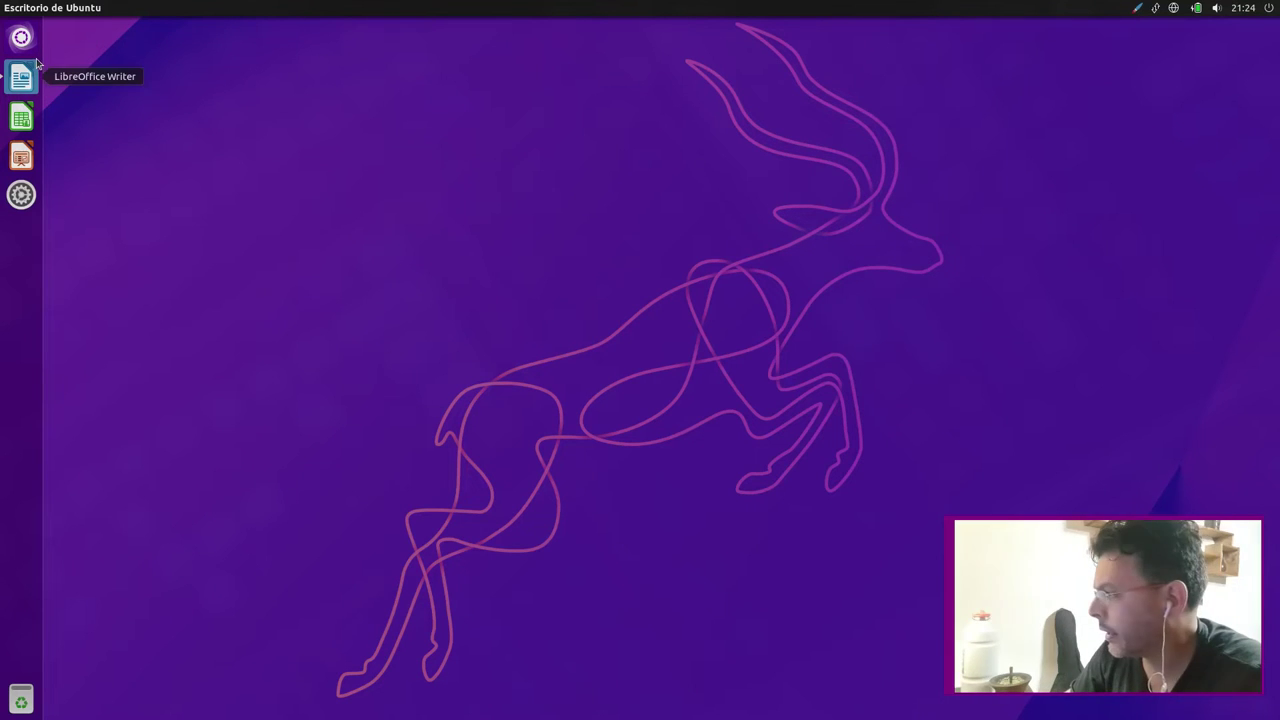
- Reopen the dash and expand its result filters to view the categories and origins
key("super")
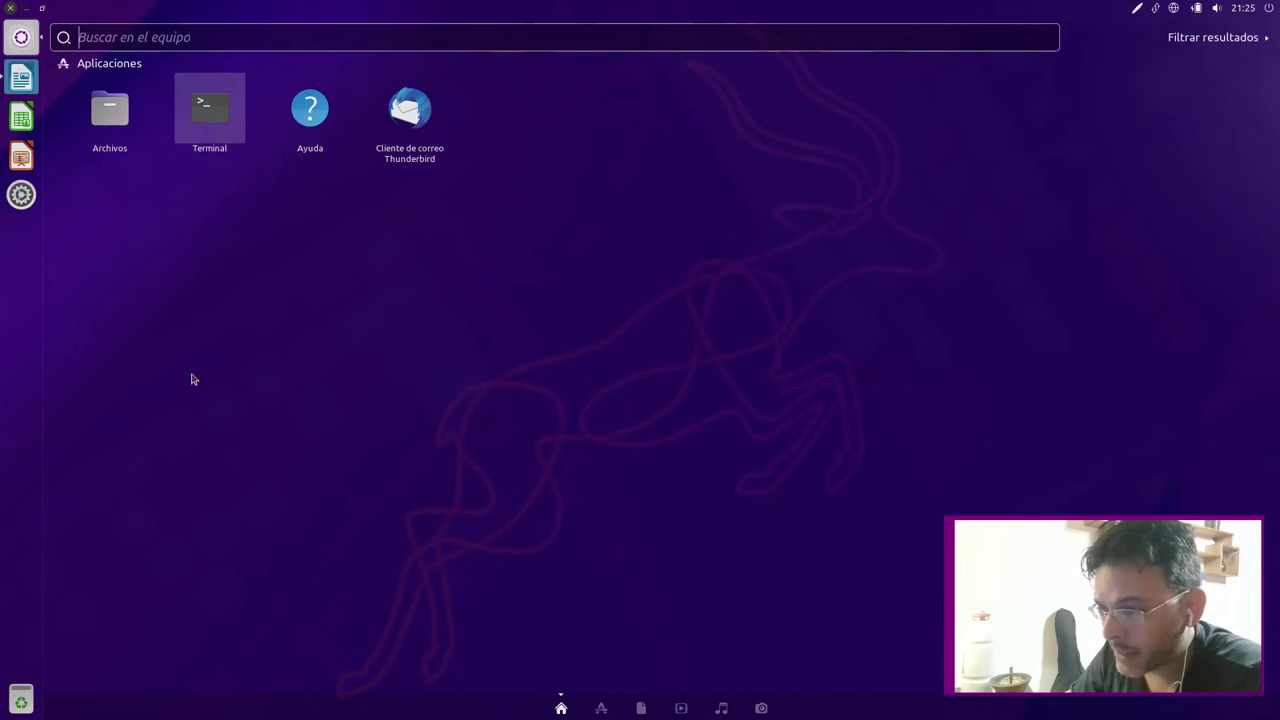
key("Escape")
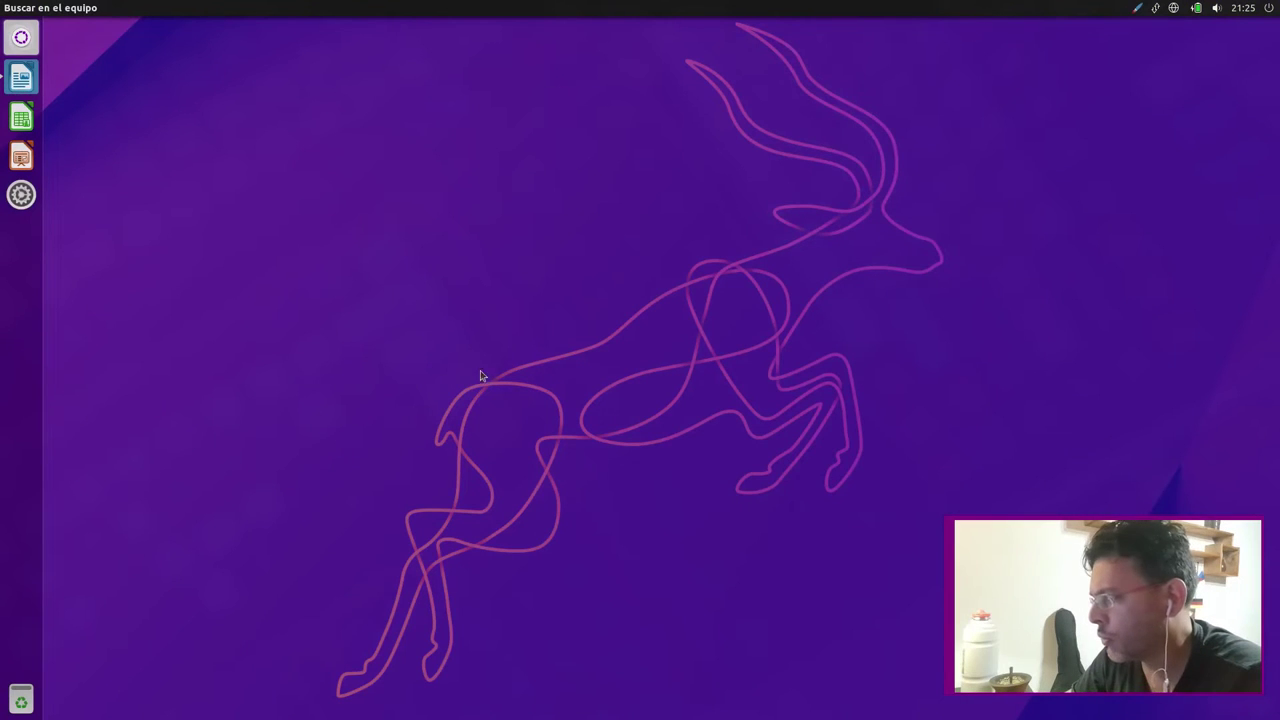
key("super")
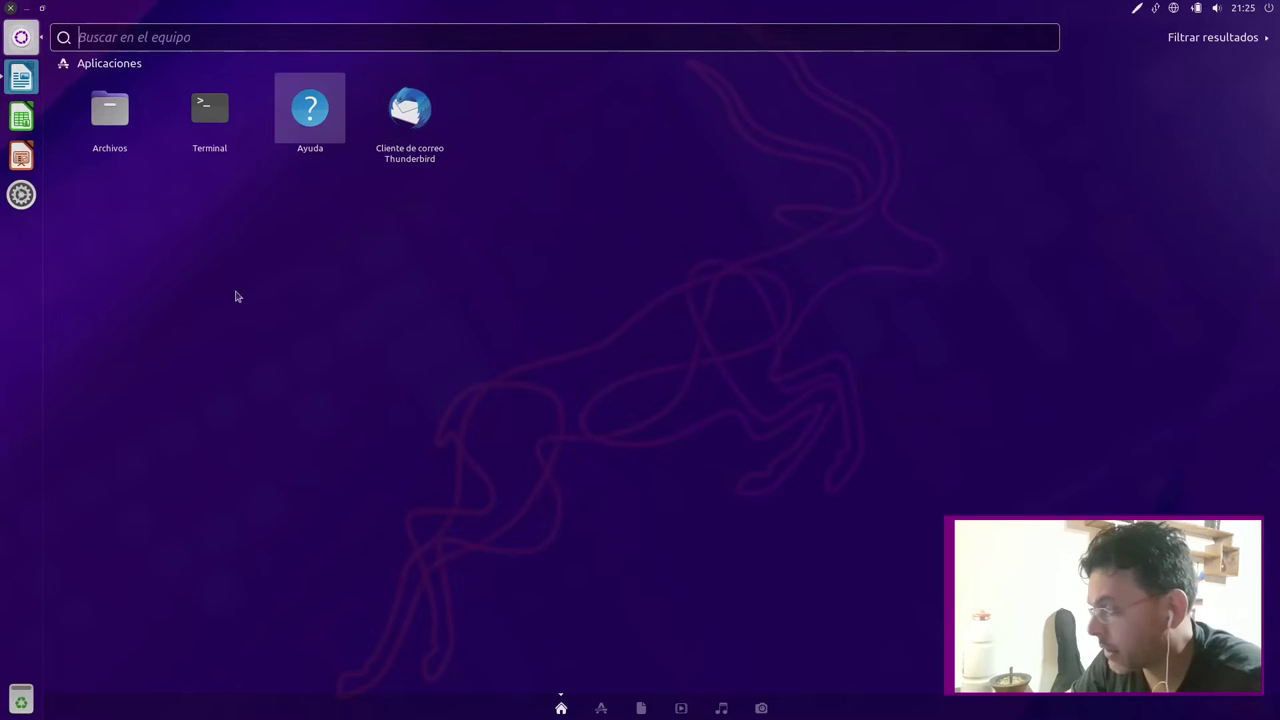
left_click(1260, 38)
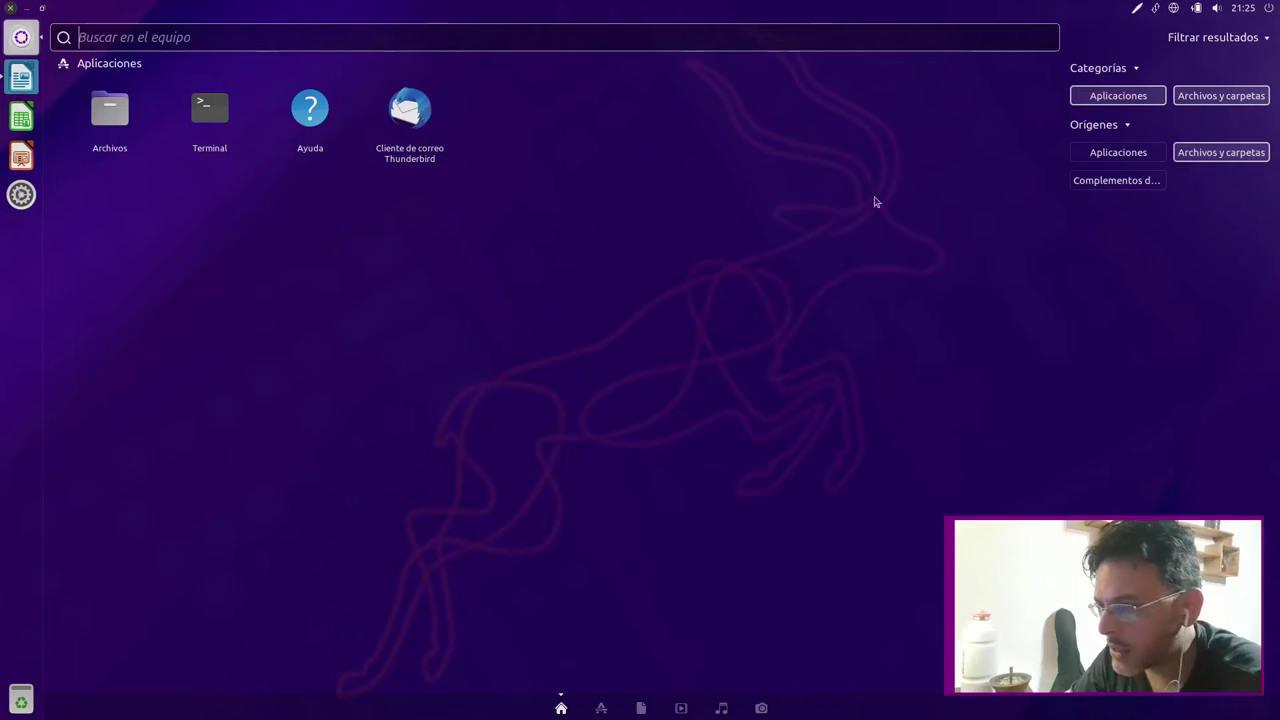
left_click(449, 37)
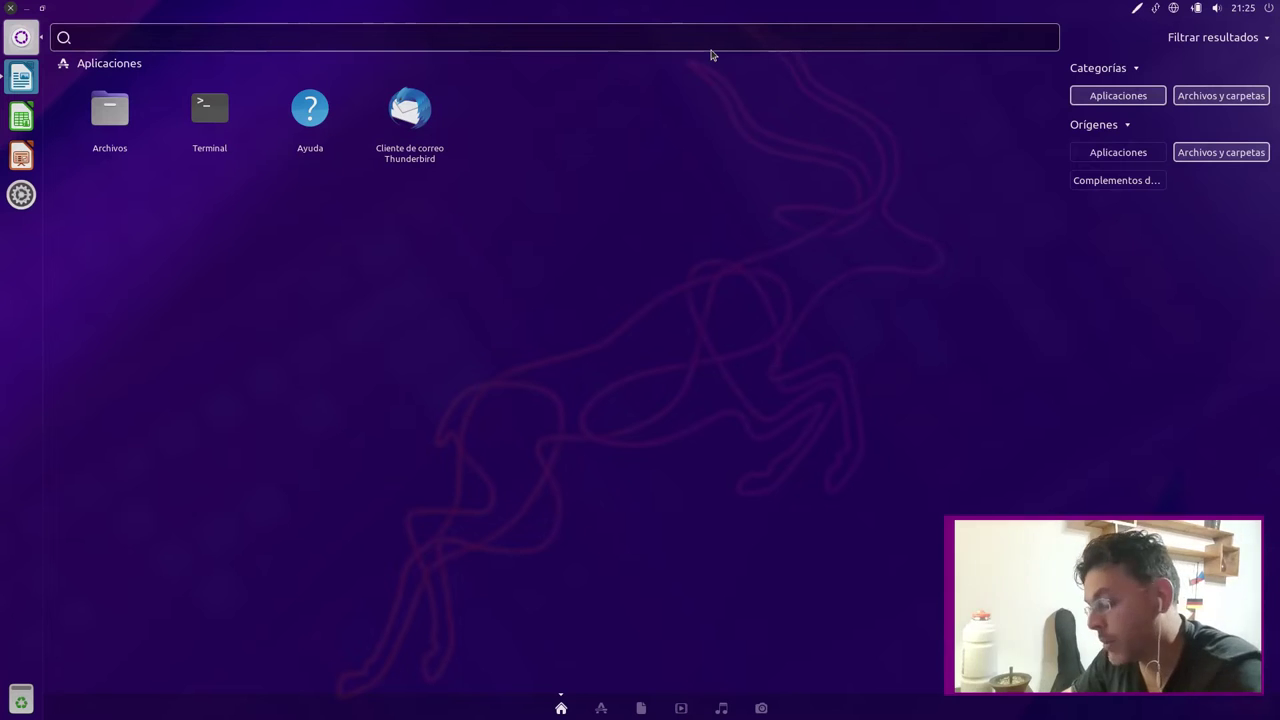
- Restore the Writer document and add filler letters so its first line reads "dsddddsdsdsdsd"
left_click(21, 80)
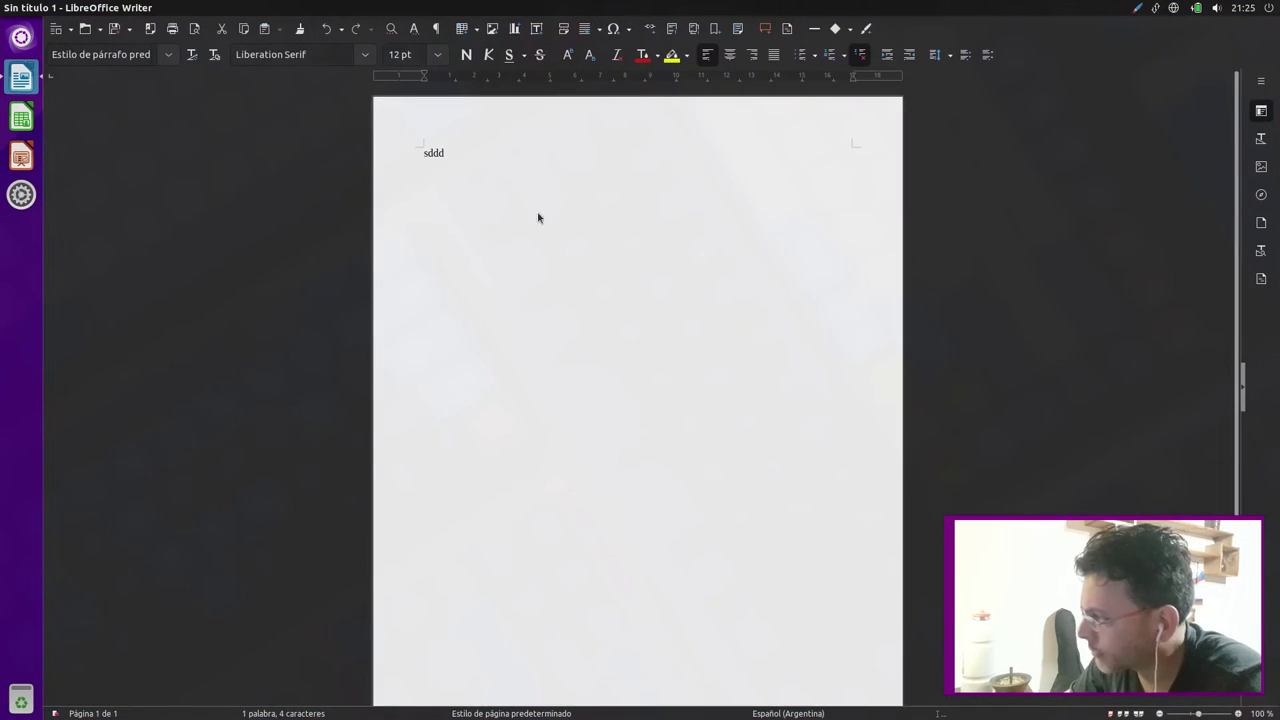
type("ddsdsdsdsd")
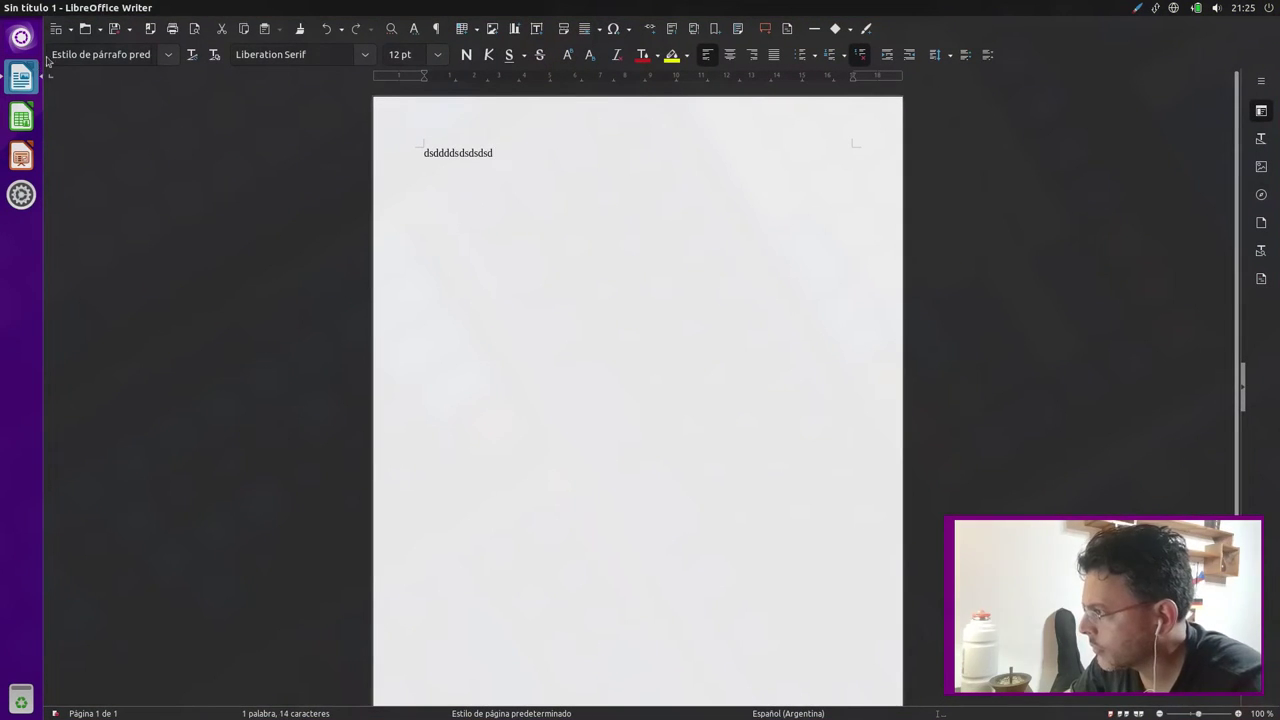
- Open the dash over the document, try the test search "ad" and empty the search field
key("super")
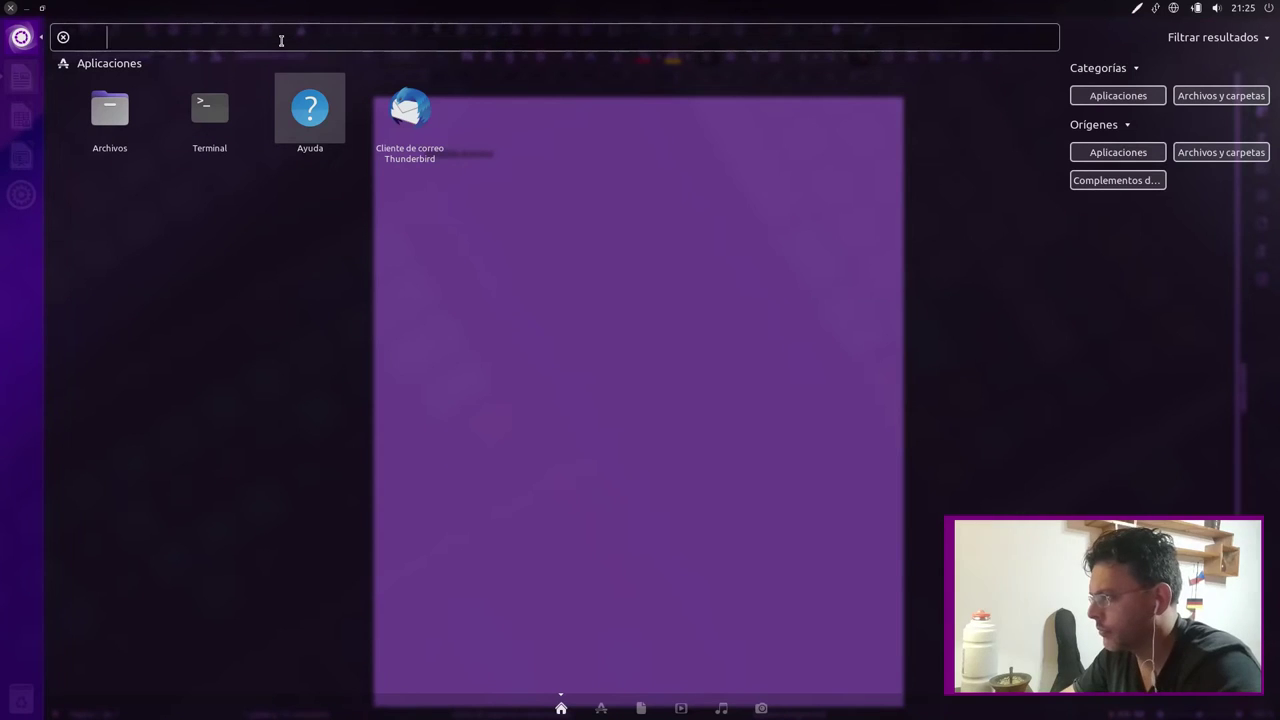
key("BackSpace")
key("BackSpace")
key("BackSpace")
key("BackSpace")
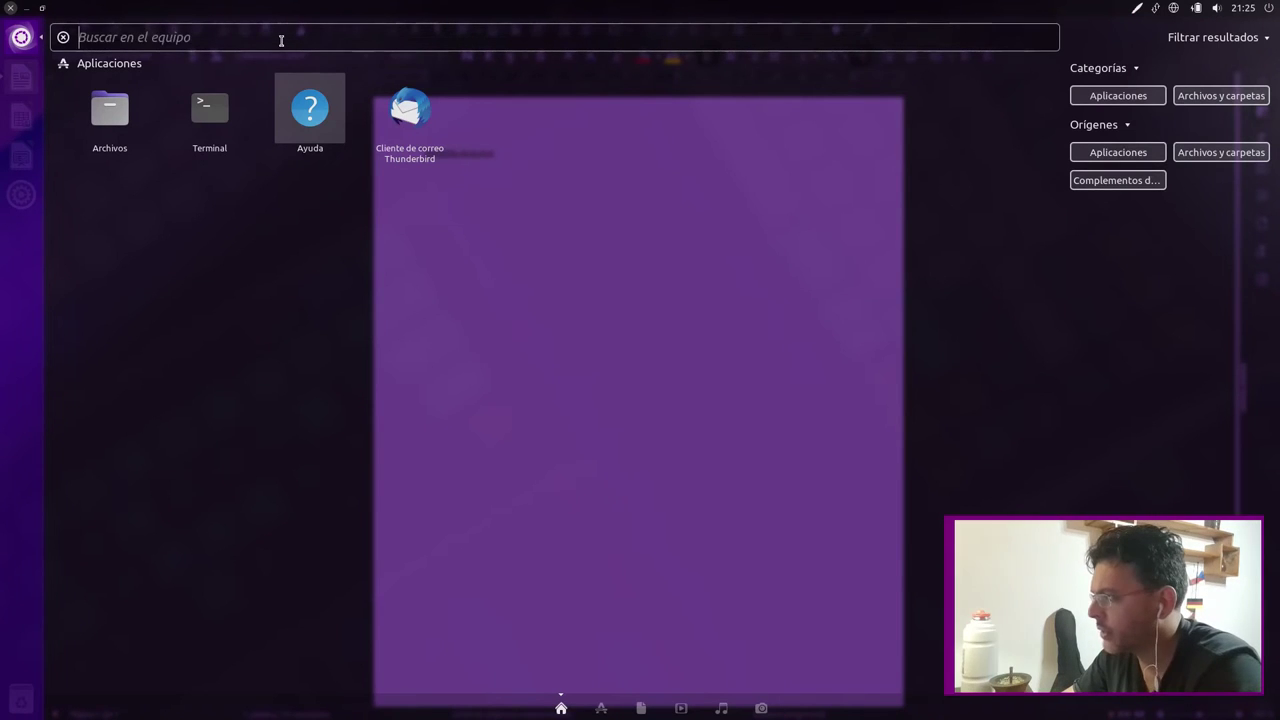
type("ad")
key("BackSpace")
key("BackSpace")
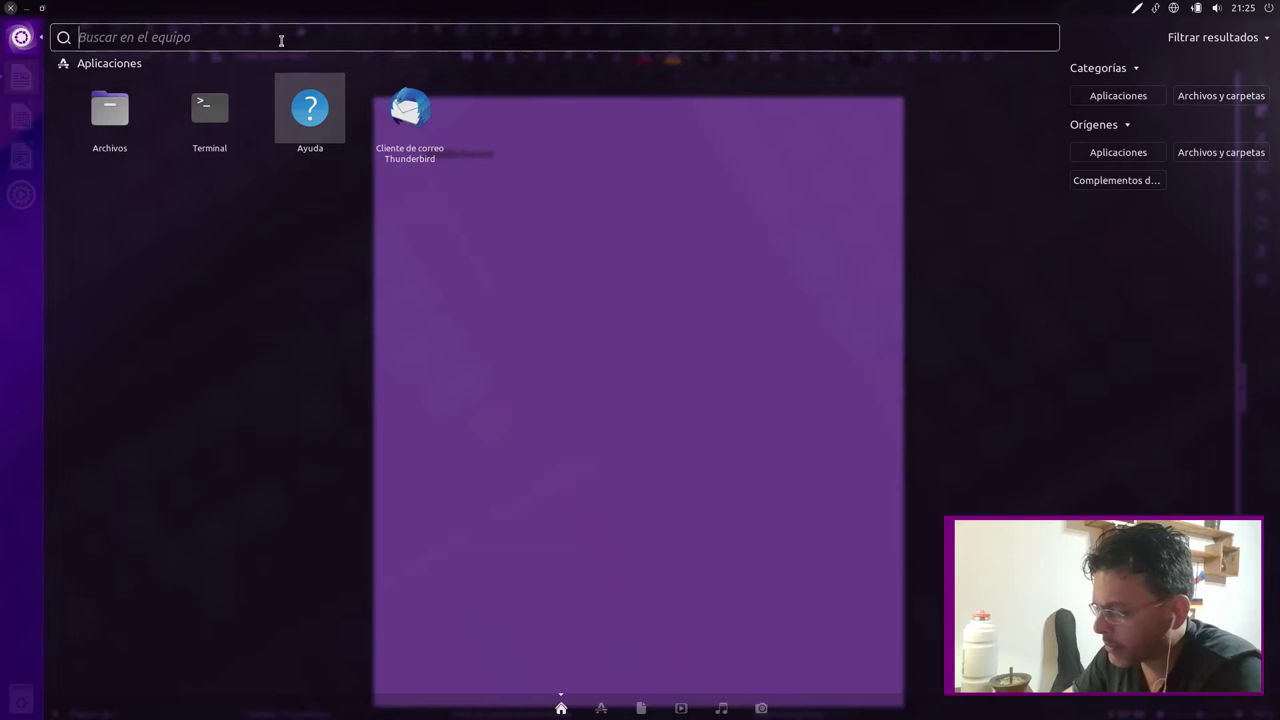
- Search the dash for "ter", launch Terminal and close its window
type("ter")
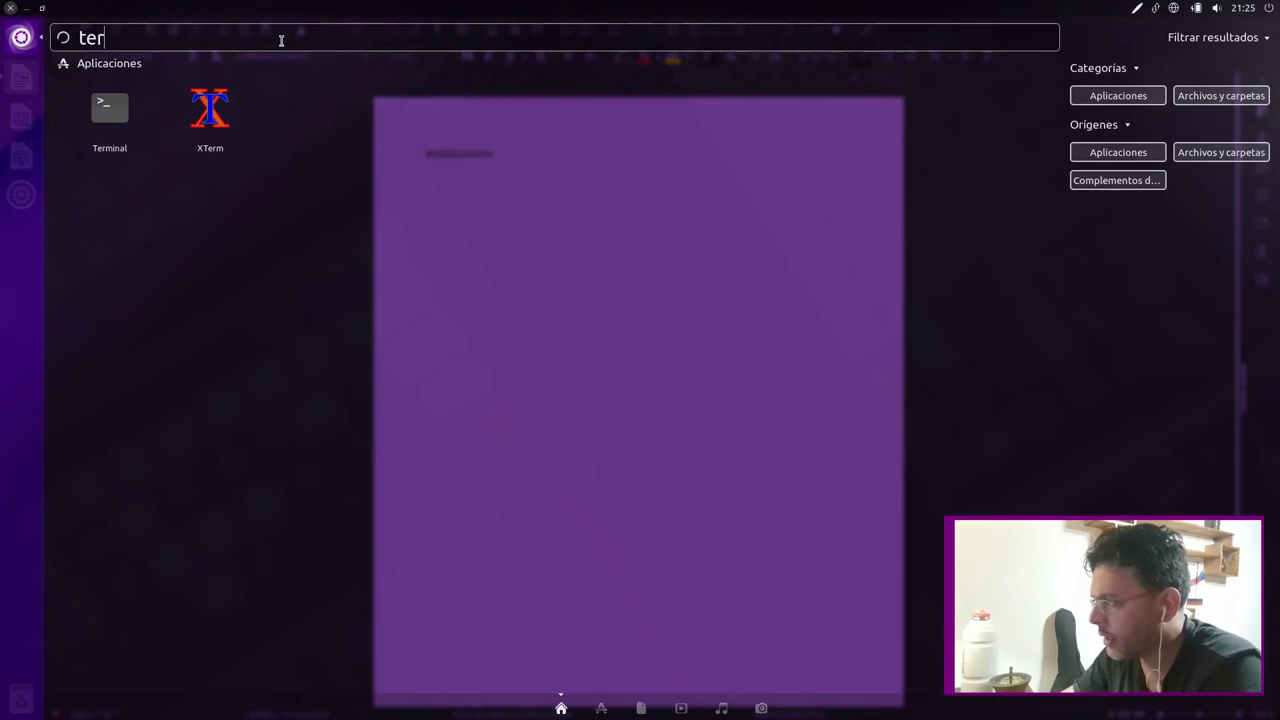
key("Return")
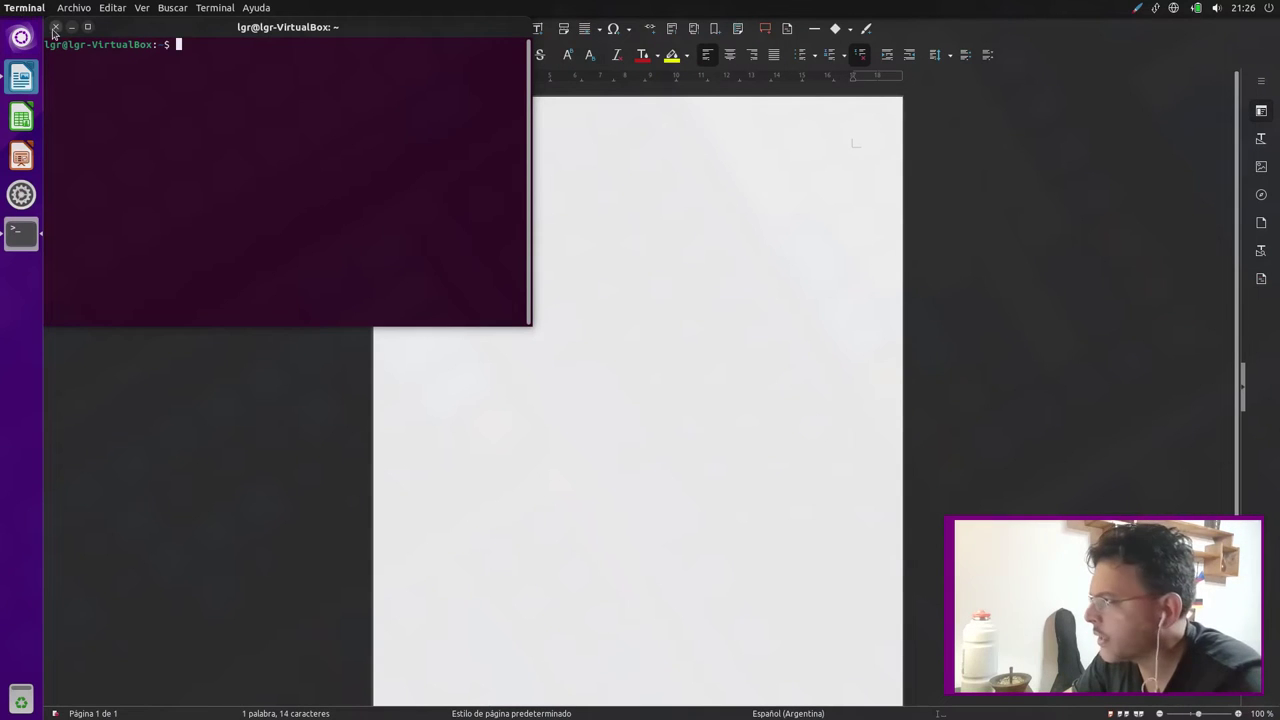
left_click(55, 28)
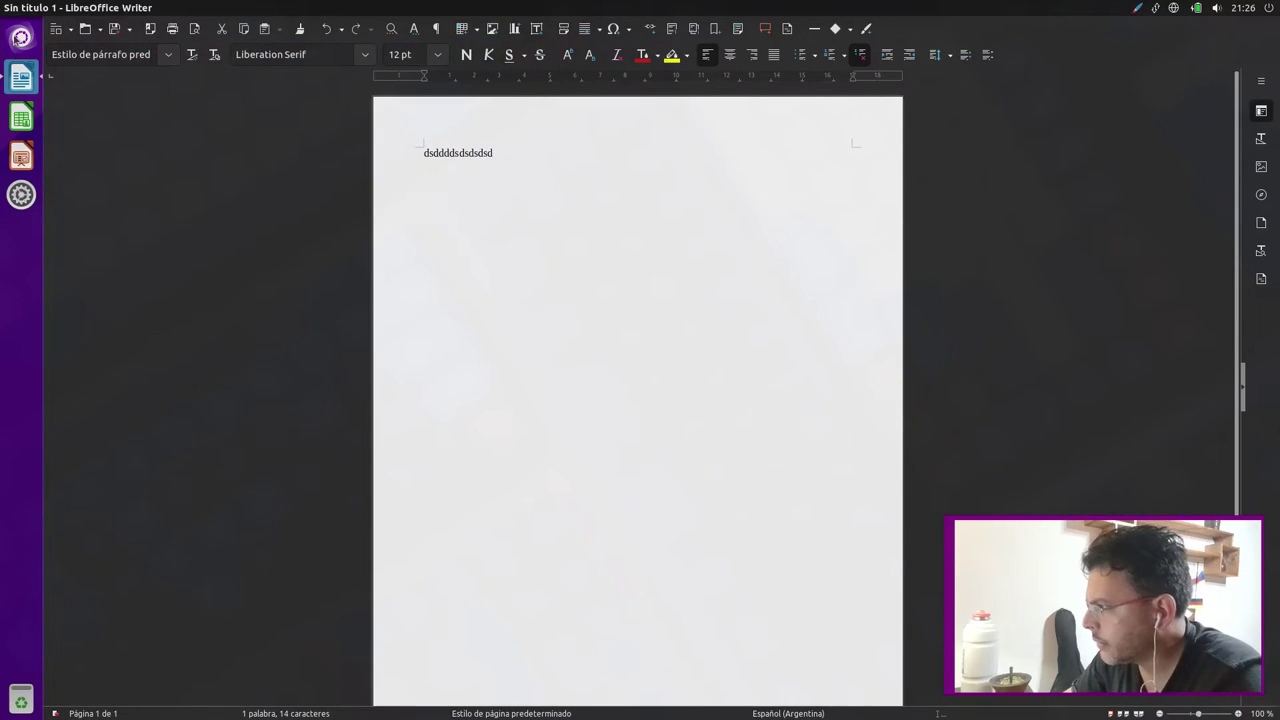
- Browse the full list of installed applications in the dash's applications view and collapse it again
left_click(20, 38)
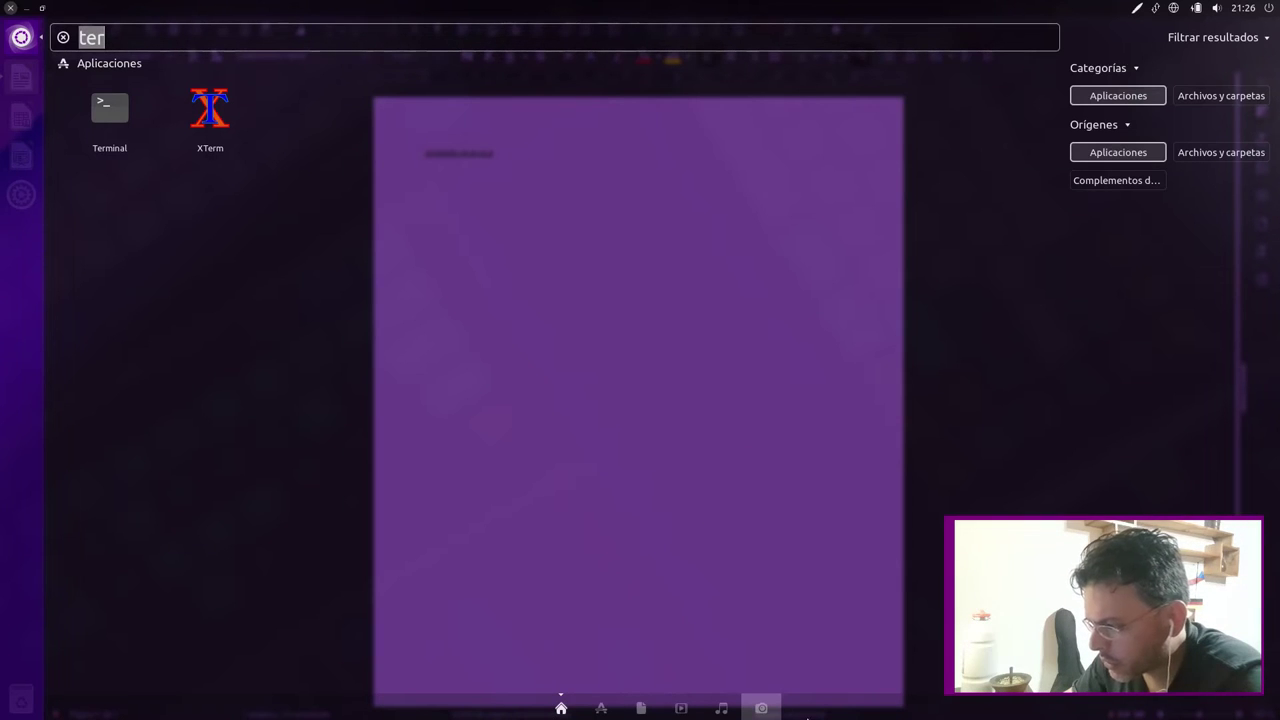
left_click(603, 708)
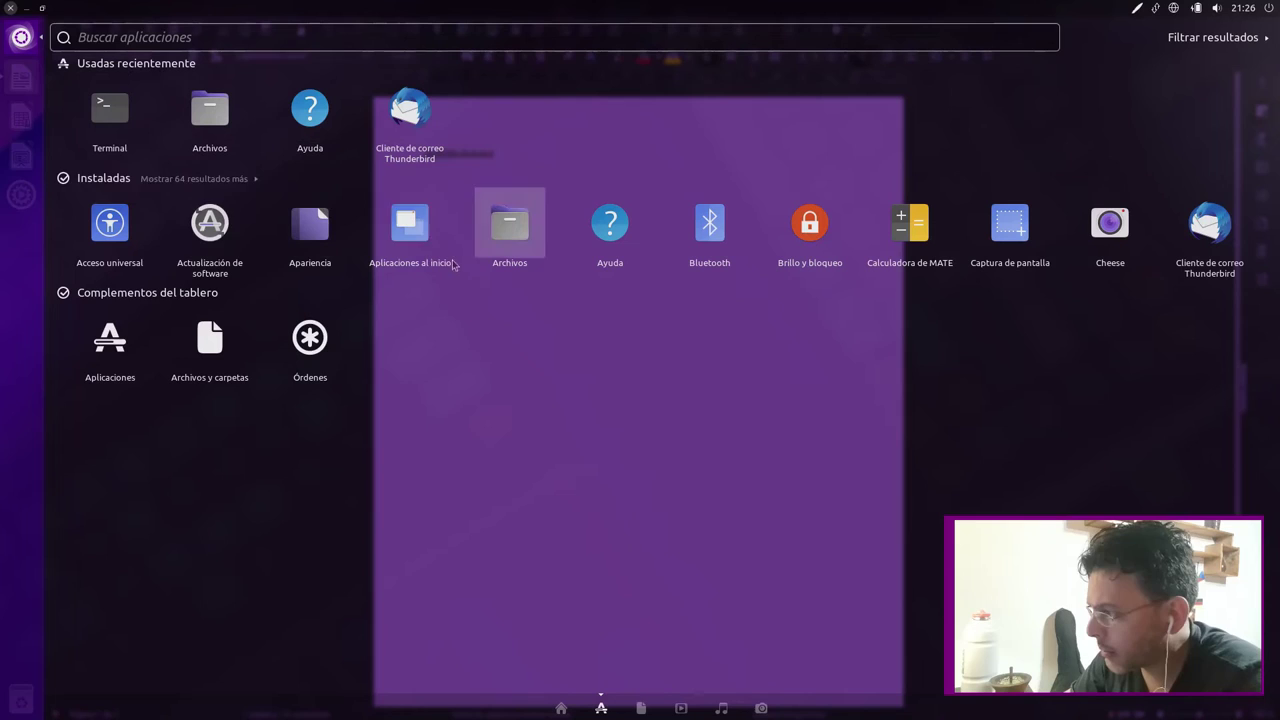
left_click(238, 179)
scroll(850, 290, "down", 5)
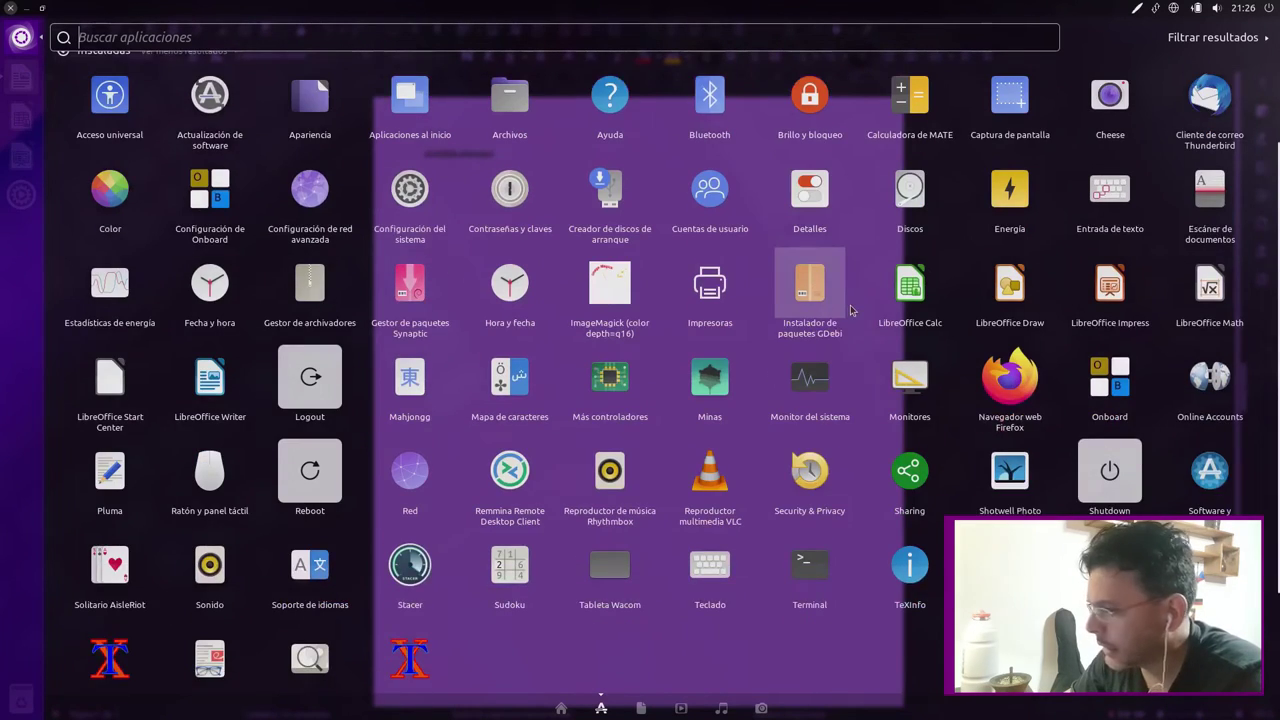
scroll(864, 323, "up", 5)
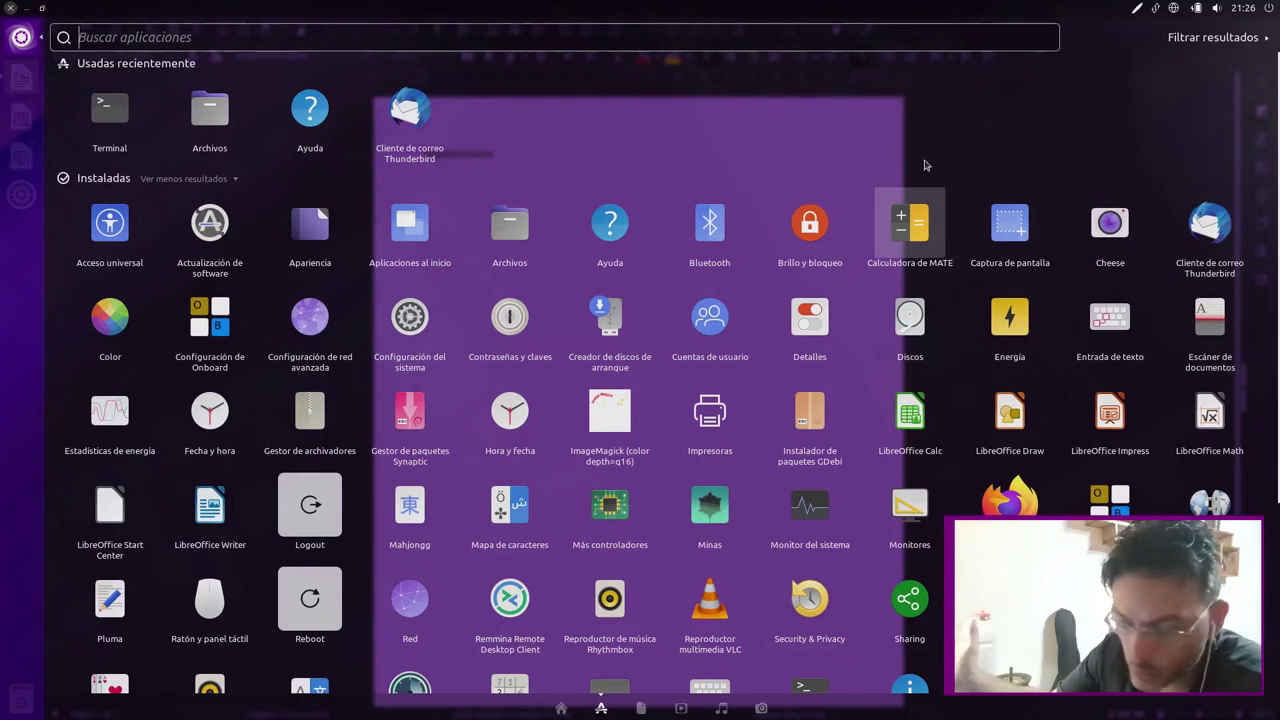
left_click(189, 180)
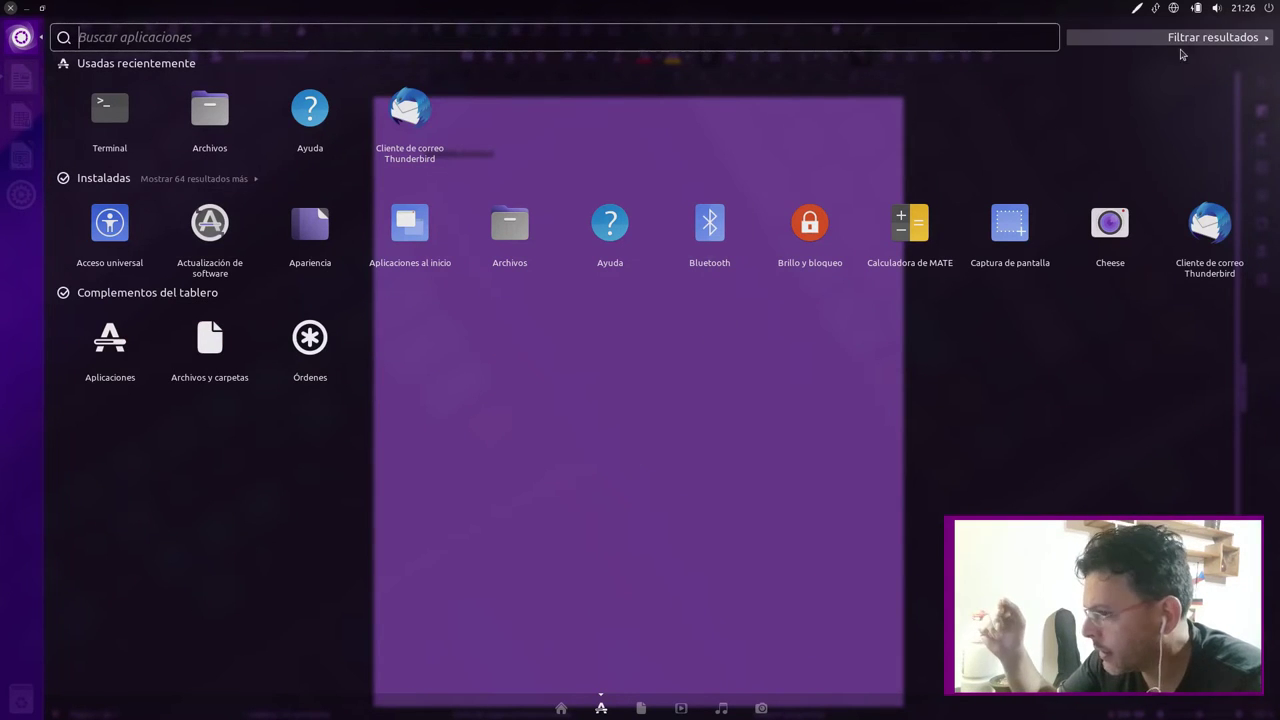
- View the type and origin filters available for applications and close the dash
left_click(1213, 37)
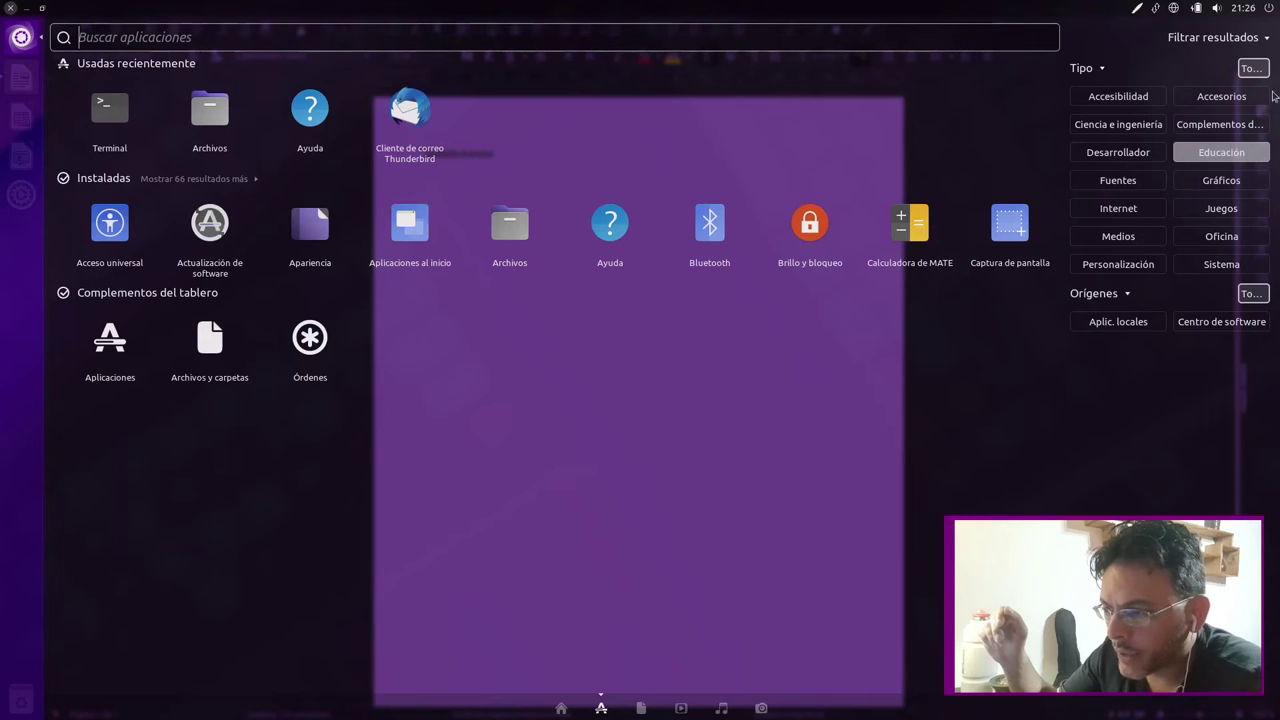
left_click(1257, 43)
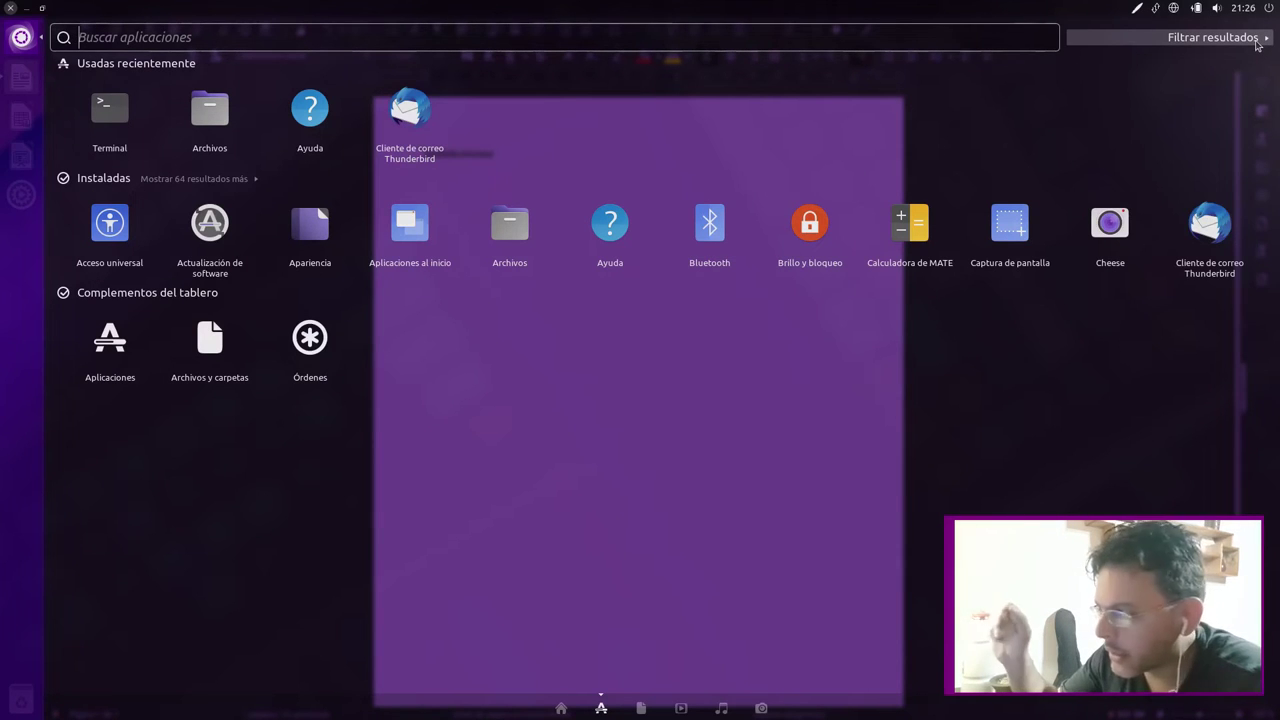
left_click(1257, 46)
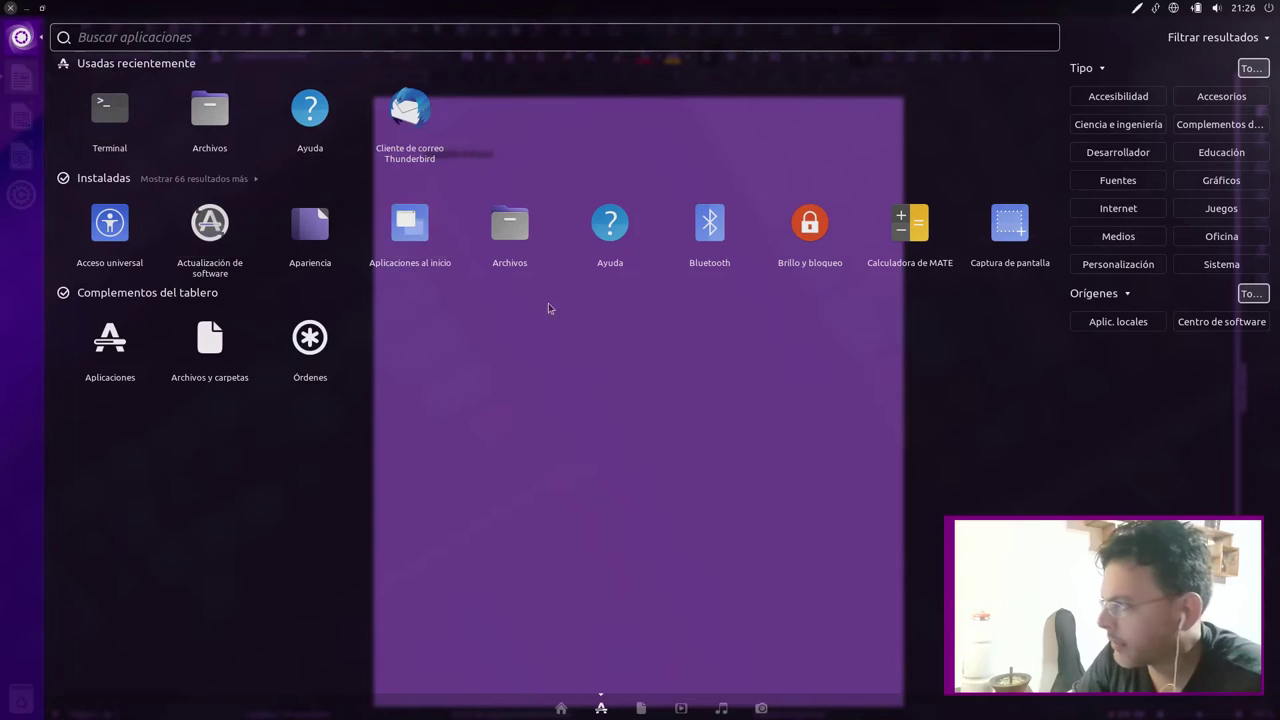
key("Escape")
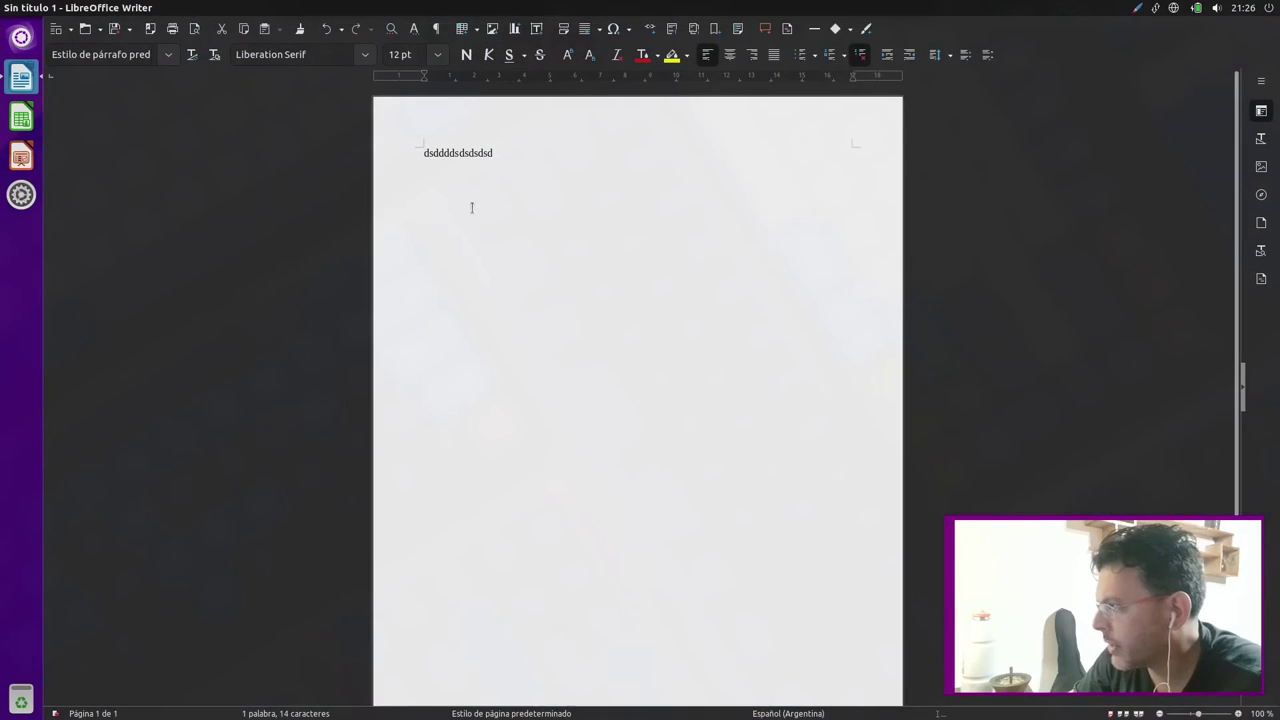
- Clear the "ter" search from the dash and return to the Writer document
key("super")
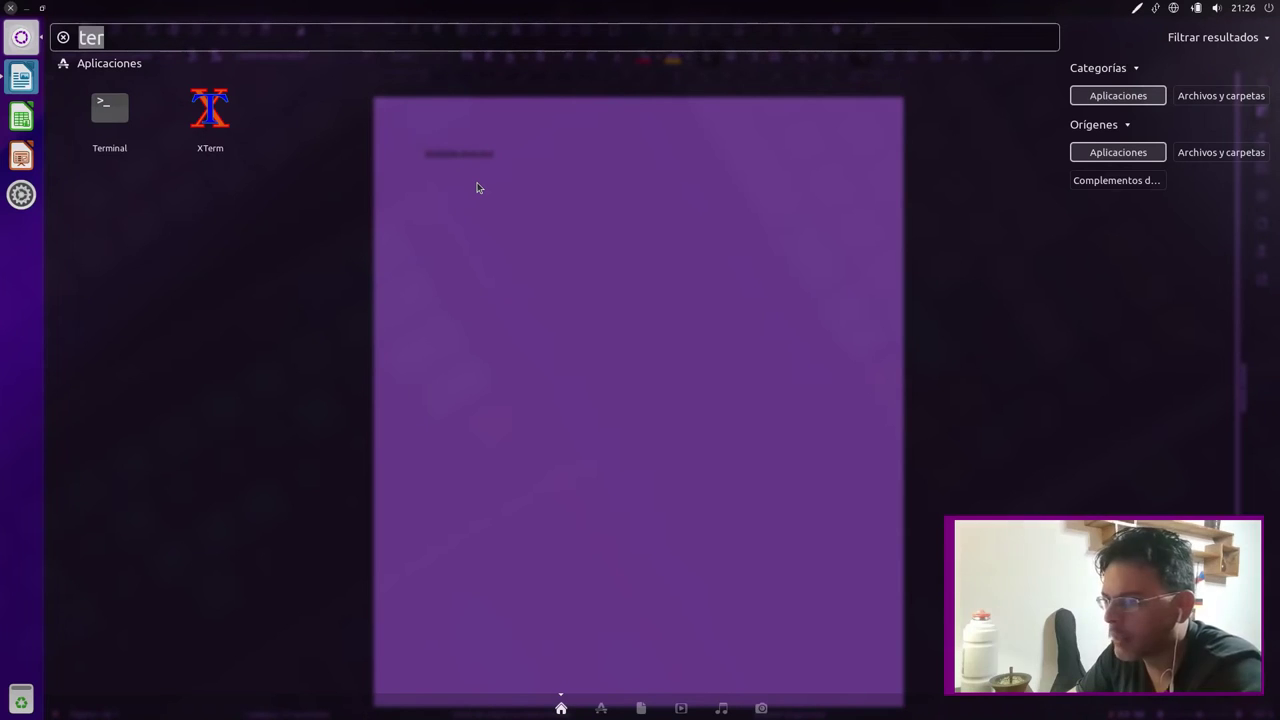
key("BackSpace")
key("super")
key("super")
key("super")
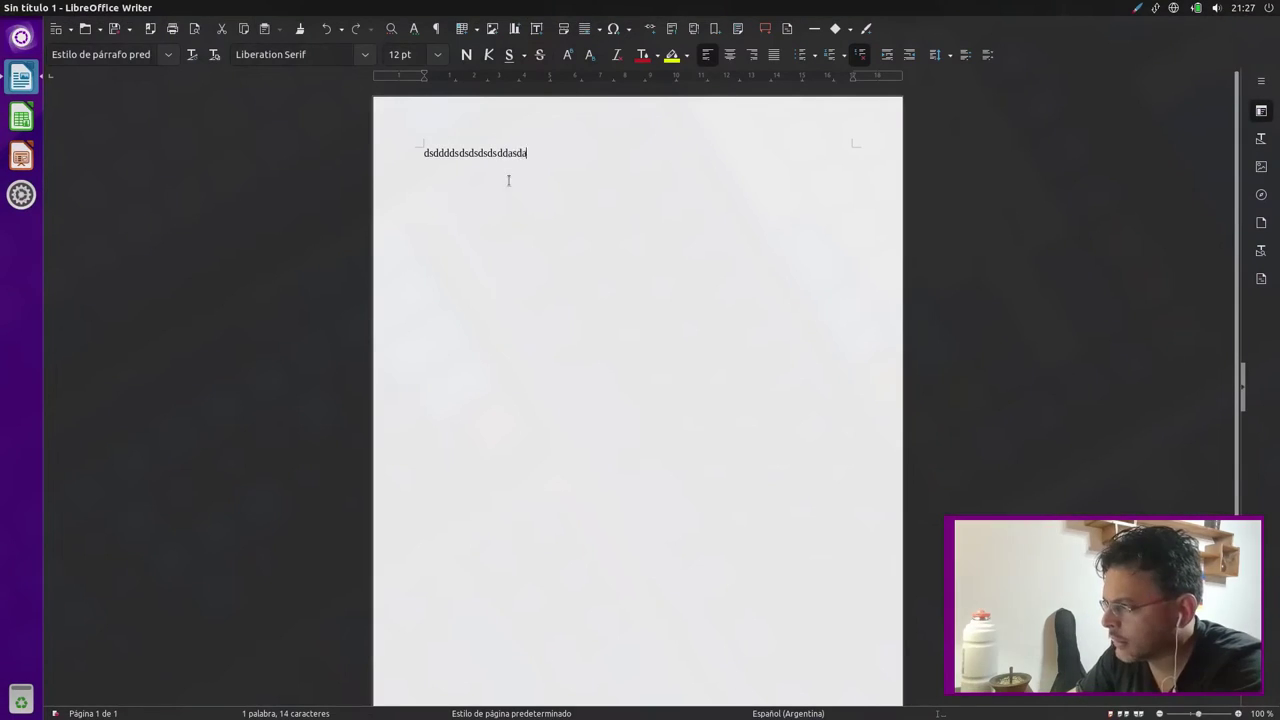
- Open the dash and try the test searches "aaa" and "ñsdf", clearing the search field after each
key("super")
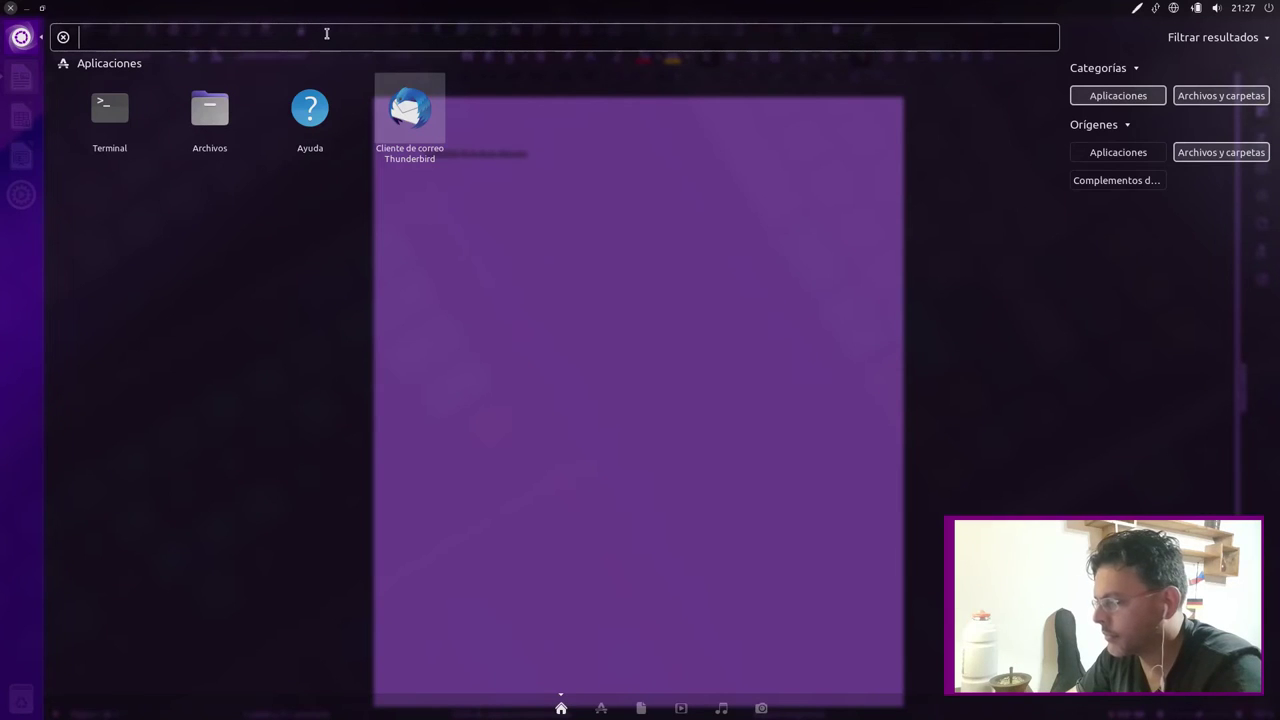
type("aaa")
key("BackSpace")
key("BackSpace")
key("BackSpace")
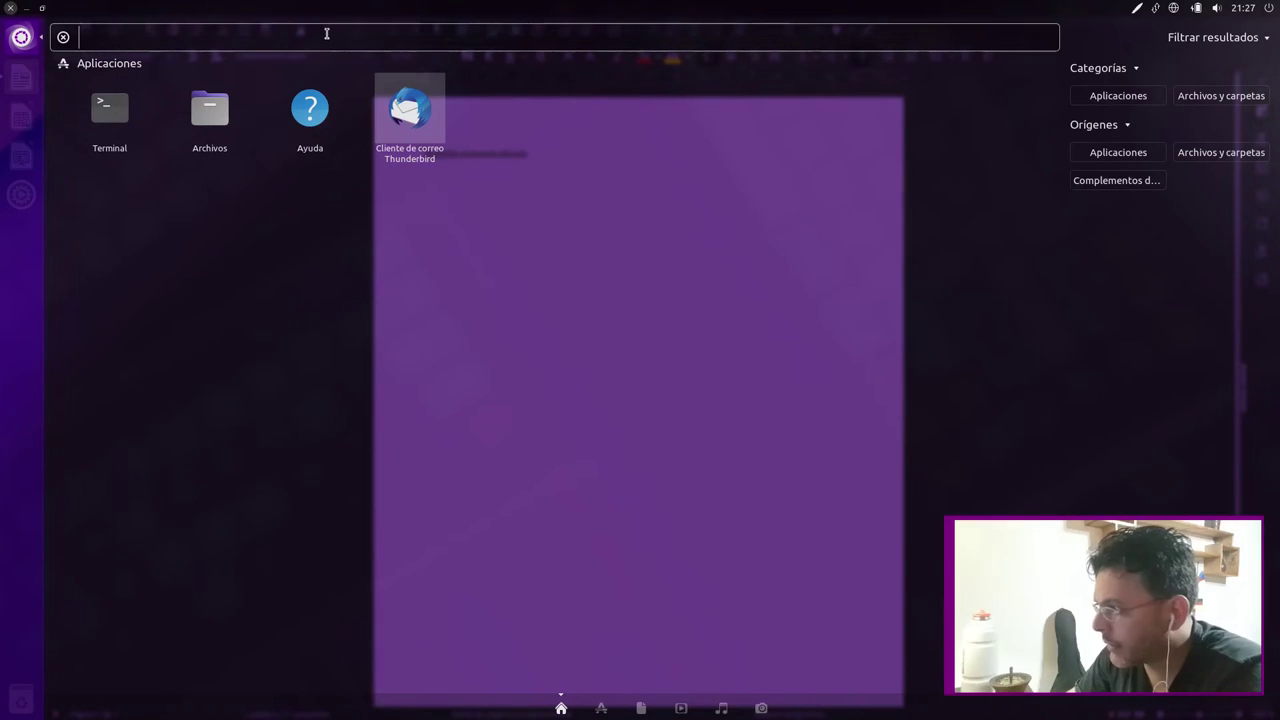
type("ñsdf")
key("BackSpace")
key("BackSpace")
key("BackSpace")
key("BackSpace")
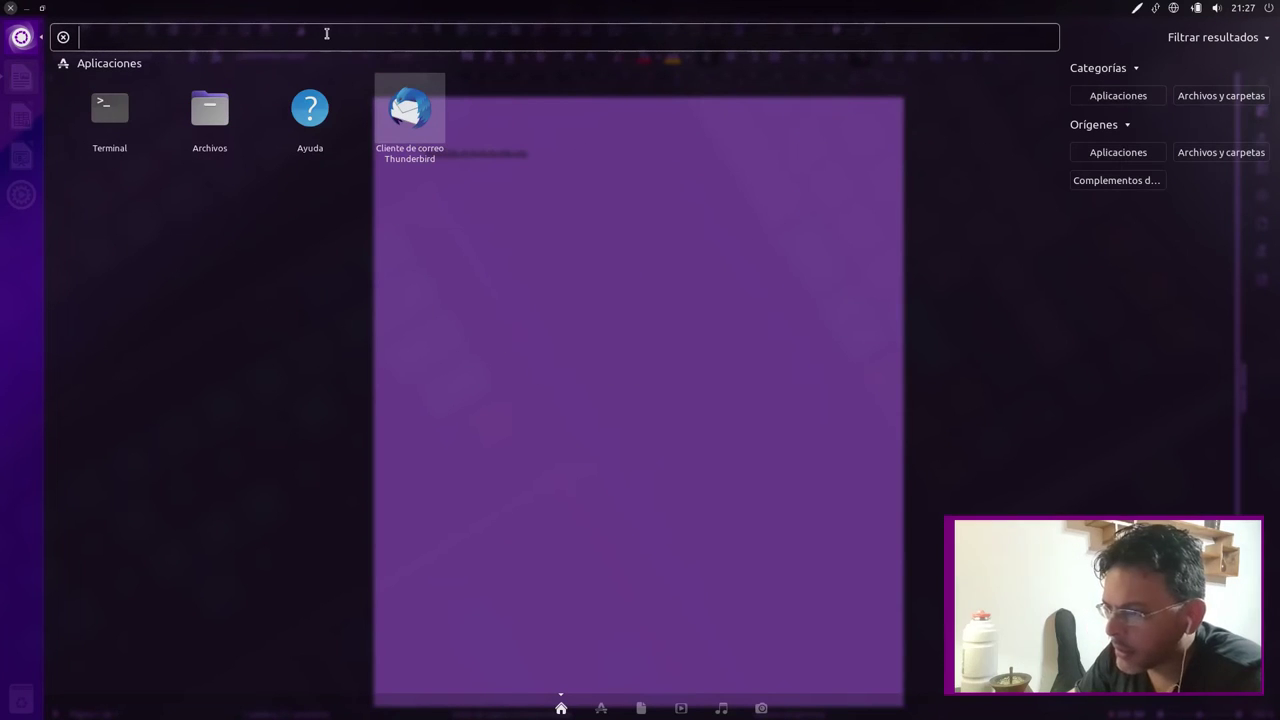
- Search the dash for "rh", clear the search field and close the dash
type("rh")
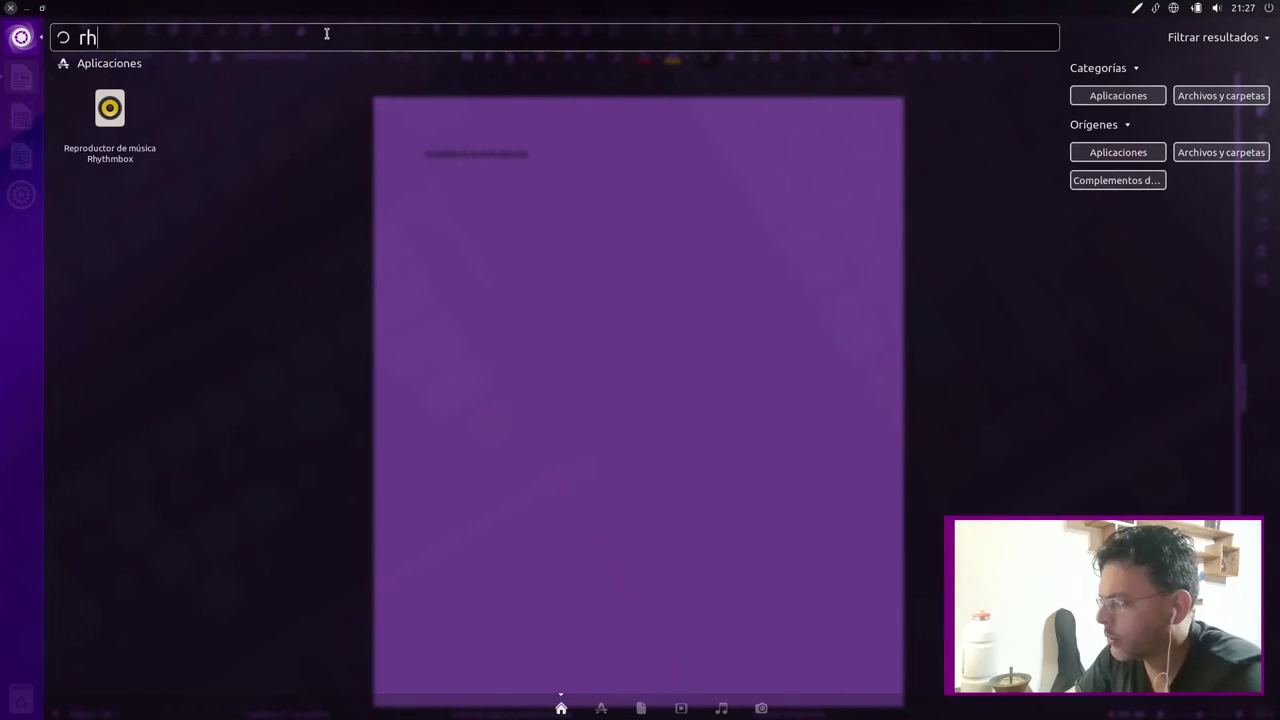
key("BackSpace")
key("BackSpace")
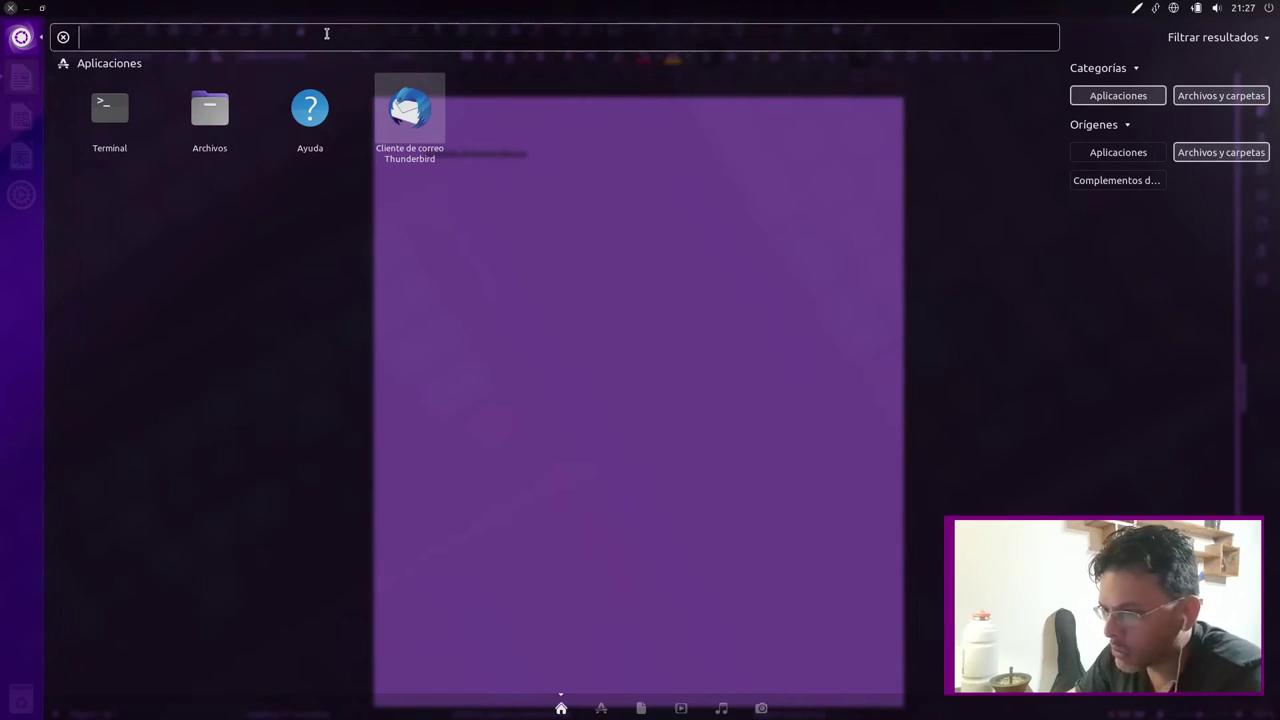
key("Escape")
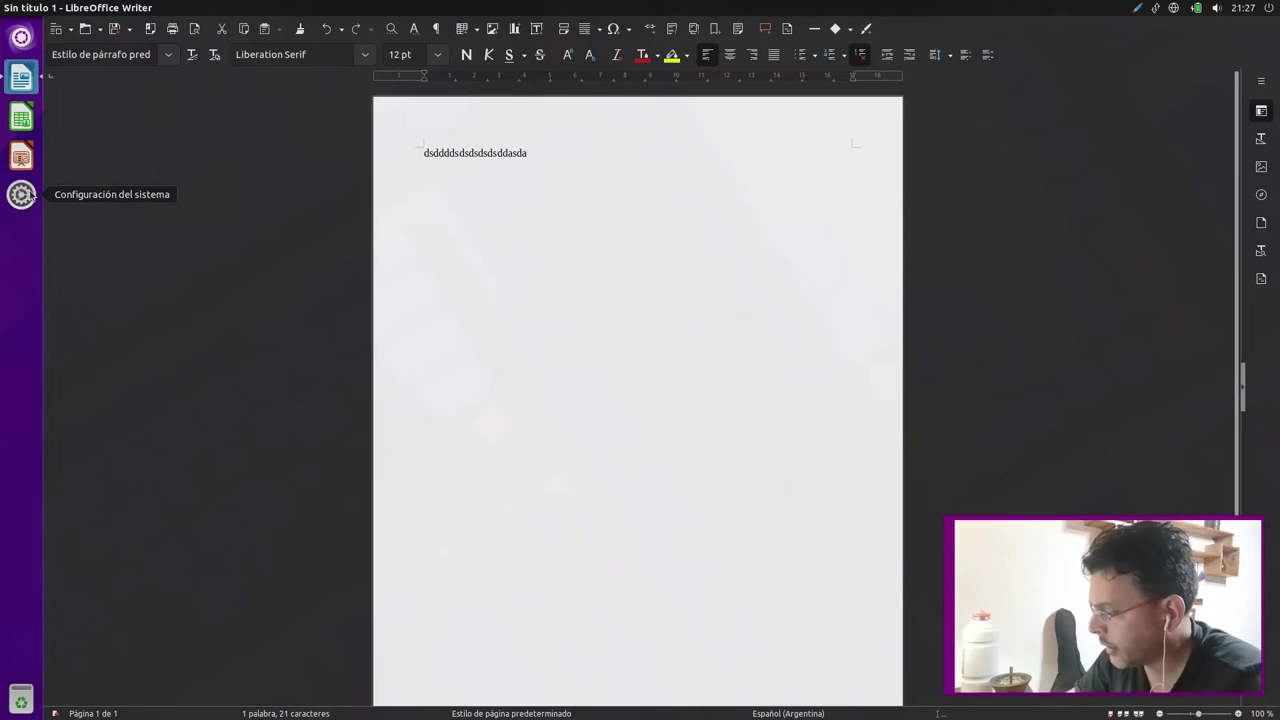
- Search the dash for "unity", launch Unity Tweak Tool and move its window nearer the middle of the desktop
key("super")
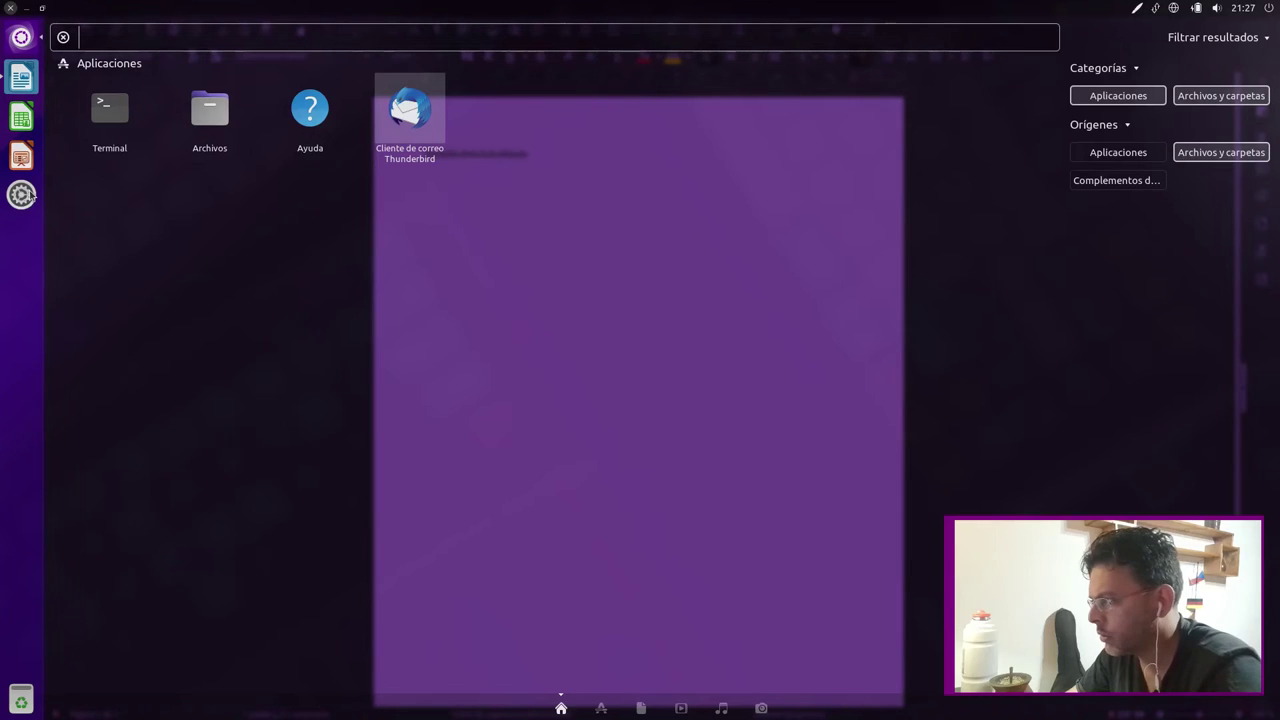
type("unity")
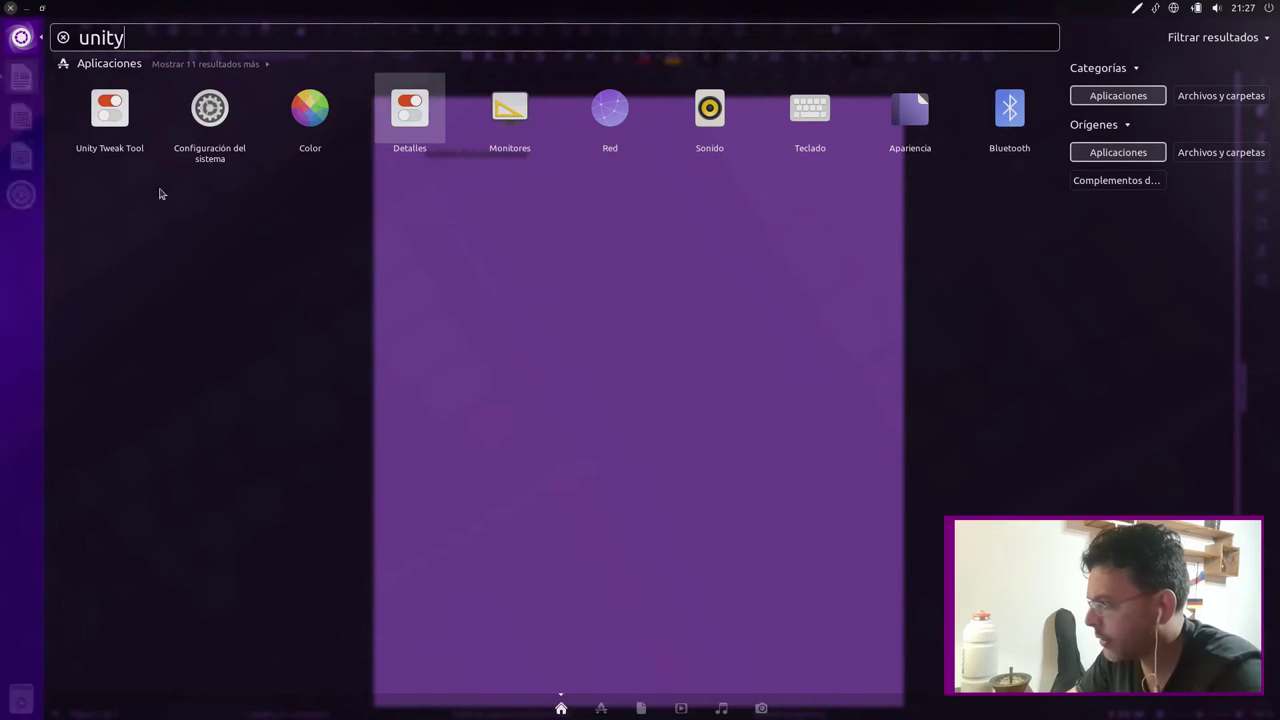
left_click(112, 108)
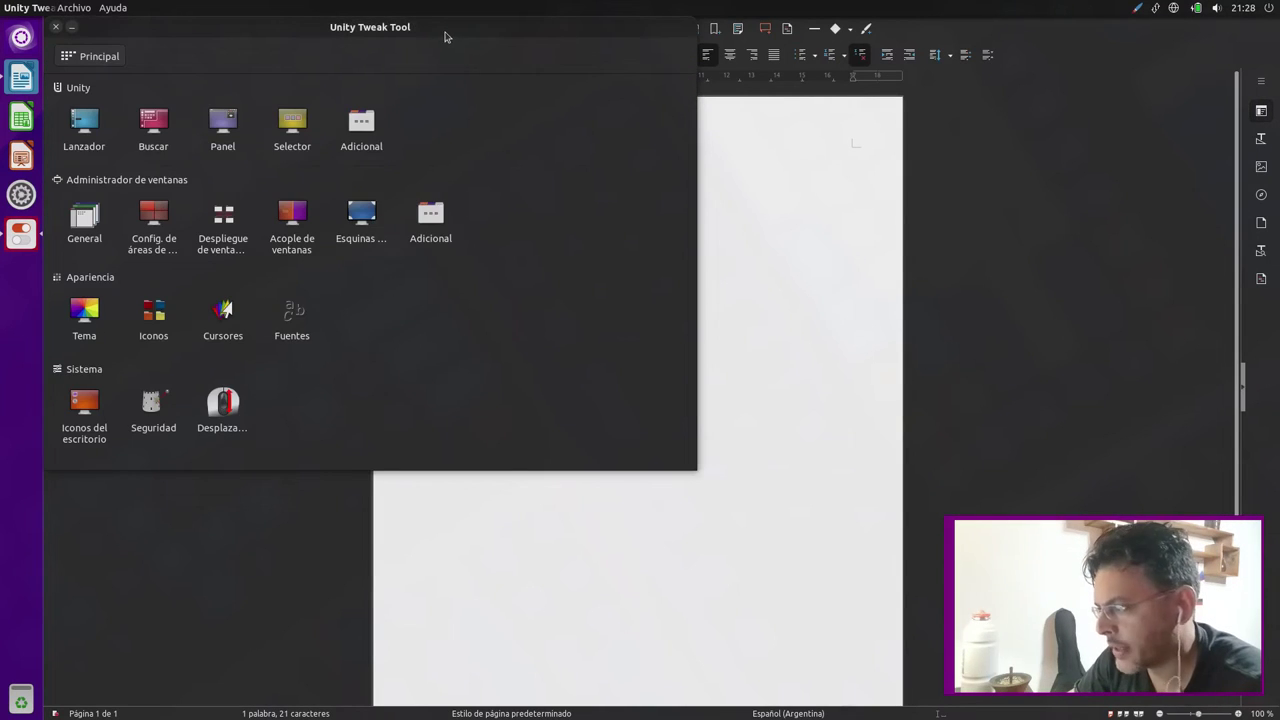
left_click_drag(445, 31, 669, 118)
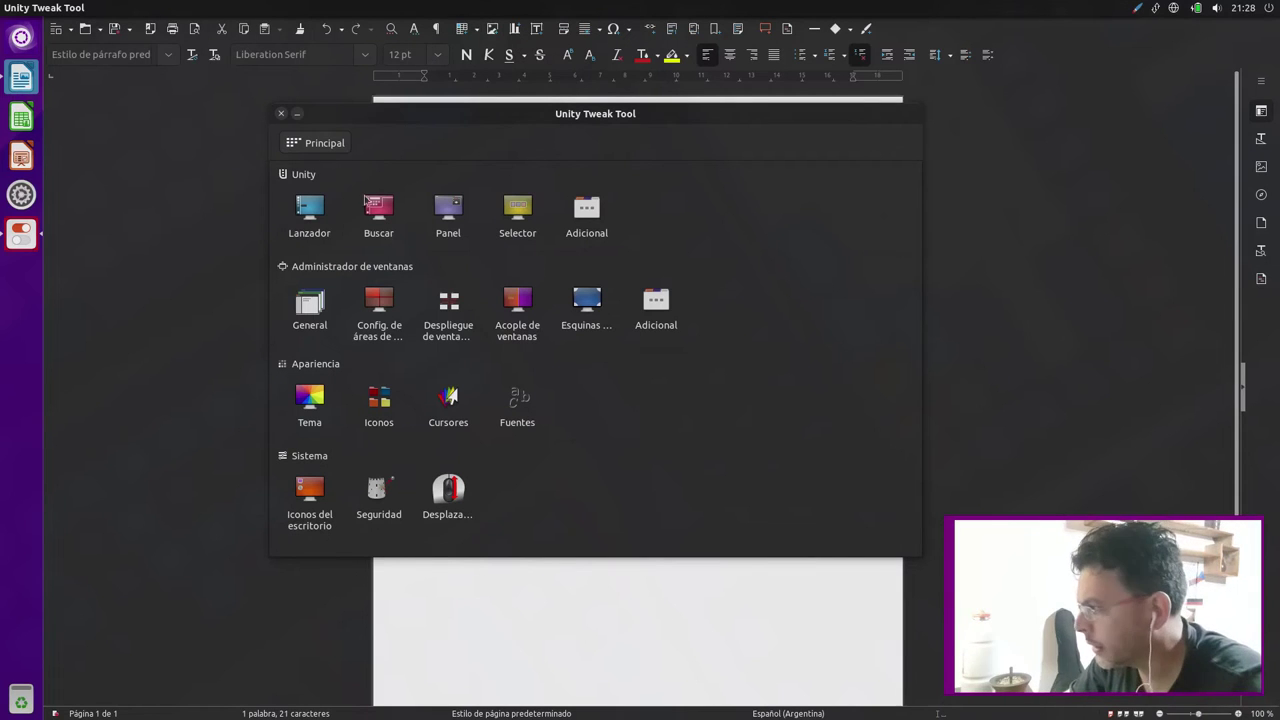
- View the launcher (Lanzador) settings in Unity Tweak Tool and return to the main overview
left_click(310, 212)
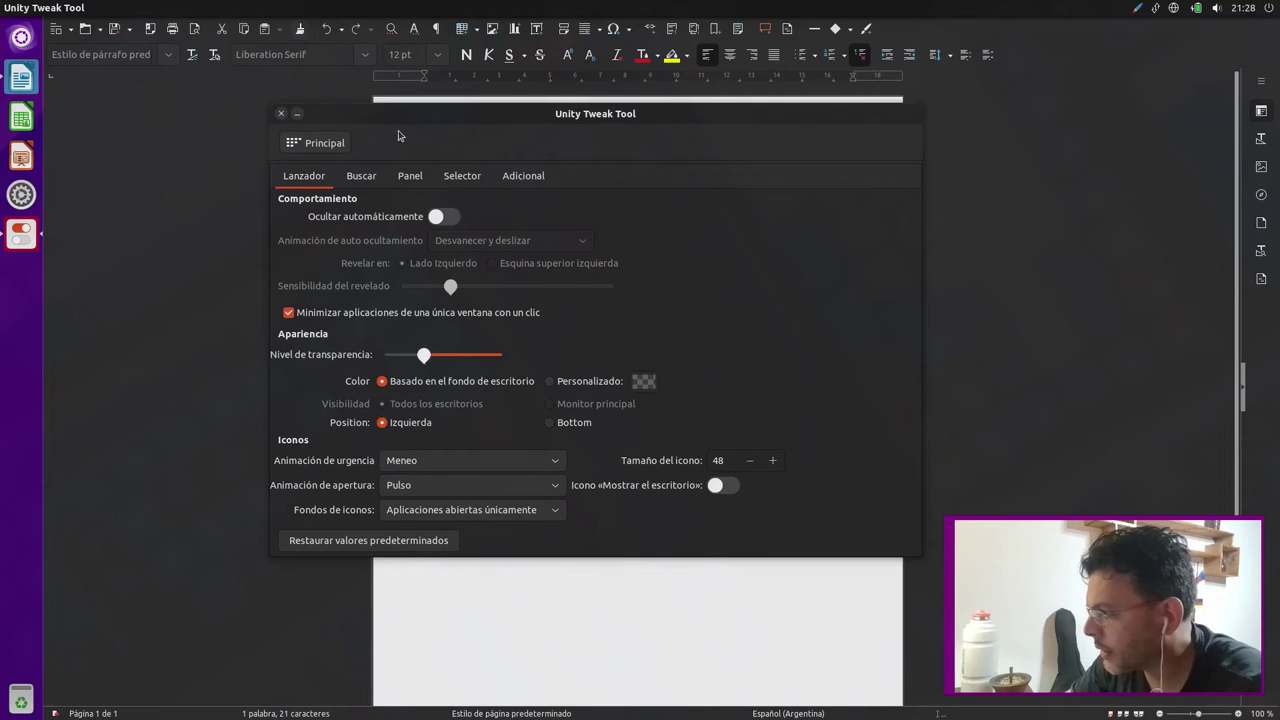
left_click(300, 147)
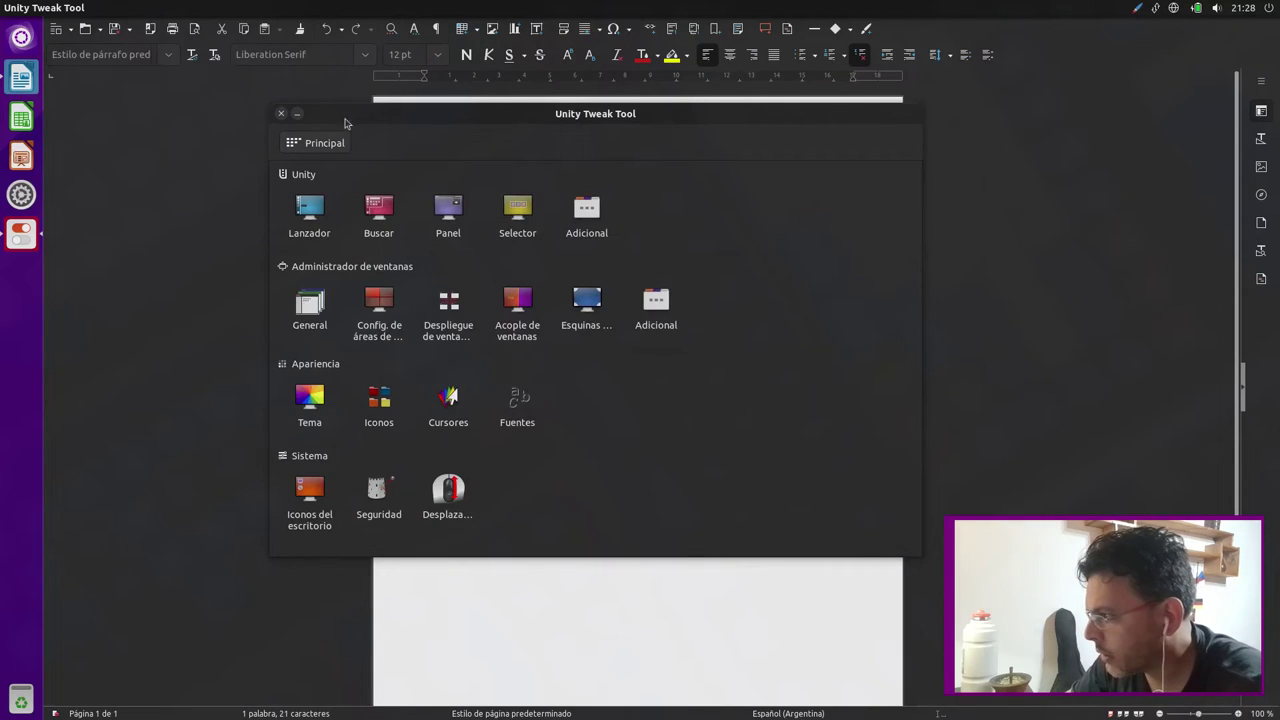
- Minimize Unity Tweak Tool, restore and minimize it again, and minimize Writer to show the empty desktop
left_click(287, 112)
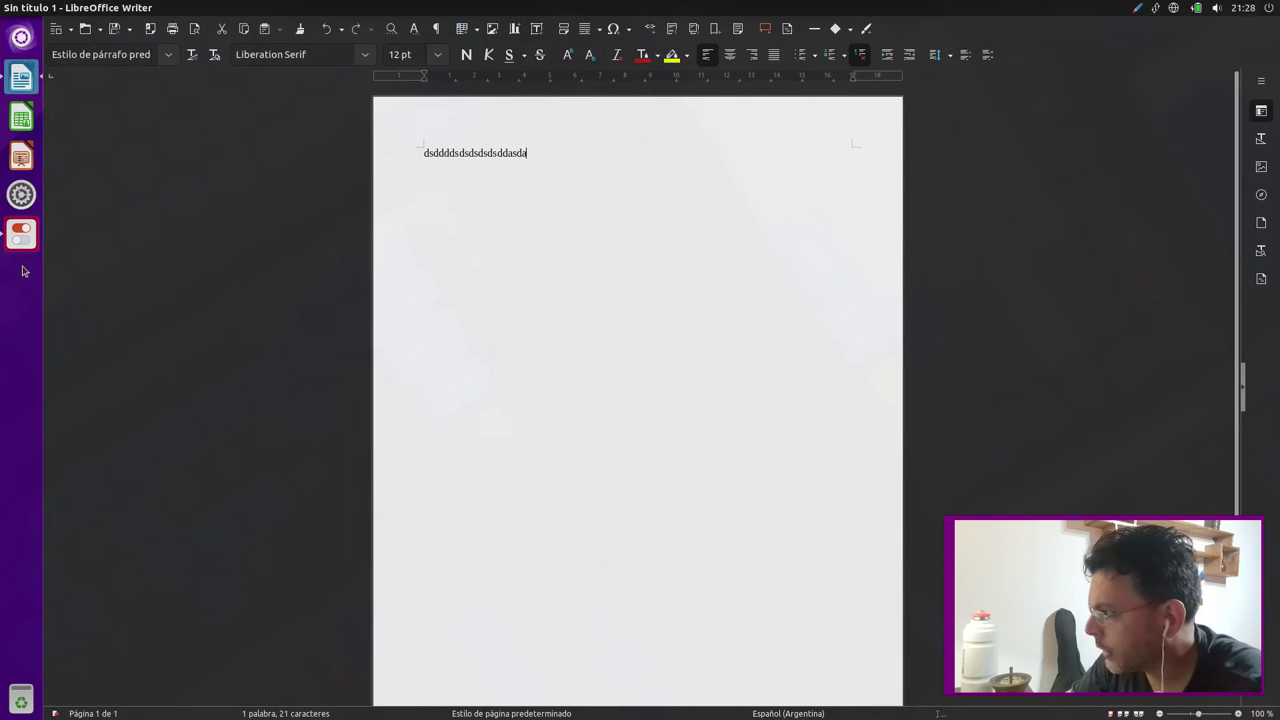
left_click(31, 228)
left_click(29, 236)
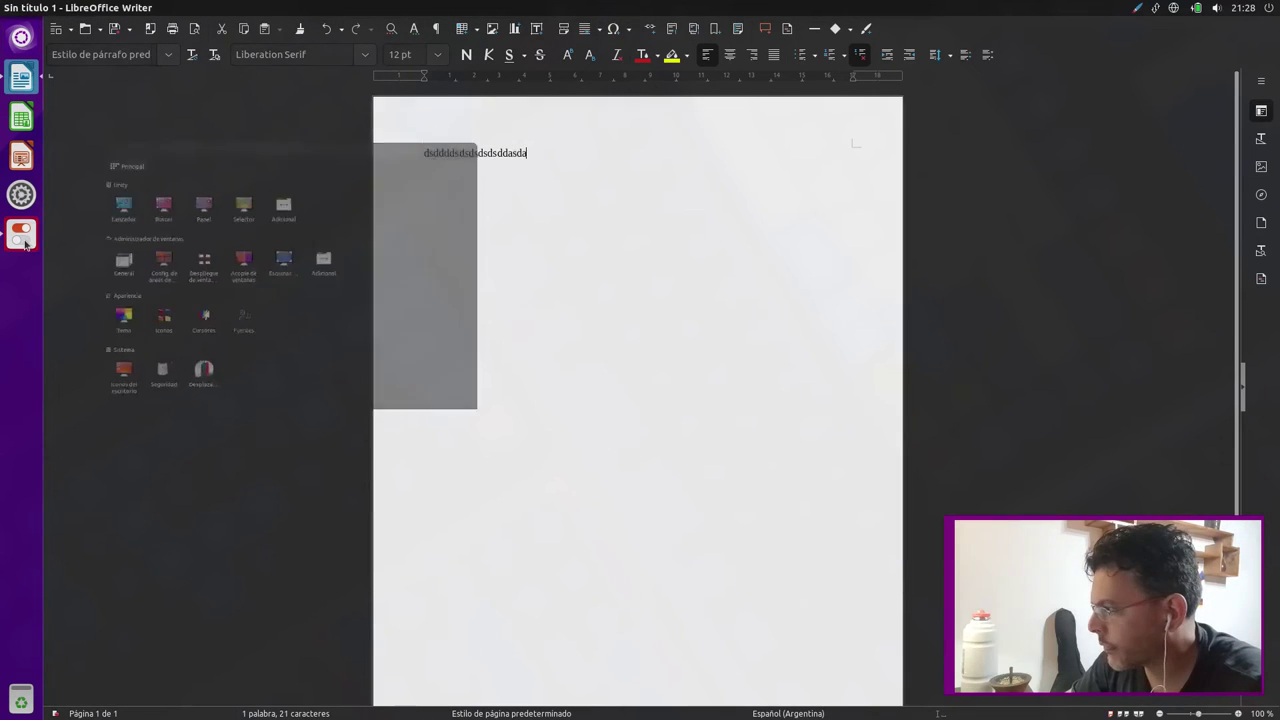
left_click(22, 77)
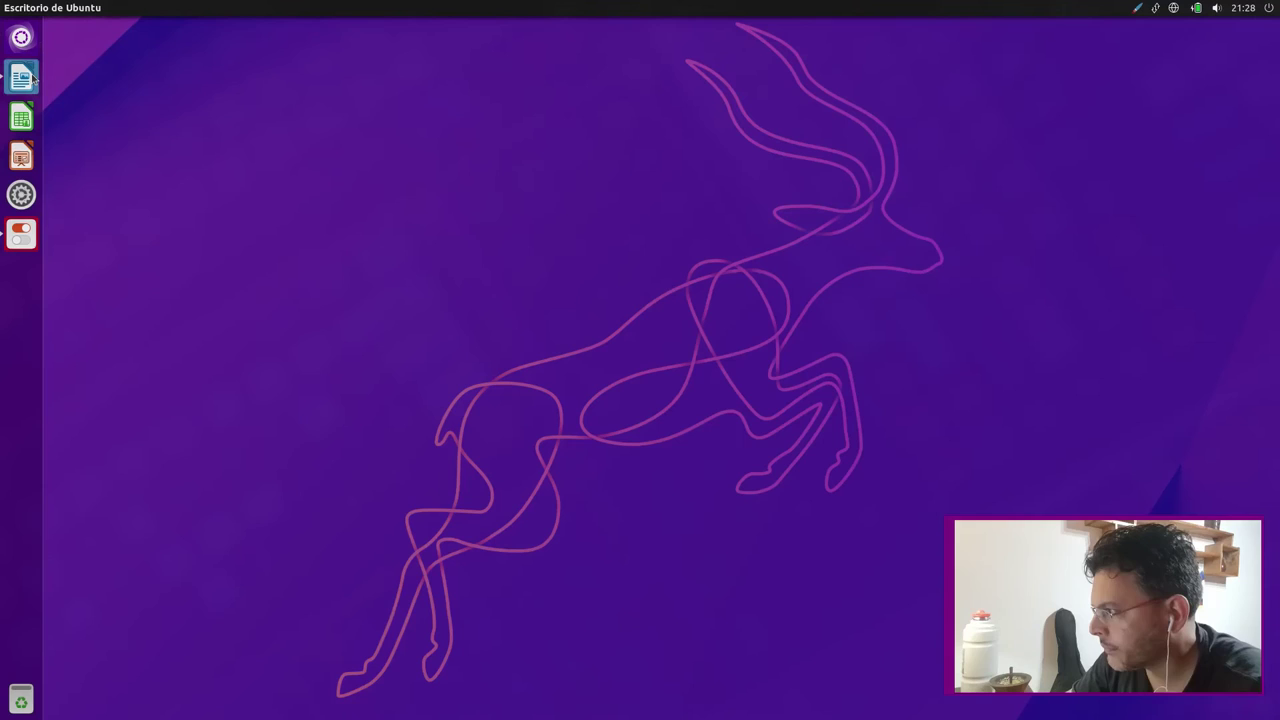
- Open the dash and look through its files and folders, videos, music and photos views
left_click(24, 39)
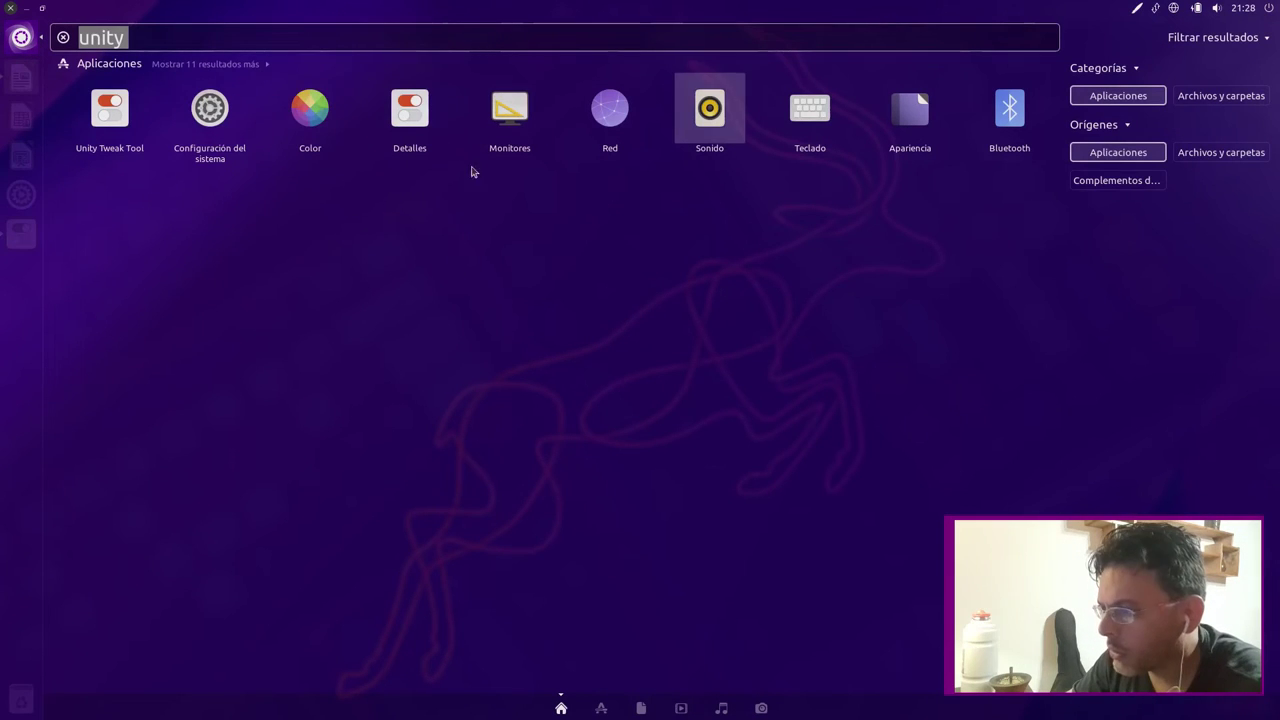
left_click(641, 709)
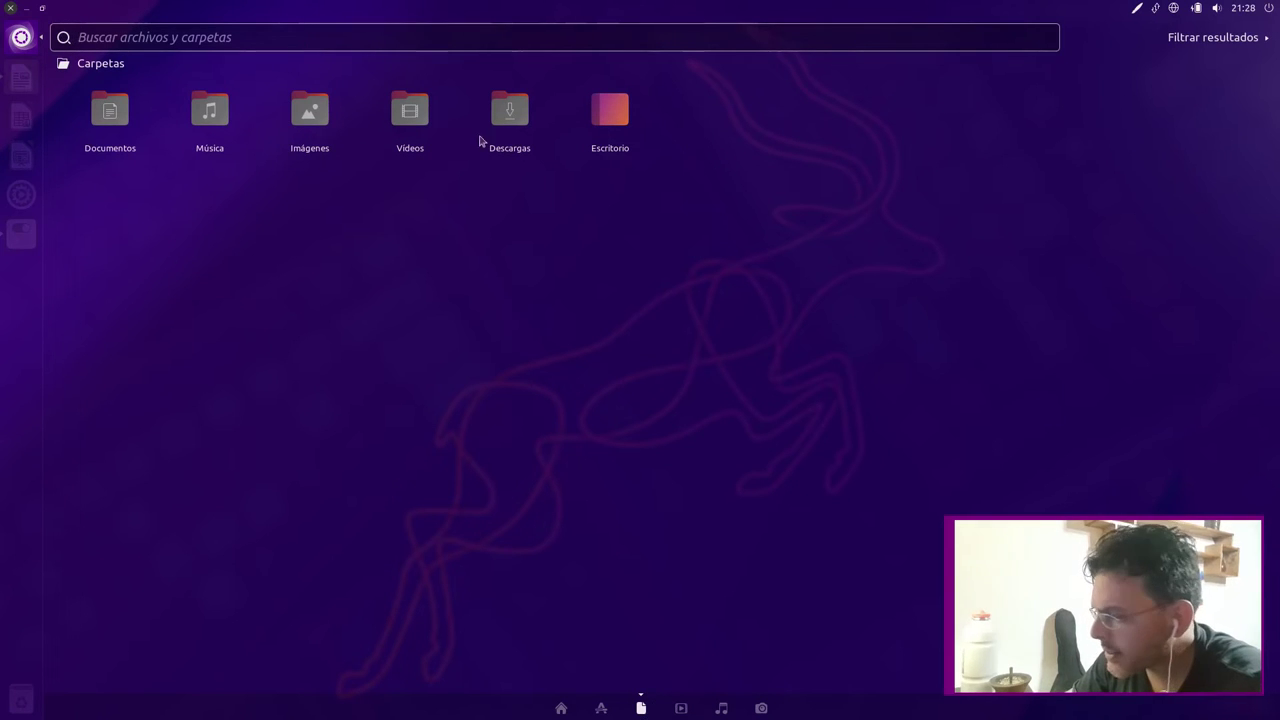
left_click(681, 708)
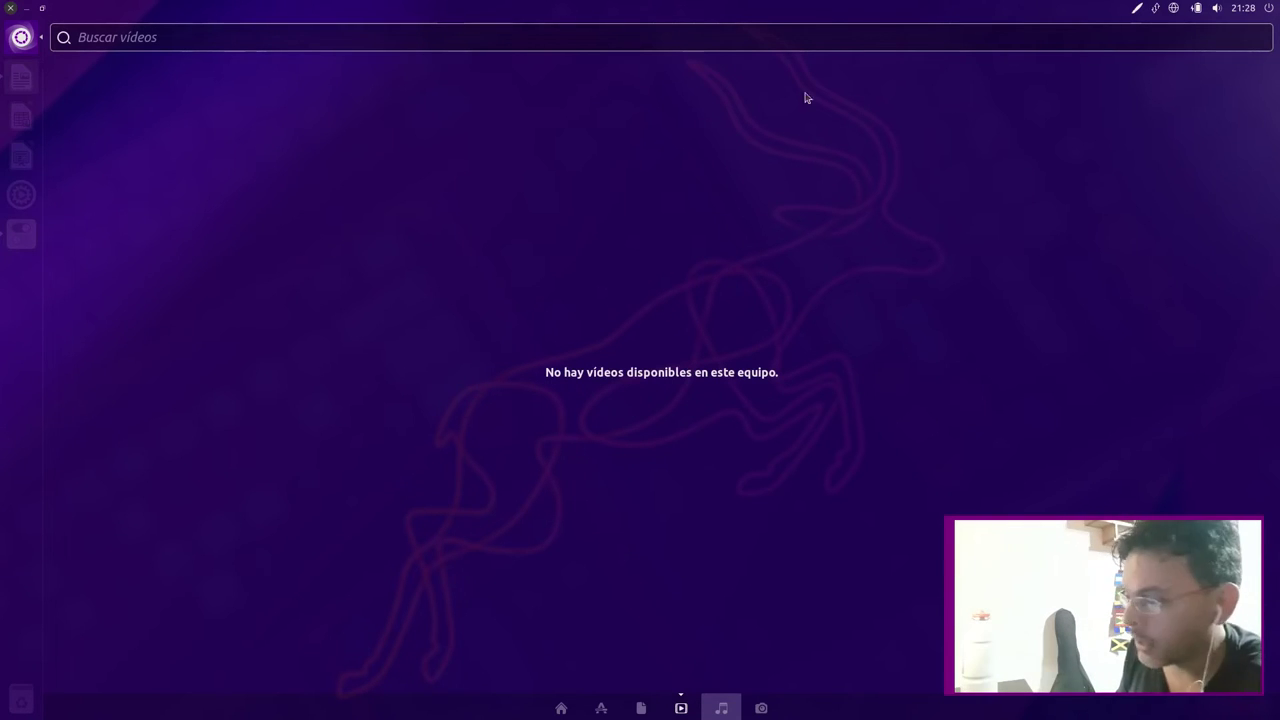
key("Right")
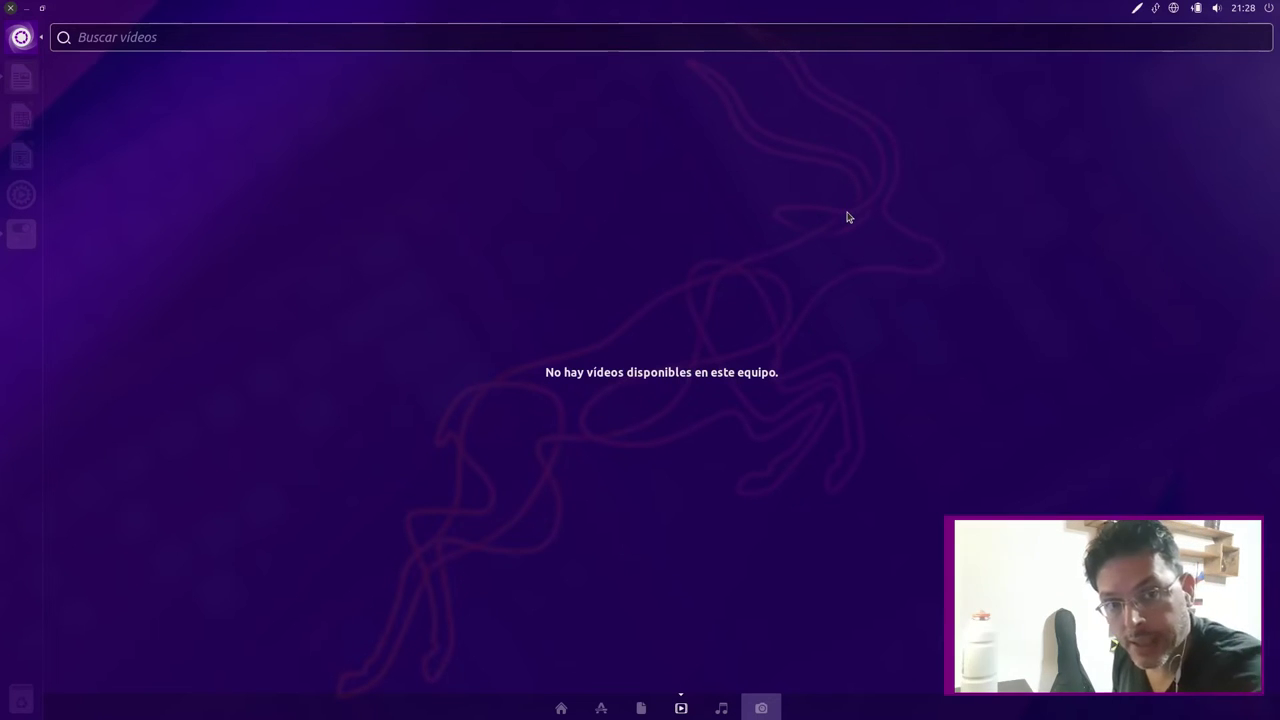
left_click(721, 708)
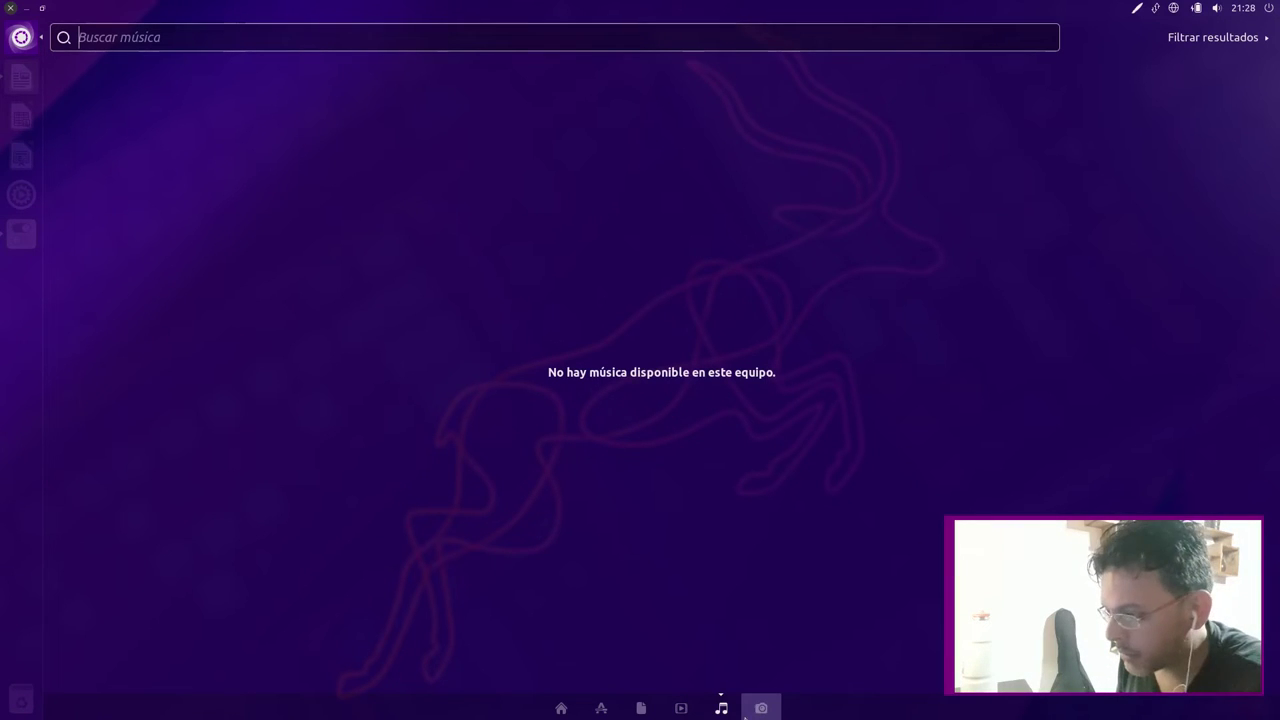
left_click(761, 709)
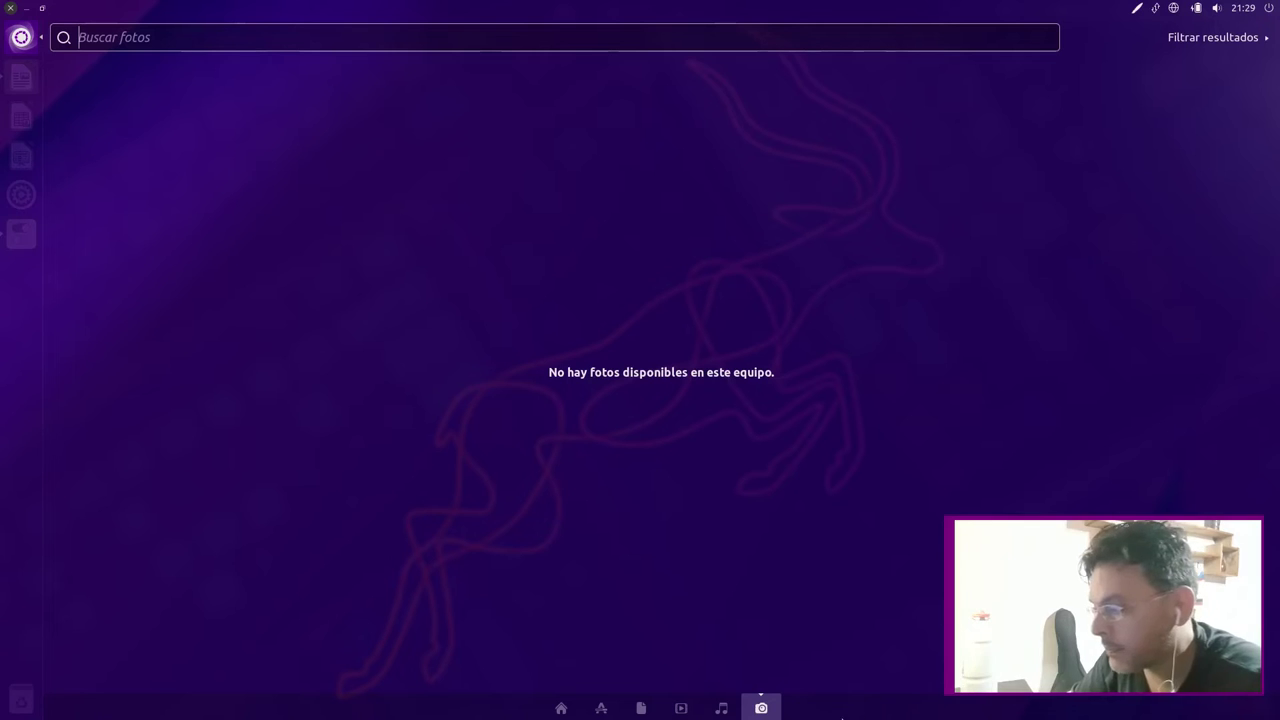
left_click(721, 707)
left_click(761, 707)
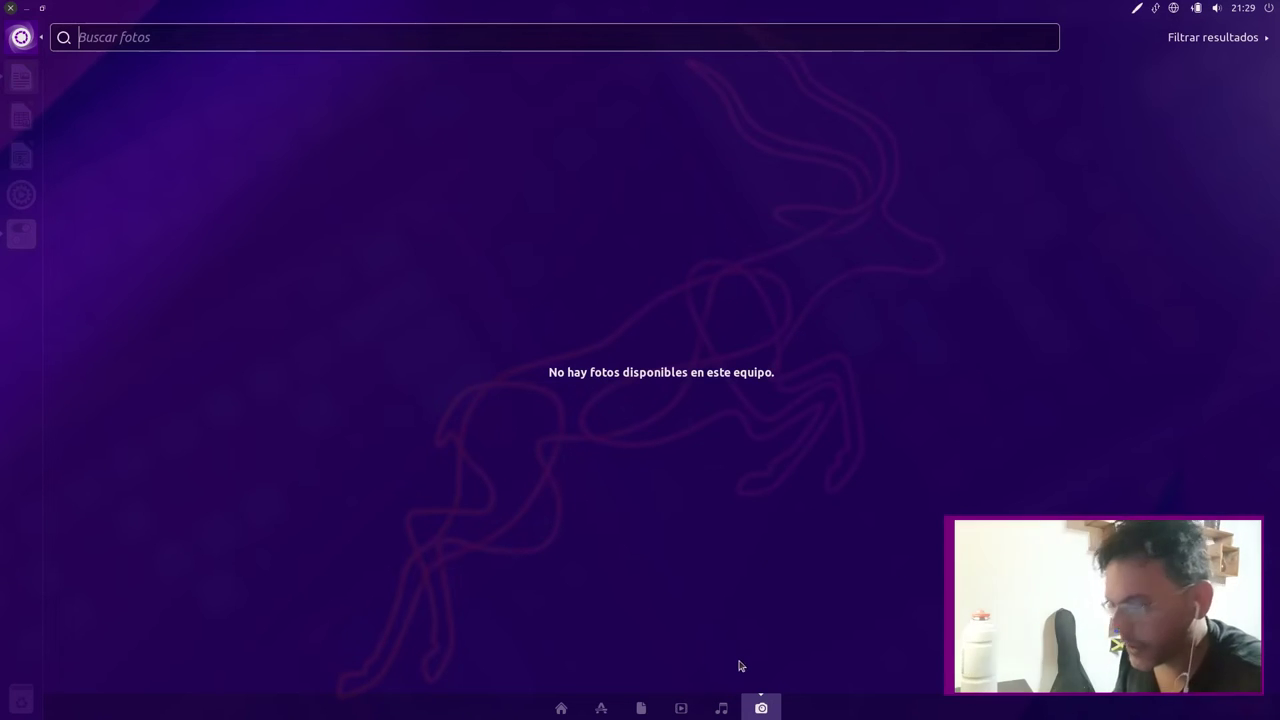
- Go back through the dash views to the home view and clear the "unity" search
left_click(720, 707)
left_click(680, 707)
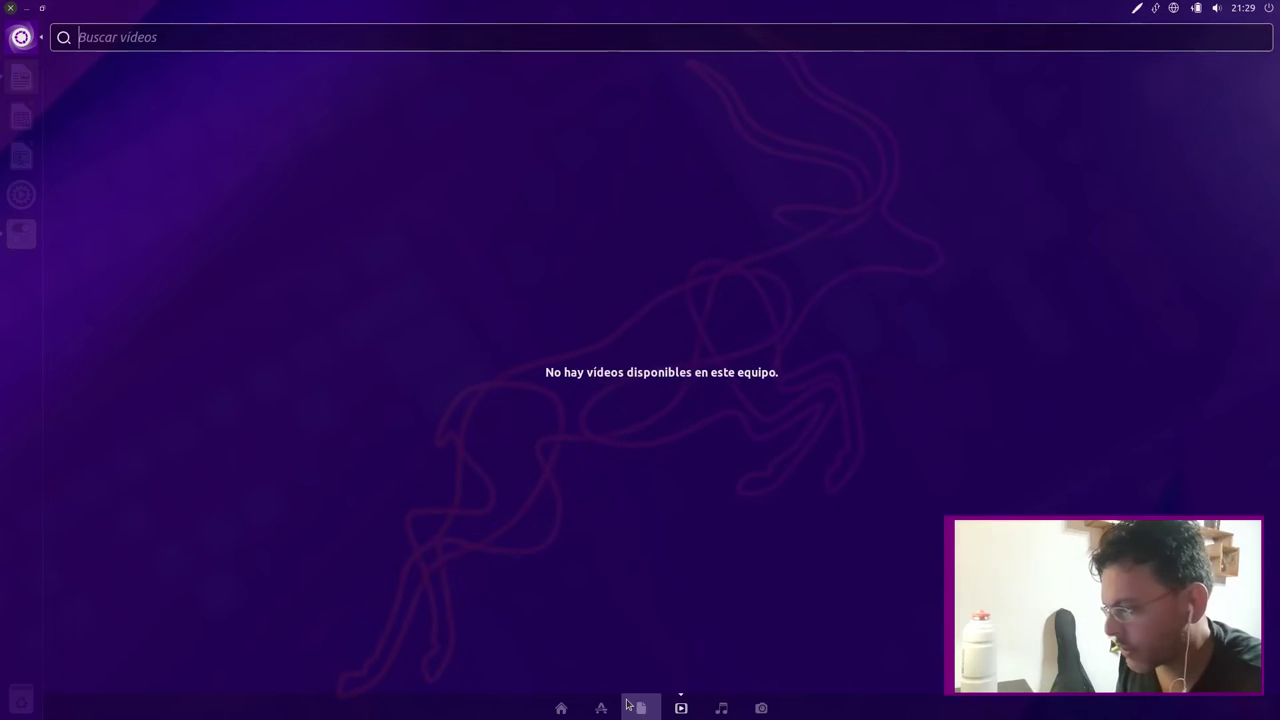
left_click(641, 707)
left_click(601, 707)
left_click(561, 708)
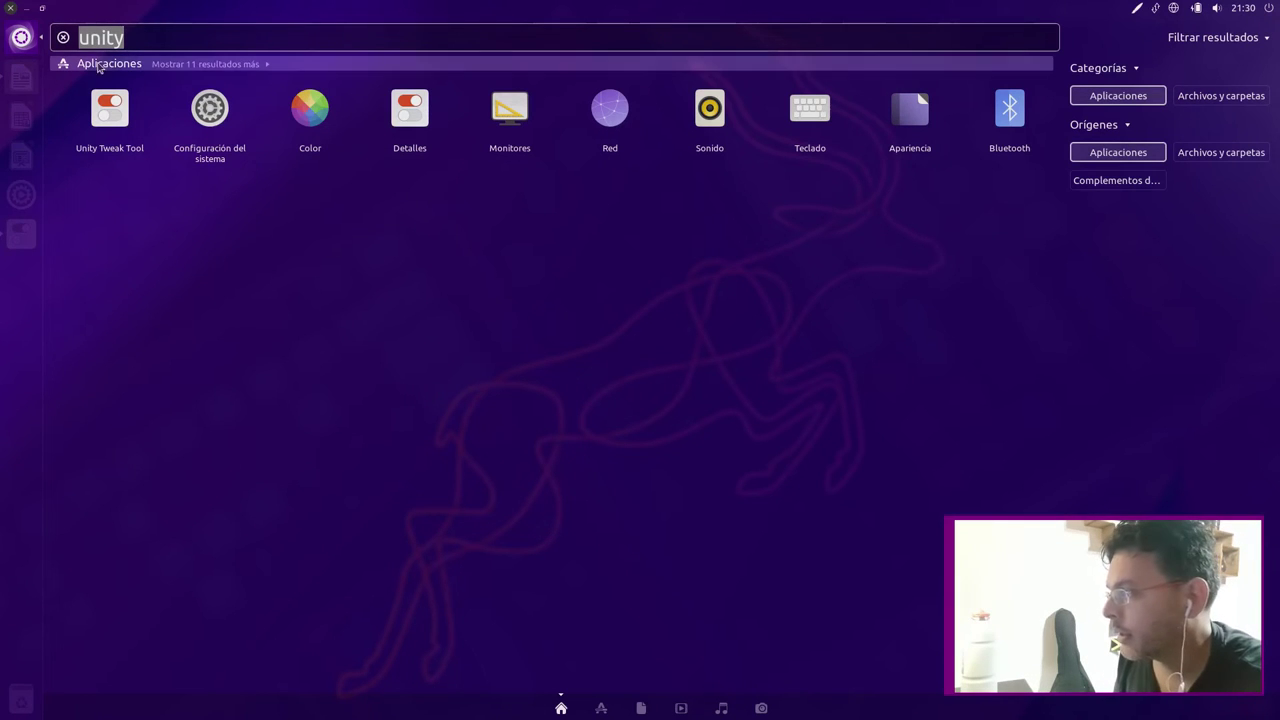
key("BackSpace")
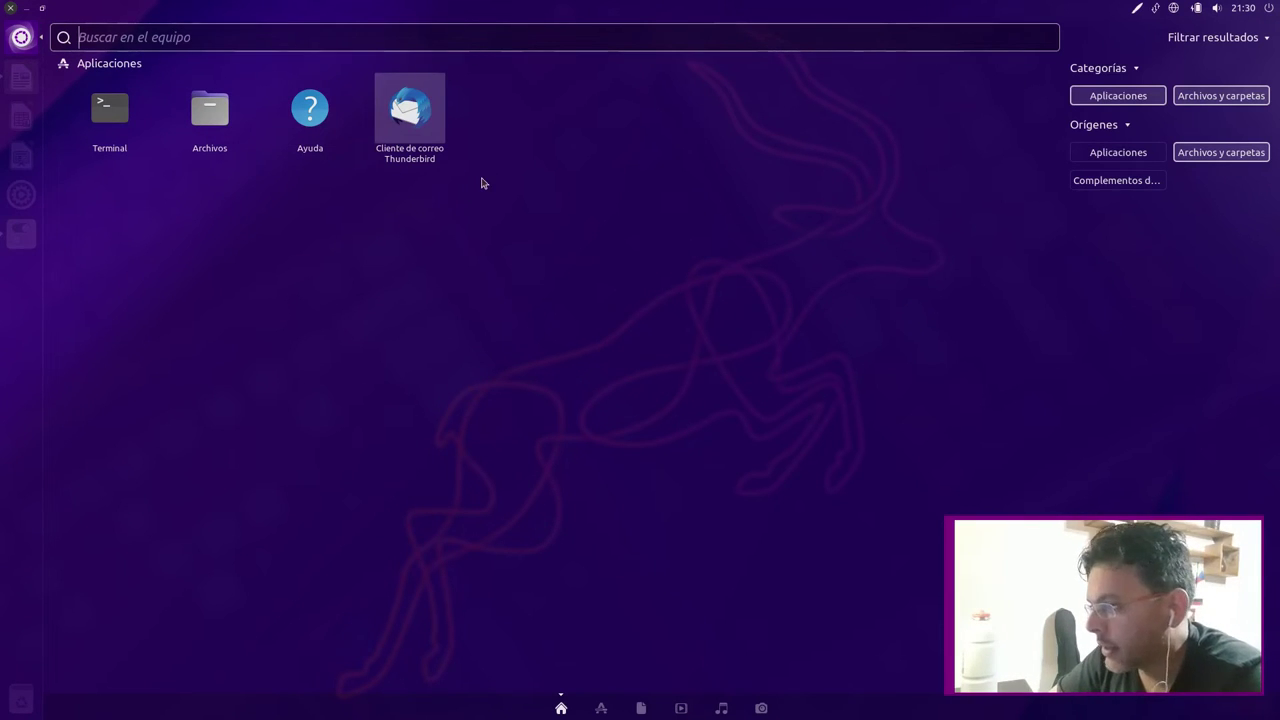
- Close and reopen the dash several times from the launcher
mouse_move(2, 80)
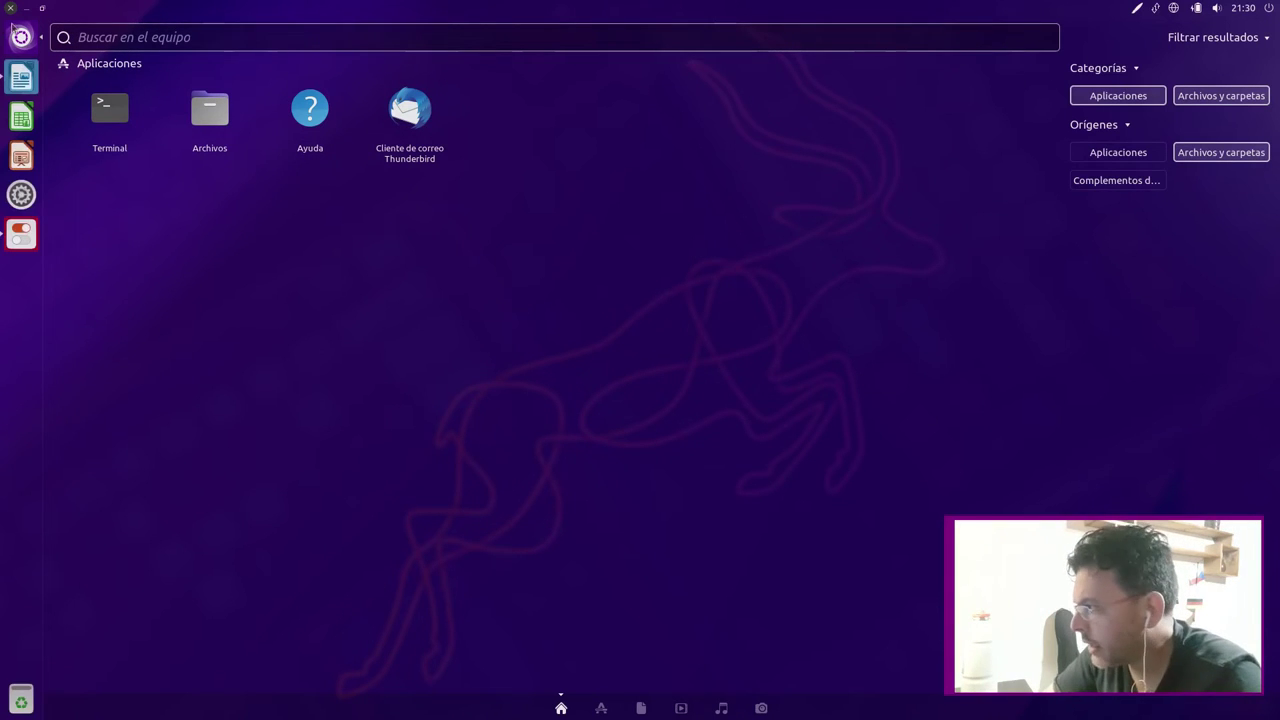
left_click(21, 38)
left_click(22, 40)
left_click(21, 38)
left_click(21, 38)
left_click(20, 38)
left_click(20, 38)
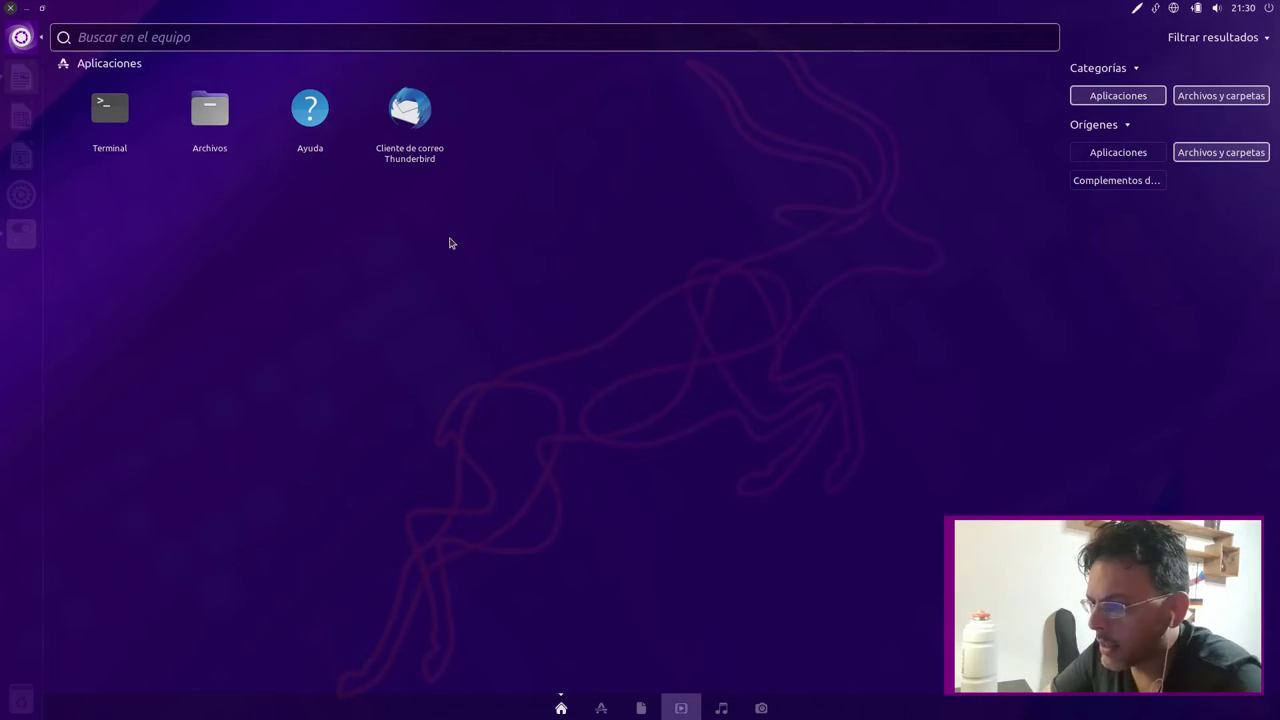
- Look over the dash's applications view, close the dash, and briefly reopen its home view before closing it again
left_click(601, 708)
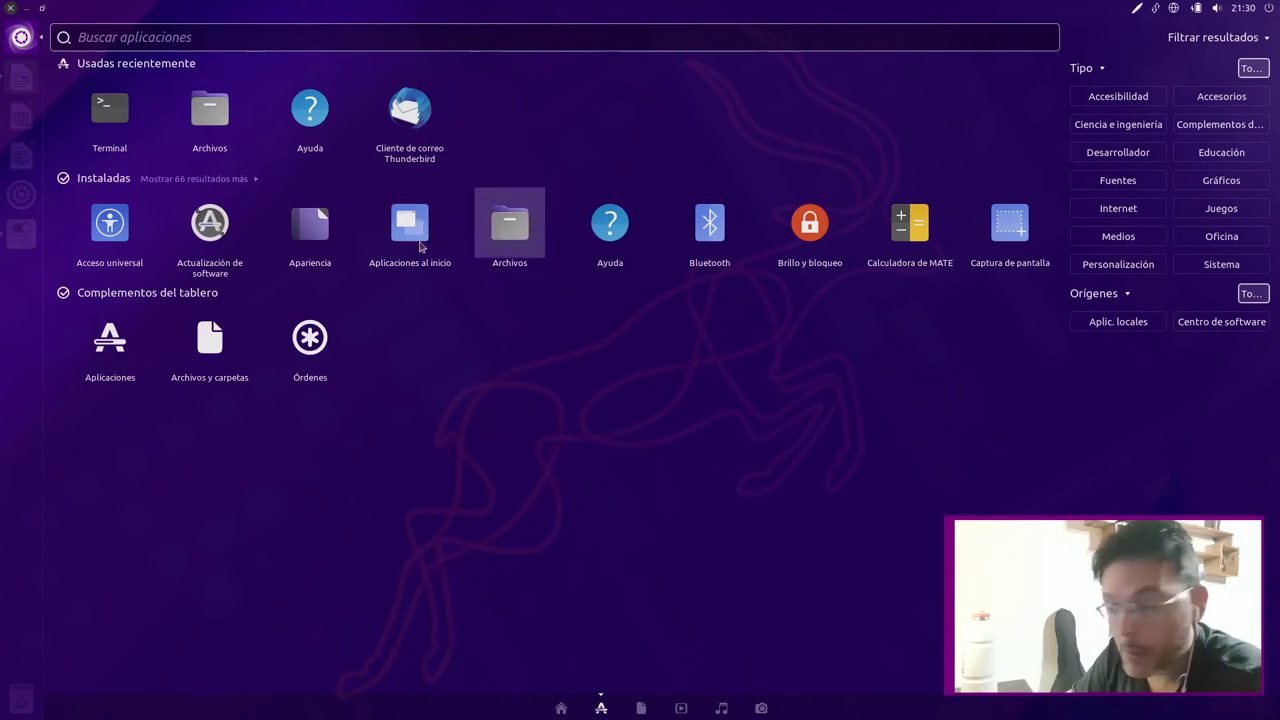
left_click_drag(545, 245, 829, 286)
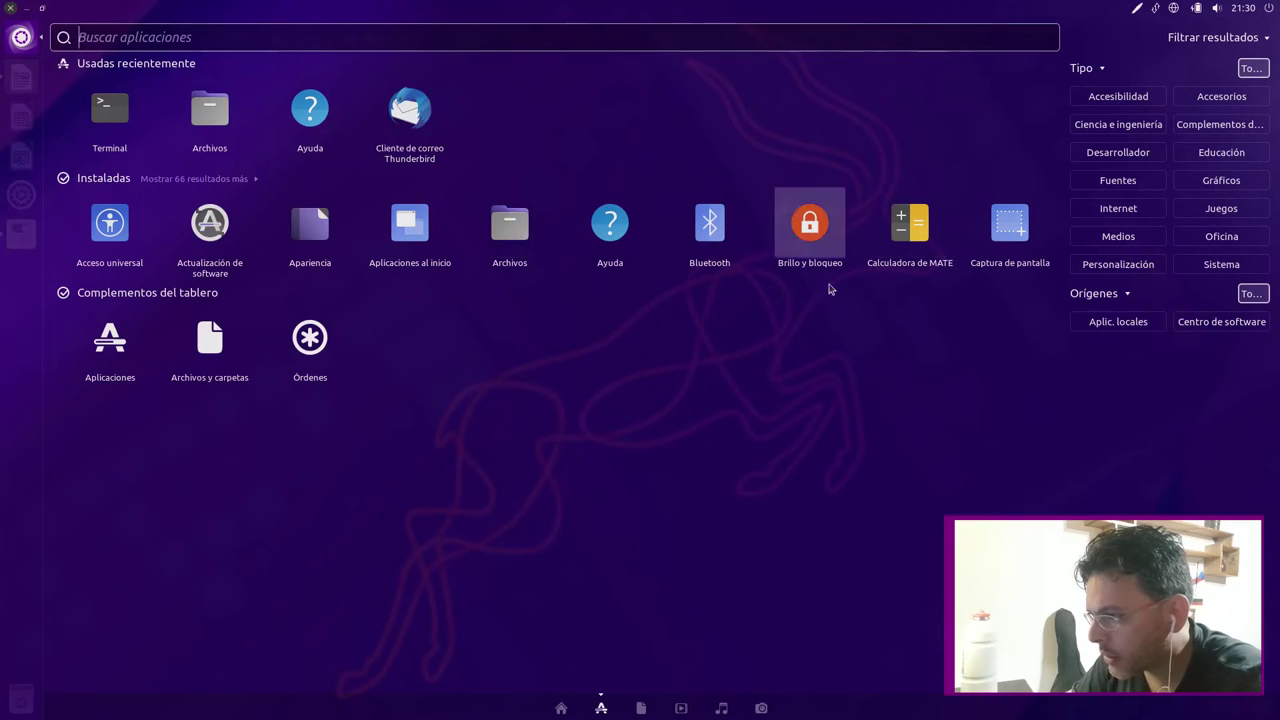
left_click_drag(550, 278, 915, 205)
left_click_drag(490, 255, 638, 232)
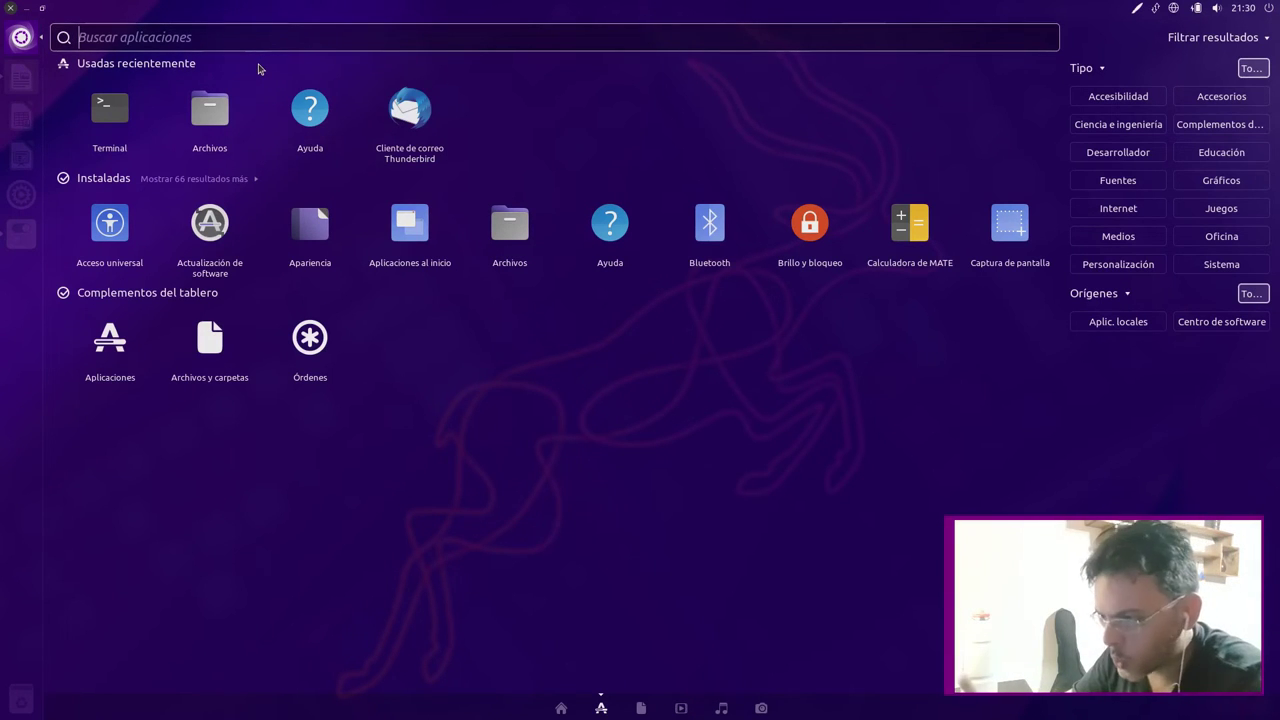
mouse_move(20, 76)
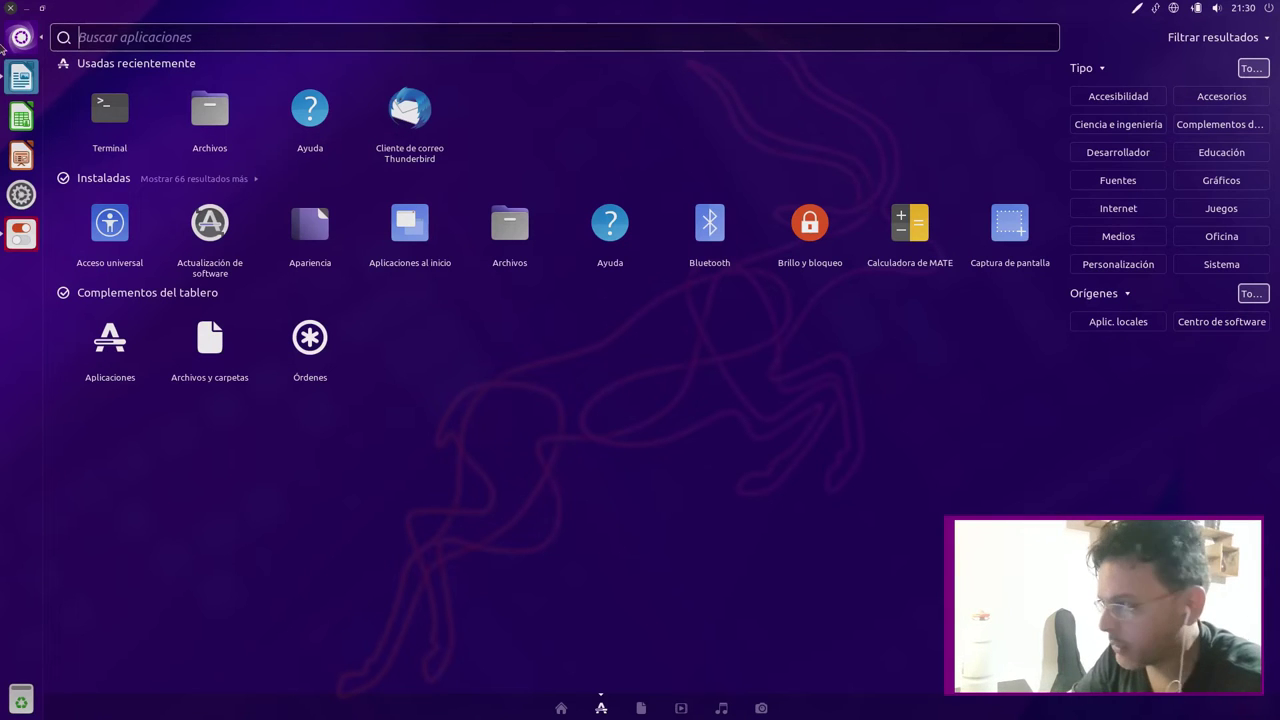
left_click(21, 40)
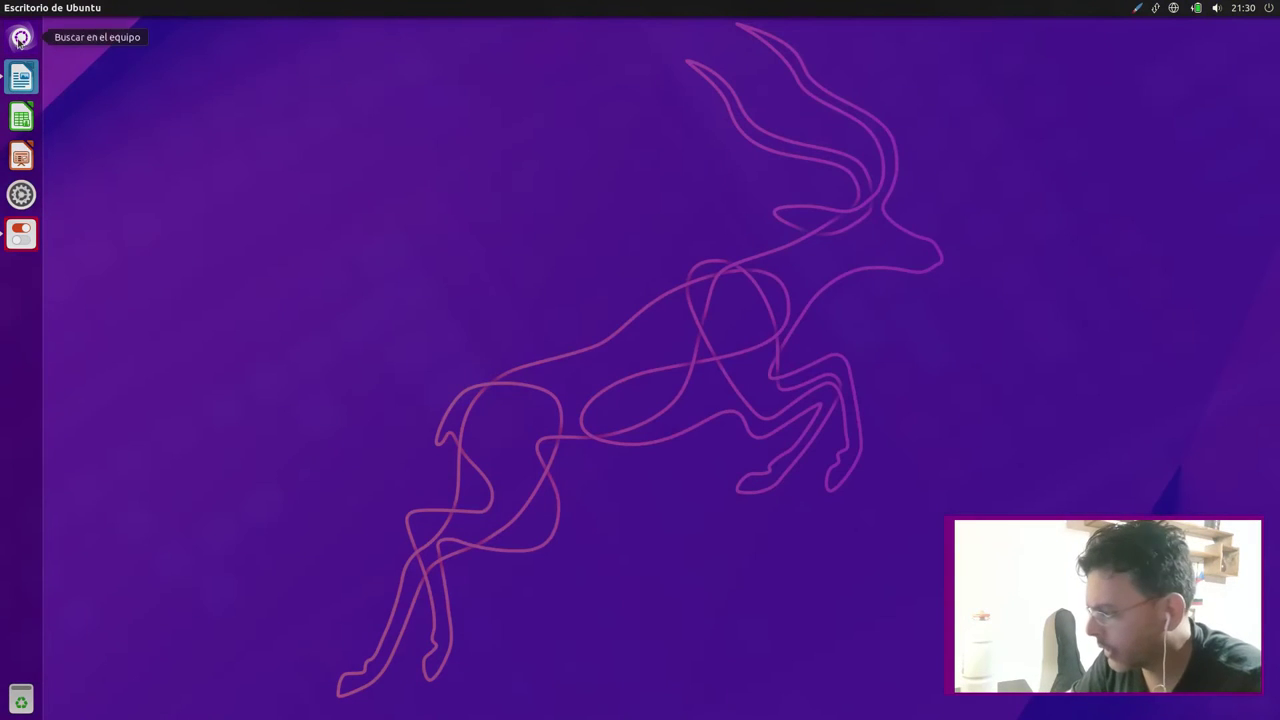
left_click(20, 40)
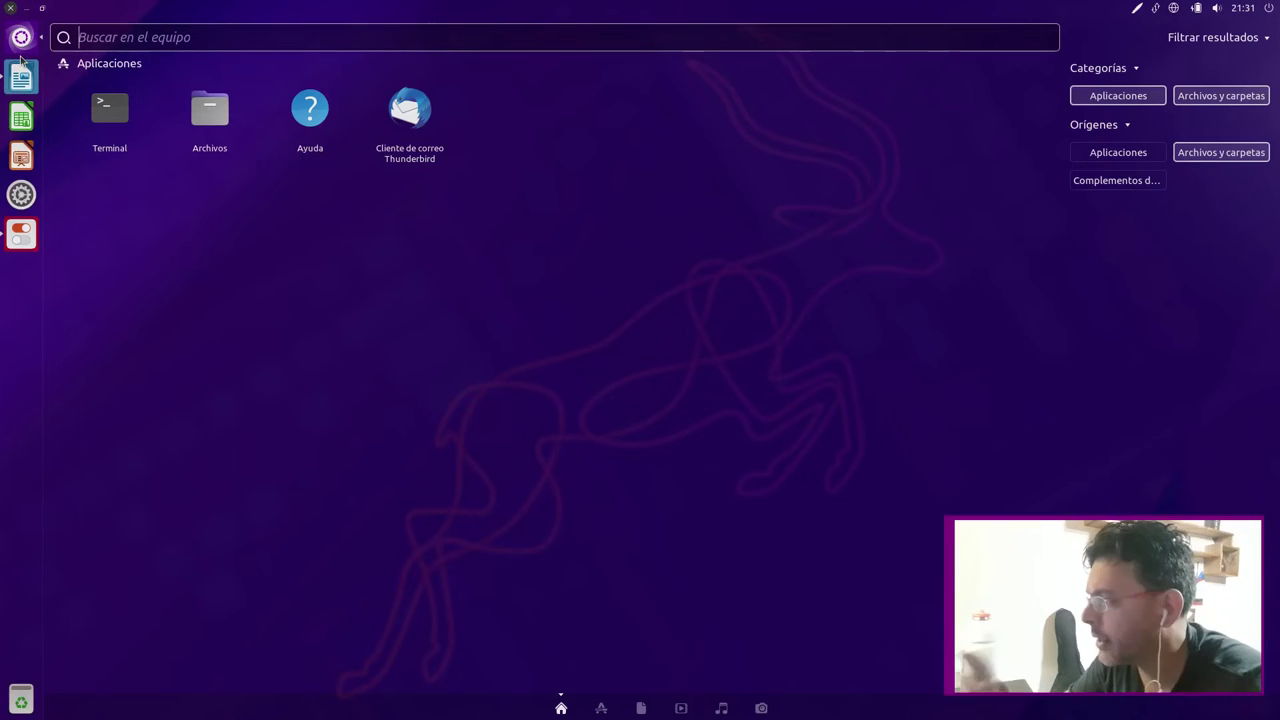
key("Escape")
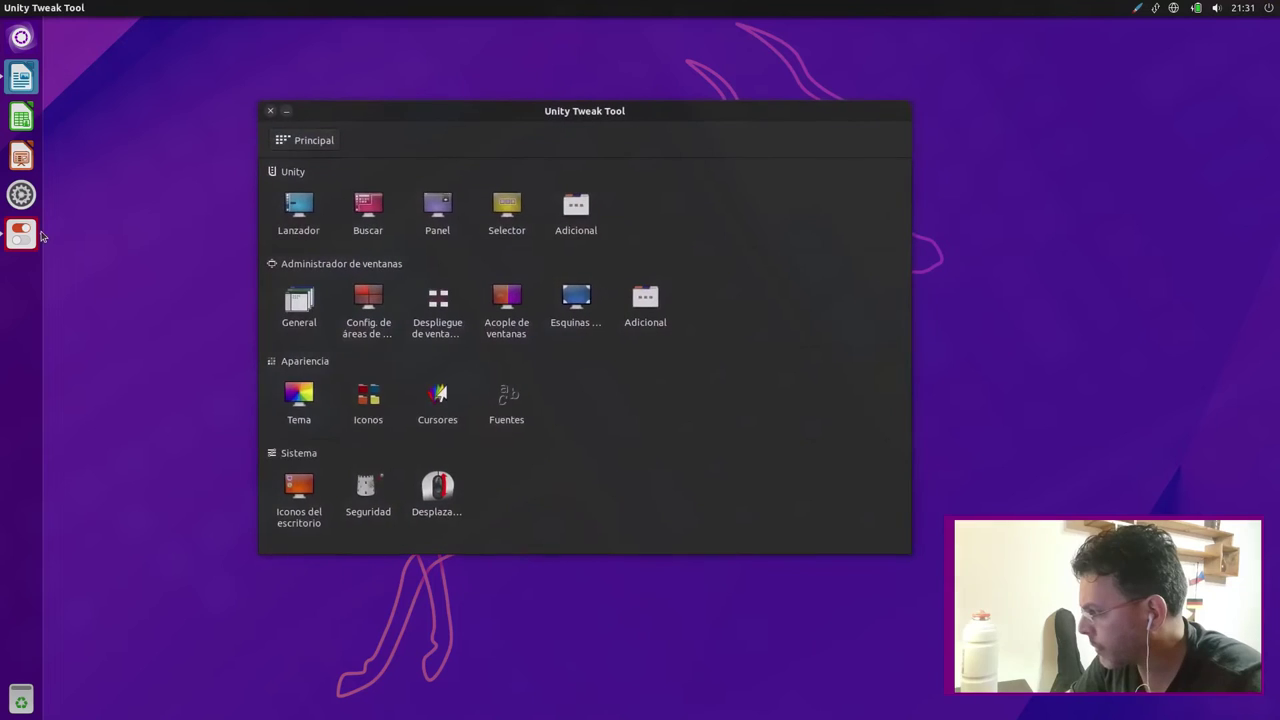
- Move the Unity Tweak Tool window, minimize it and bring back the Writer document
left_click_drag(559, 112, 455, 122)
left_click(21, 240)
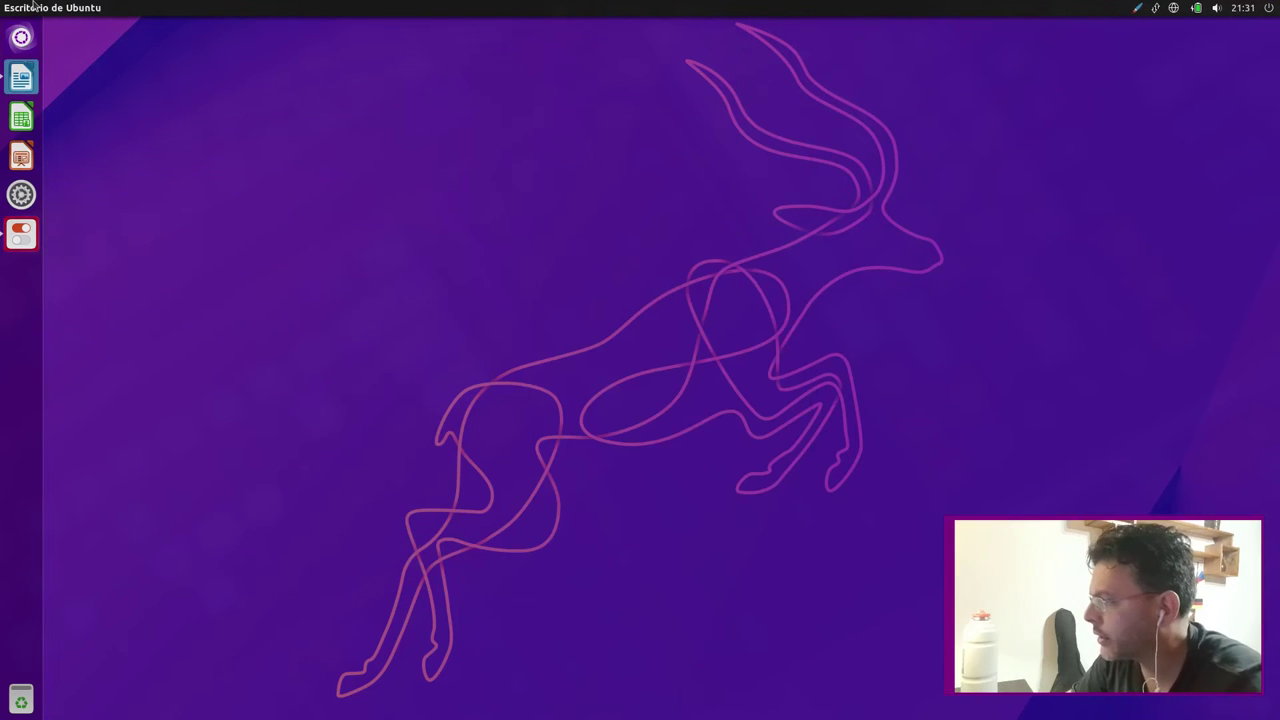
left_click(21, 77)
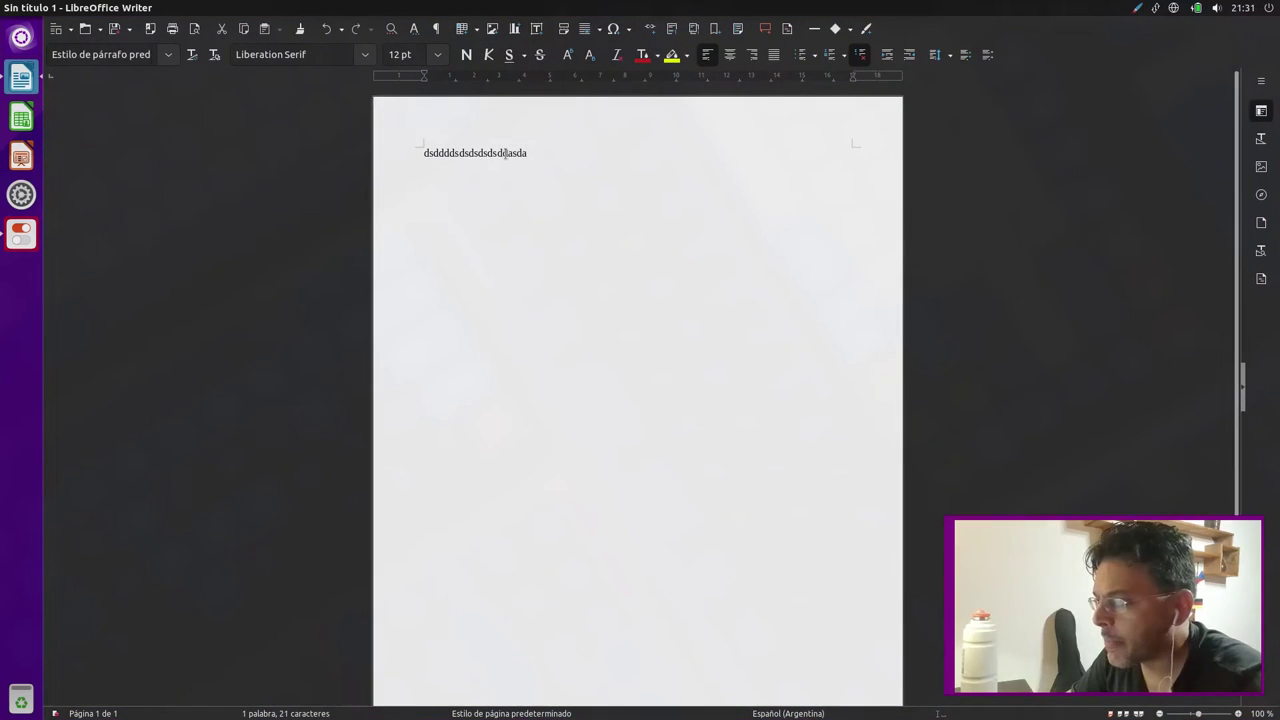
- Delete all the test text from the Writer document
key("BackSpace")
key("BackSpace")
key("BackSpace")
key("BackSpace")
key("BackSpace")
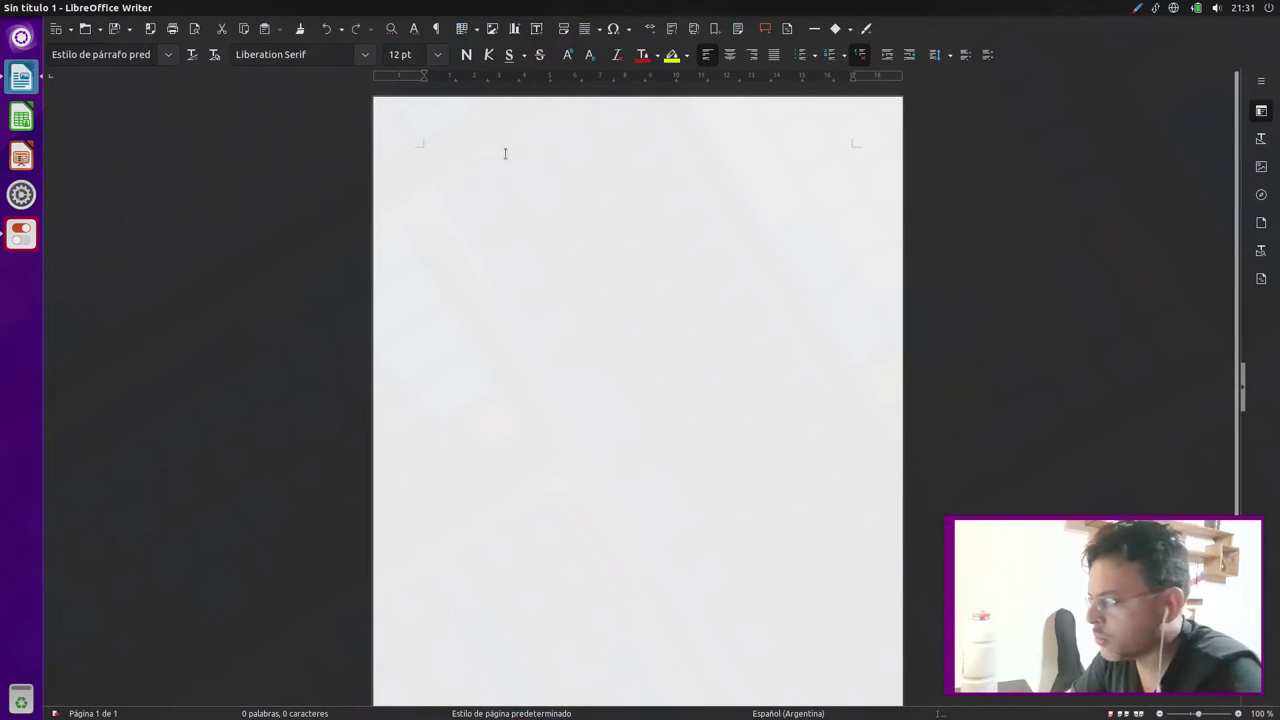
key("alt")
key("alt")
key("alt")
key("alt")
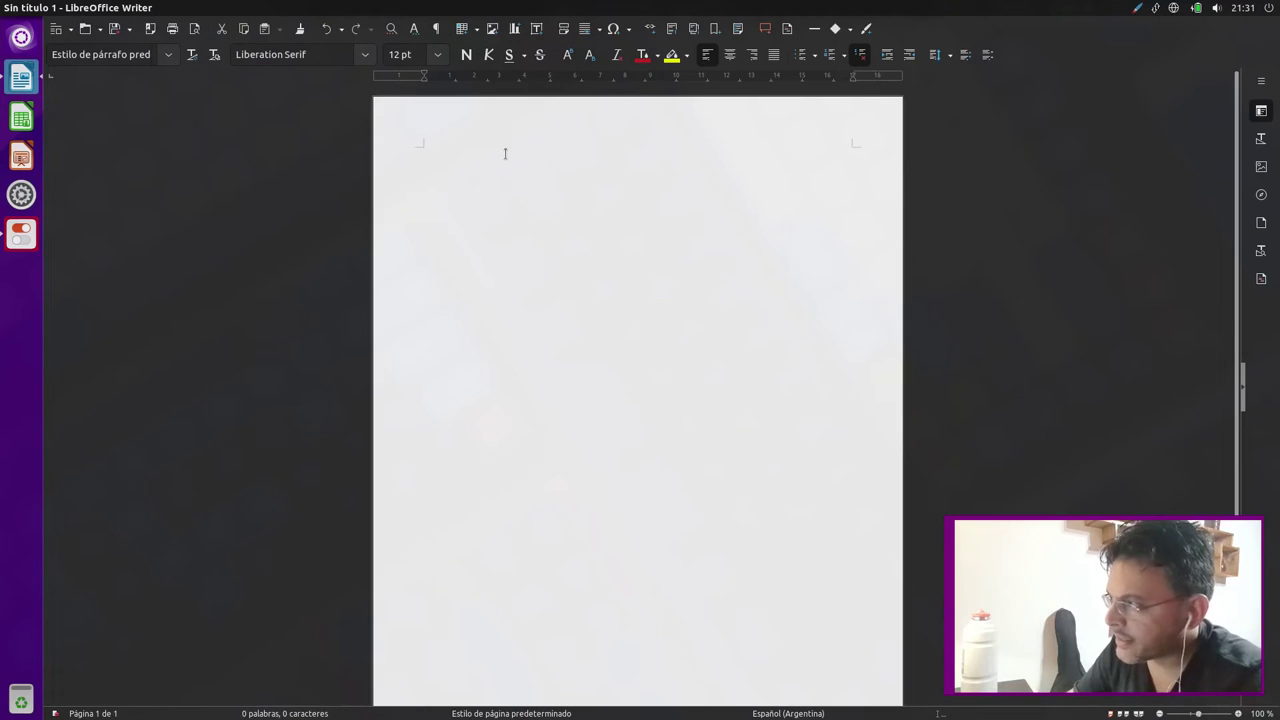
- Search Writer's commands for "columna" in the command search, open the Columnas dialog, and close it without changes
key("alt")
key("alt")
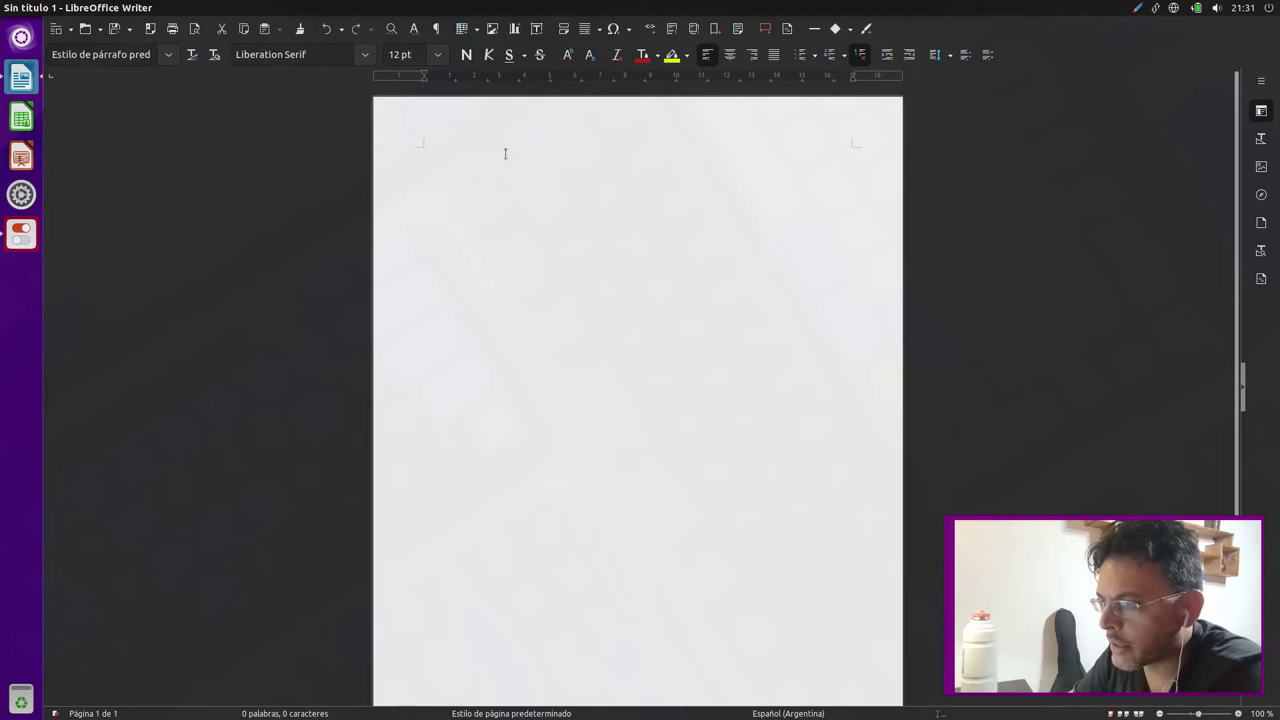
key("alt")
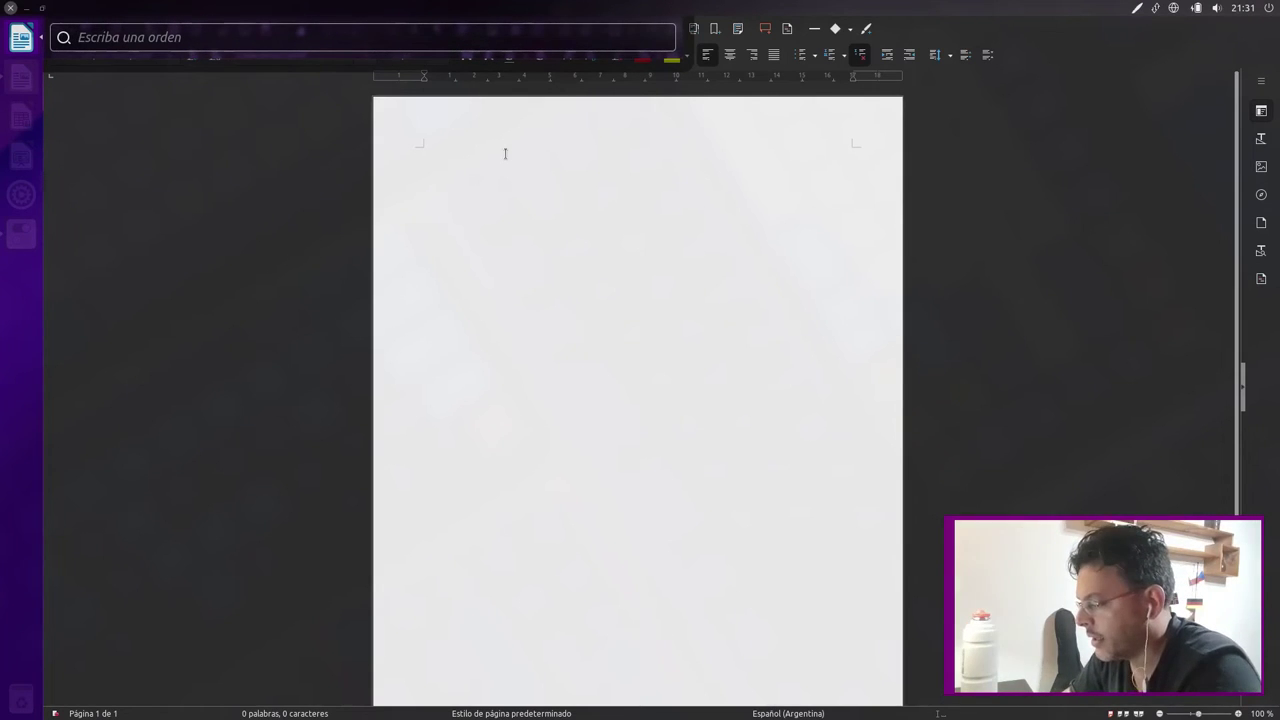
type("col")
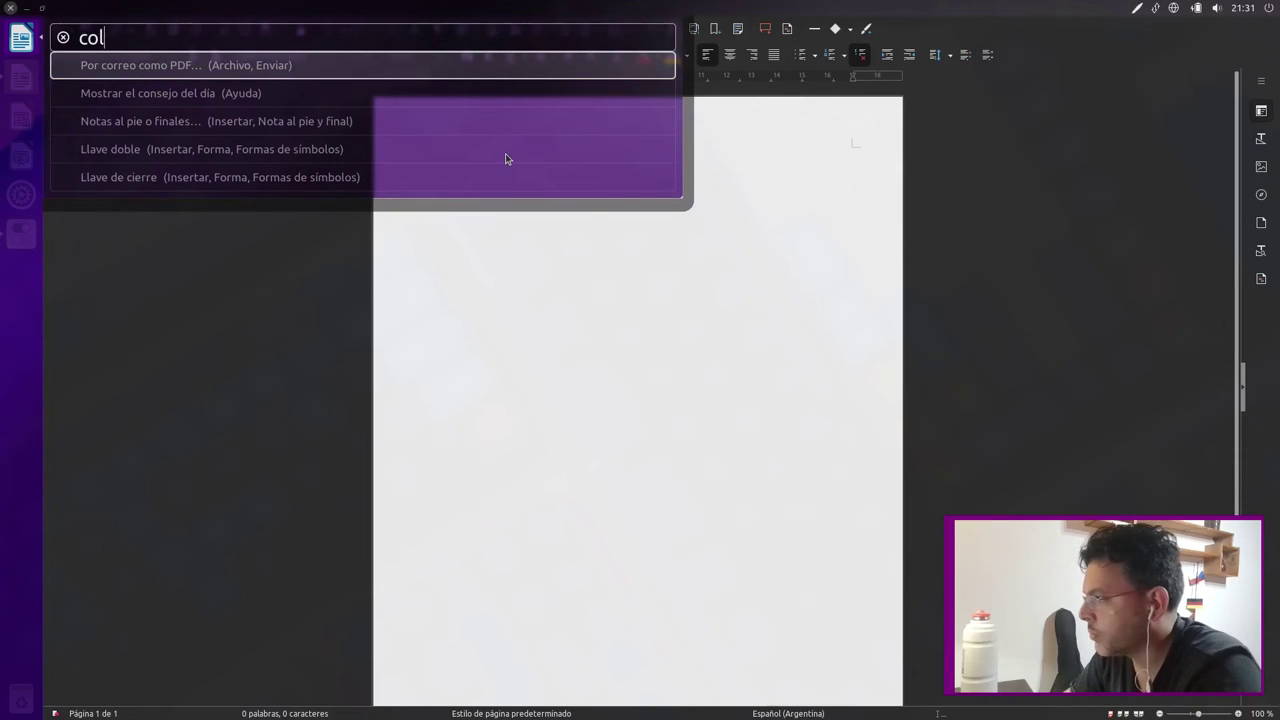
type("umna")
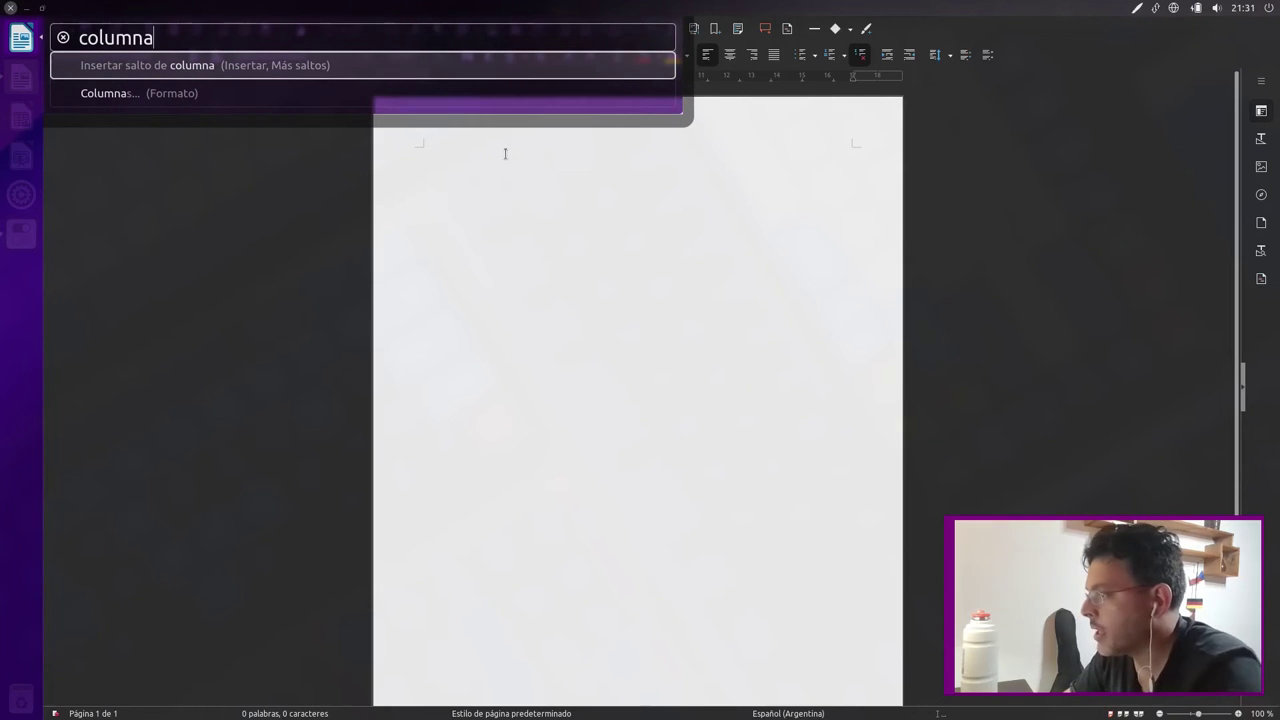
key("Down")
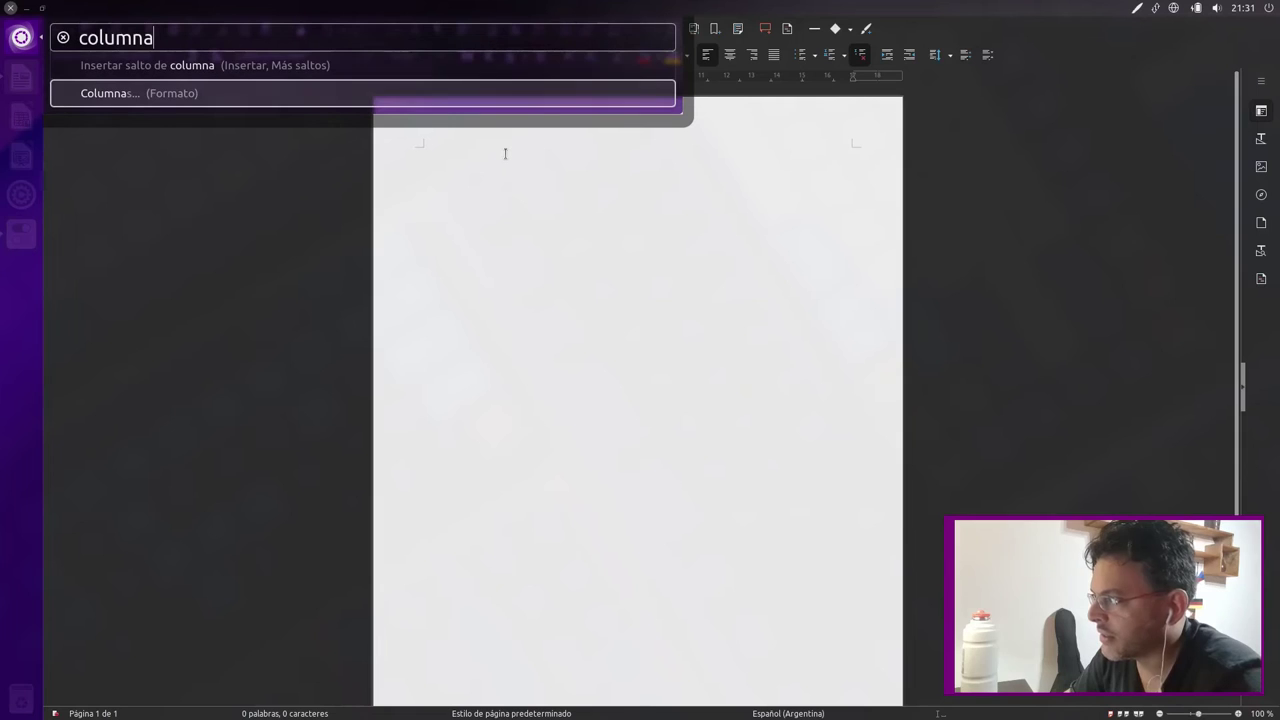
key("Return")
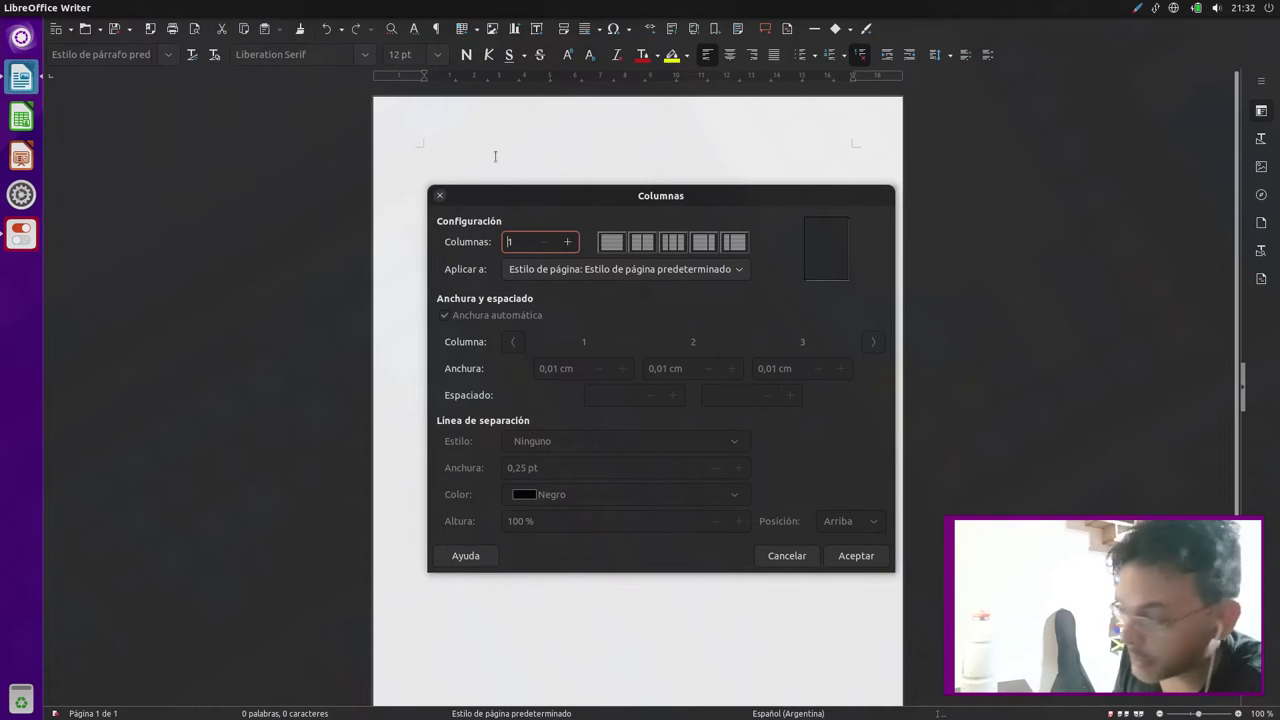
left_click(440, 196)
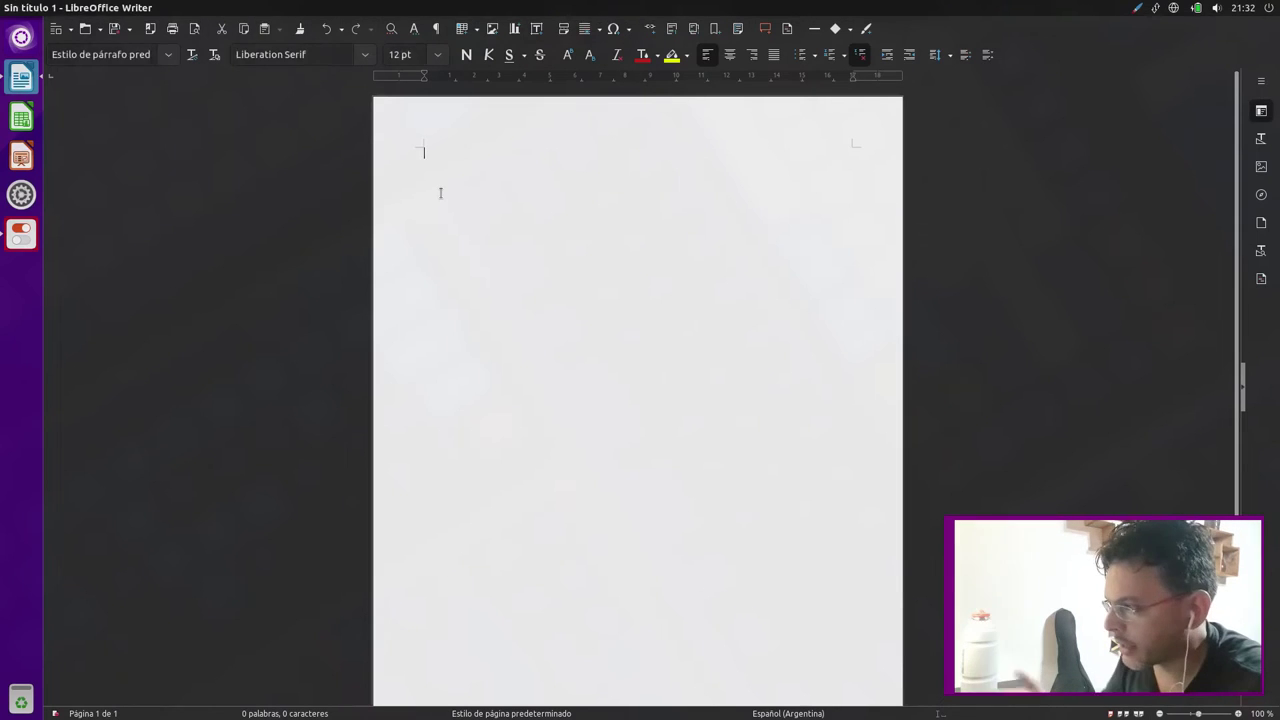
- Briefly open and dismiss the command search, browse Writer's global menus from Insertar to Herramientas and Archivo, and close them
key("alt")
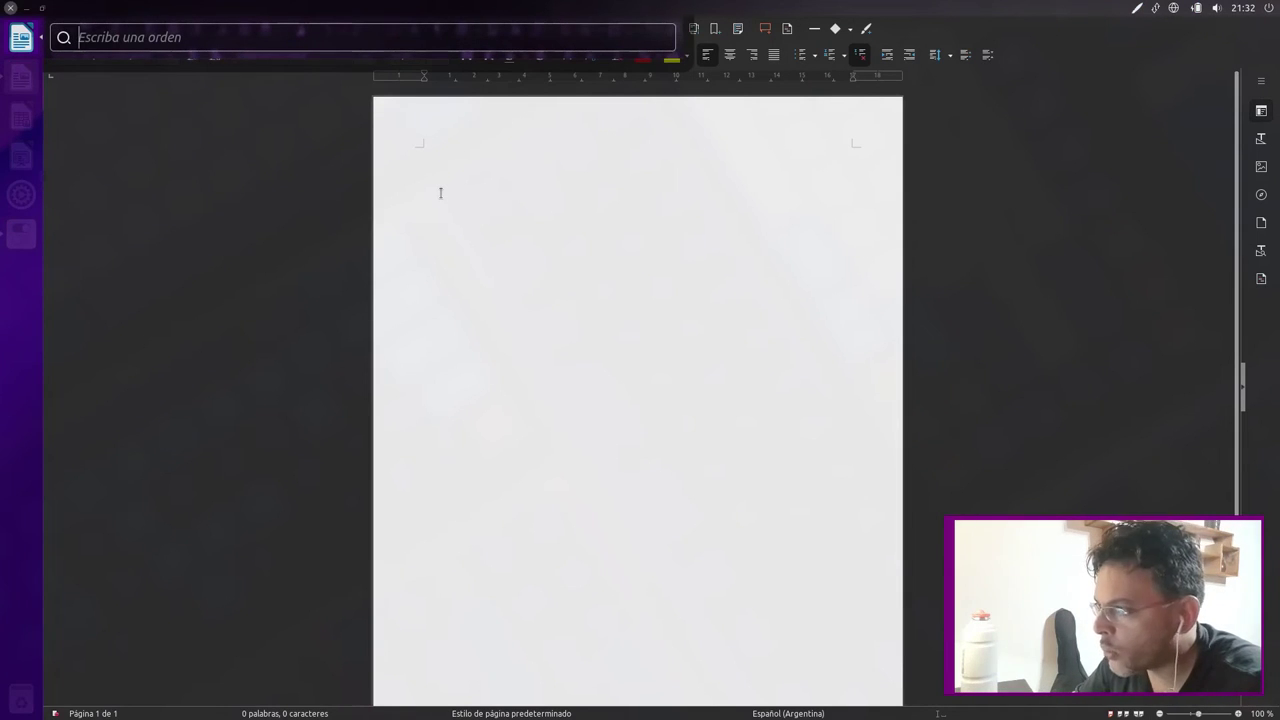
key("Escape")
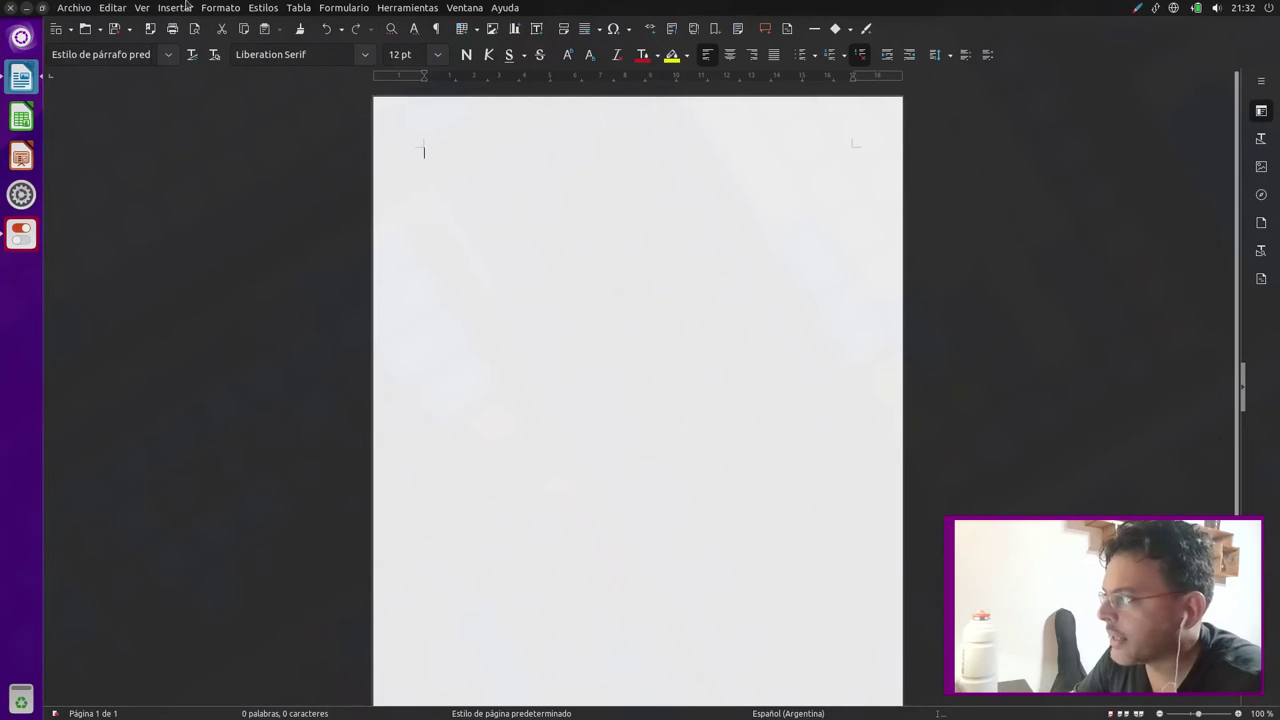
left_click(175, 7)
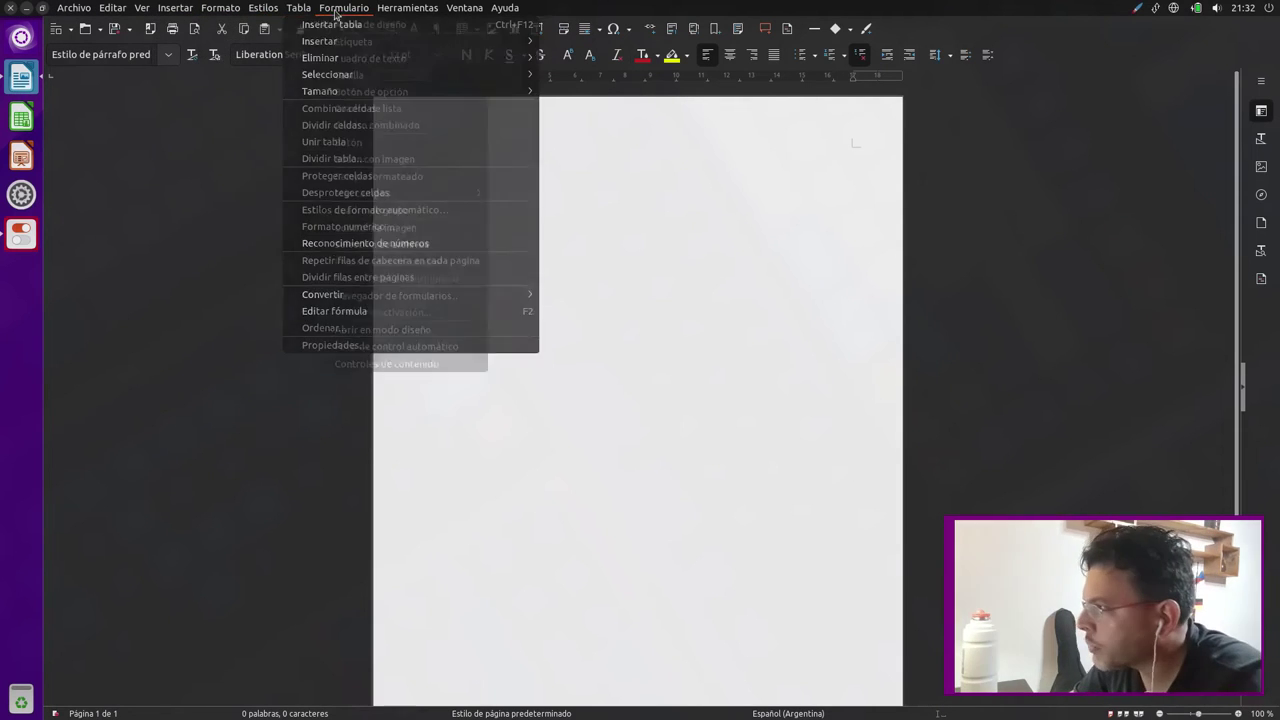
mouse_move(407, 7)
mouse_move(453, 7)
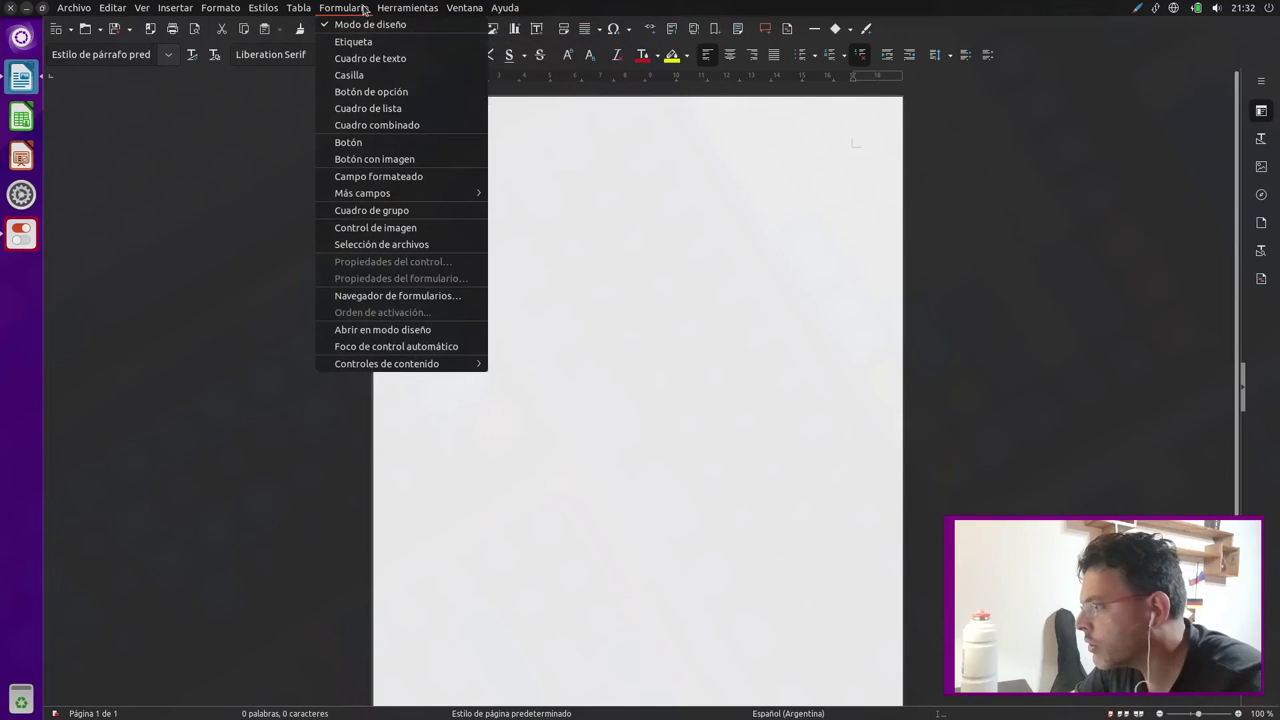
mouse_move(297, 6)
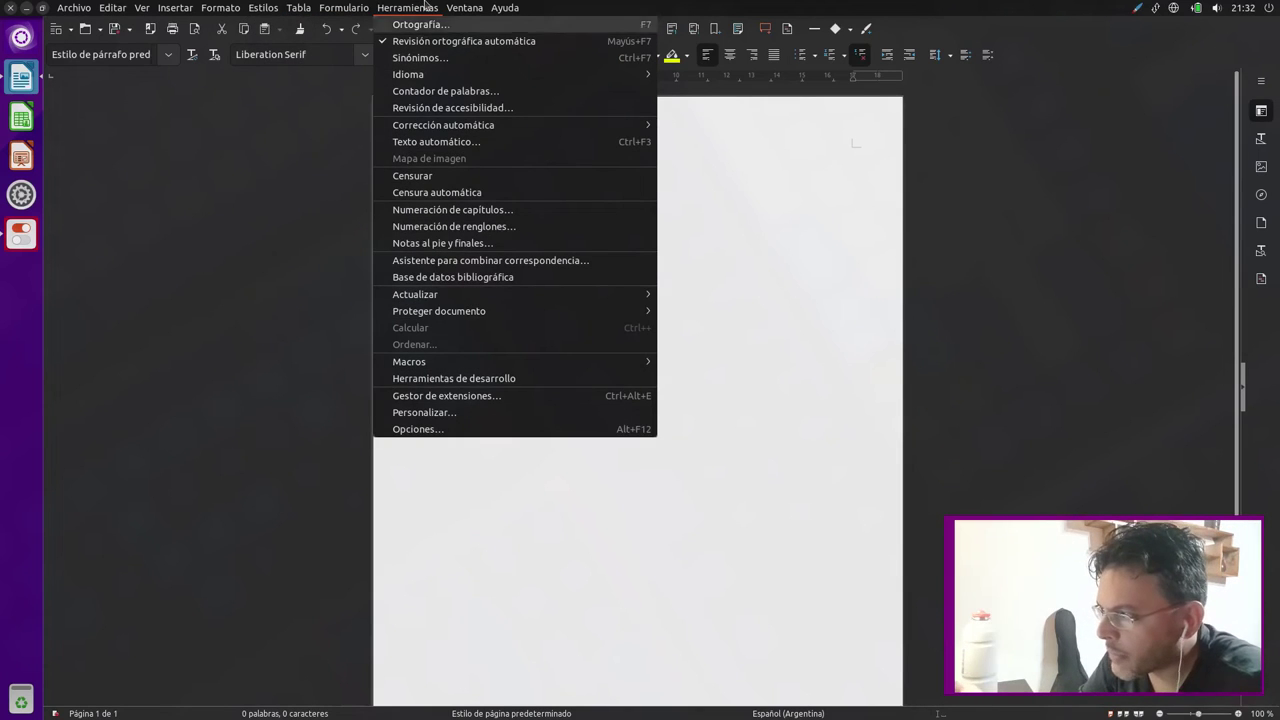
mouse_move(74, 7)
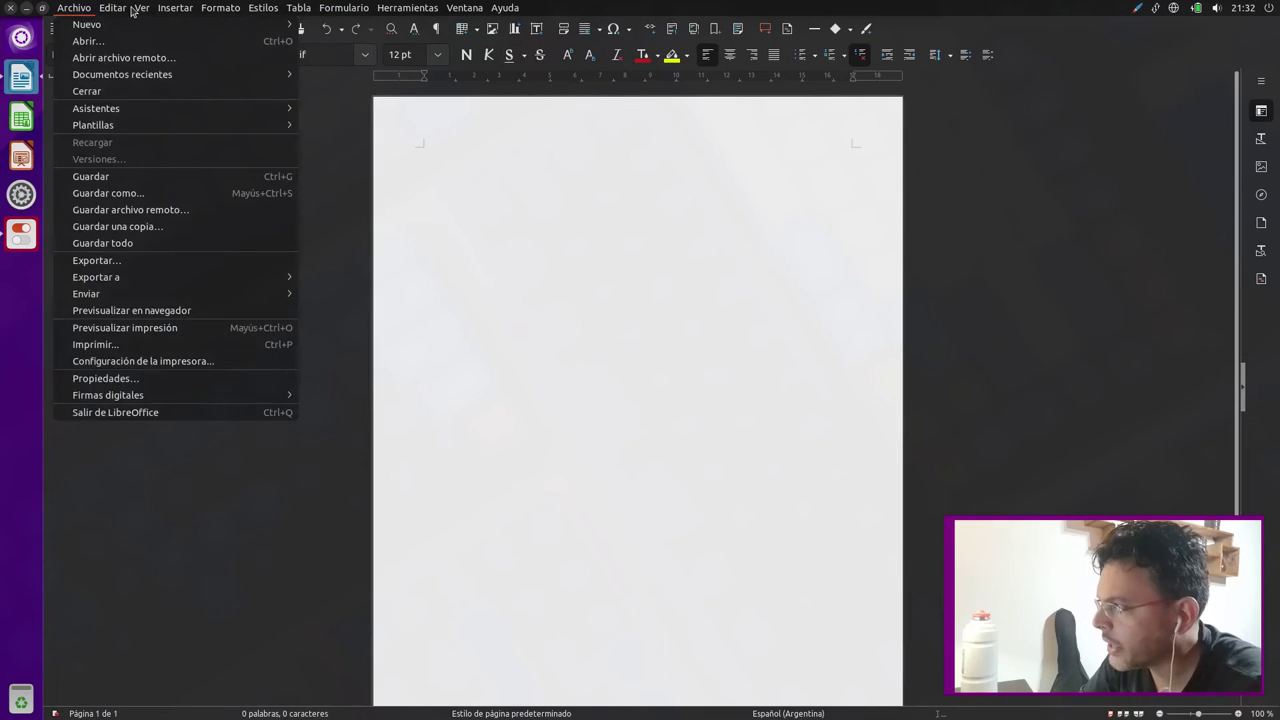
left_click(305, 8)
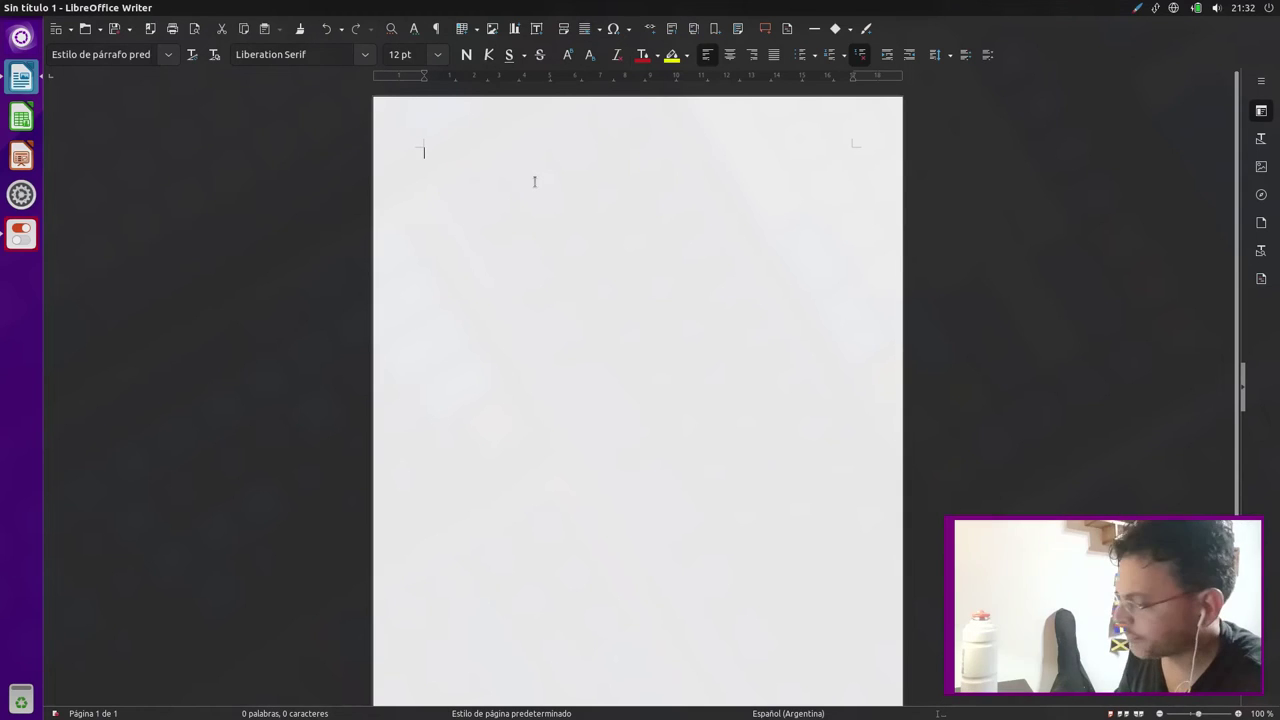
- Close and reopen the dash, search it for "gimp", and clear the search
key("super")
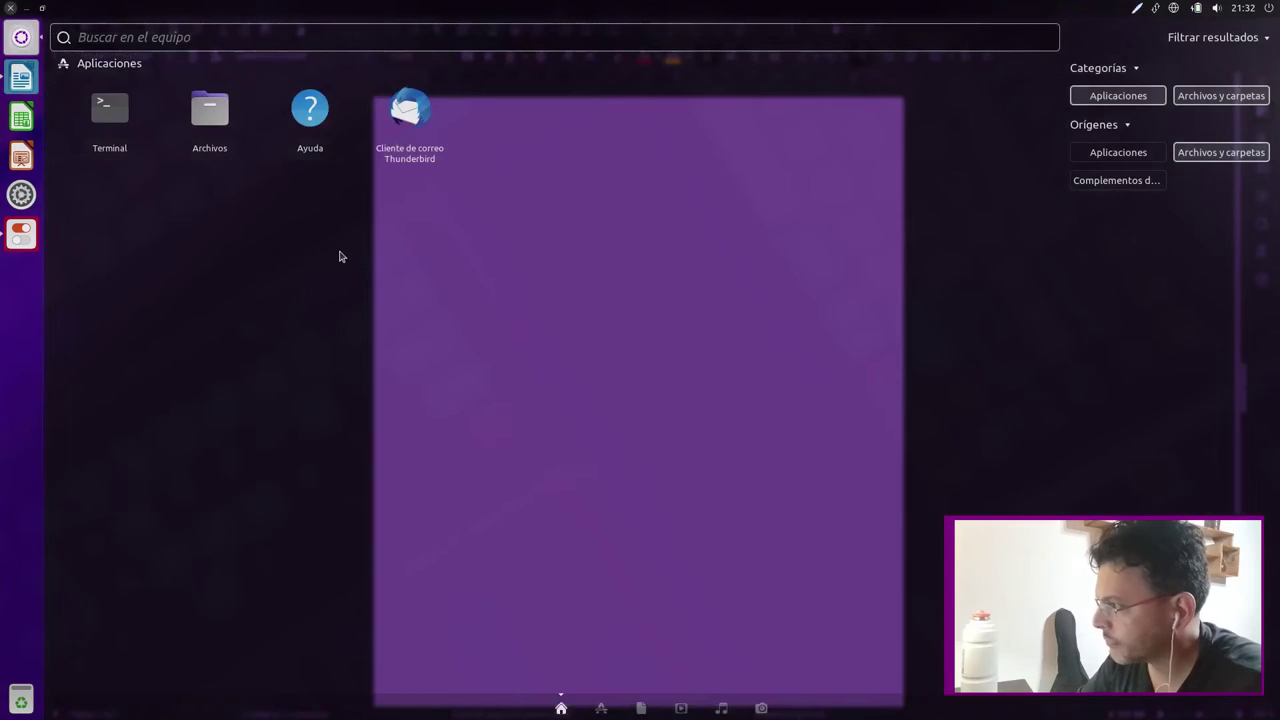
key("super")
key("super")
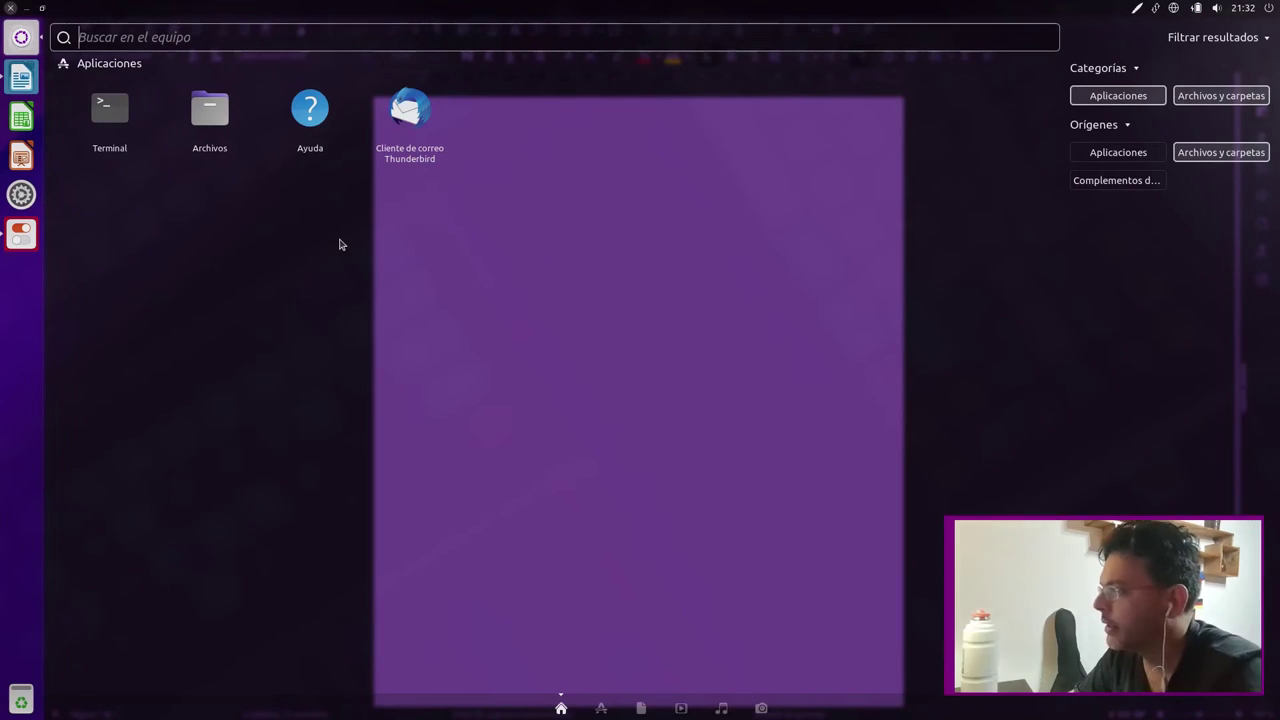
type("d")
key("BackSpace")
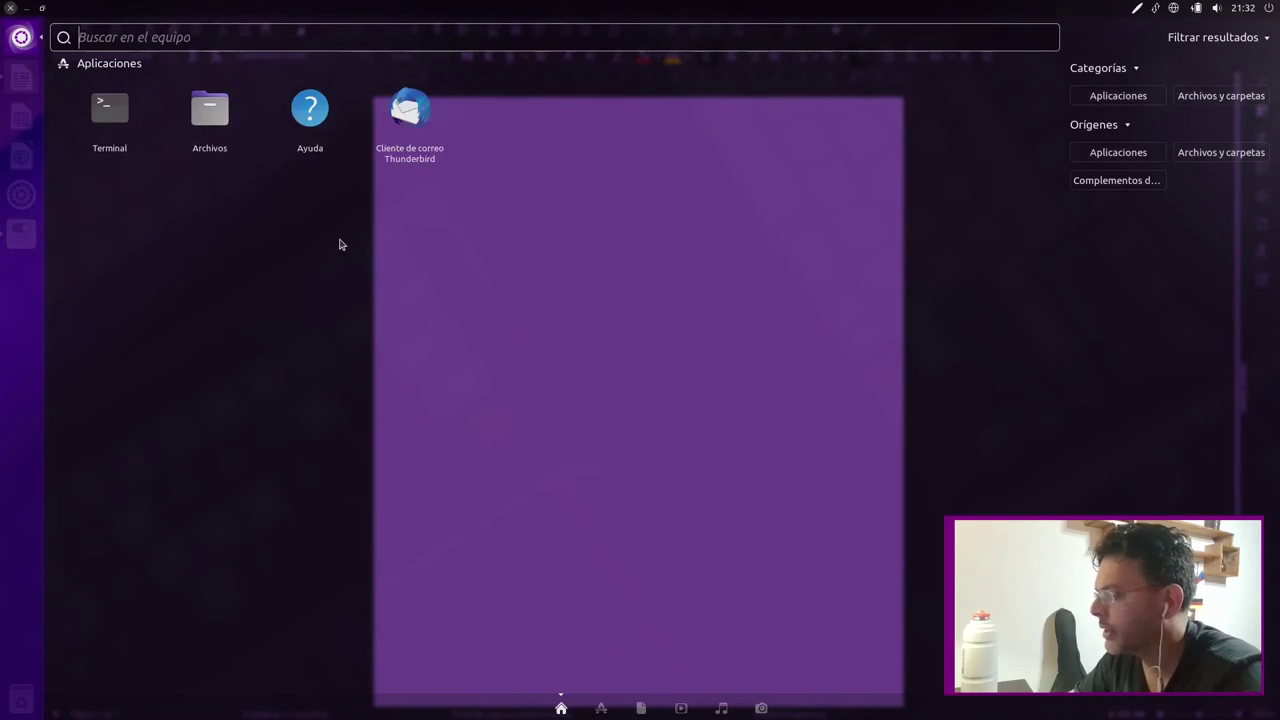
type("gimp")
key("BackSpace")
key("BackSpace")
key("BackSpace")
key("BackSpace")
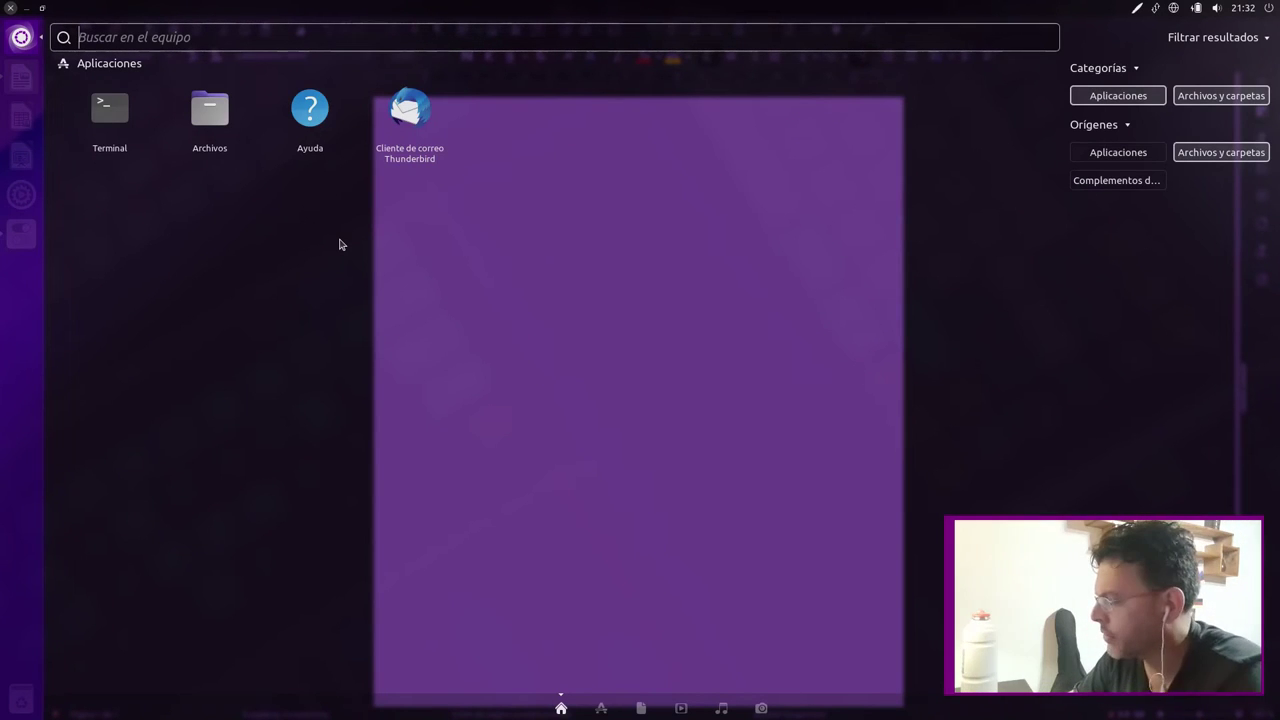
- Open the Terminal from the dash's applications and run "sudo apt install gimp"
key("Down")
key("Return")
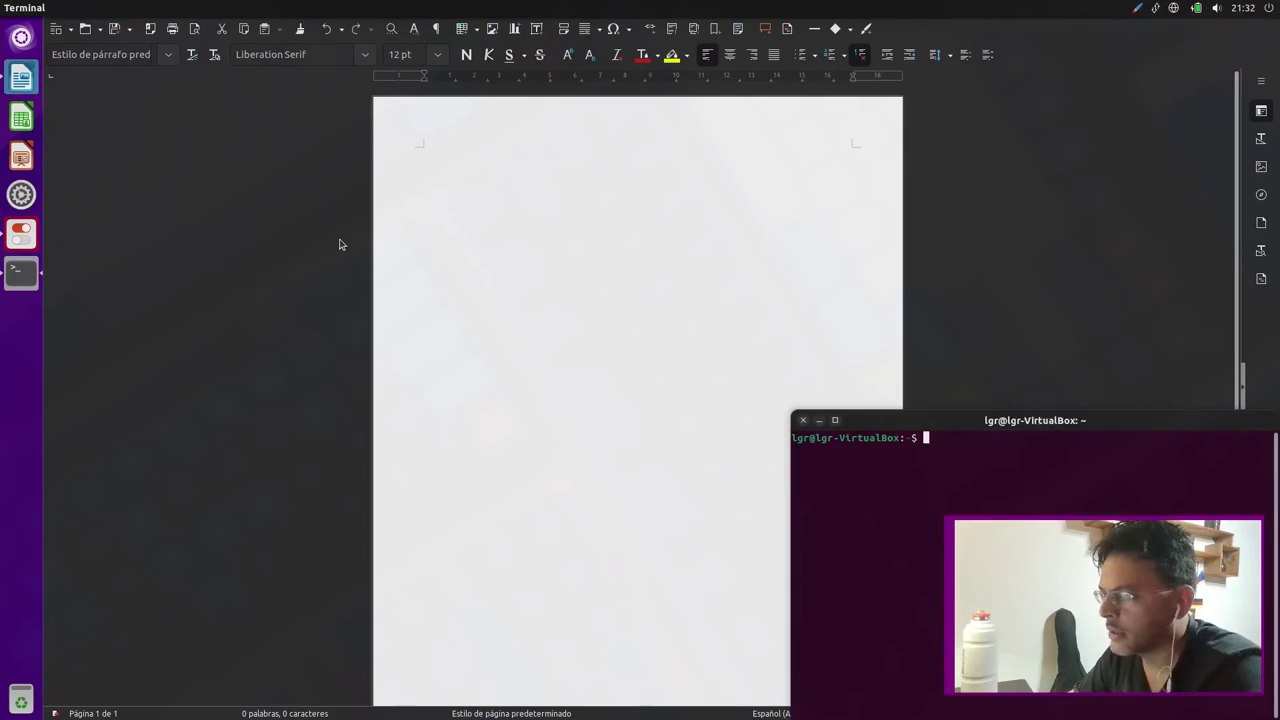
type("sudo apt install gimp")
key("Return")
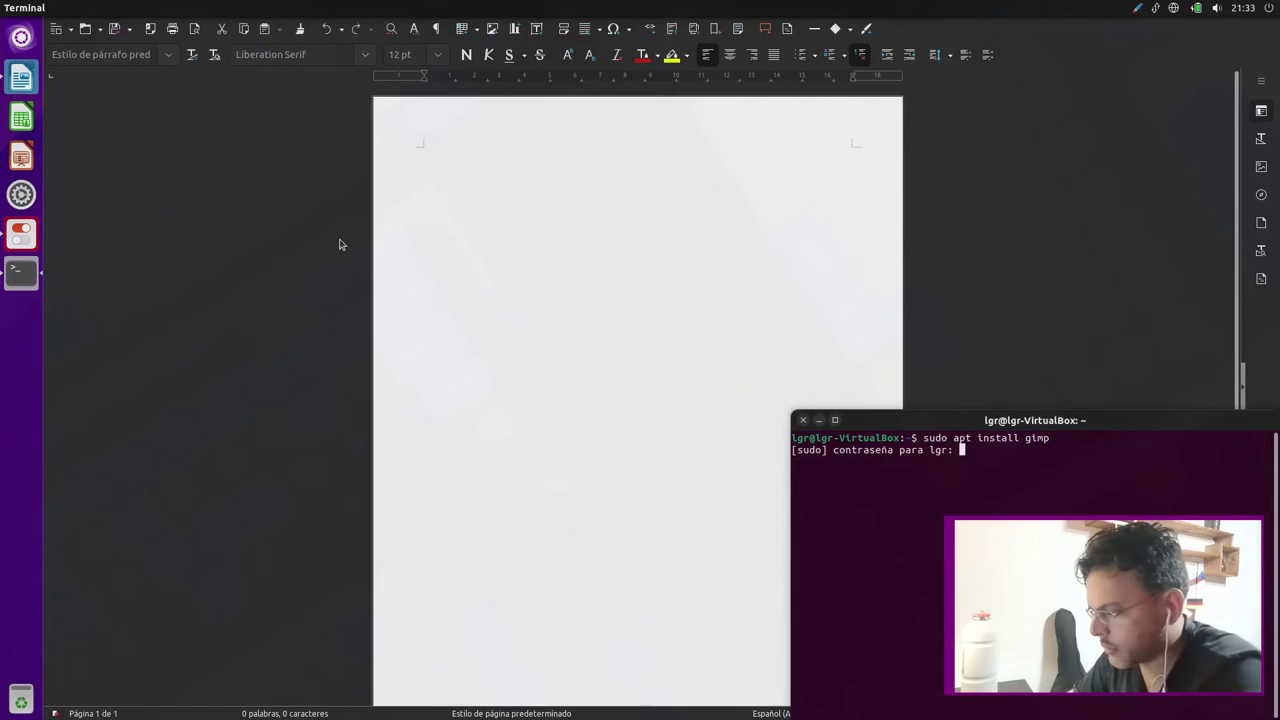
- Submit the account password for sudo and accept the GIMP package installation with "s"
key("Return")
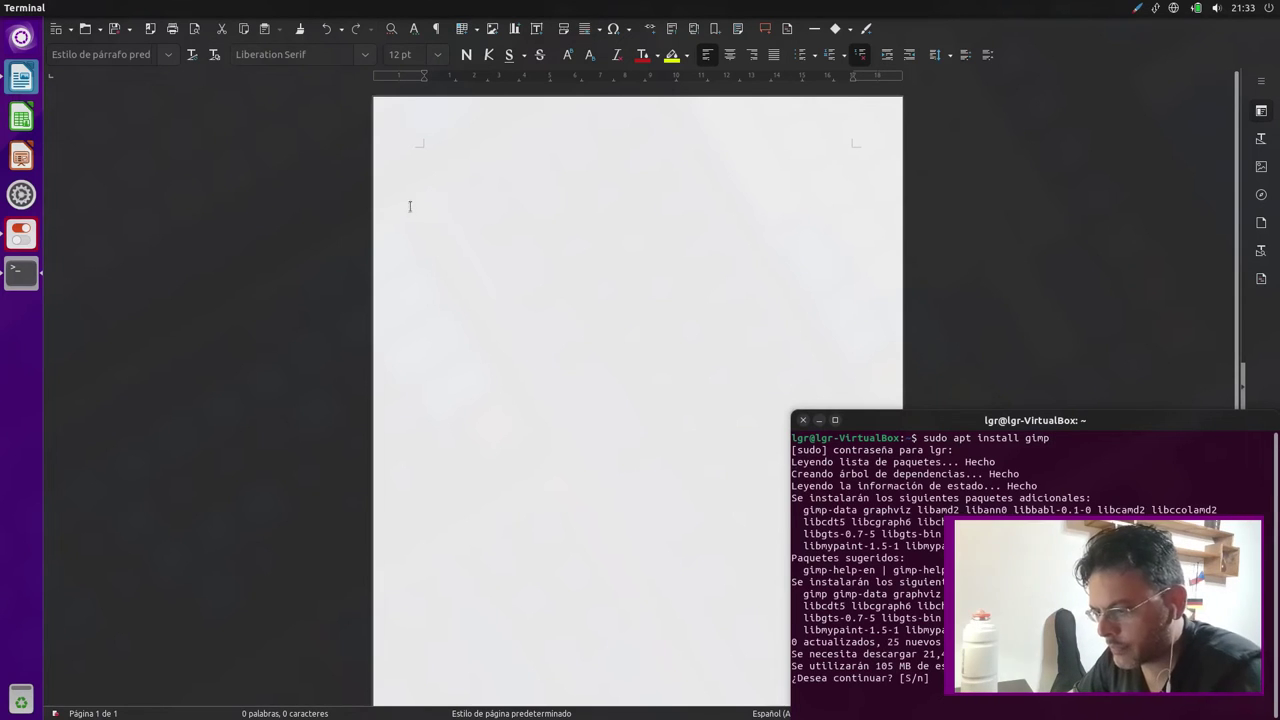
type("s")
key("Return")
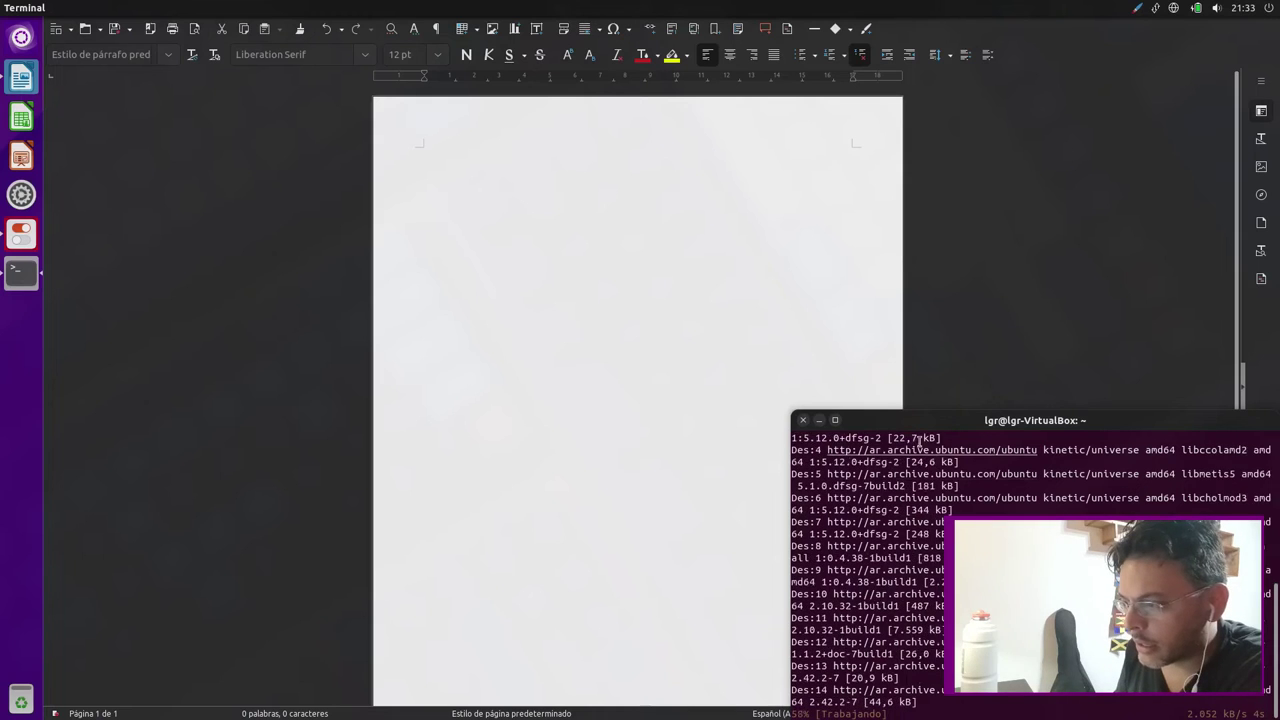
- Move the terminal window over the middle of the Writer page and close it once the installation ends
left_click_drag(879, 419, 489, 210)
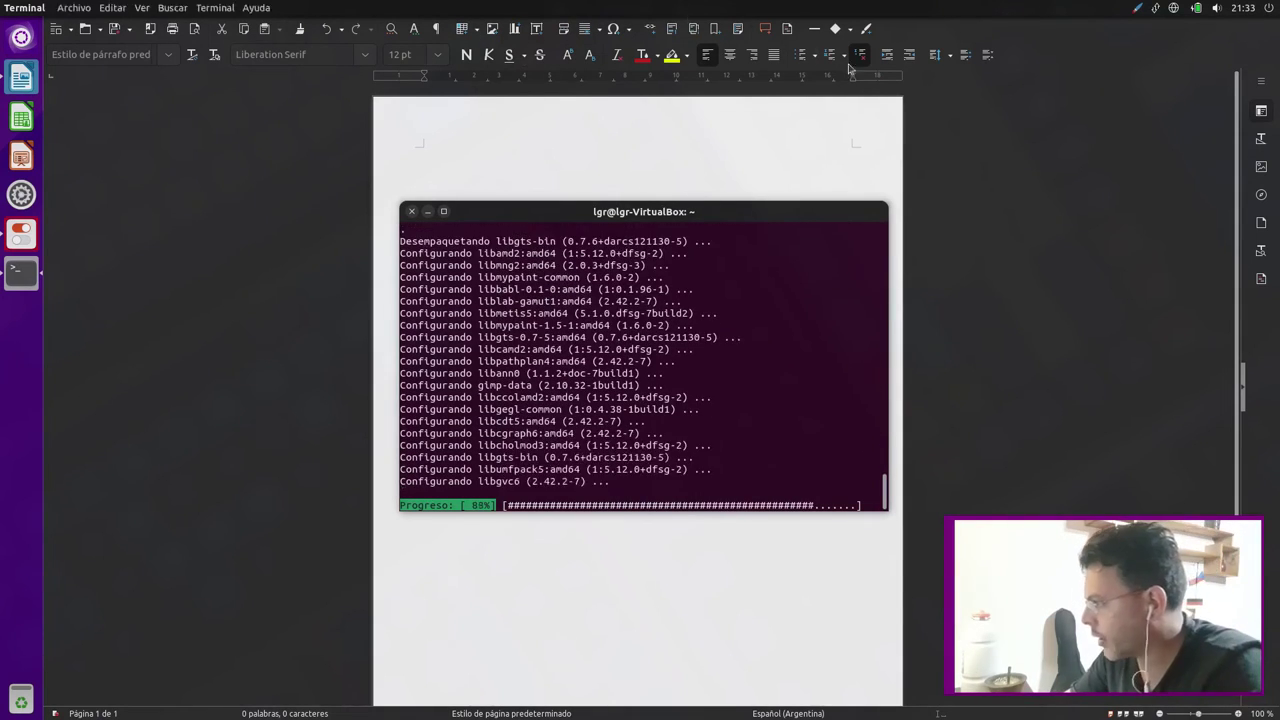
left_click_drag(669, 204, 683, 175)
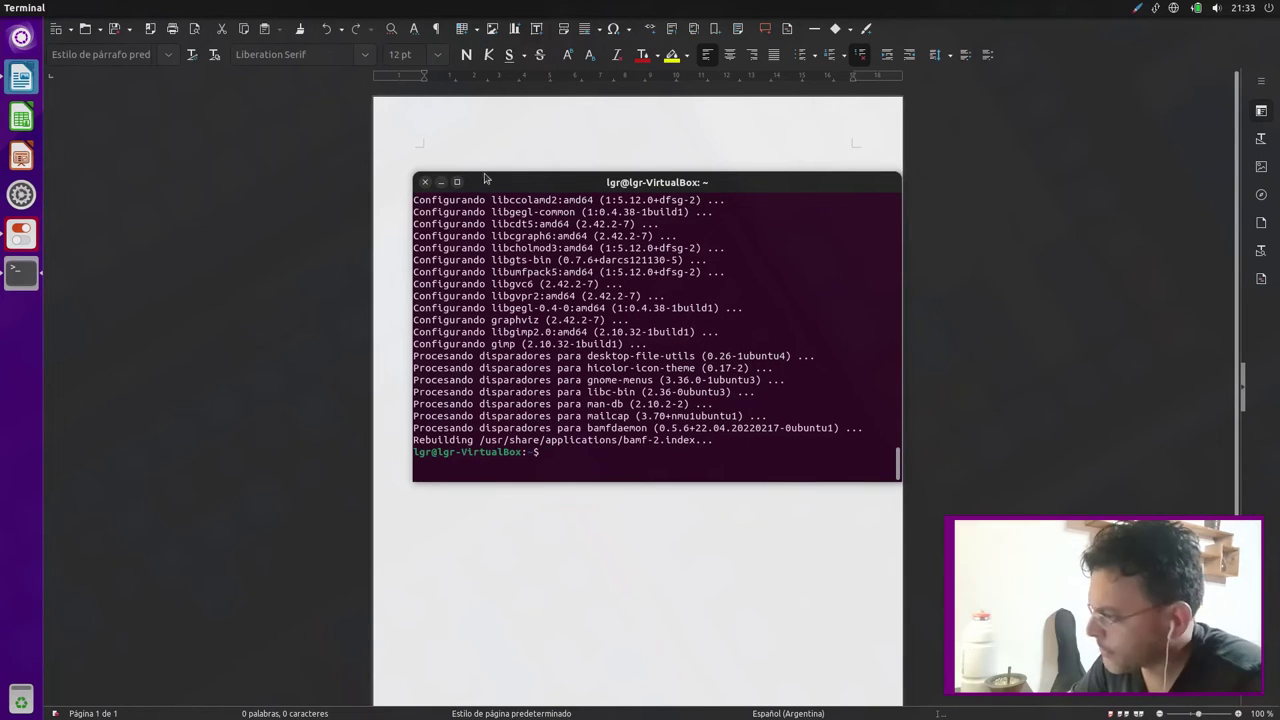
left_click(426, 184)
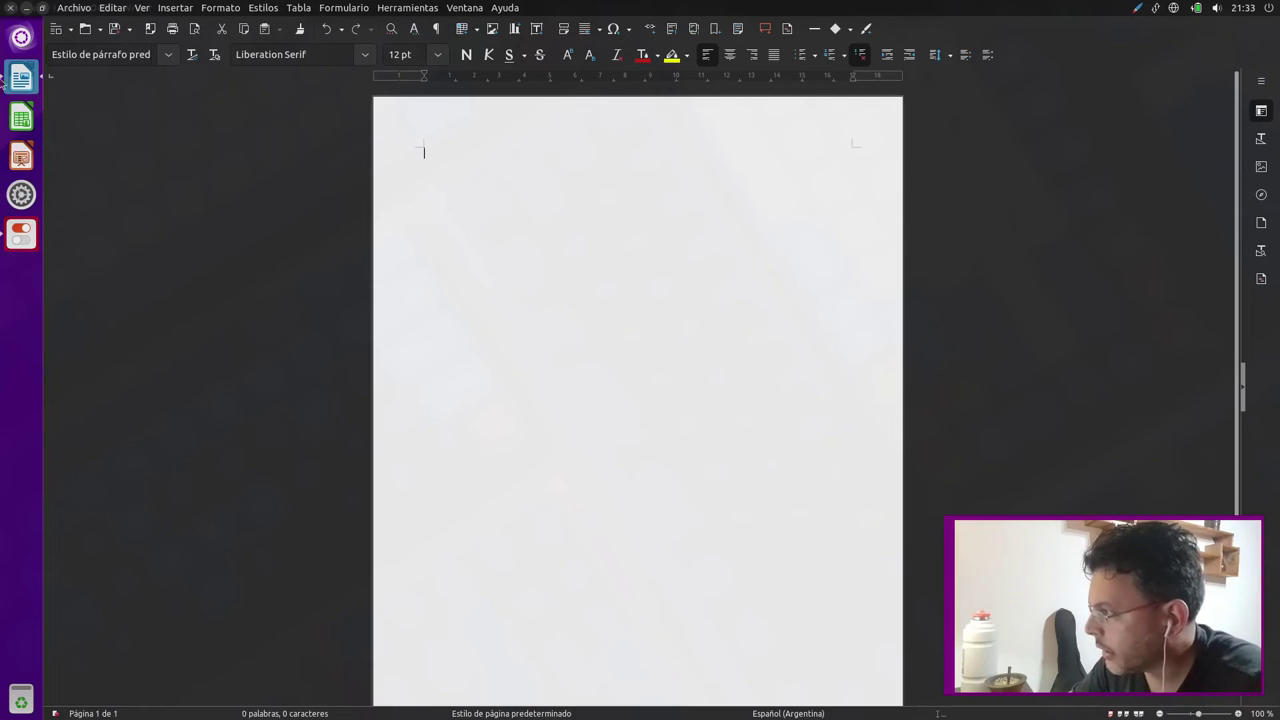
- Search the dash for "g", clear the search, and close, reopen and close the dash again
key("super")
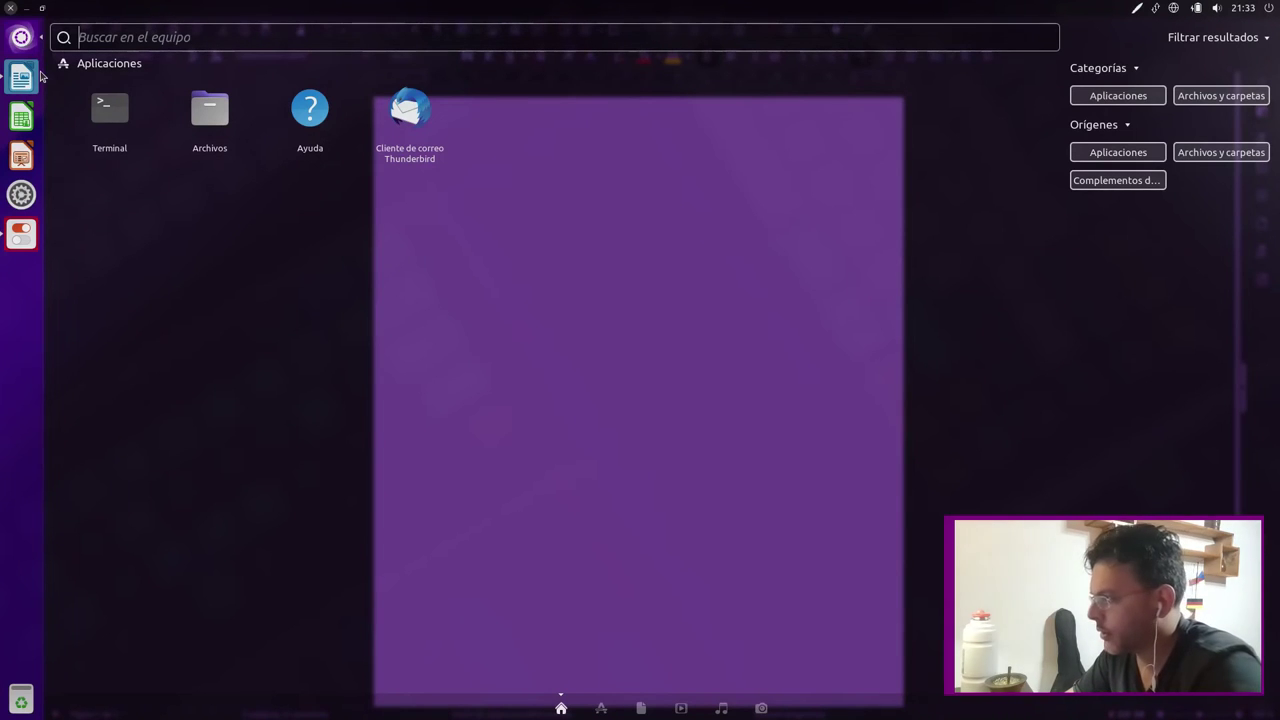
type("g")
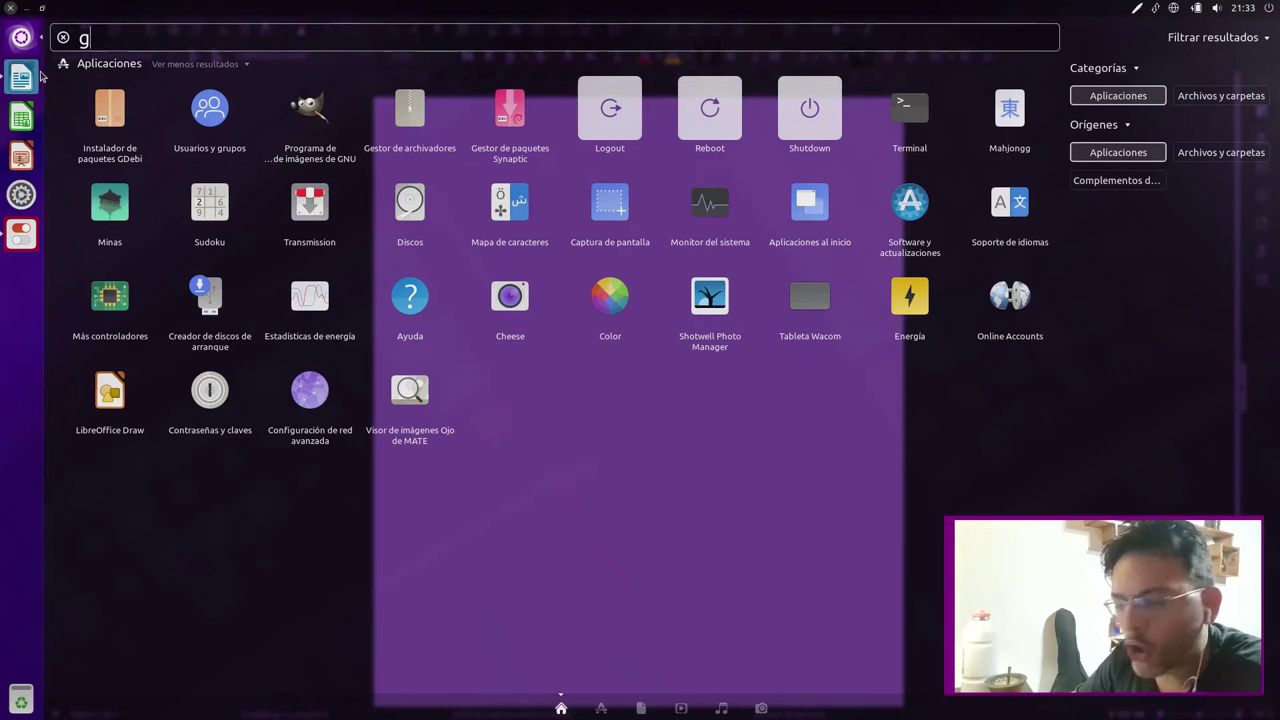
key("BackSpace")
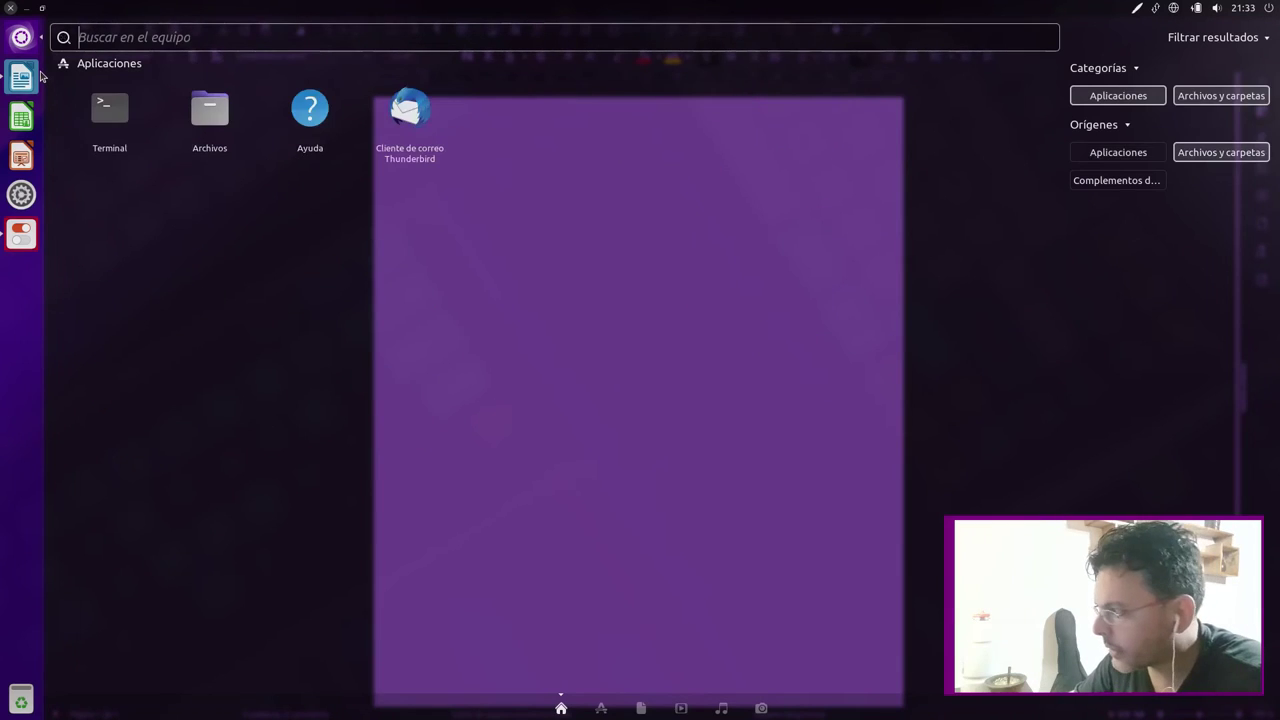
key("Escape")
key("super")
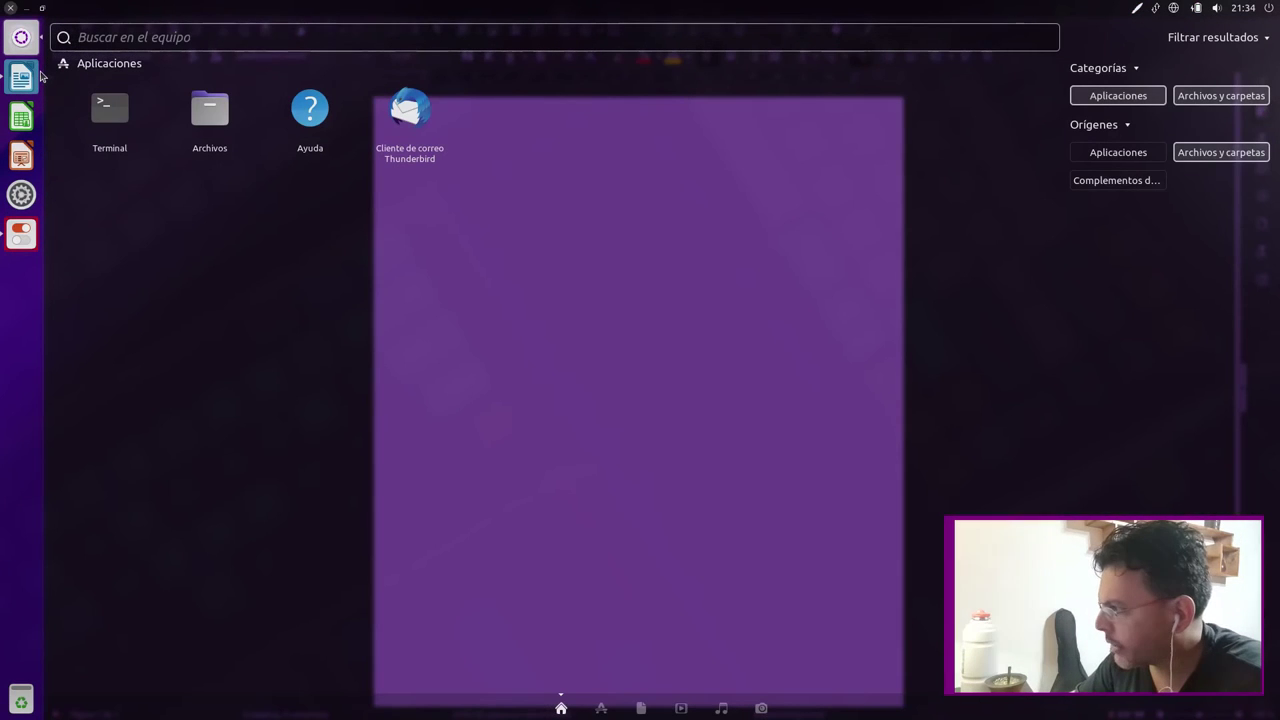
key("Escape")
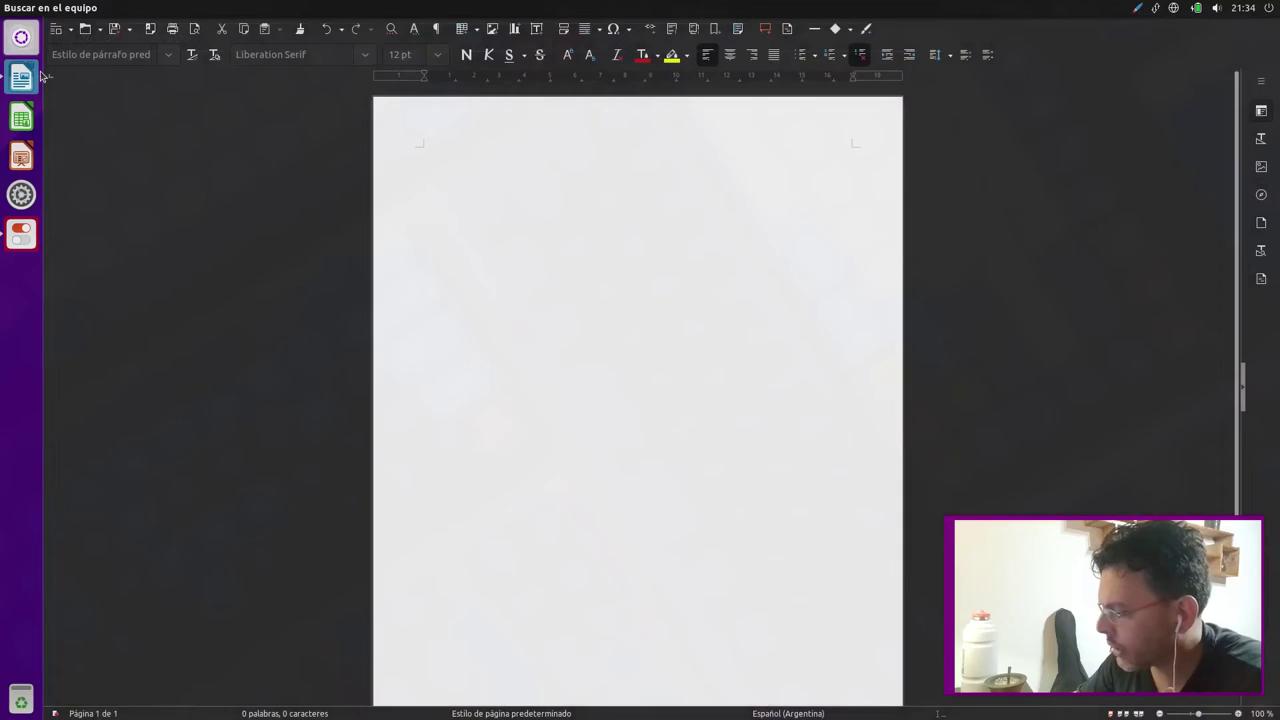
- Reopen the dash and show the launcher dash icon's list of views using keyboard navigation
key("super")
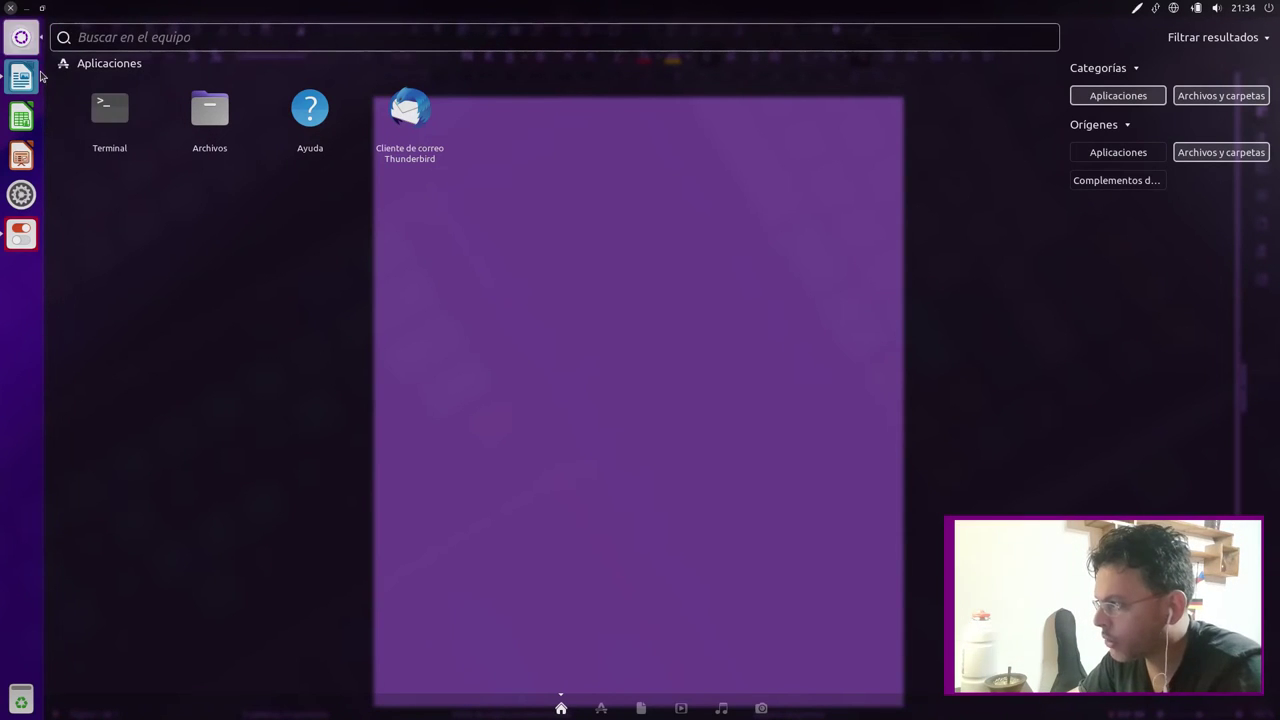
key("Up")
key("Up")
key("Up")
key("Up")
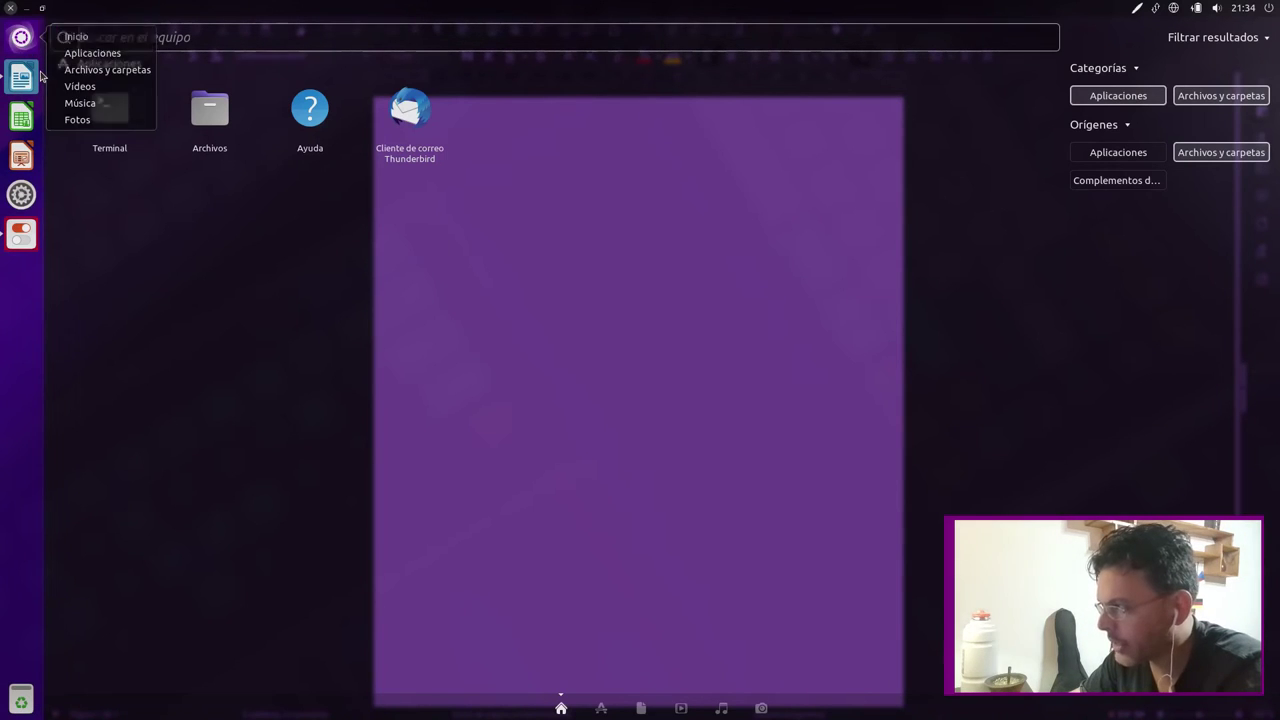
- Move the keyboard selection down through the launcher icons and back up while the dash is open
key("Down")
key("Down")
key("Down")
key("Down")
key("Down")
key("Down")
key("Up")
key("Up")
key("Up")
key("Up")
key("Up")
key("Up")
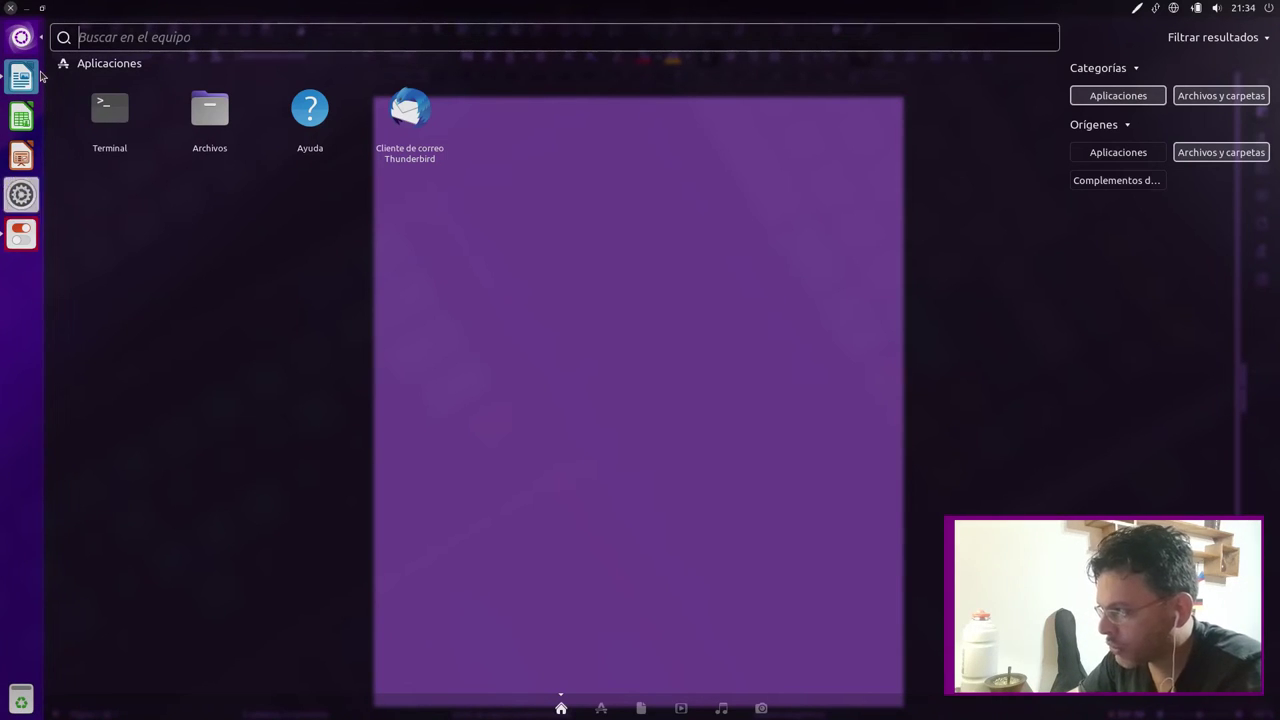
- Select the LibreOffice Writer icon in the launcher with the keyboard, then open and close its quicklist
key("Up")
key("Down")
key("Down")
key("Right")
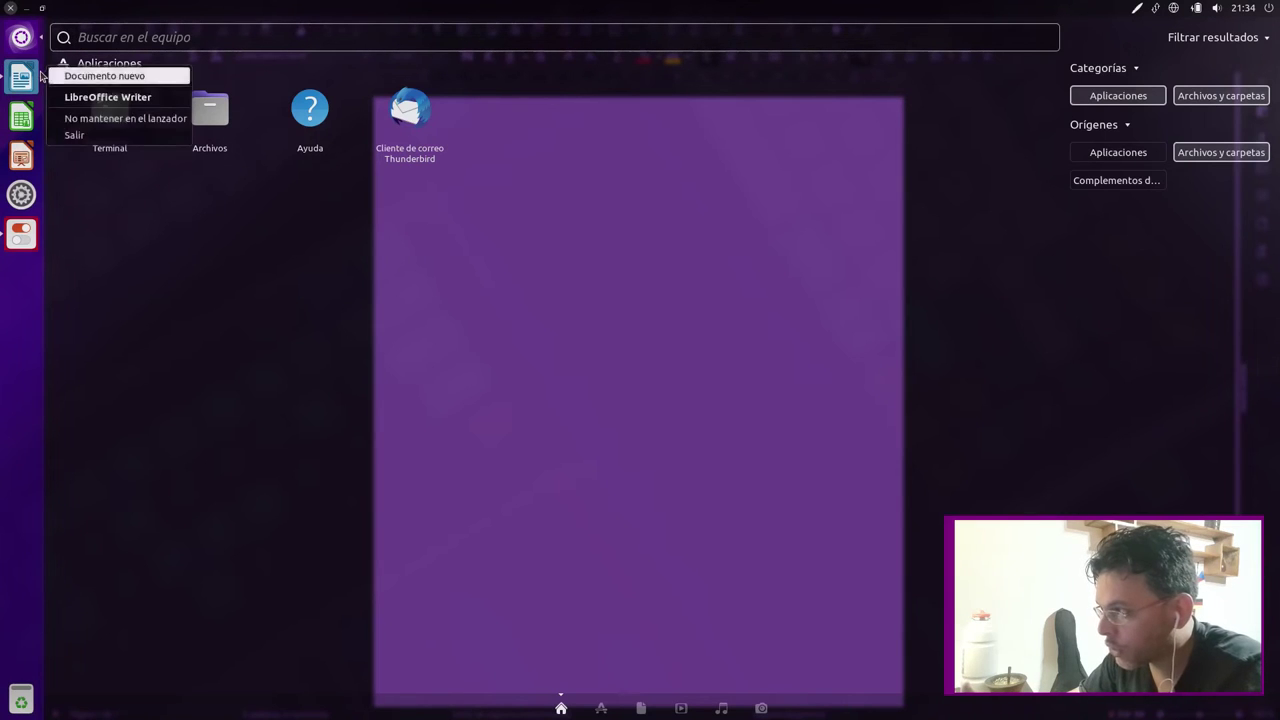
key("Left")
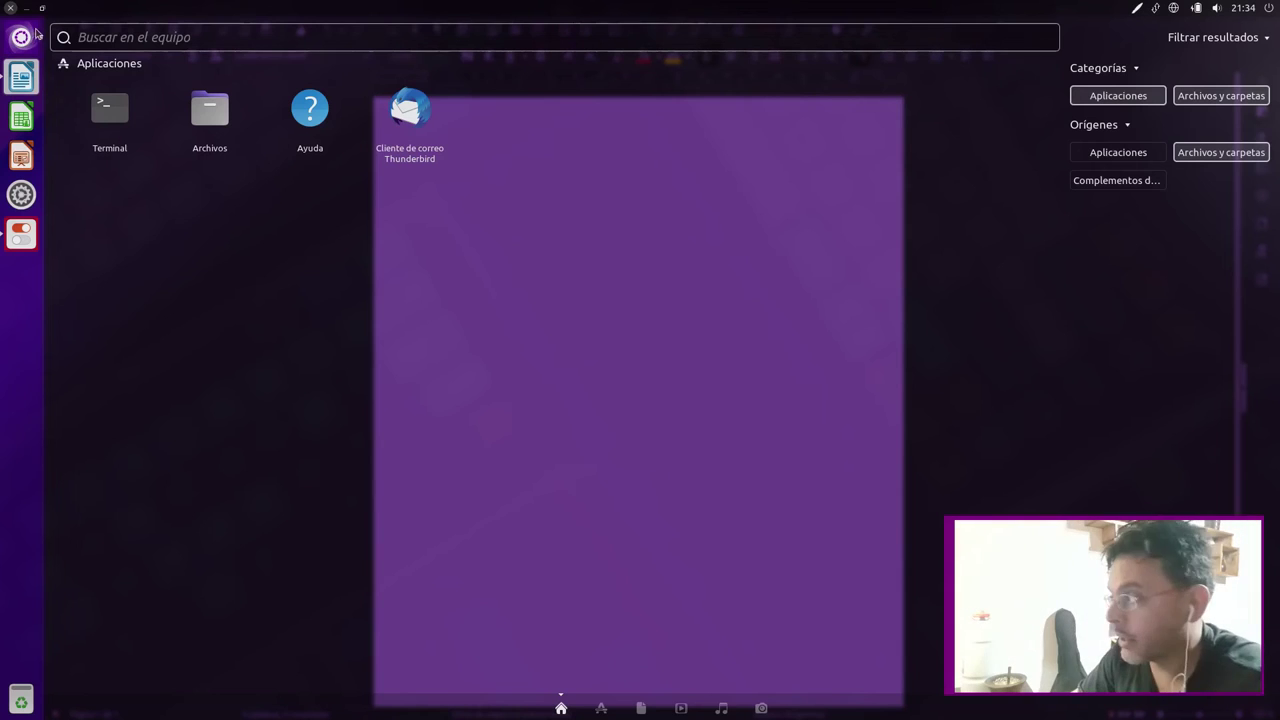
- Open and close the LibreOffice Writer quicklist from the open dash, then return to the search field and clear it
left_click(116, 36)
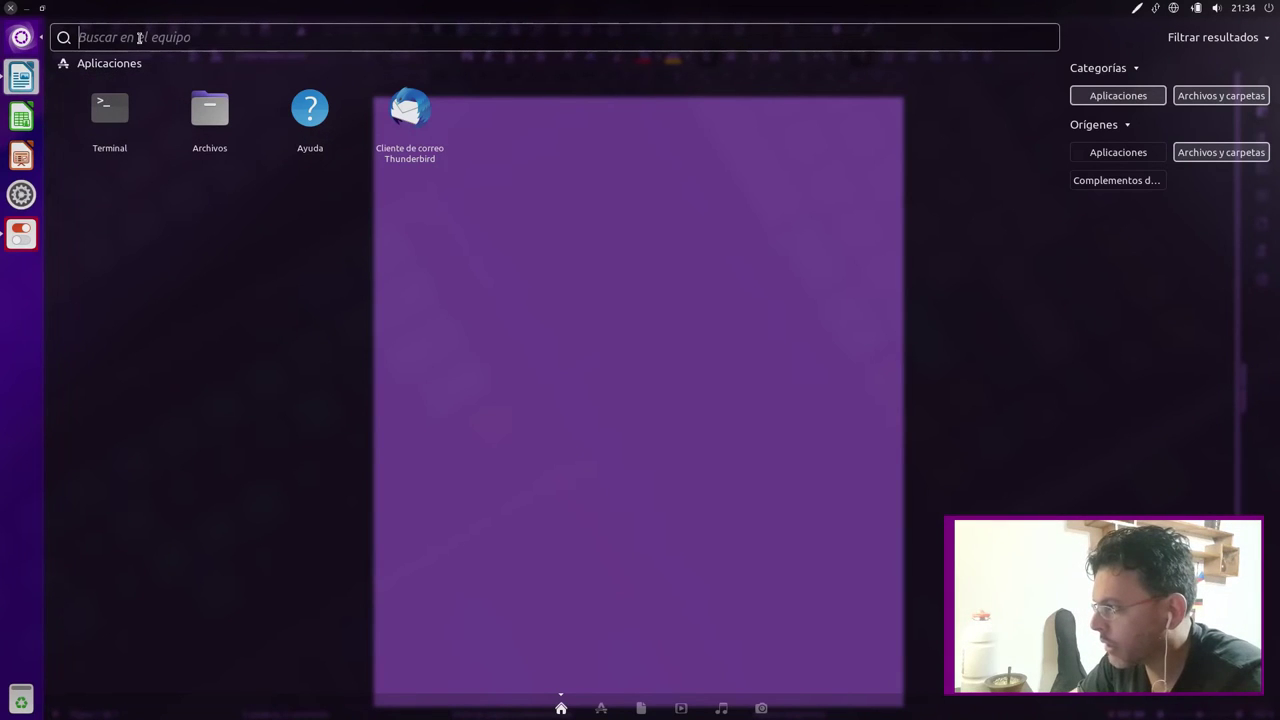
key("shift+F10")
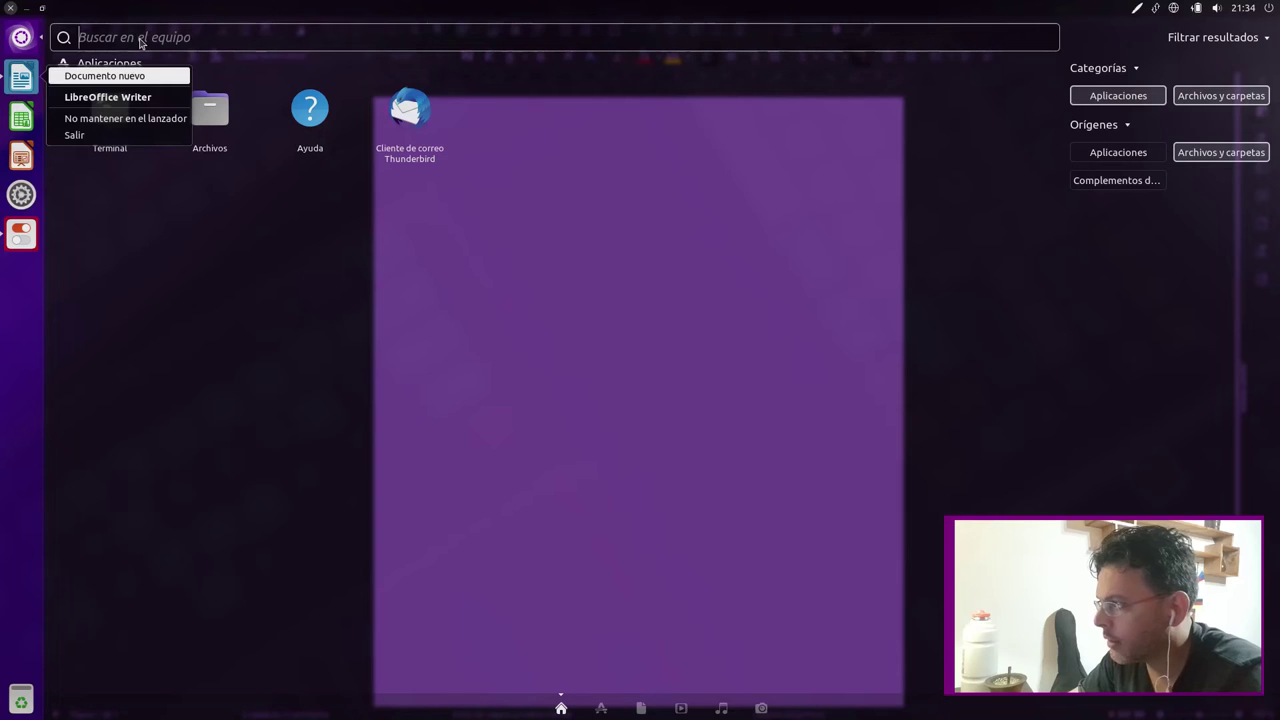
key("Escape")
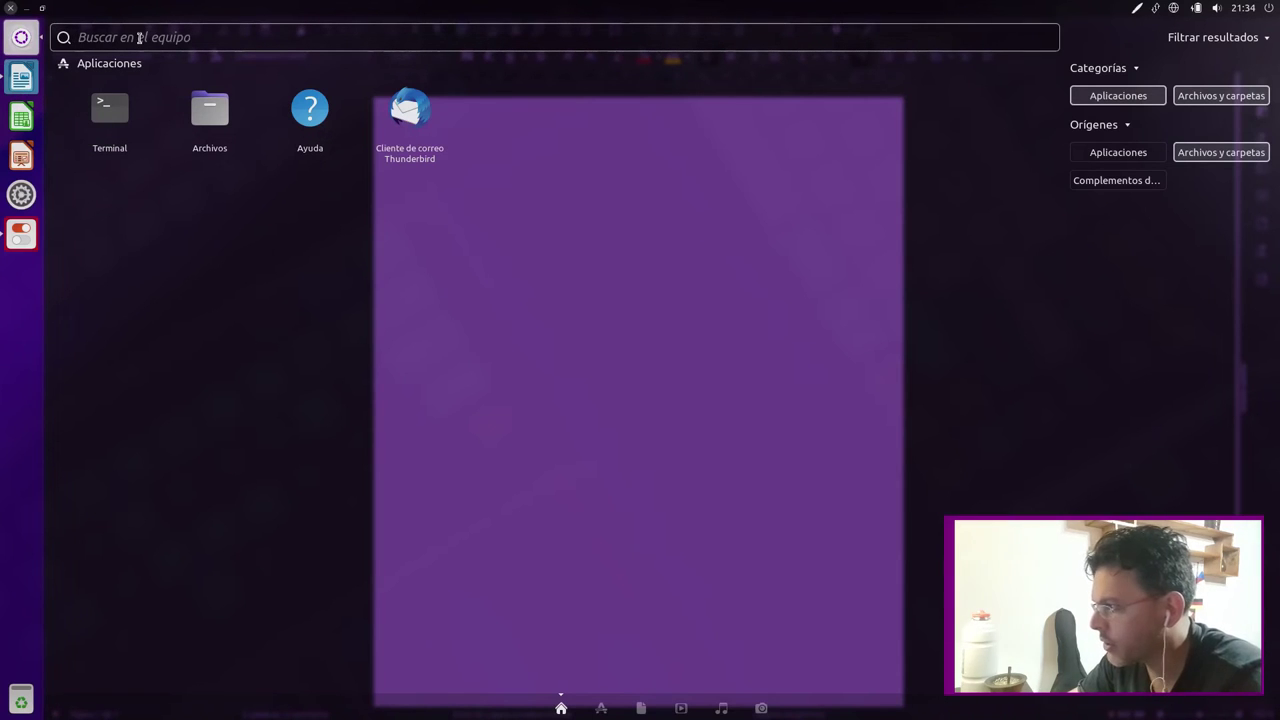
left_click(139, 37)
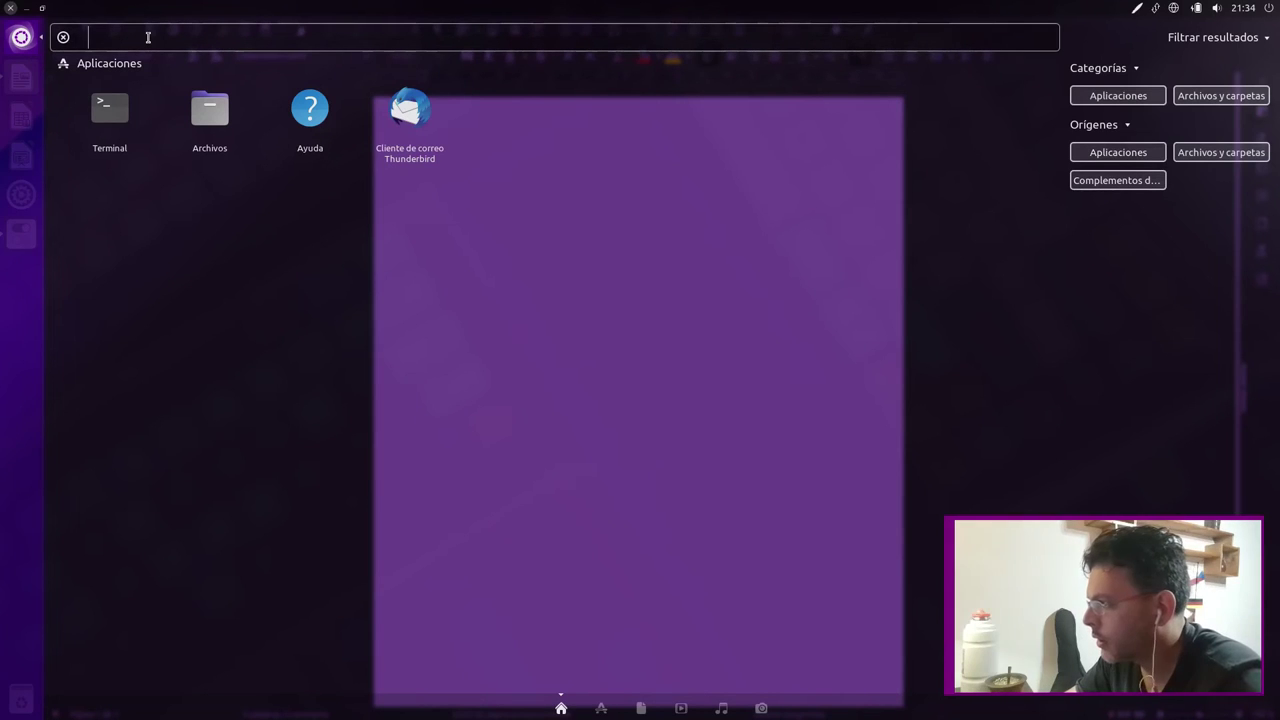
key("BackSpace")
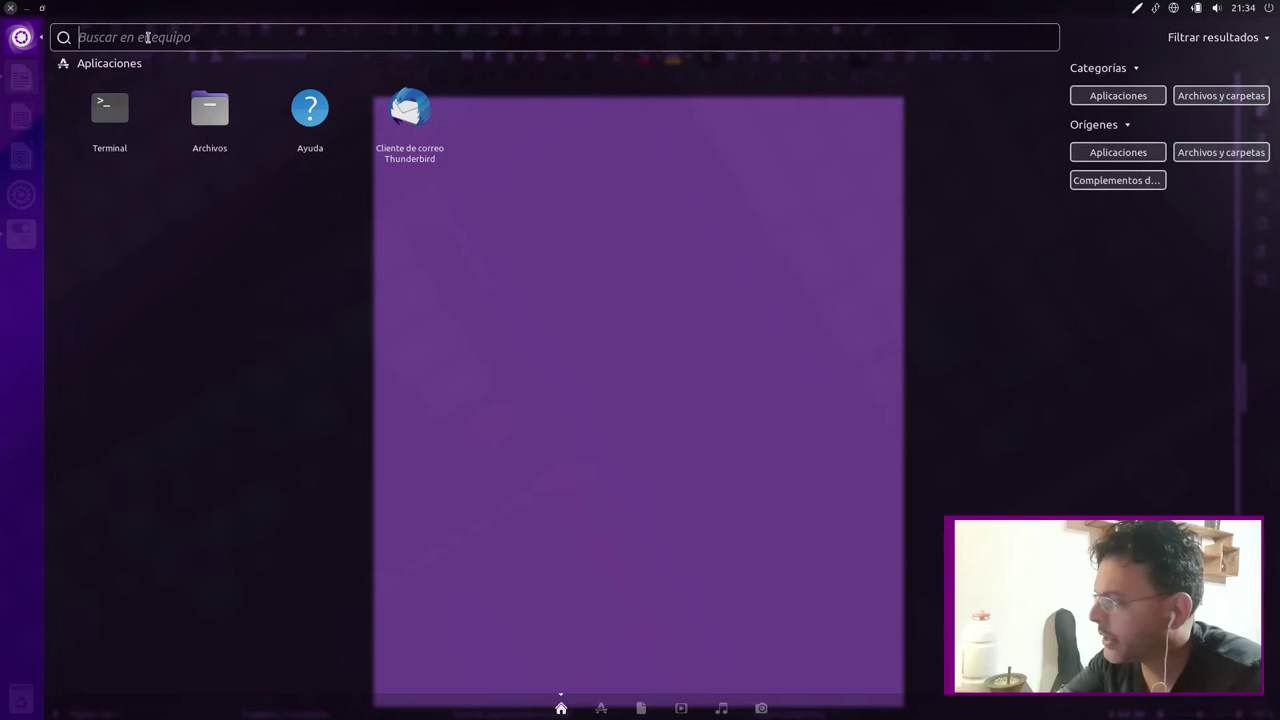
- Search the dash for "fdfdfd", erase the search text and close the dash
mouse_move(3, 52)
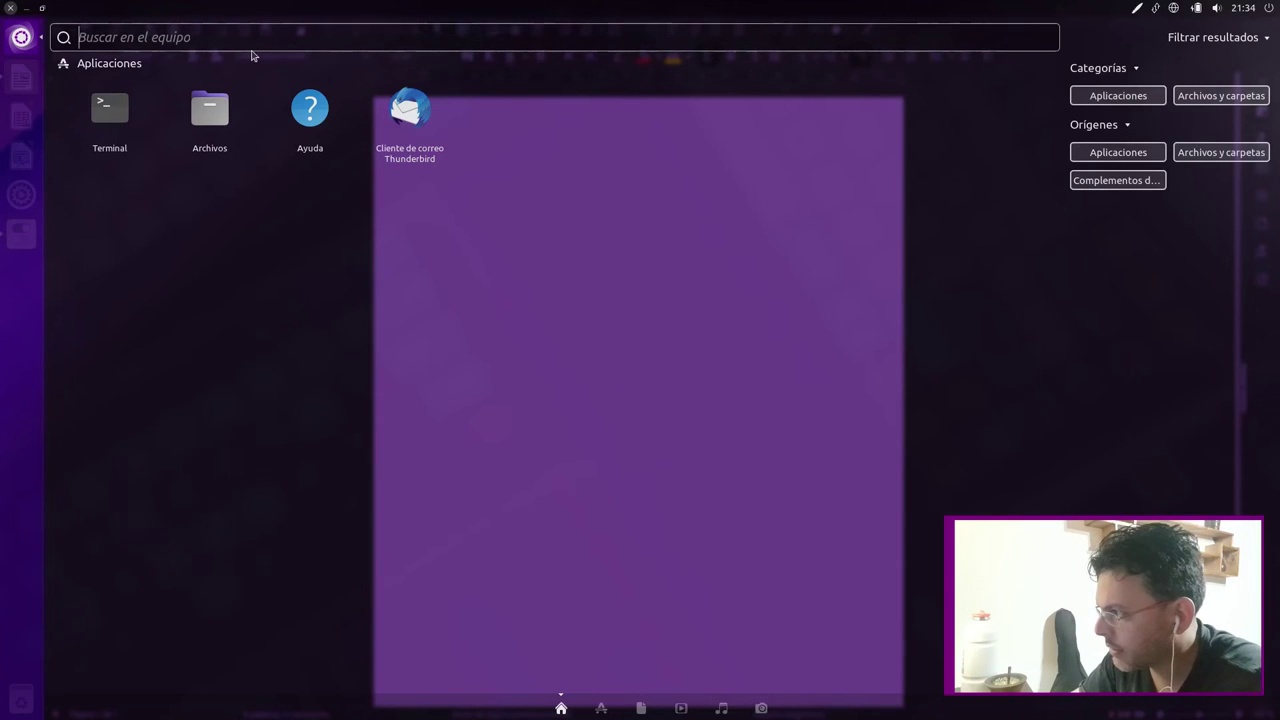
type("fdfdfd")
key("BackSpace")
key("BackSpace")
key("BackSpace")
key("BackSpace")
key("BackSpace")
key("BackSpace")
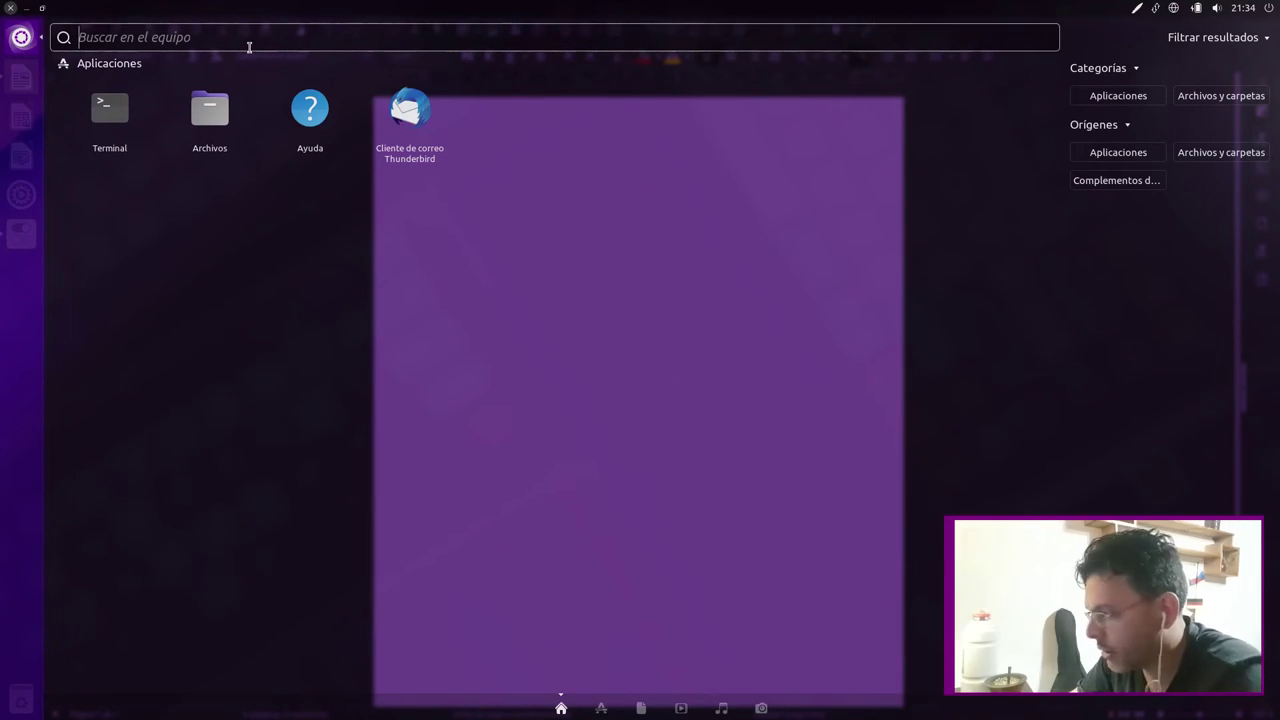
key("super")
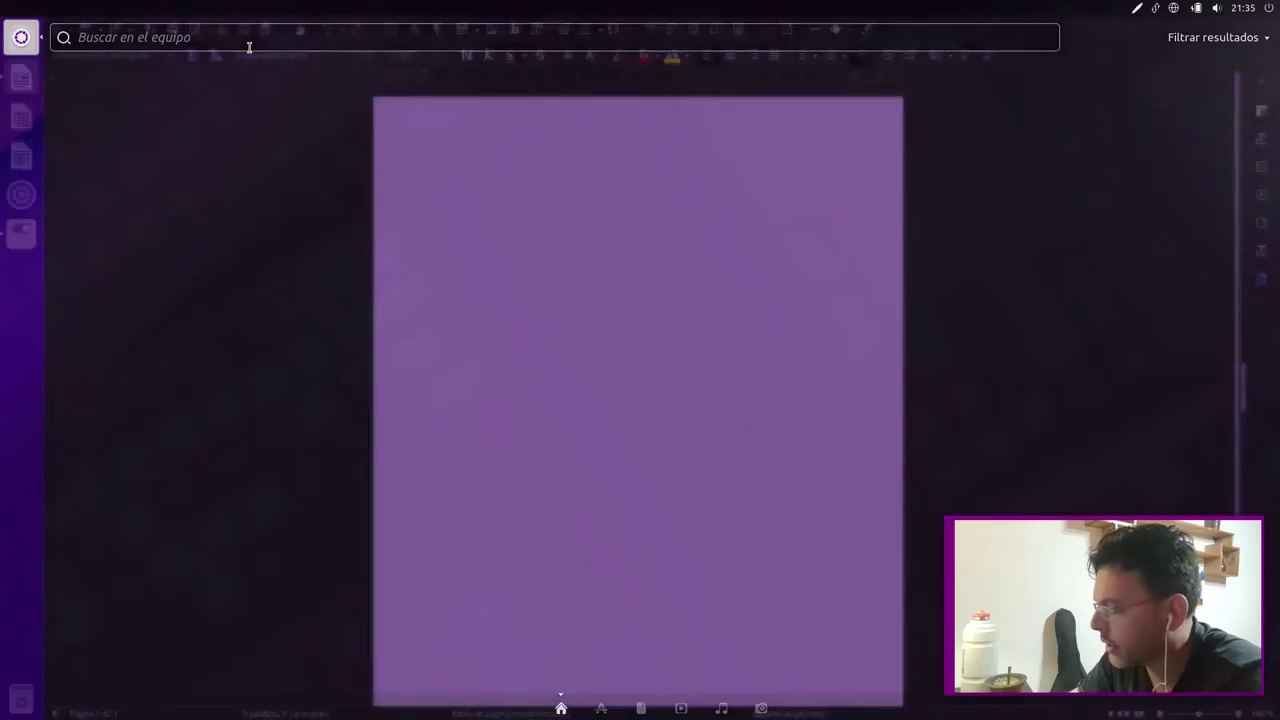
- Search the dash for "gimp" and launch the GNU image editor it finds
key("super")
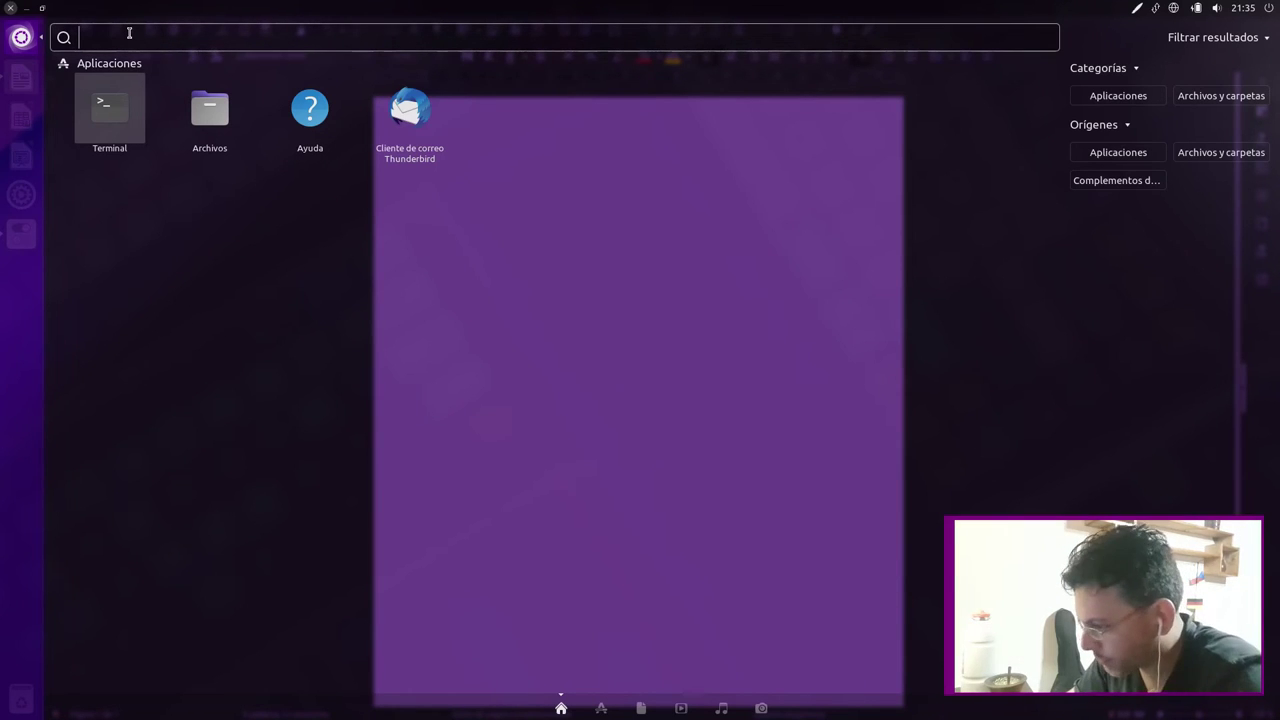
type("gimp")
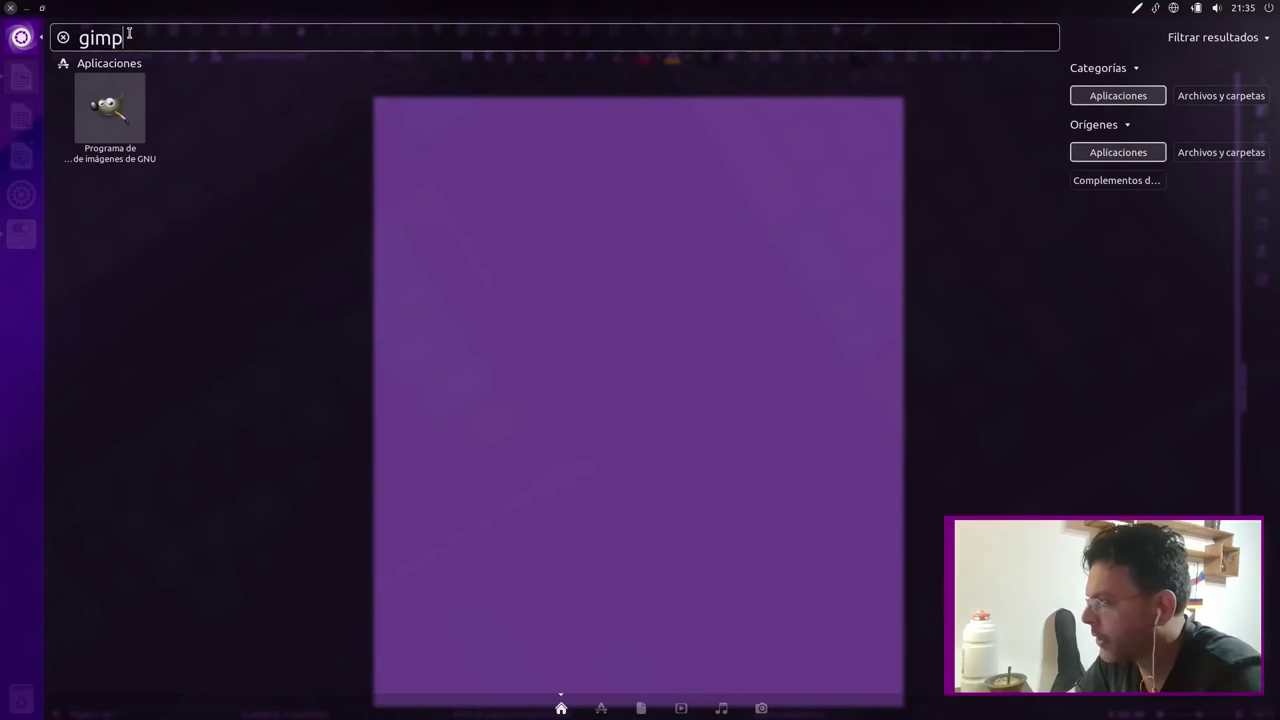
key("Return")
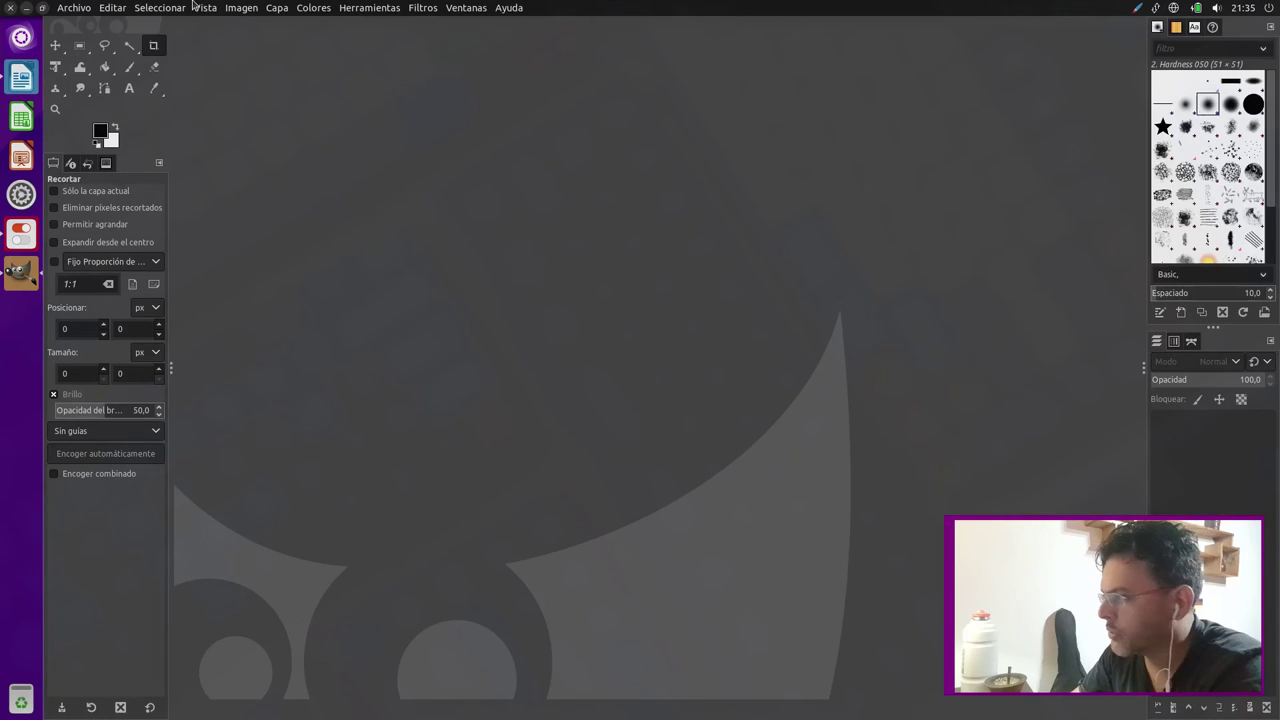
- Browse GIMP's global menu from Editar to Ayuda, then close it
left_click(510, 8)
left_click(510, 8)
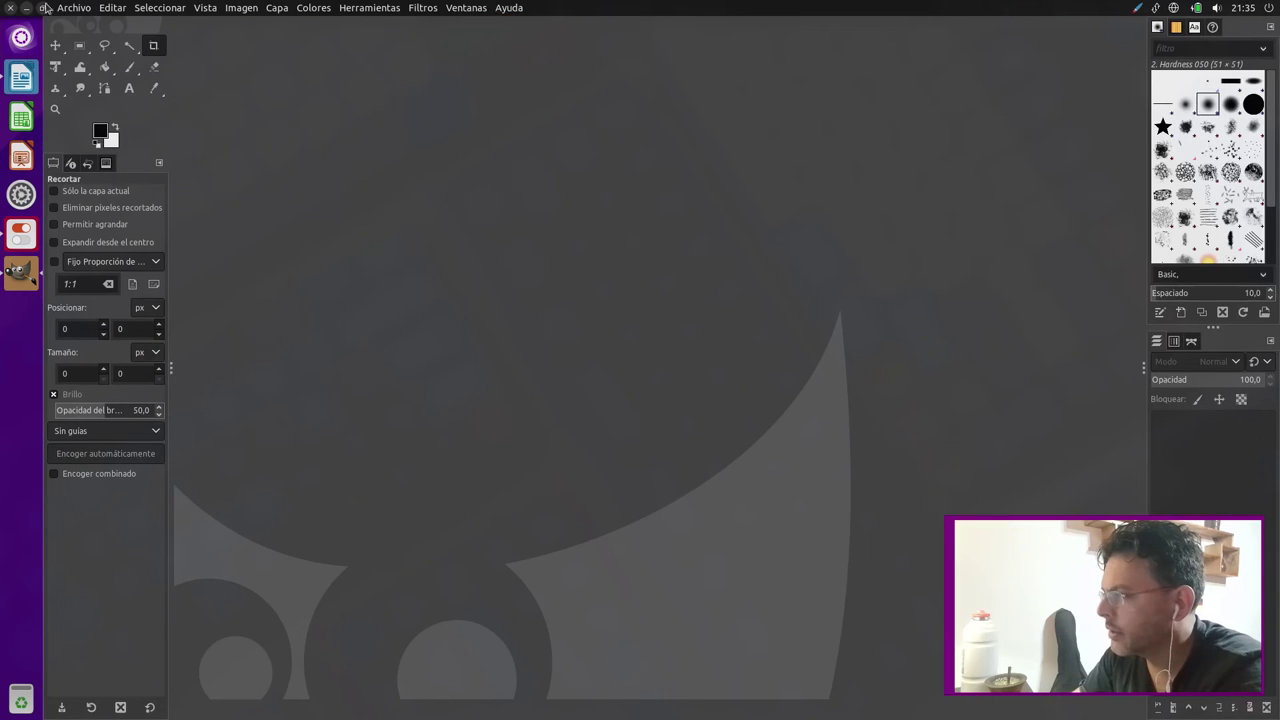
left_click(121, 10)
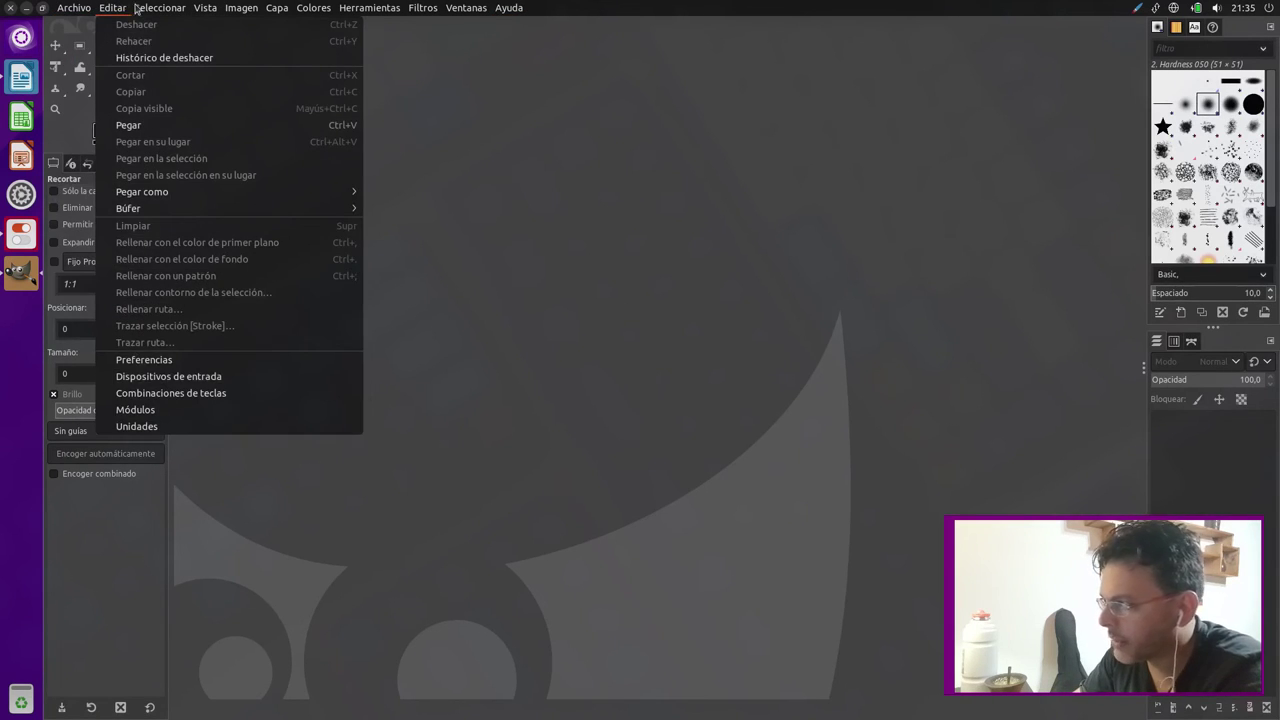
mouse_move(509, 8)
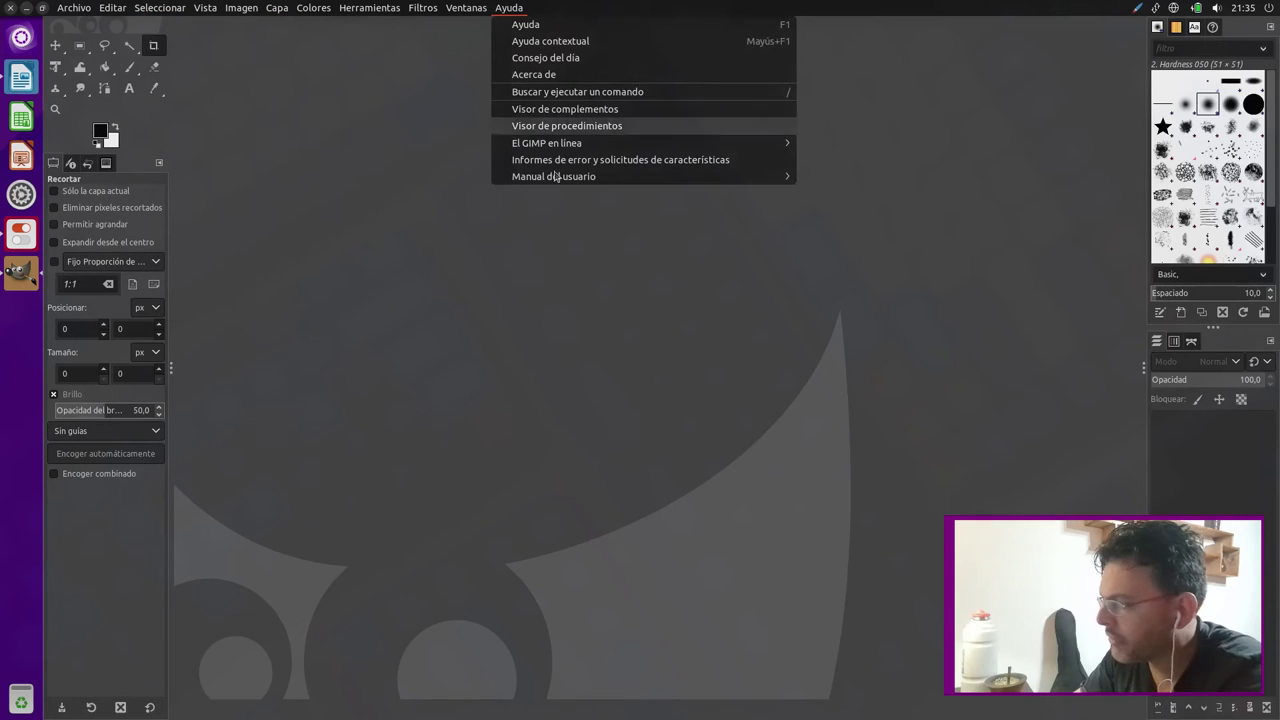
left_click(373, 497)
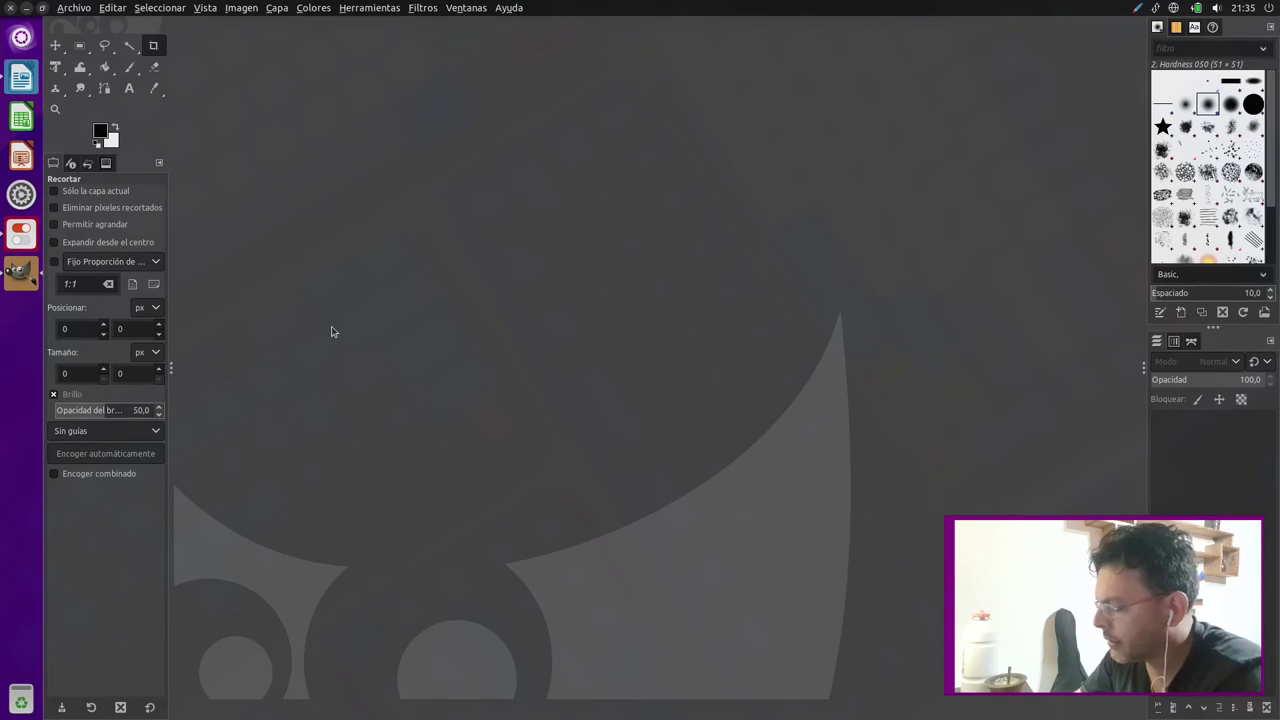
- Find the Nuevo… (Archivo) command by searching "nue" in the command search and create a new 1920 x 1080 px image
key("slash")
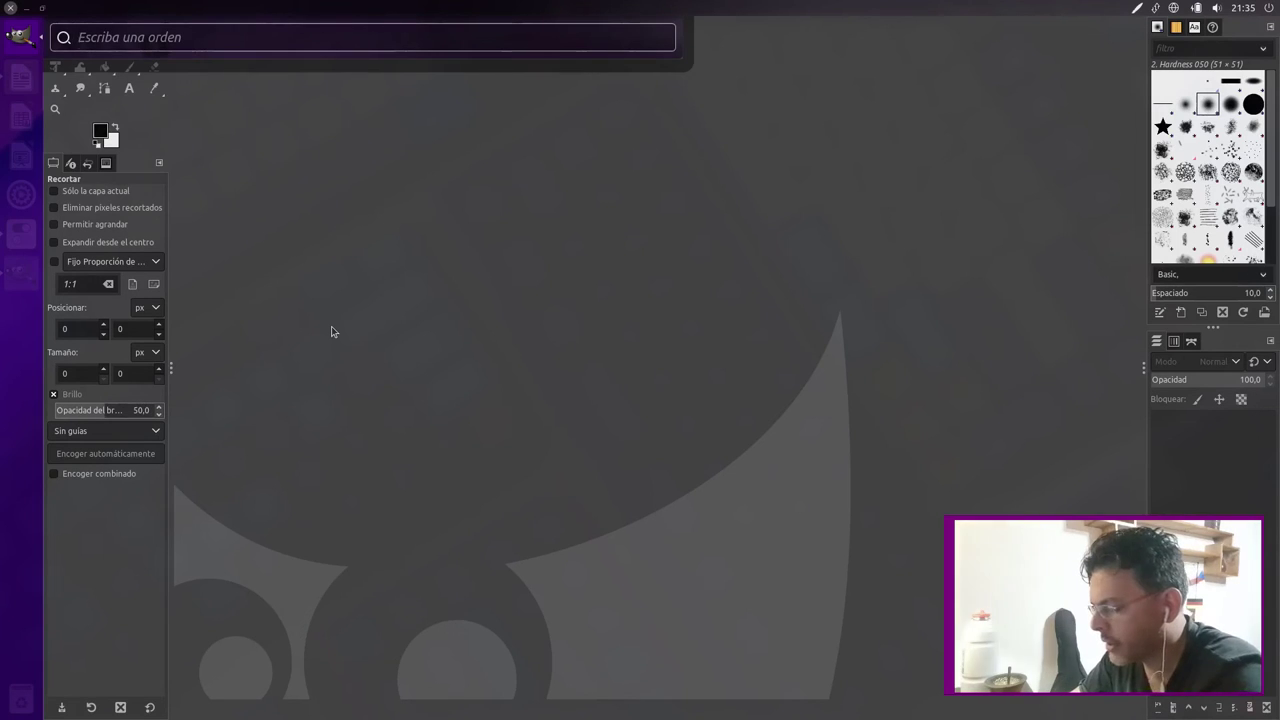
type("nue")
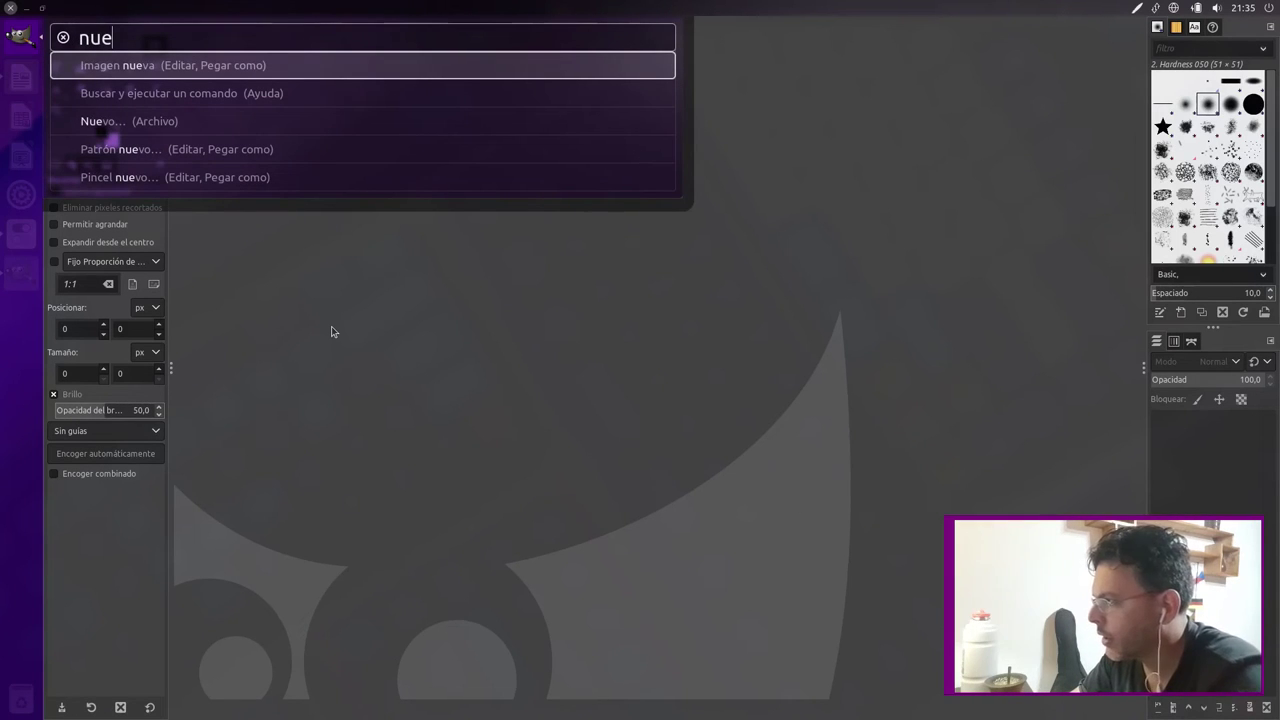
key("Down")
key("Down")
key("Down")
key("Up")
key("Up")
key("Down")
key("Return")
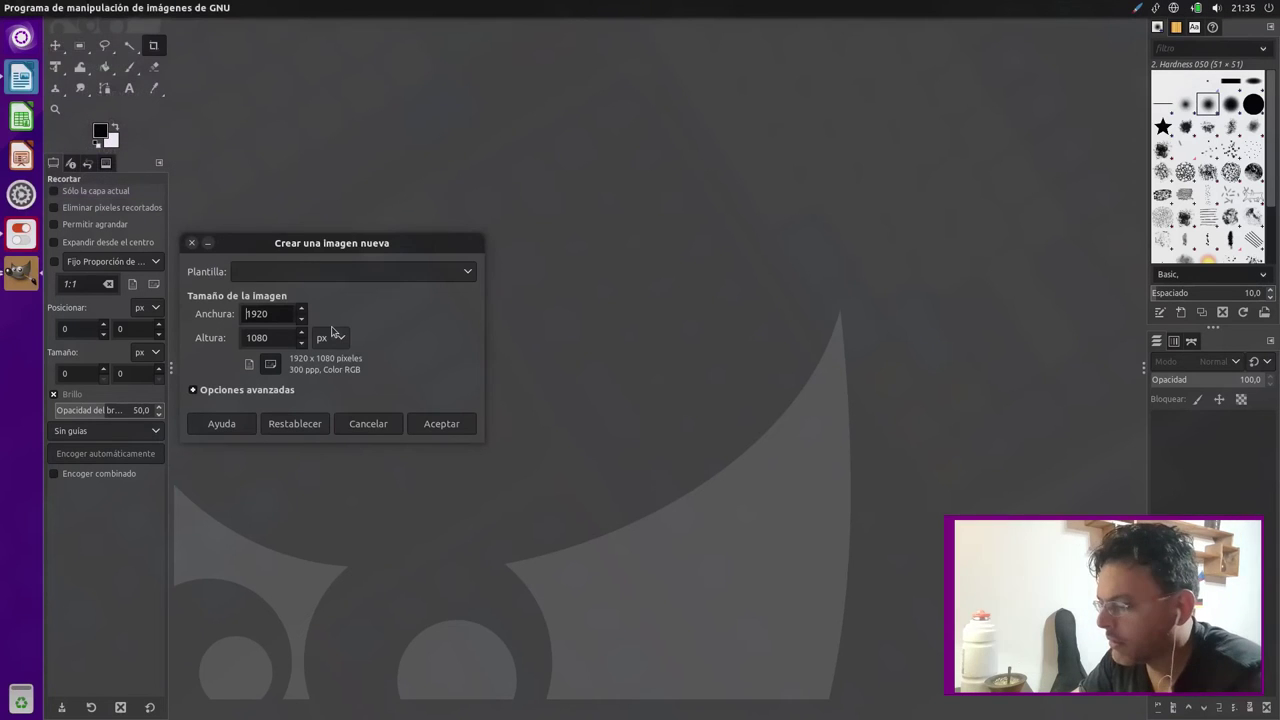
key("Return")
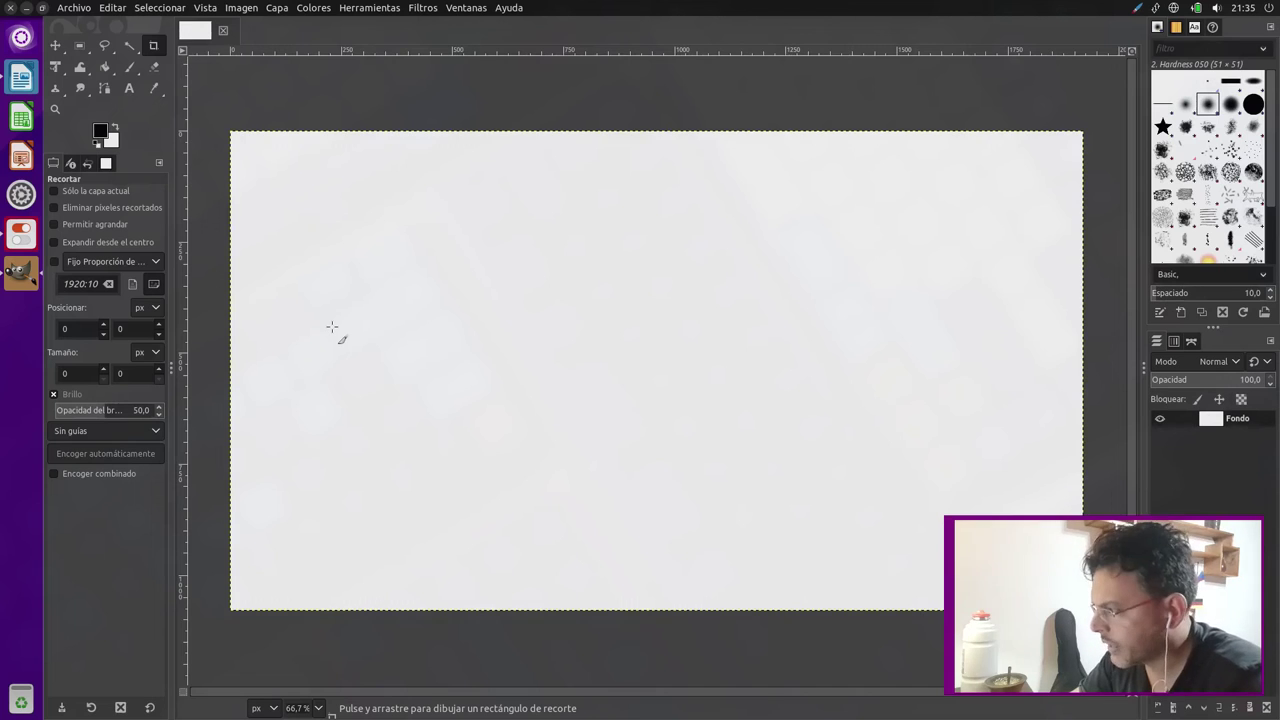
- Activate GIMP's Text tool through a command search for "texto" and try to draw a text box on the blank canvas
key("alt")
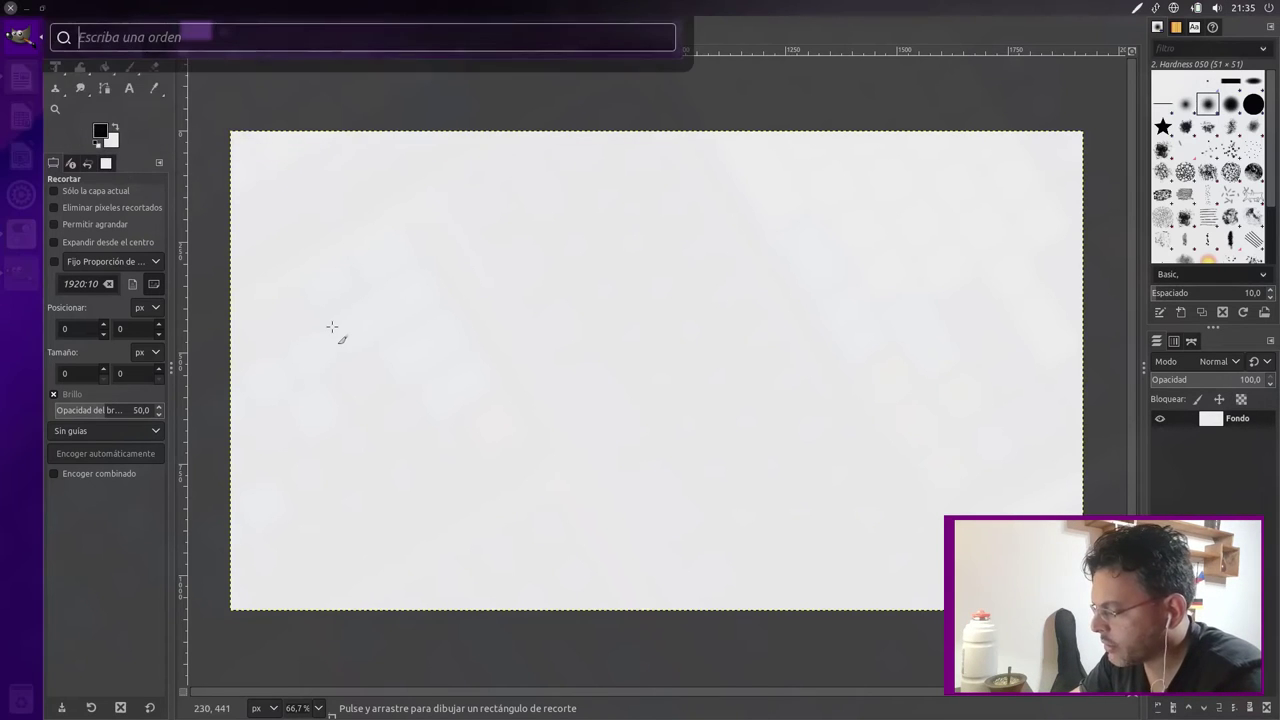
type("texto")
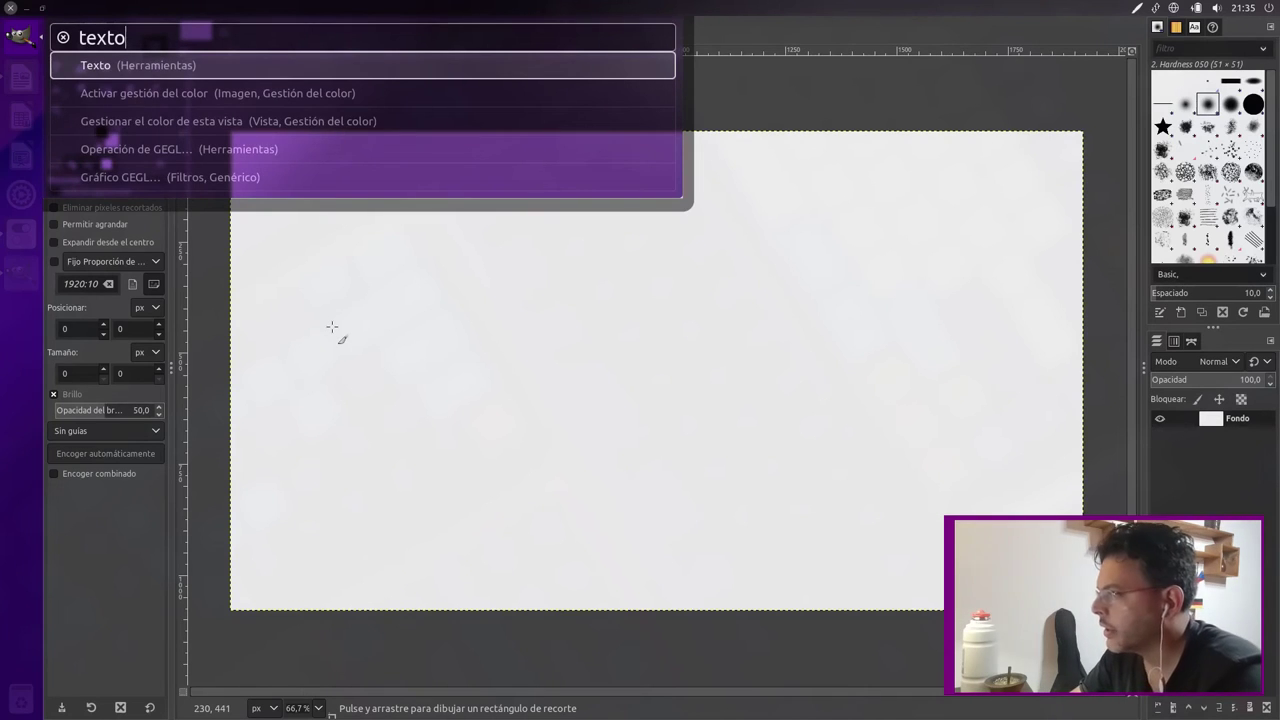
key("Return")
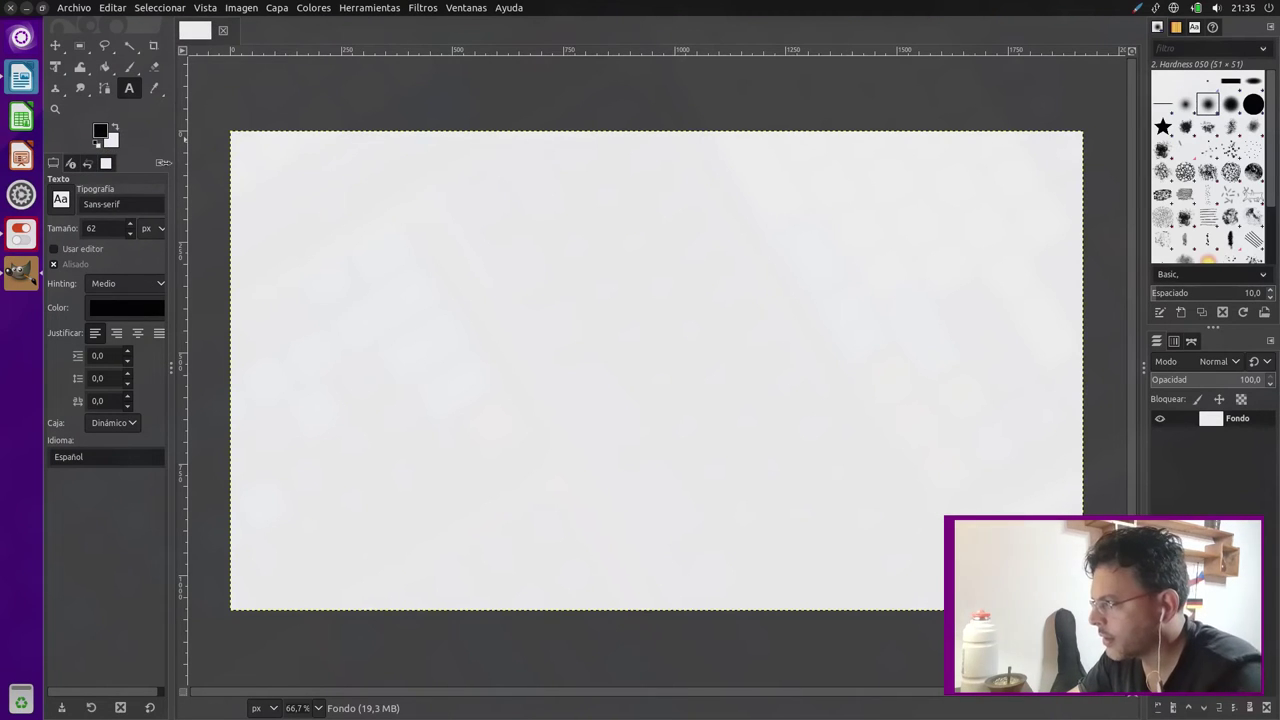
left_click_drag(372, 225, 592, 305)
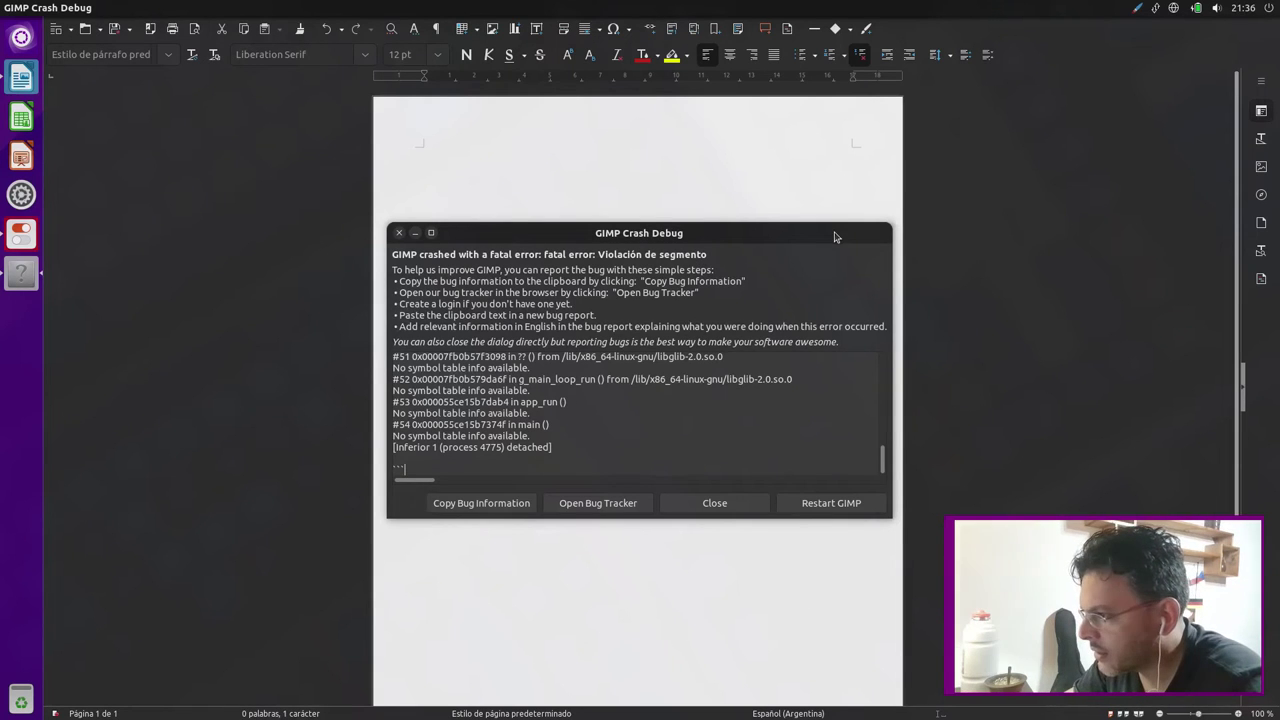
- Move the GIMP Crash Debug window up slightly, close it, and minimize LibreOffice Writer to show the desktop
left_click_drag(834, 232, 838, 214)
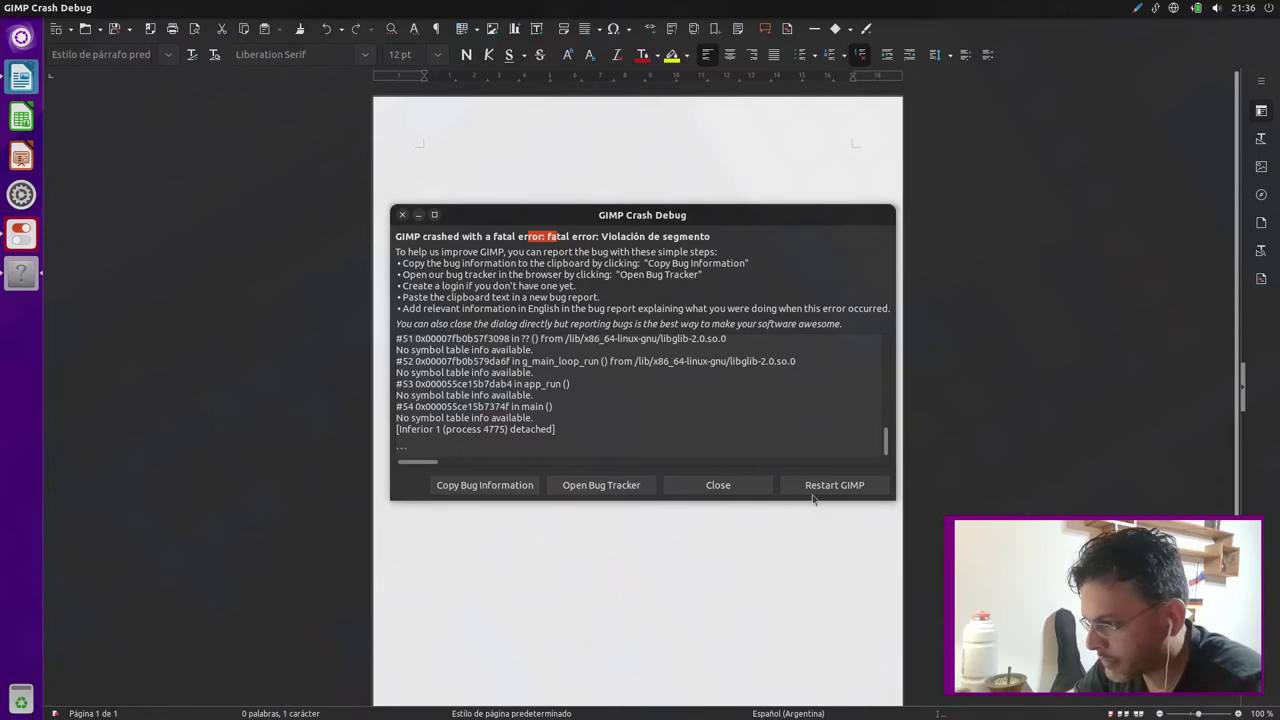
left_click(743, 486)
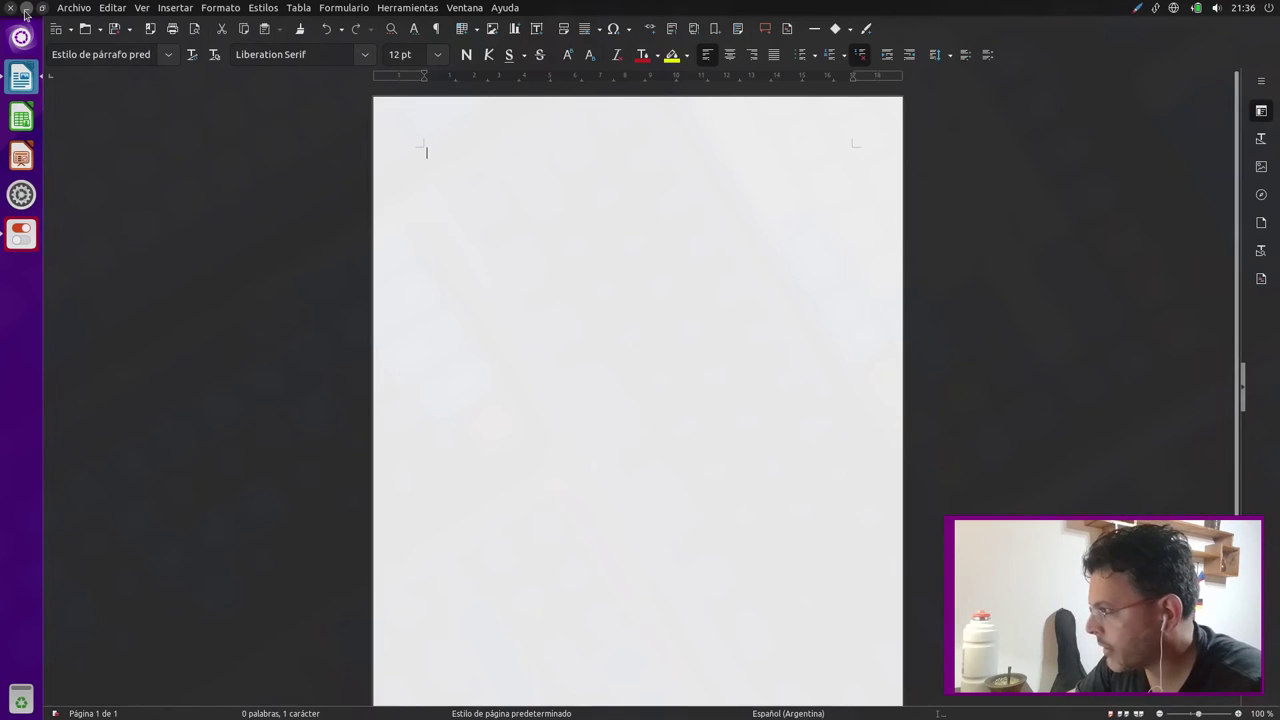
left_click(26, 8)
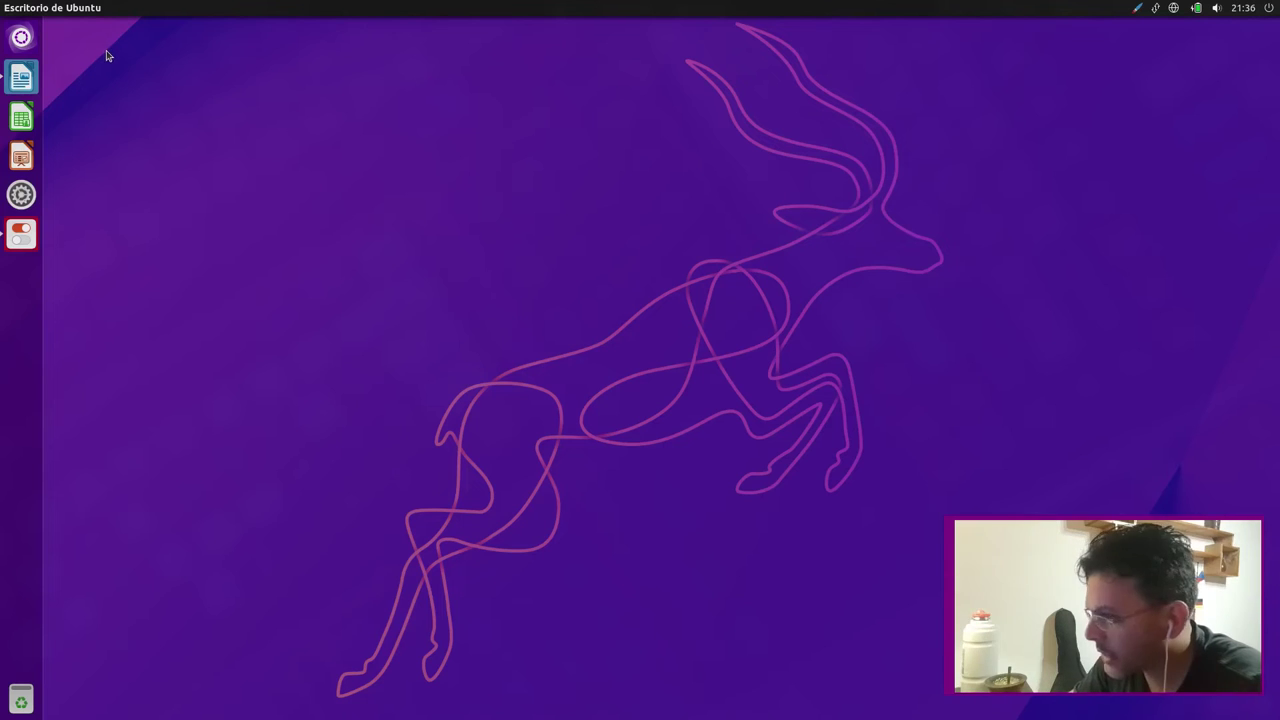
- Open the dash, replace the "gimp" search with "sddsdsds", erase it and close the dash
left_click(21, 38)
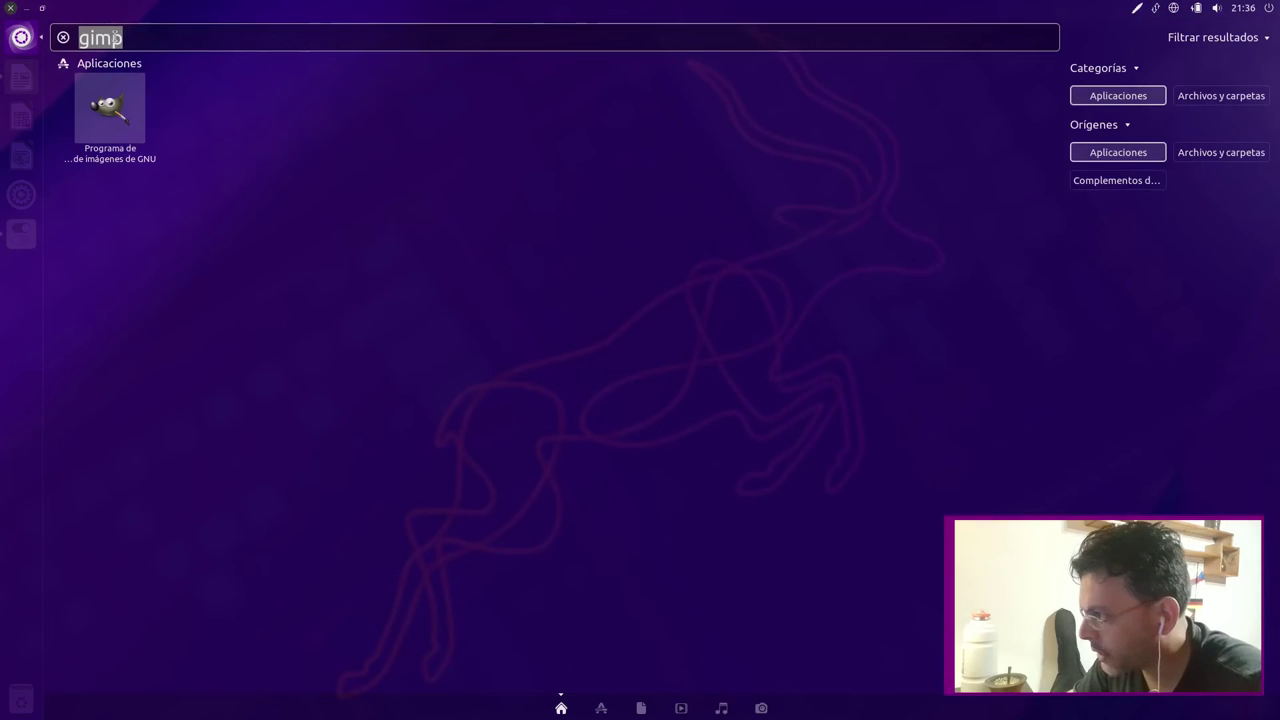
left_click(63, 37)
type("sddsdsds")
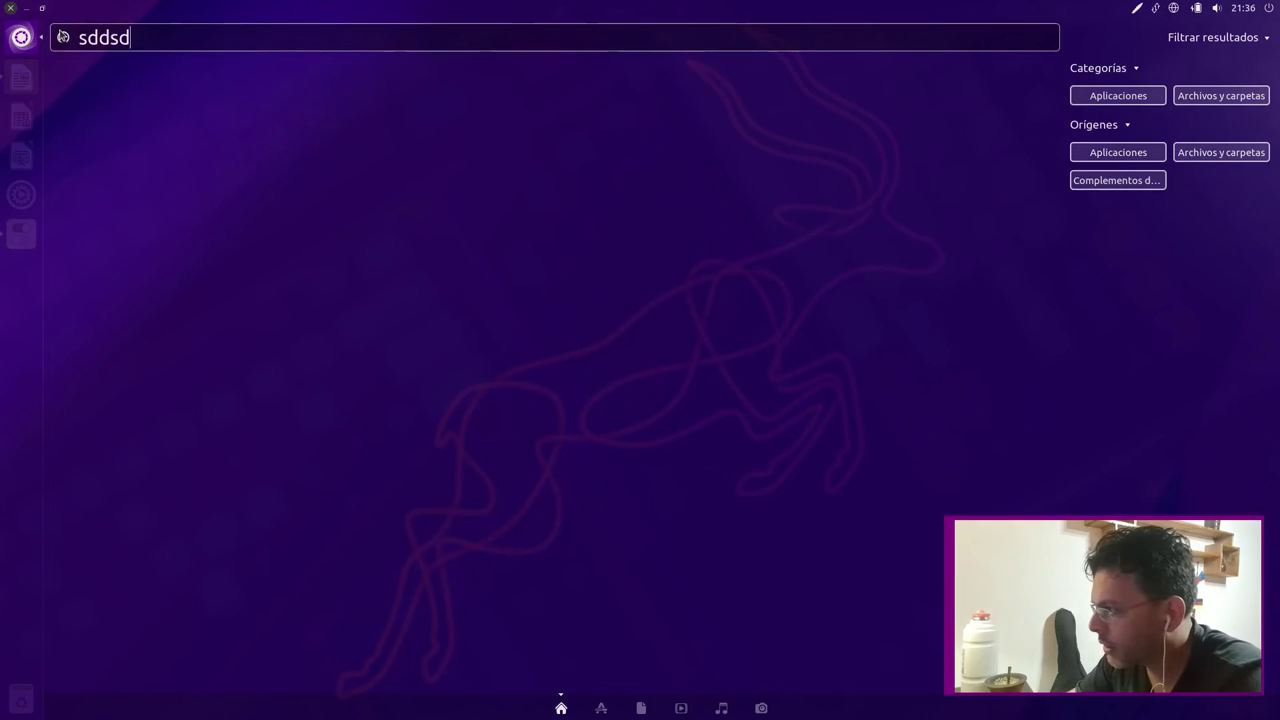
key("BackSpace")
key("BackSpace")
key("BackSpace")
key("BackSpace")
key("BackSpace")
key("BackSpace")
key("BackSpace")
key("BackSpace")
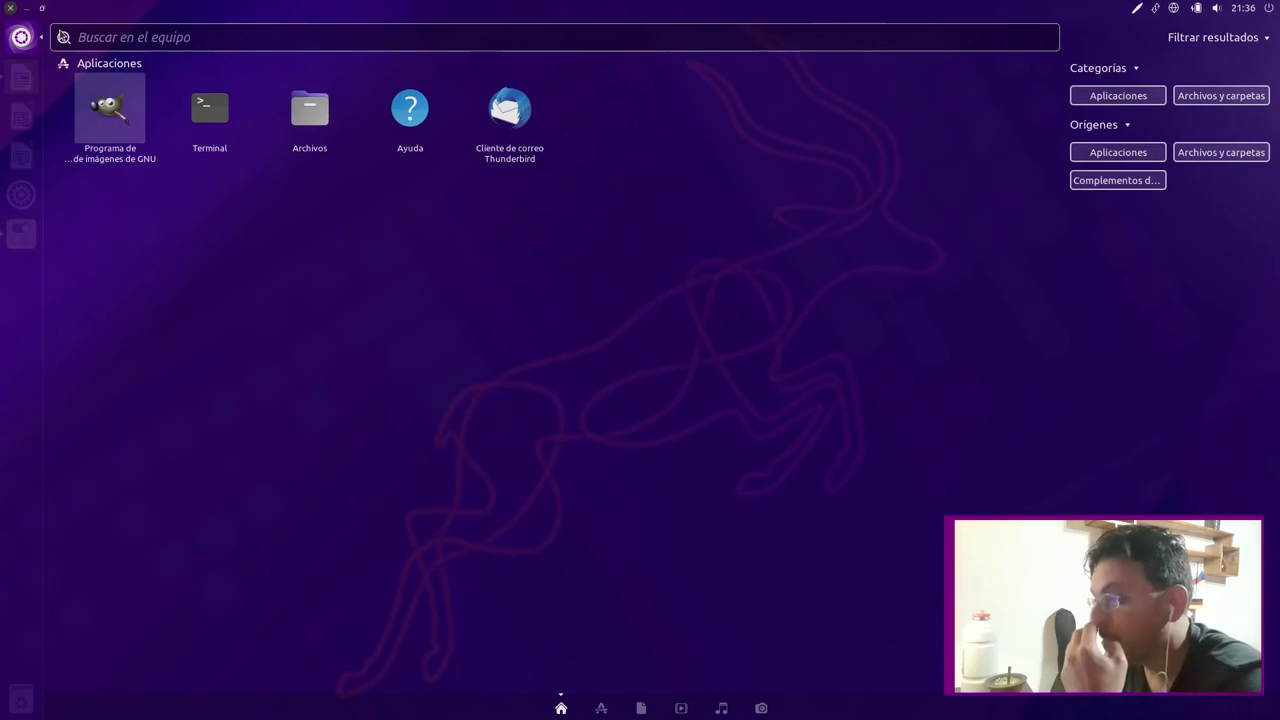
key("super")
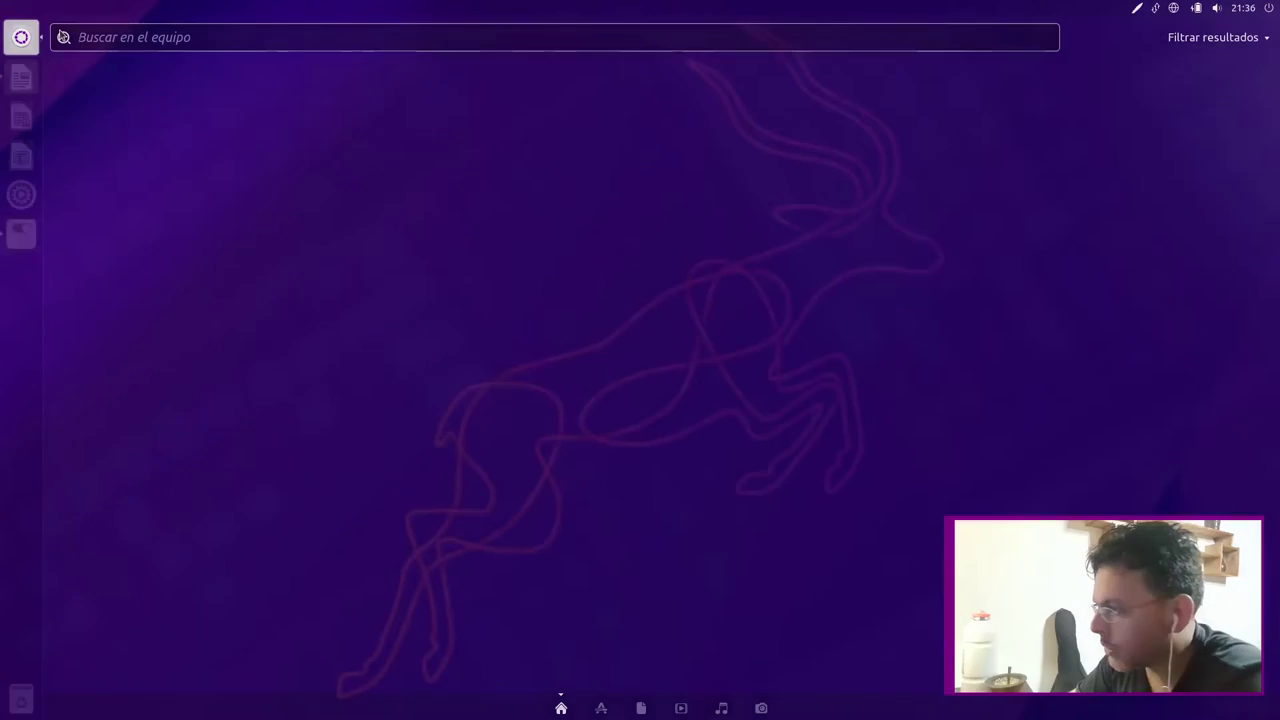
- Toggle the dash open and closed, reopen it to search for "sdfasmf.asmfdas.,", erase the text and close the dash
key("super")
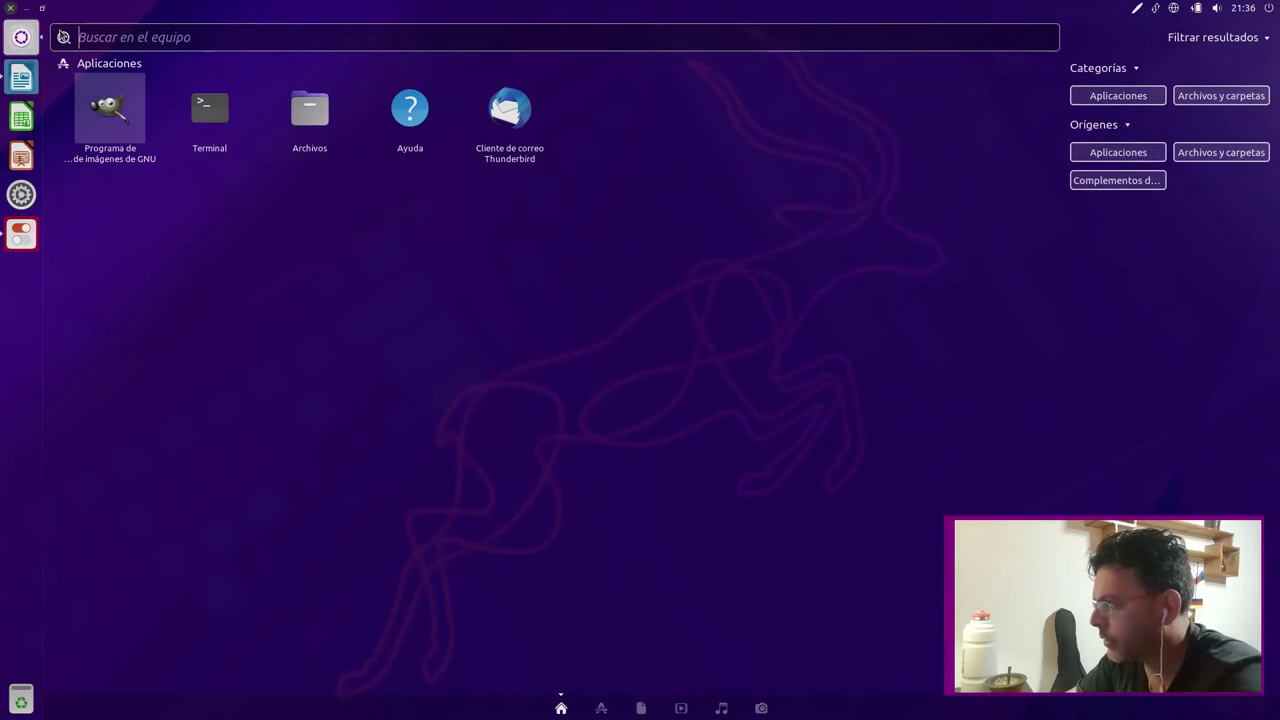
key("super")
key("super")
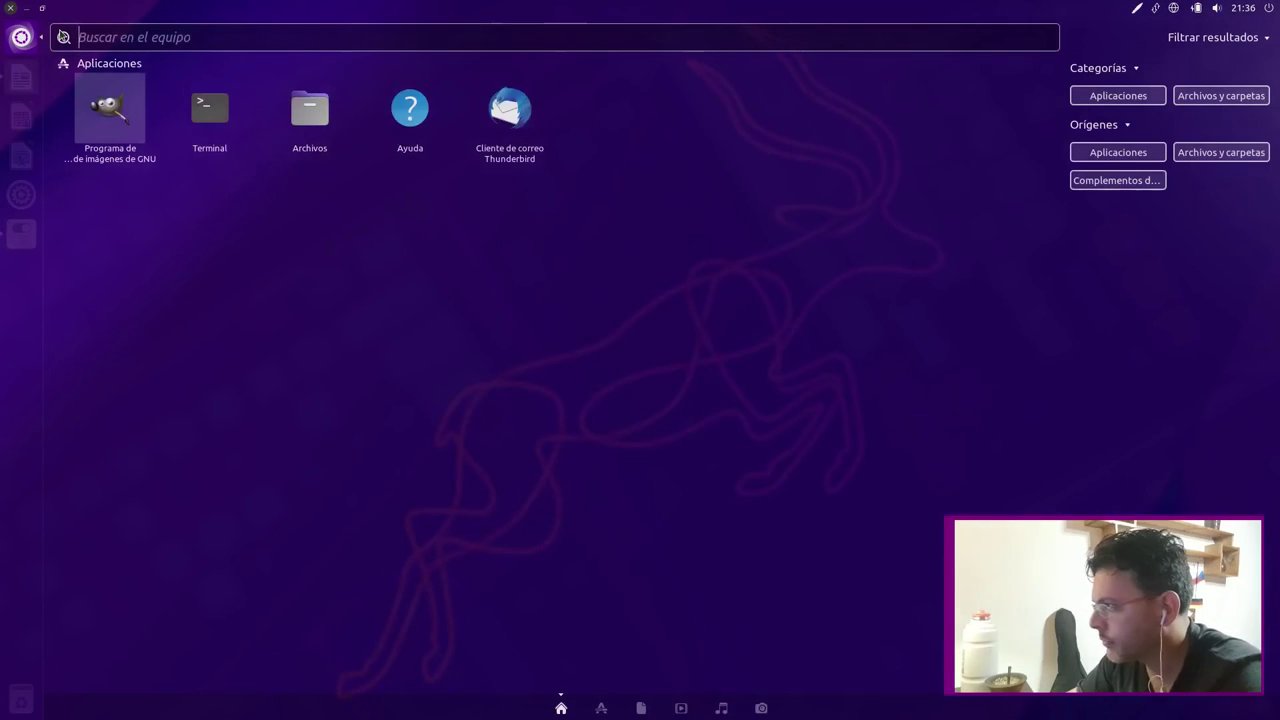
type("sdfasmf.asmfdas.,")
key("BackSpace")
key("BackSpace")
key("BackSpace")
key("BackSpace")
key("BackSpace")
key("BackSpace")
key("BackSpace")
key("BackSpace")
key("BackSpace")
key("BackSpace")
key("BackSpace")
key("BackSpace")
key("BackSpace")
key("BackSpace")
key("BackSpace")
key("BackSpace")
key("BackSpace")
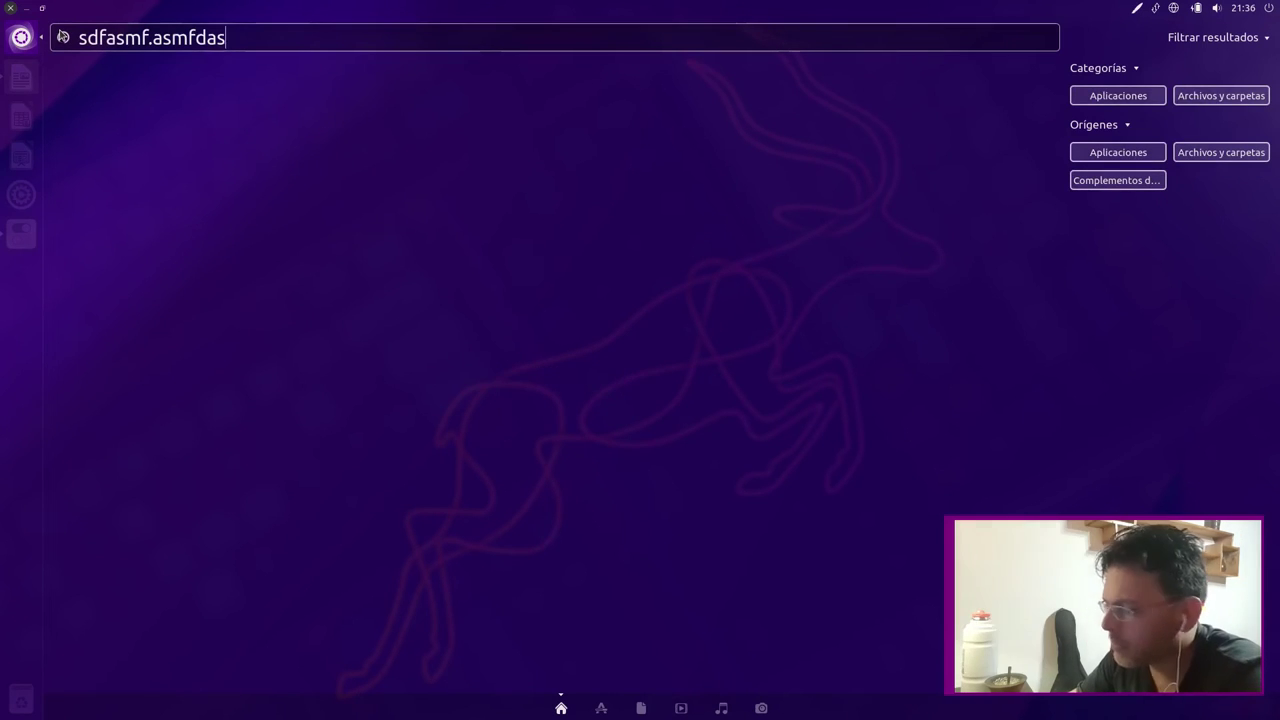
key("super")
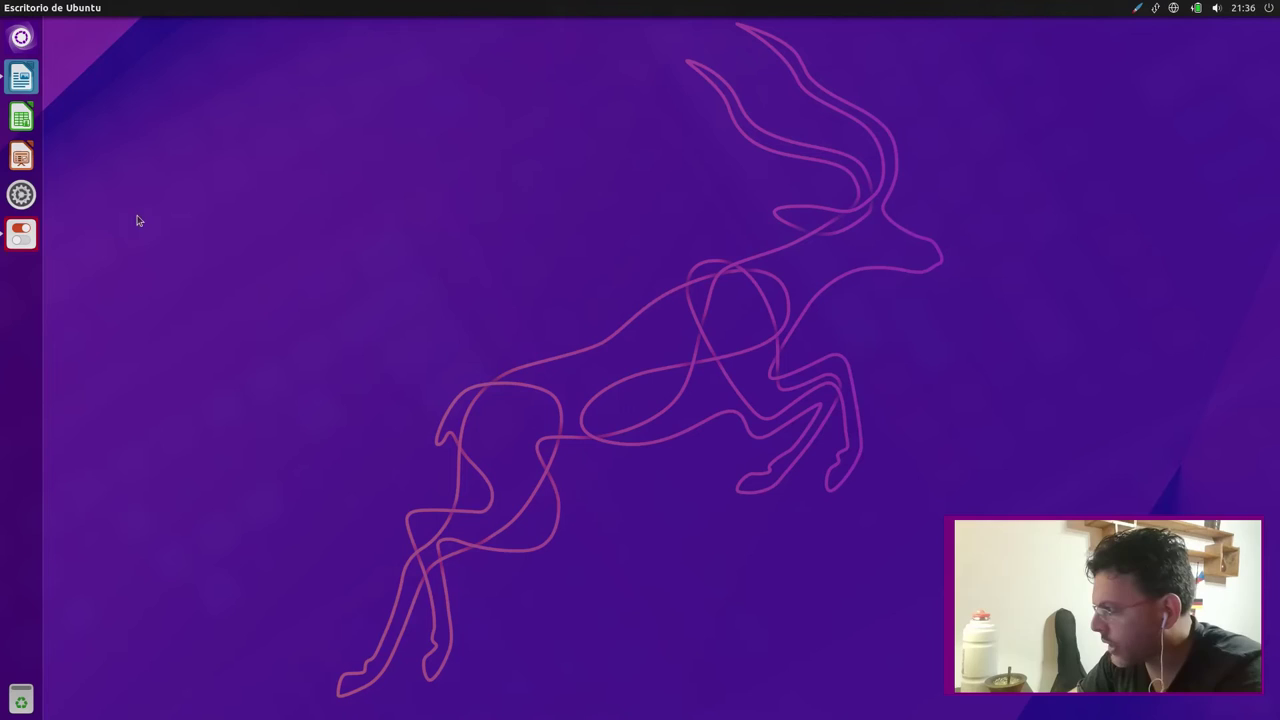
- Bring up Unity Tweak Tool from the launcher and move its window to the middle of the desktop
left_click(30, 232)
left_click_drag(397, 114, 635, 128)
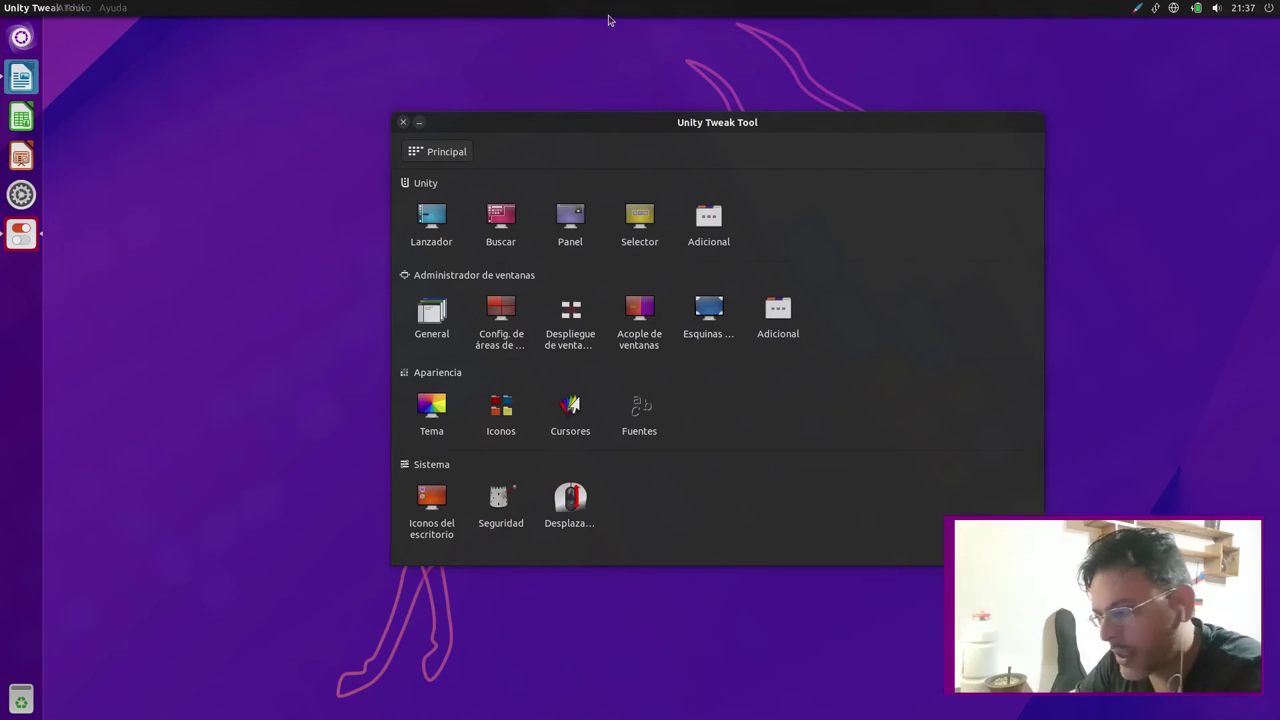
- Open the Lanzador settings, then try out automatic hiding of the launcher by turning it on and off again
mouse_move(711, 127)
left_mouse_down()
mouse_move(800, 116)
mouse_move(548, 116)
mouse_move(714, 114)
mouse_move(697, 127)
left_mouse_up()
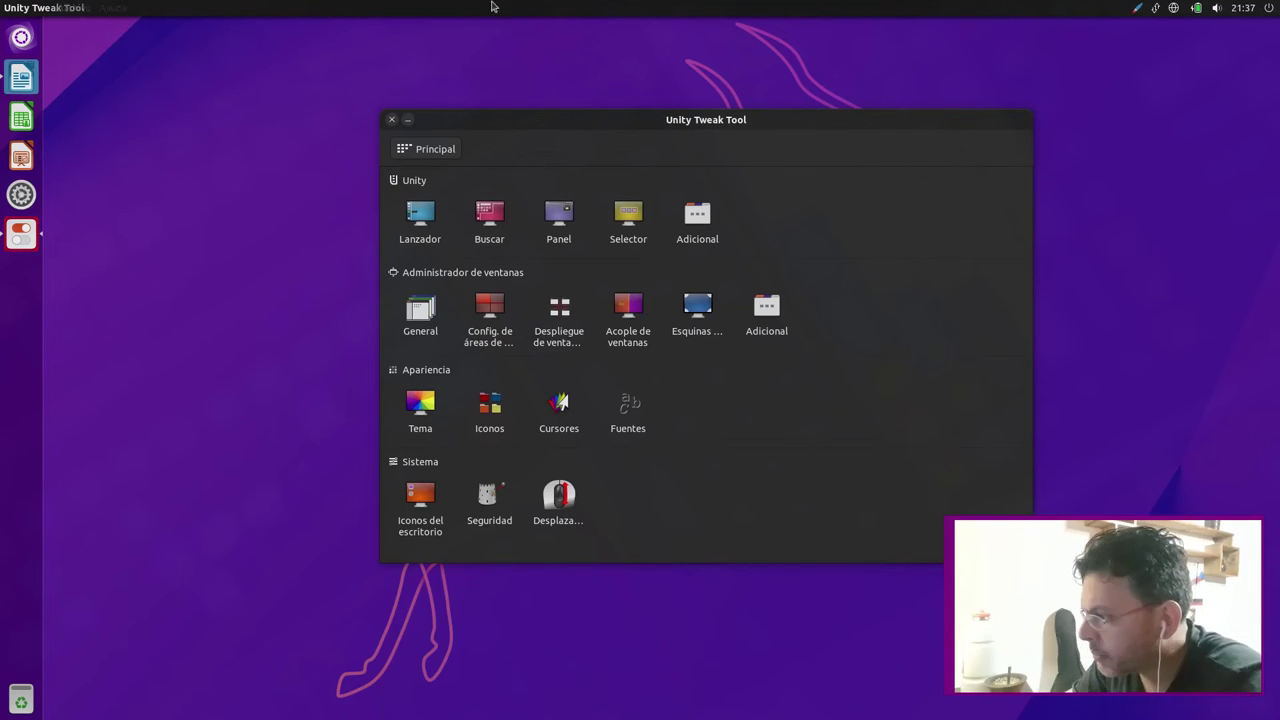
left_click(421, 220)
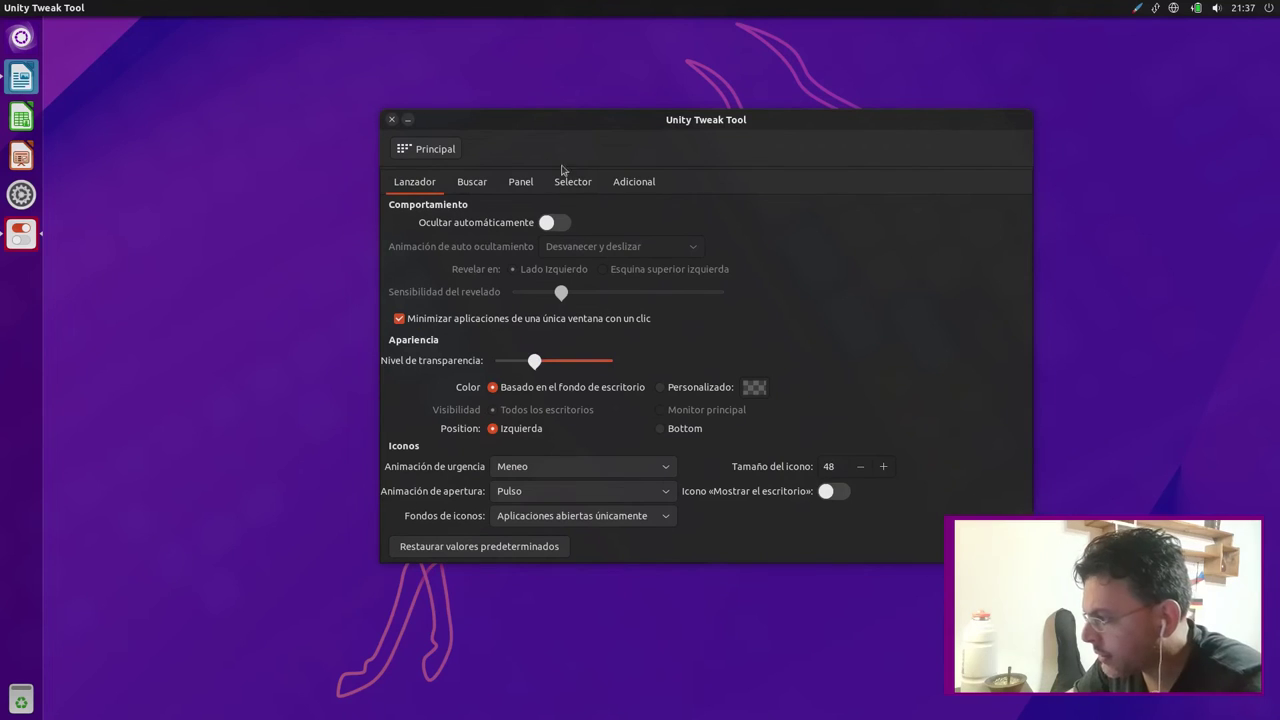
key("space")
left_click_drag(745, 125, 821, 174)
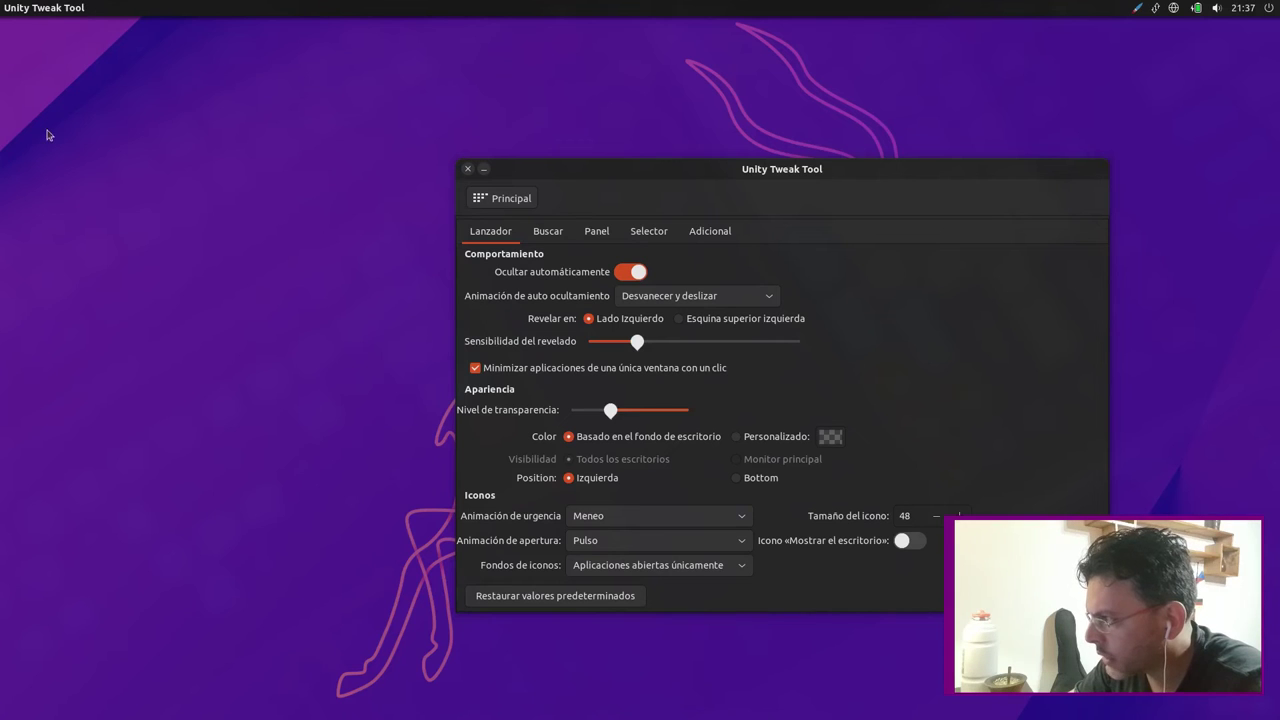
left_click(3, 76)
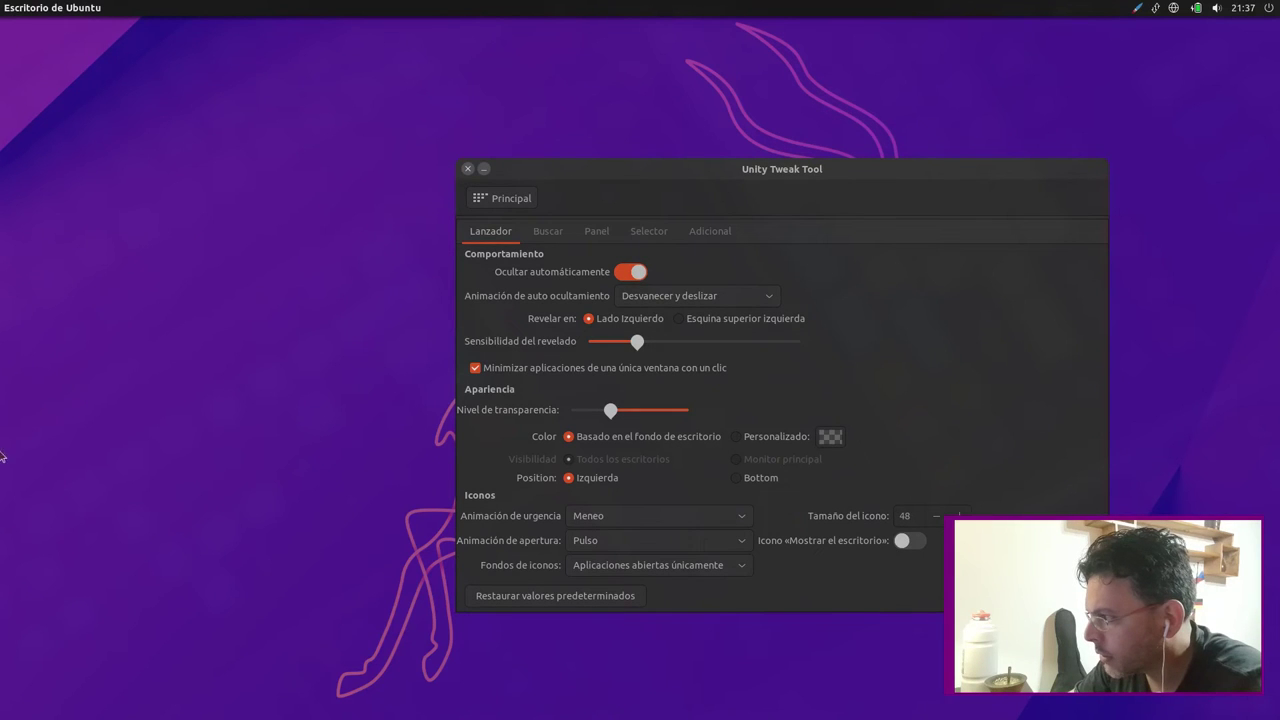
left_click(628, 272)
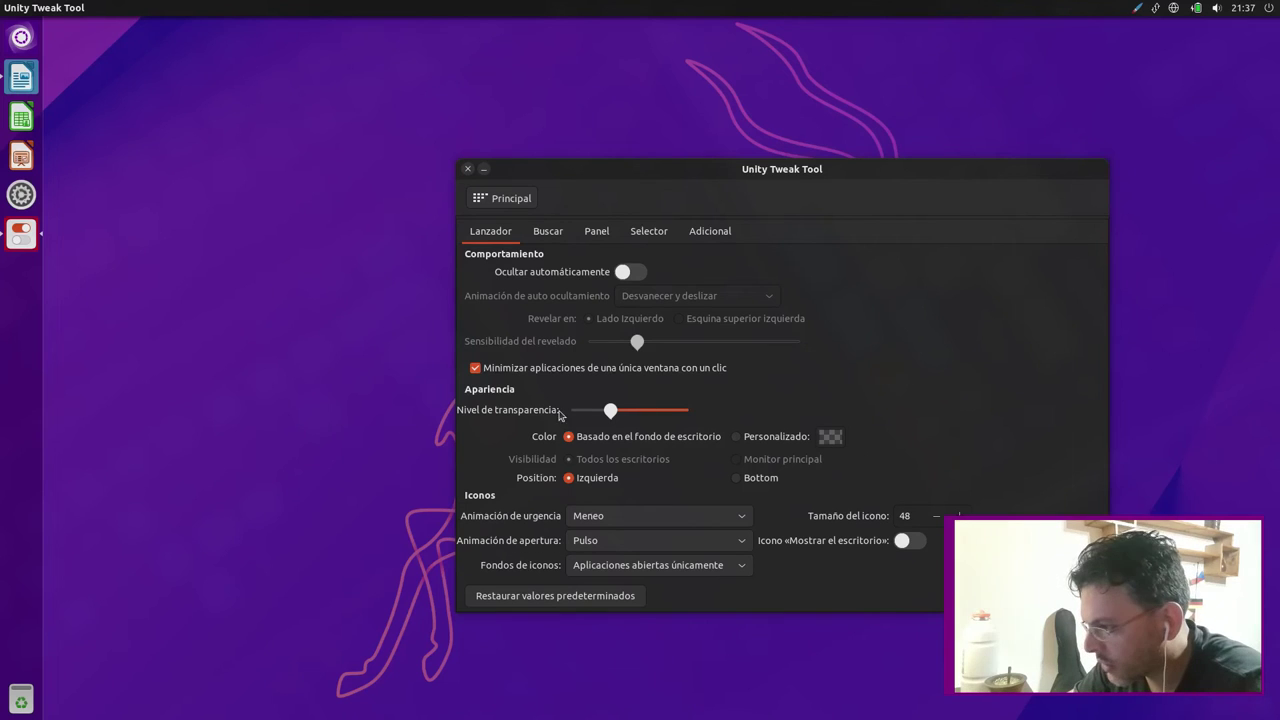
- Reposition the Unity Tweak Tool window on the desktop, and minimize and restore it from the launcher
left_click_drag(785, 175, 649, 163)
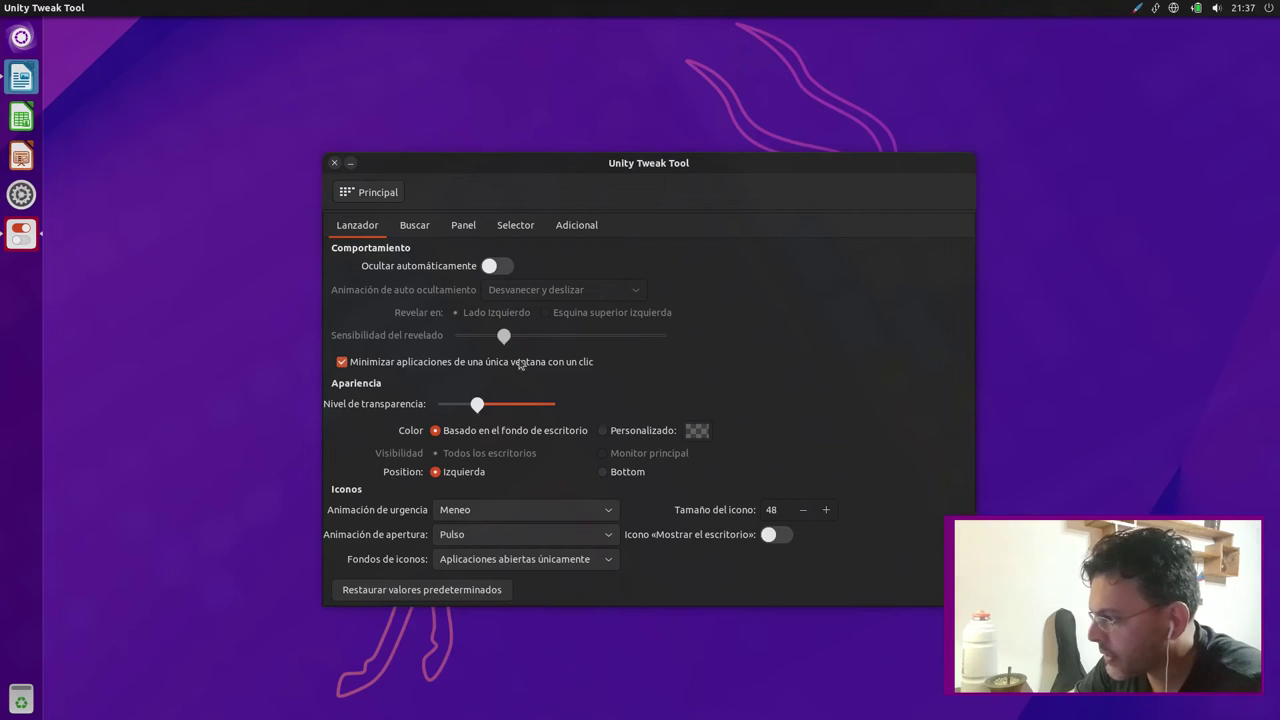
left_click(3, 243)
left_click(3, 232)
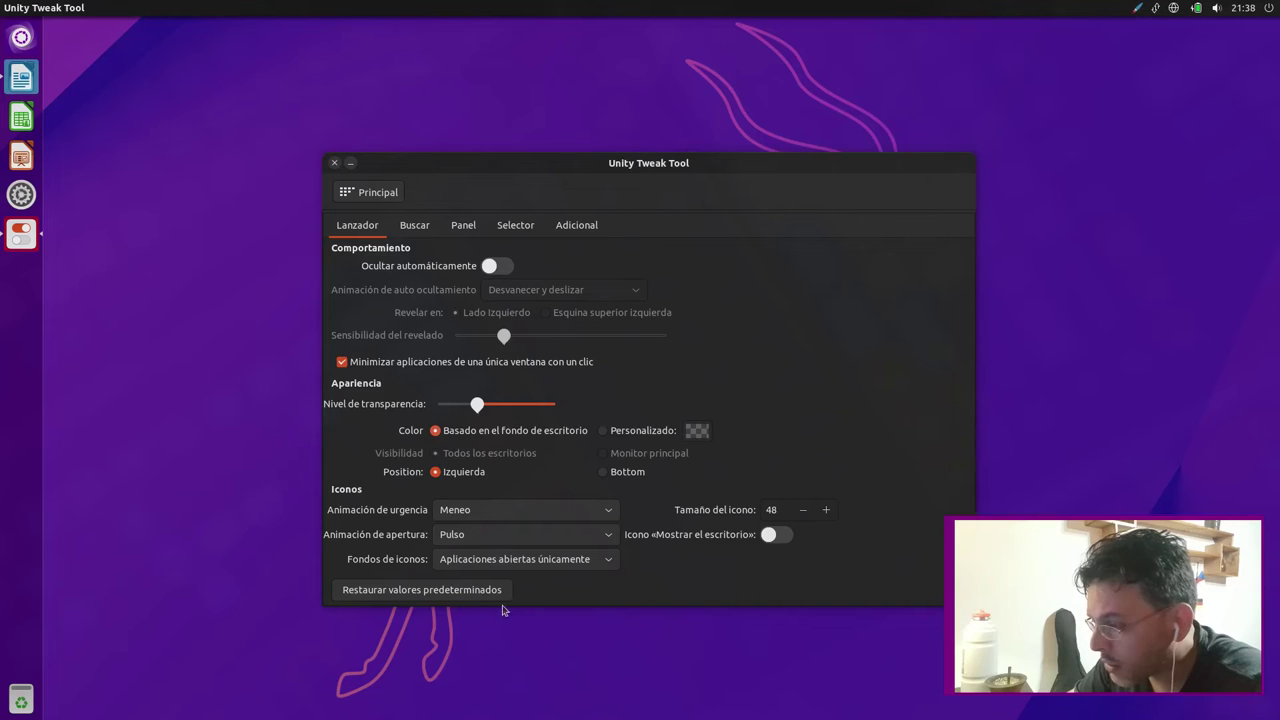
left_click_drag(626, 167, 653, 132)
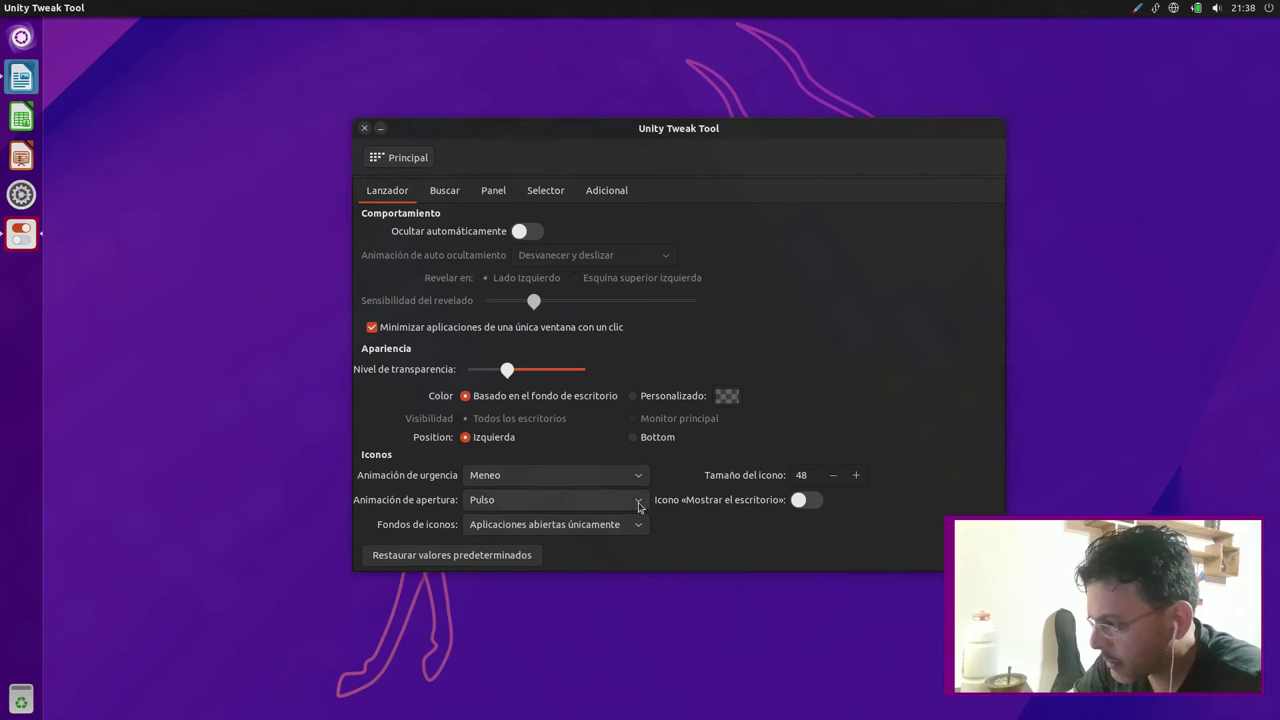
- Reduce the launcher's icon size to 40
left_click(832, 476)
left_click(832, 476)
left_click(832, 476)
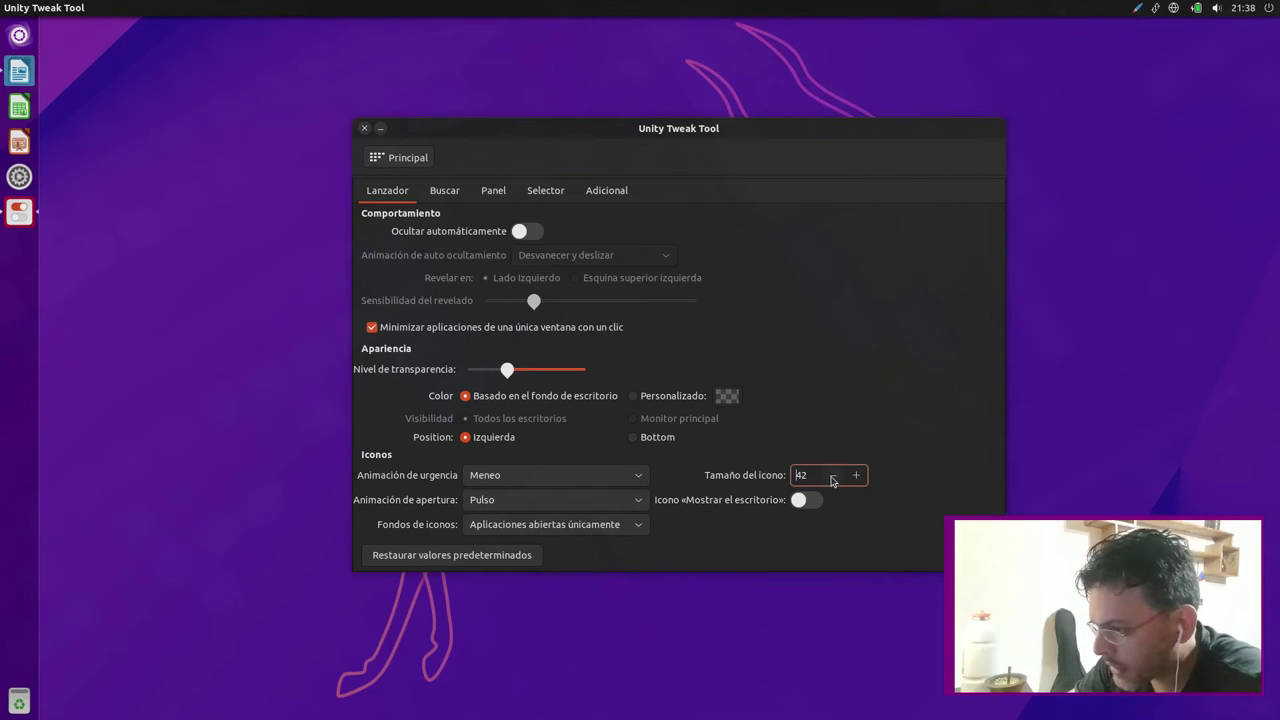
left_click(832, 476)
left_click(832, 476)
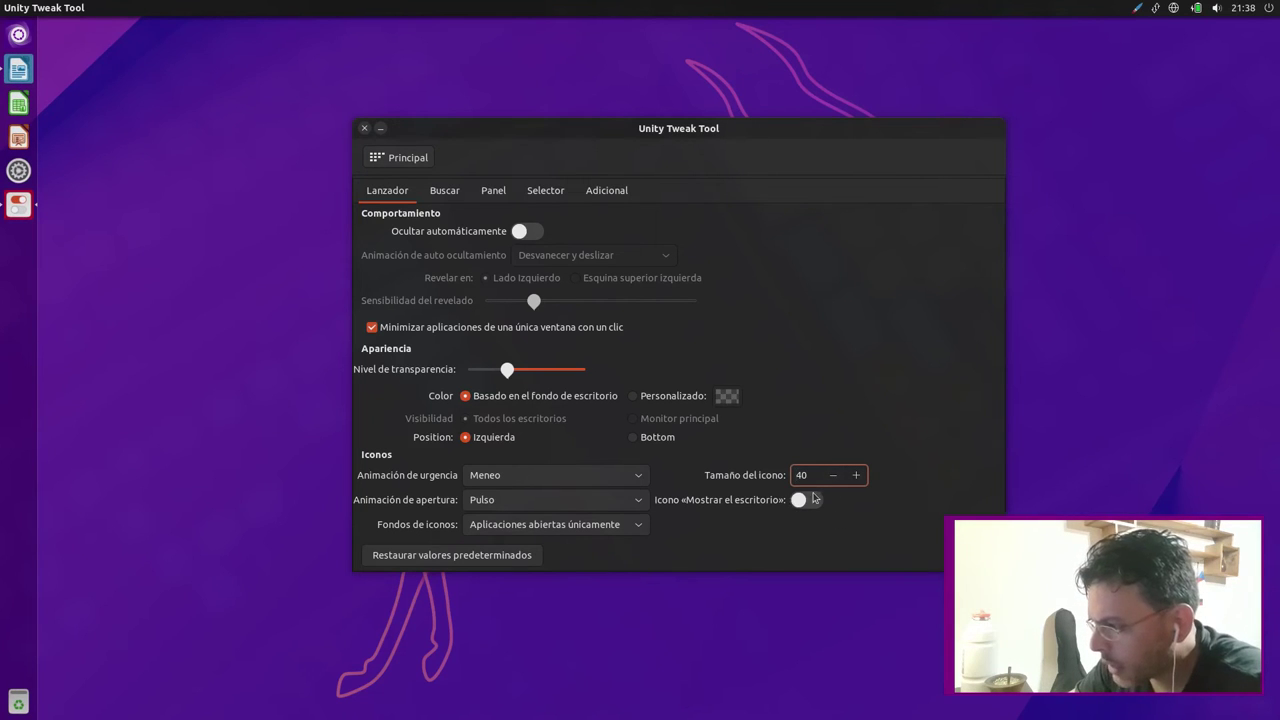
- Enable the launcher's «Mostrar el escritorio» icon and try it by showing the desktop and bringing the window back
left_click(808, 500)
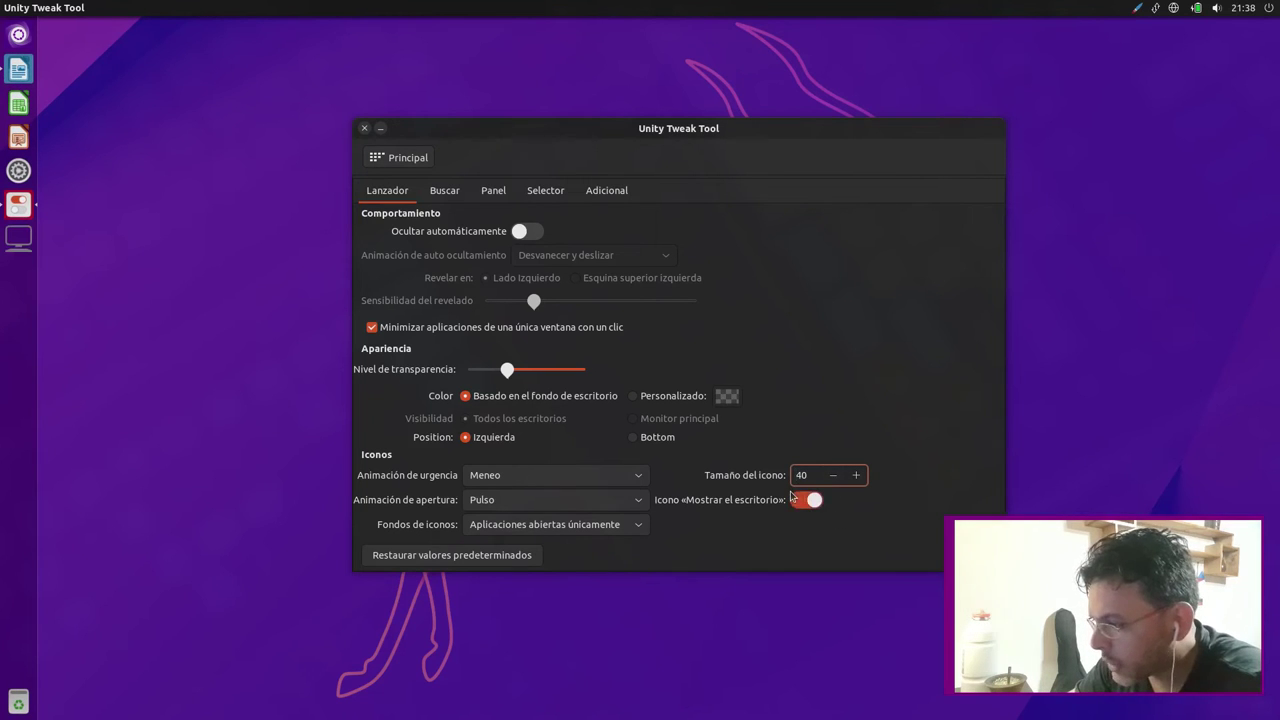
left_click(18, 240)
left_click(18, 240)
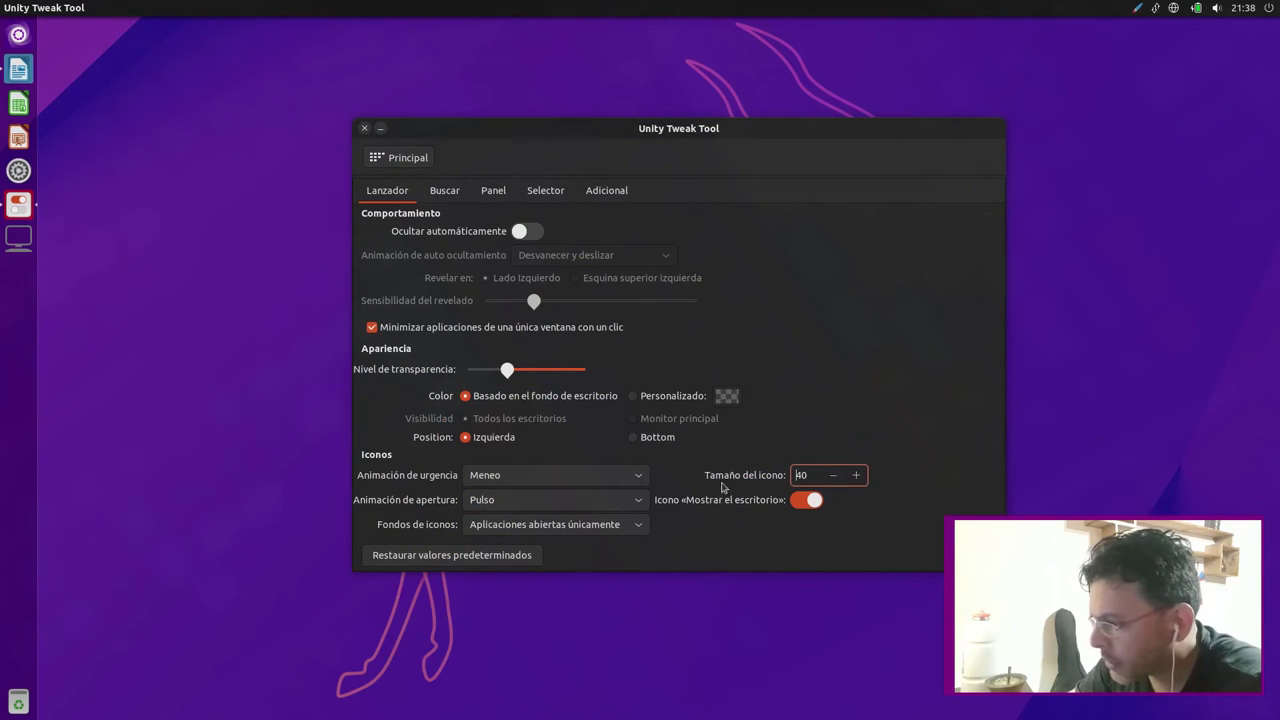
- View the Buscar settings, then open and close the dash to check its background blur
left_click(450, 196)
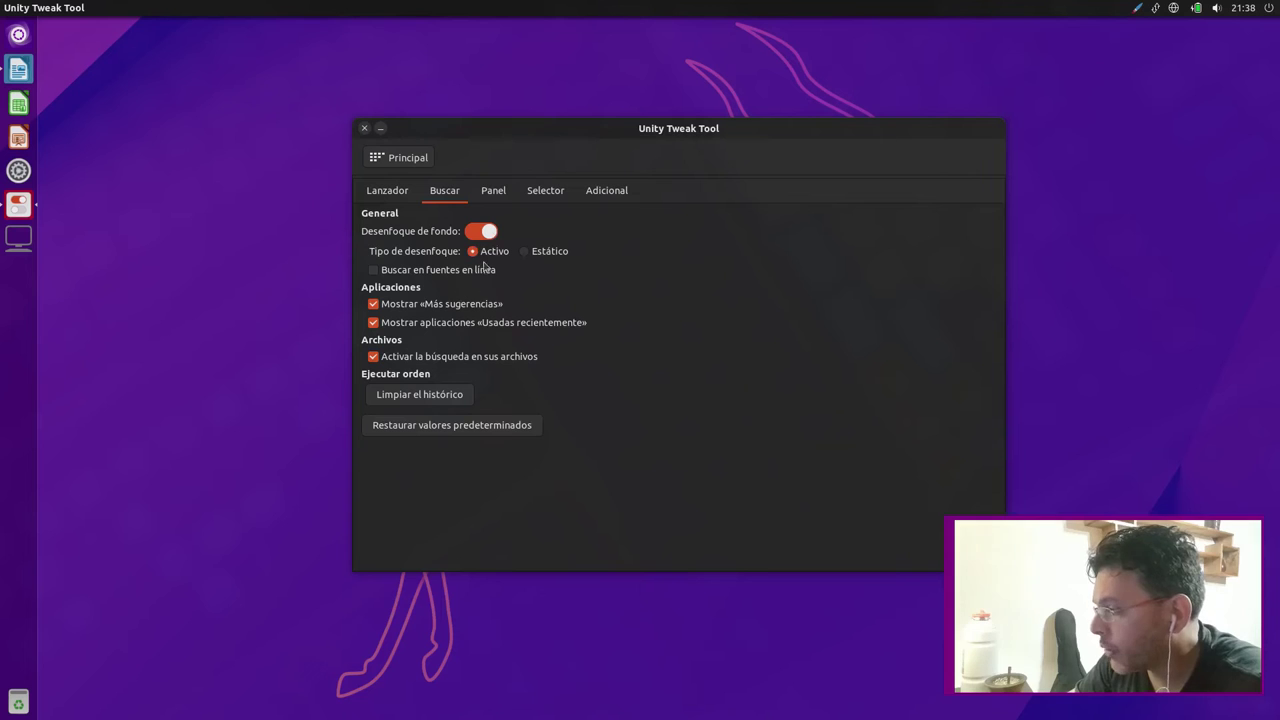
left_click(27, 47)
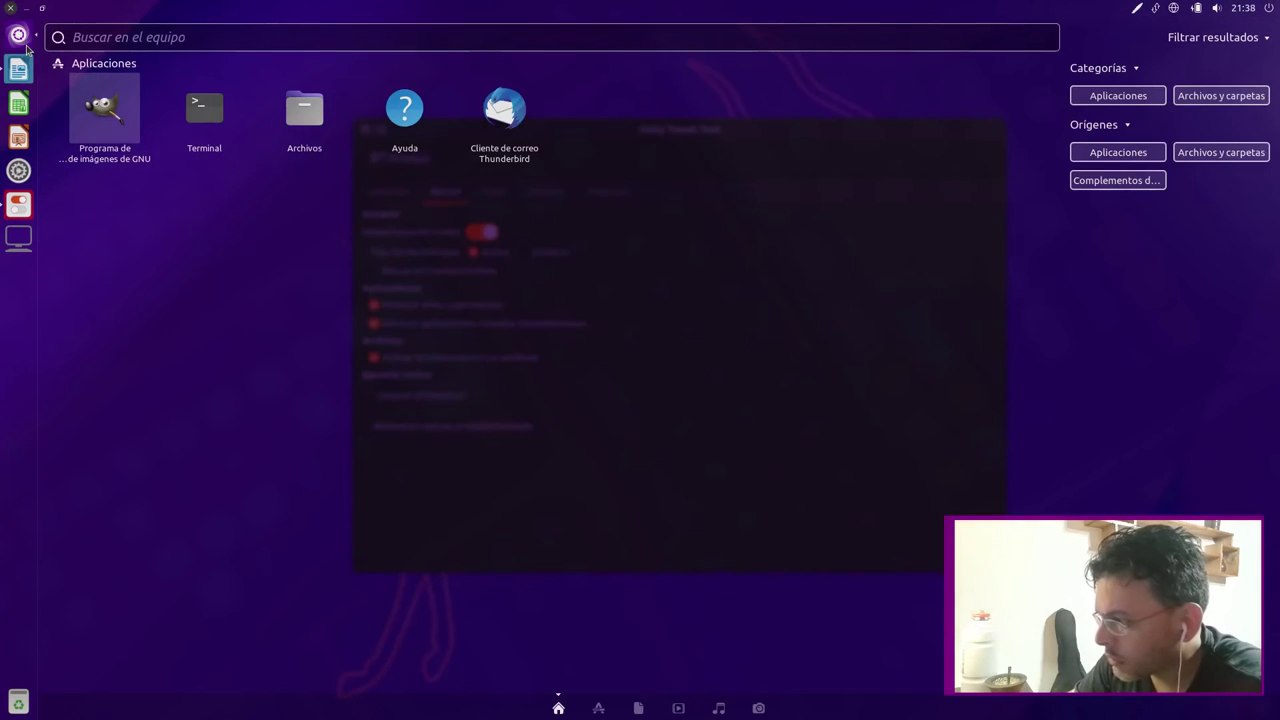
left_click(27, 47)
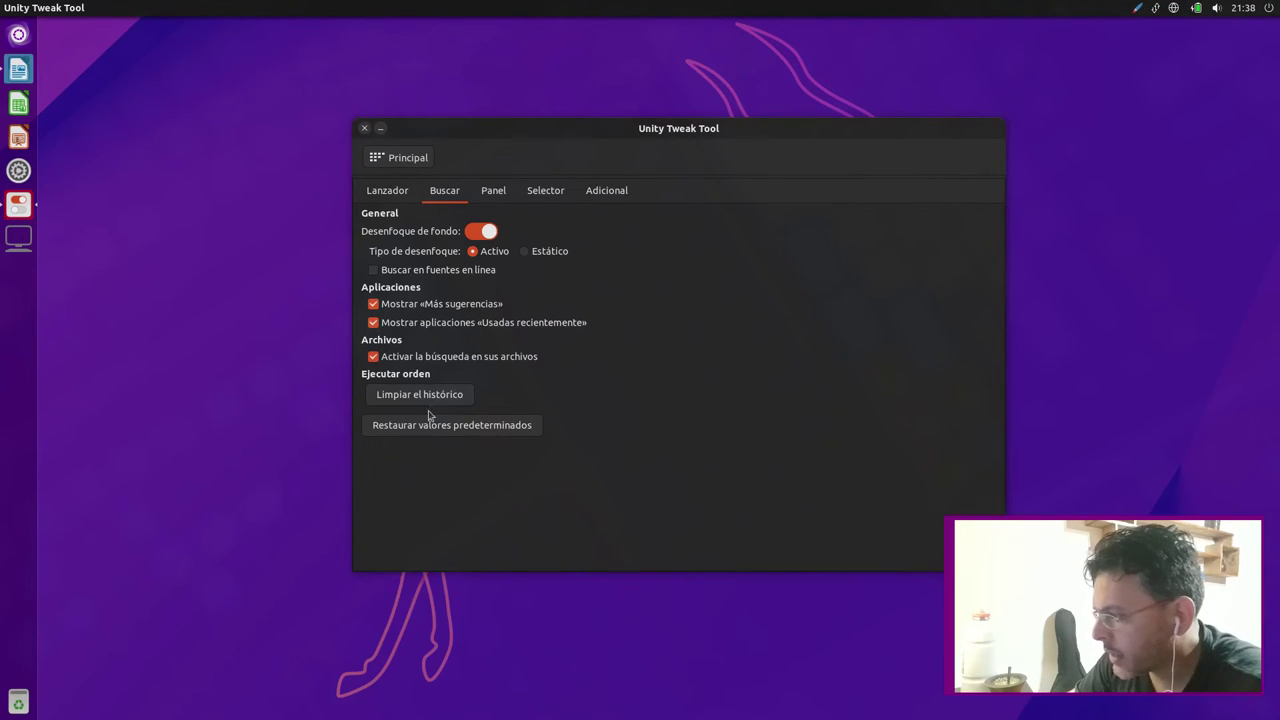
- Review Unity's Panel settings, including the transparency level, followed by the Selector and Adicional settings
left_click(500, 196)
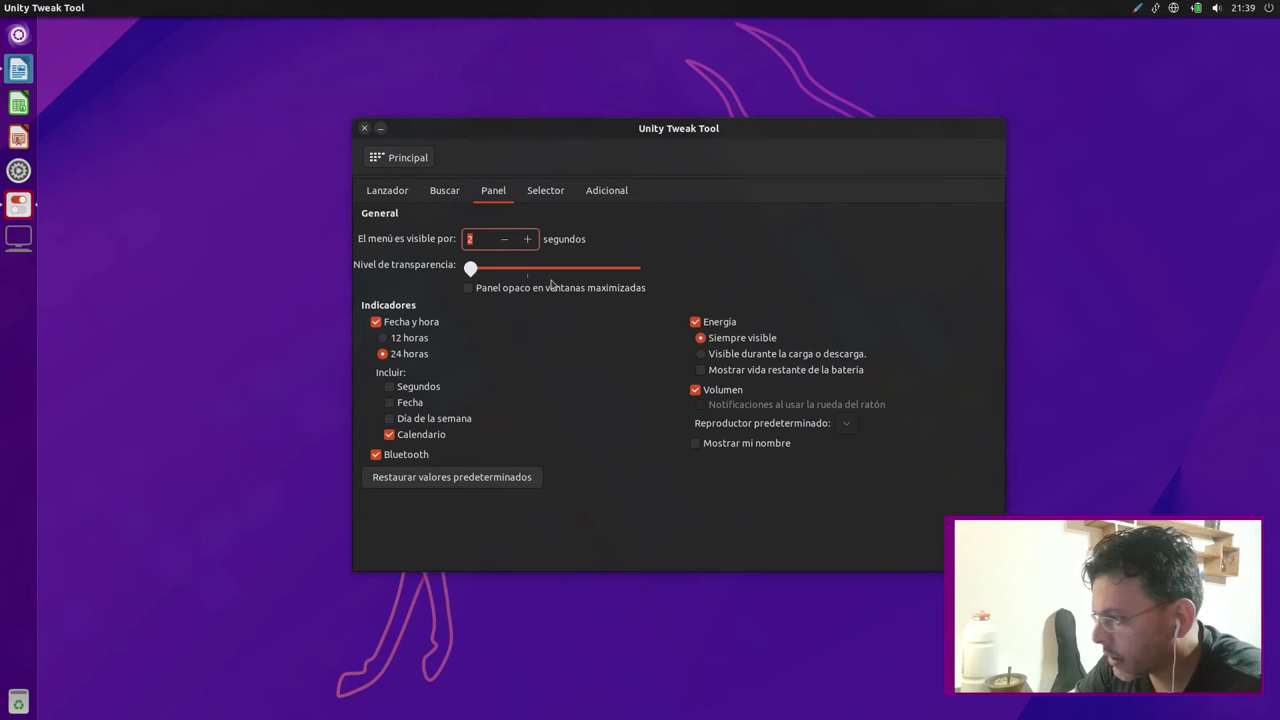
left_click_drag(474, 269, 327, 269)
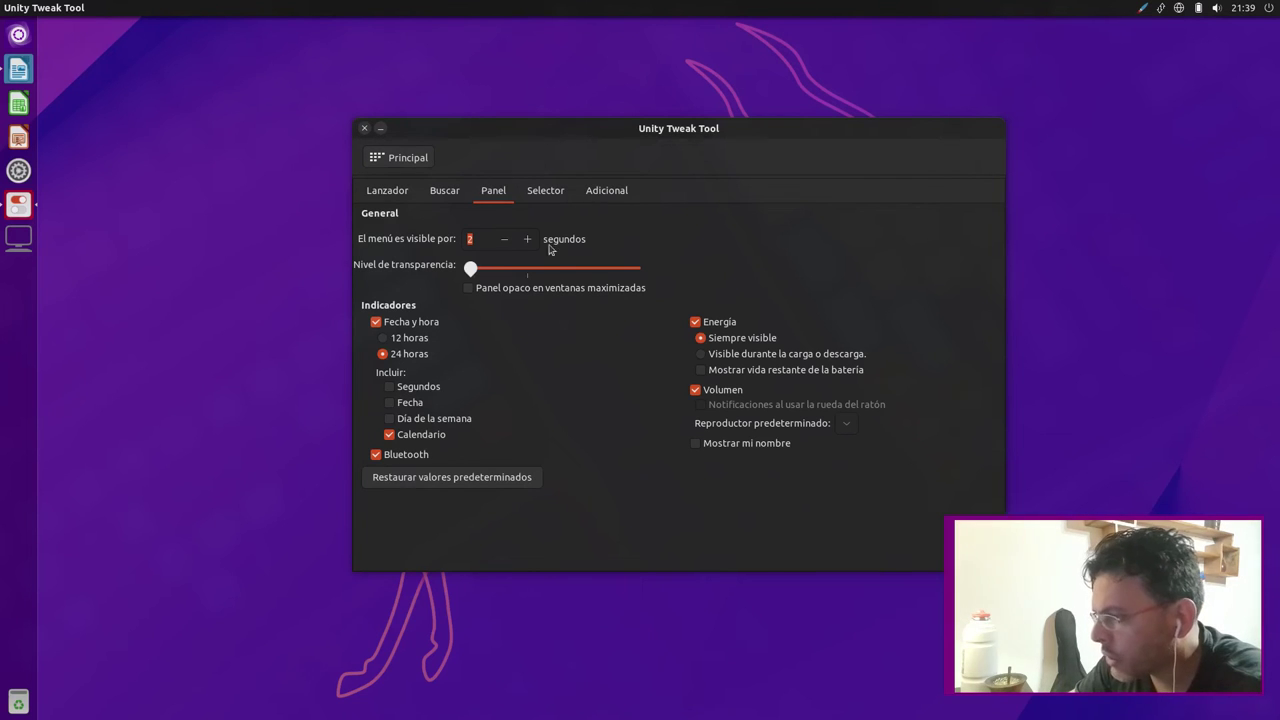
left_click(561, 193)
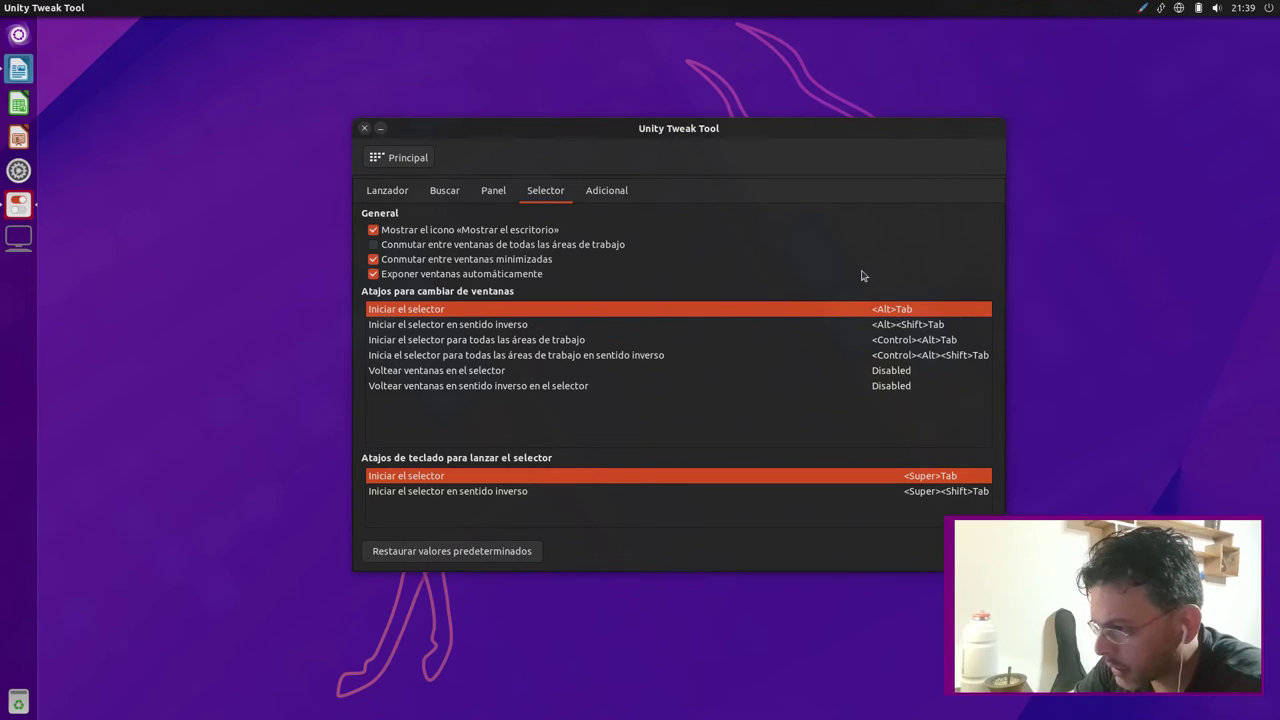
left_click(592, 191)
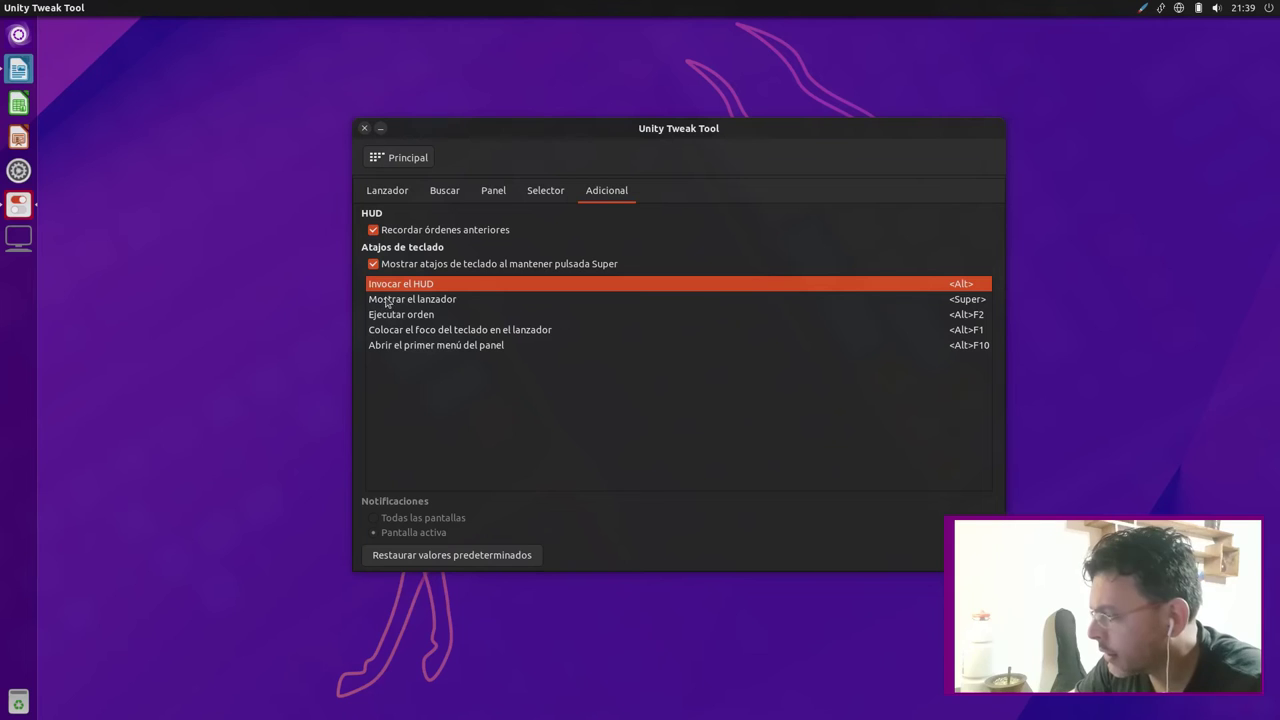
- Open the window manager's General settings from the main overview and turn off window animations
left_click(381, 163)
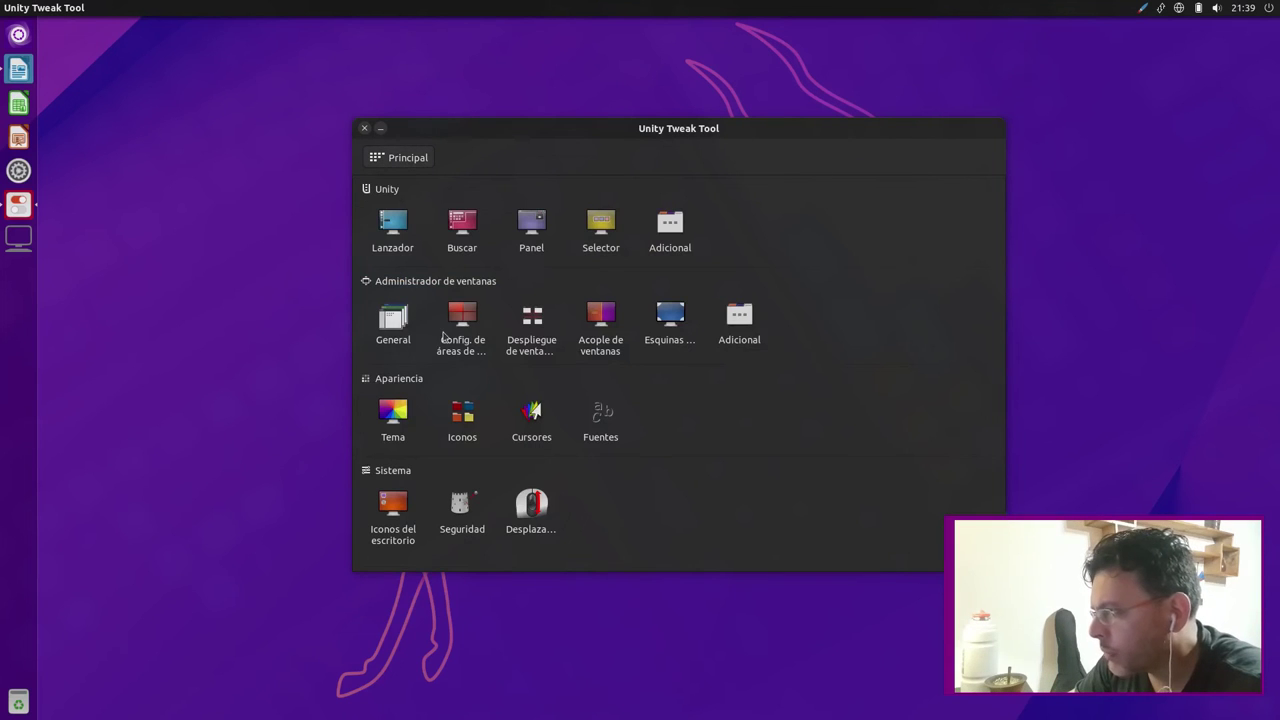
left_click(392, 320)
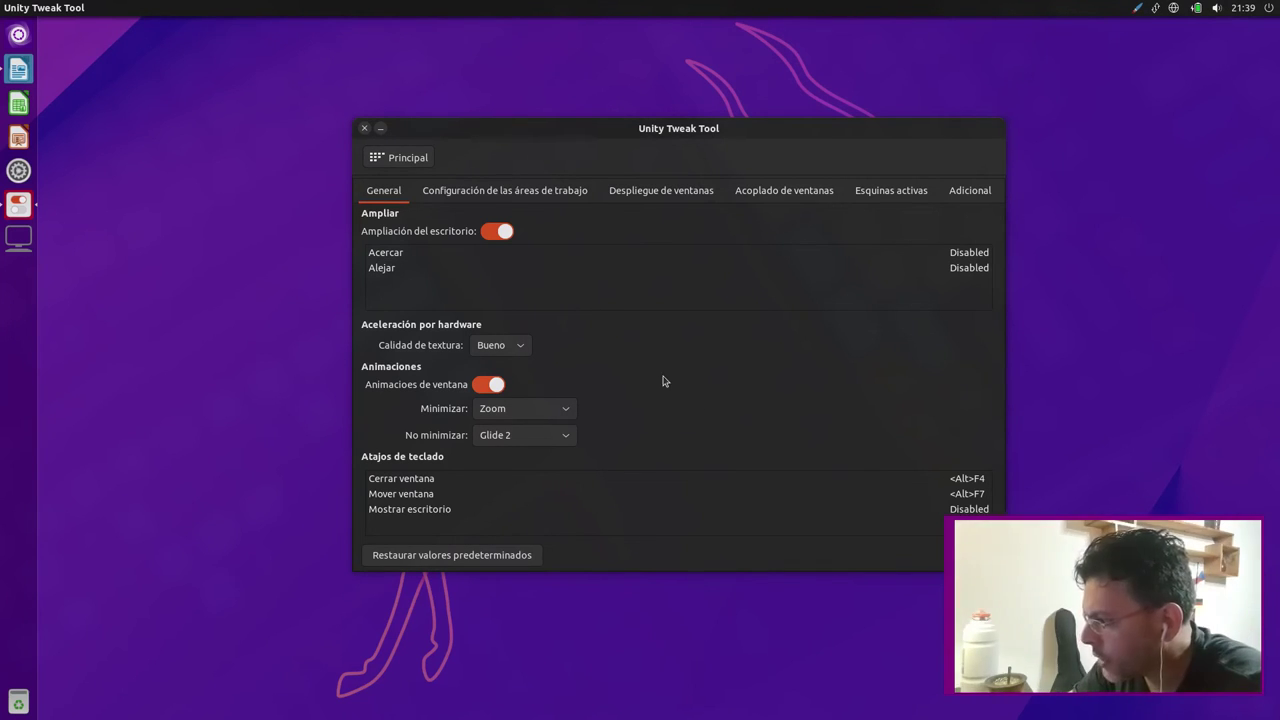
left_click(484, 388)
left_click(478, 388)
left_click(478, 388)
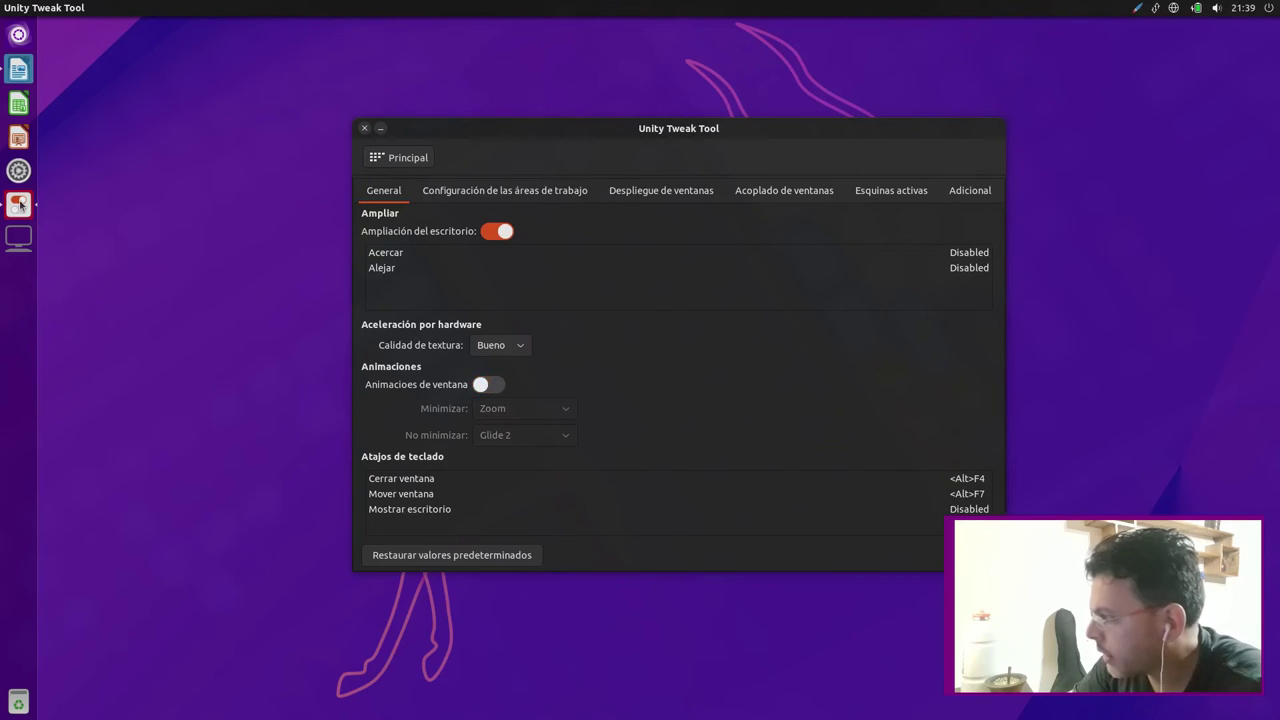
- Minimize and restore Unity Tweak Tool repeatedly without animations, then turn window animations back on
left_click(20, 204)
left_click(20, 204)
left_click(20, 204)
left_click(20, 204)
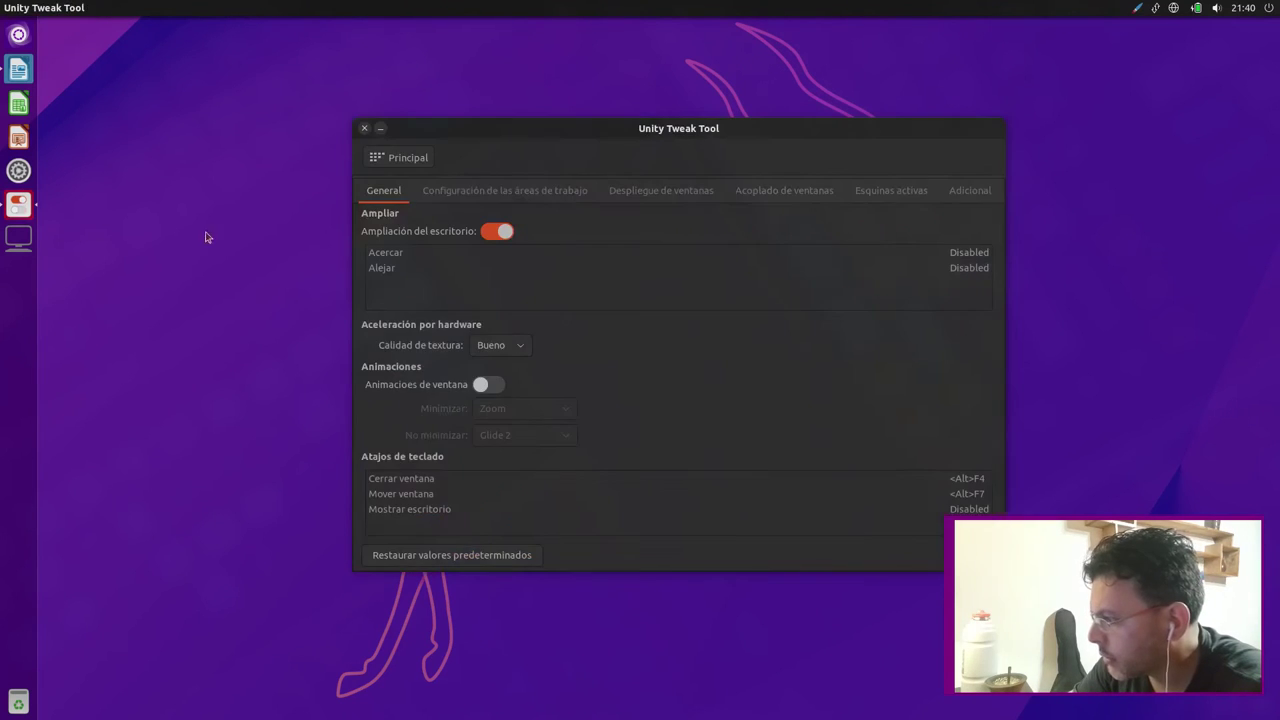
left_click(489, 386)
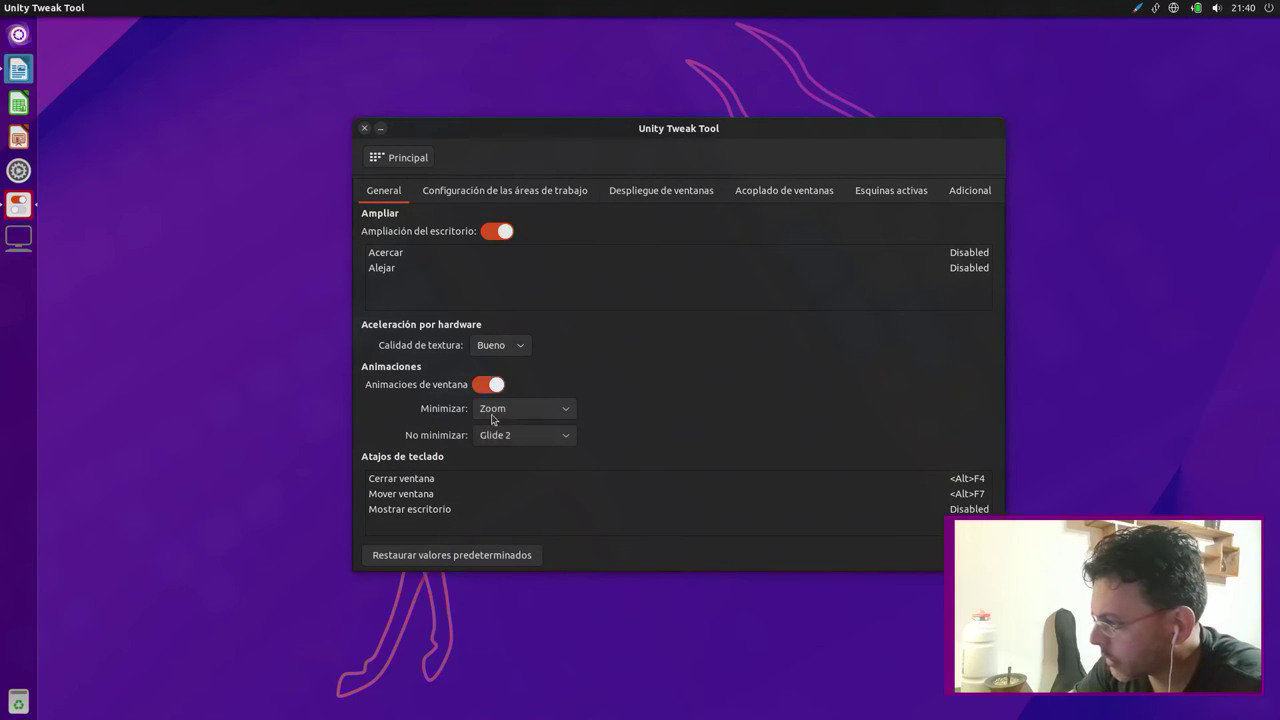
- Set the minimize animation to Random and leave the unminimize animation at Glide 2
left_click(561, 420)
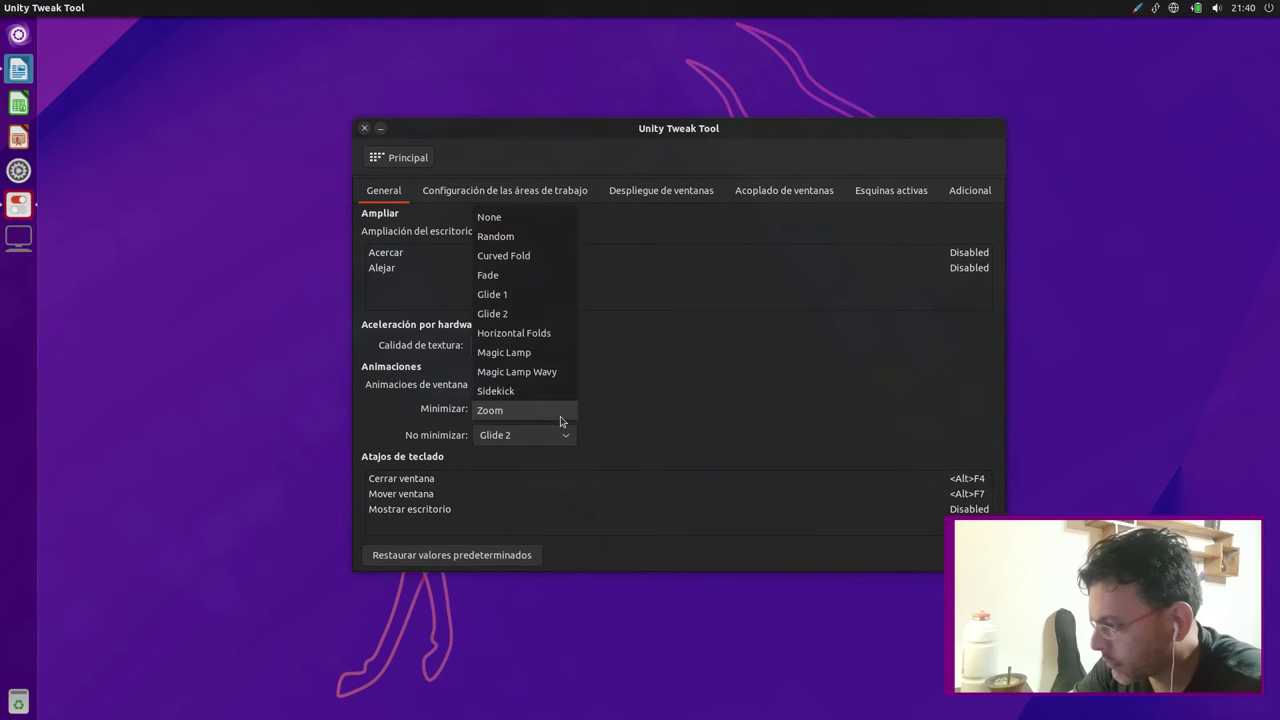
left_click(520, 238)
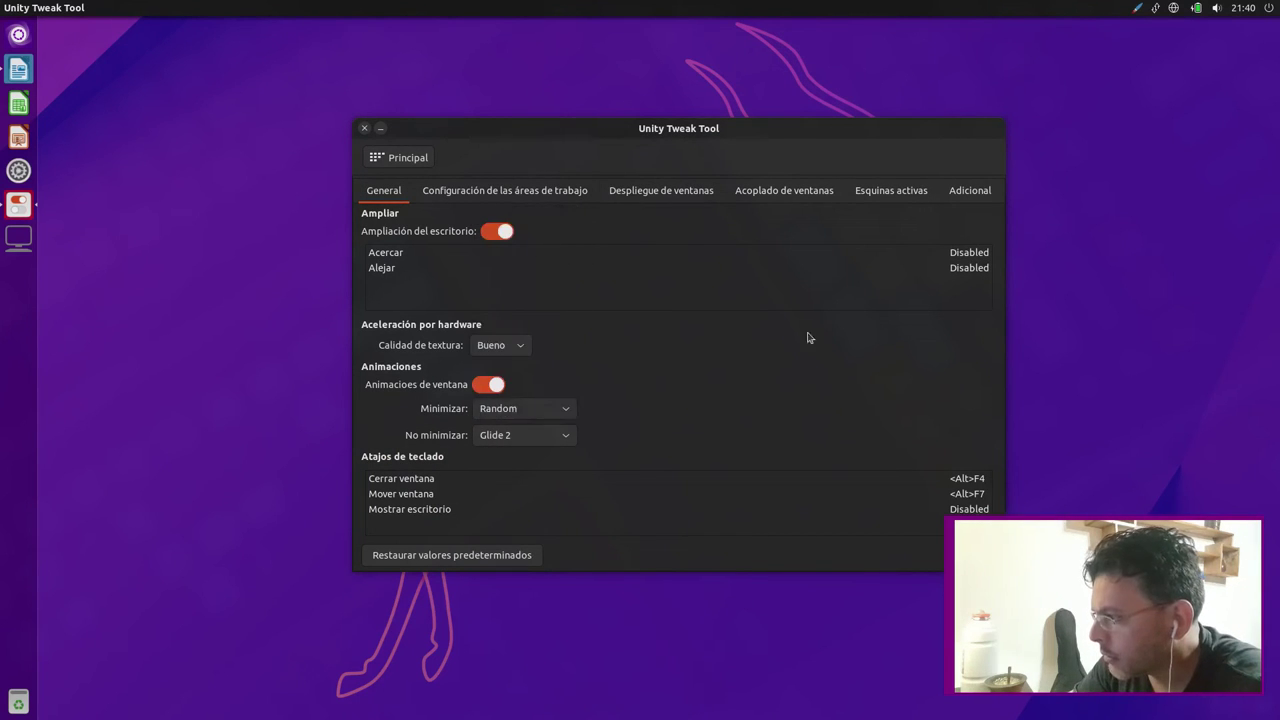
left_click(522, 441)
left_click(523, 437)
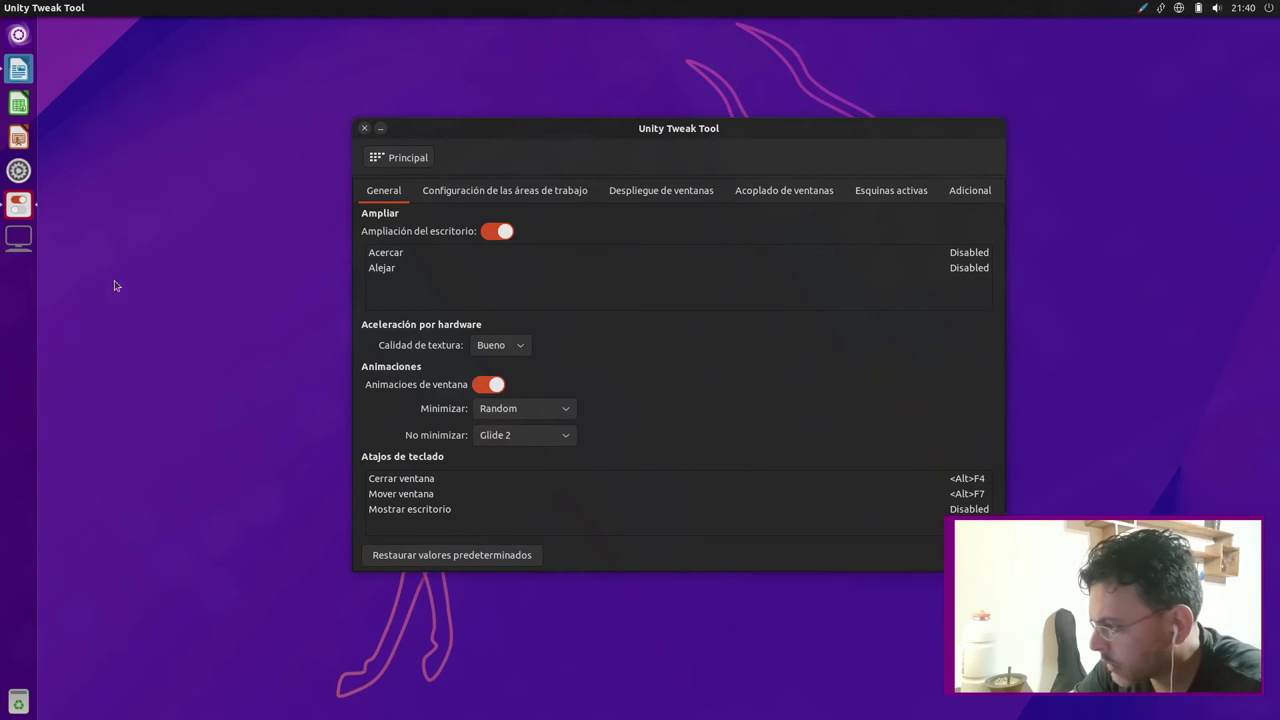
- Try the random window animations by showing the desktop and repeatedly minimizing and restoring Unity Tweak Tool
left_click(19, 247)
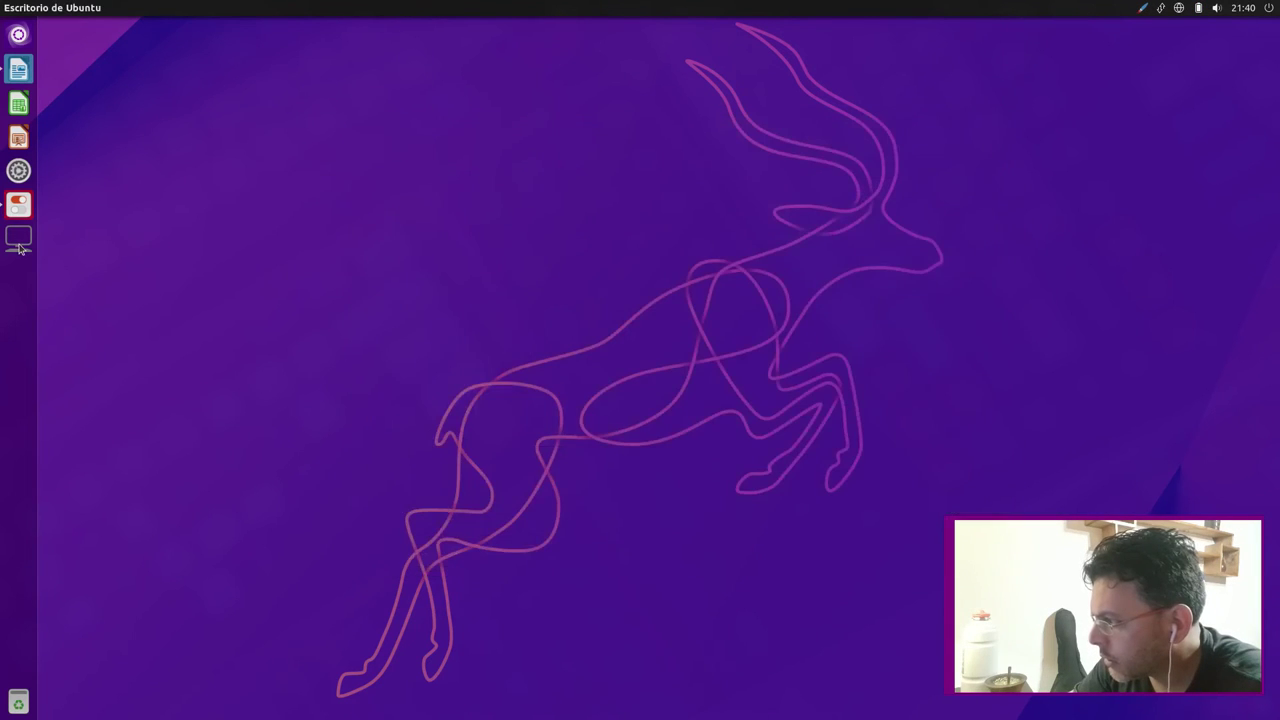
left_click(19, 248)
left_click(23, 205)
left_click(23, 205)
left_click(23, 205)
left_click(23, 205)
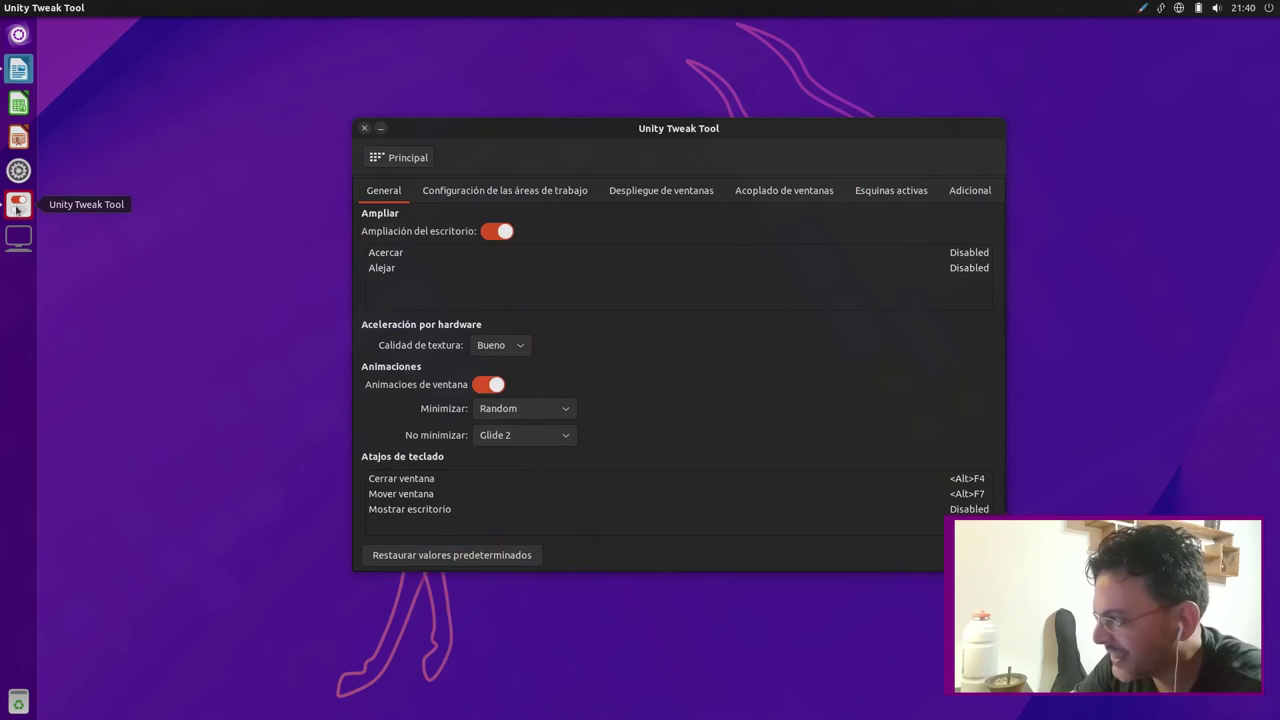
left_click(17, 207)
left_click(18, 207)
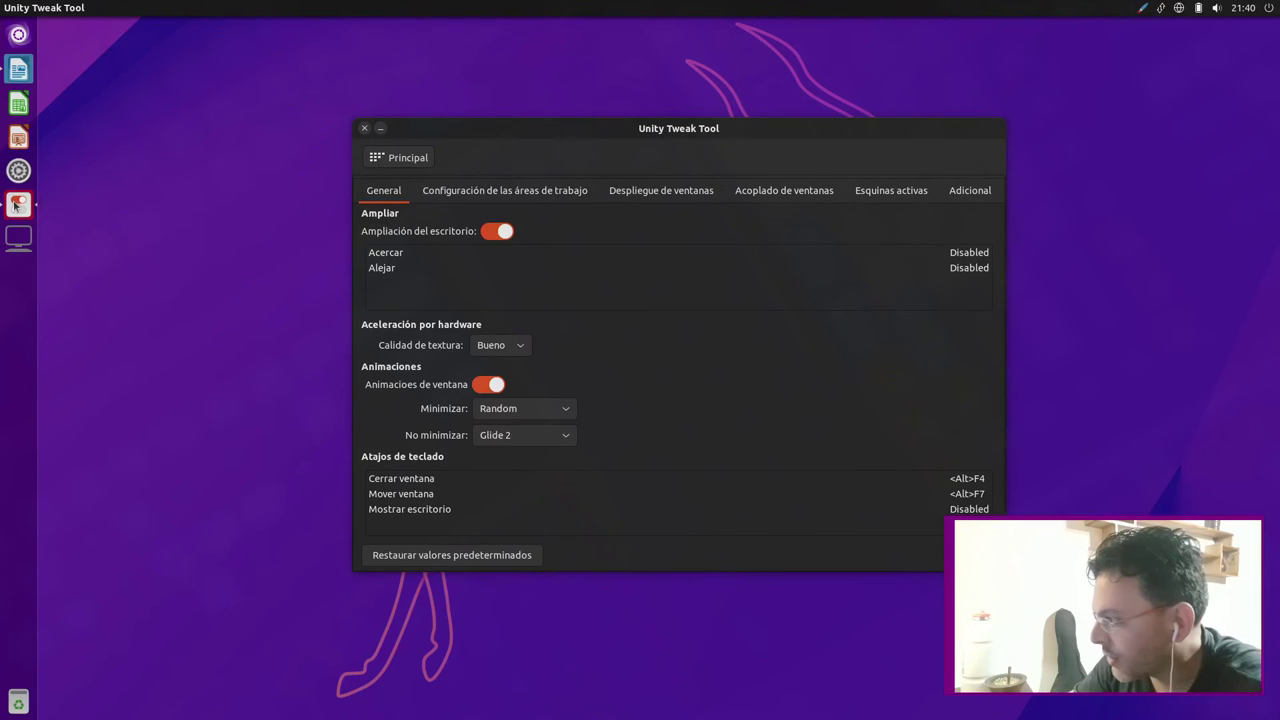
left_click(16, 206)
left_click(16, 206)
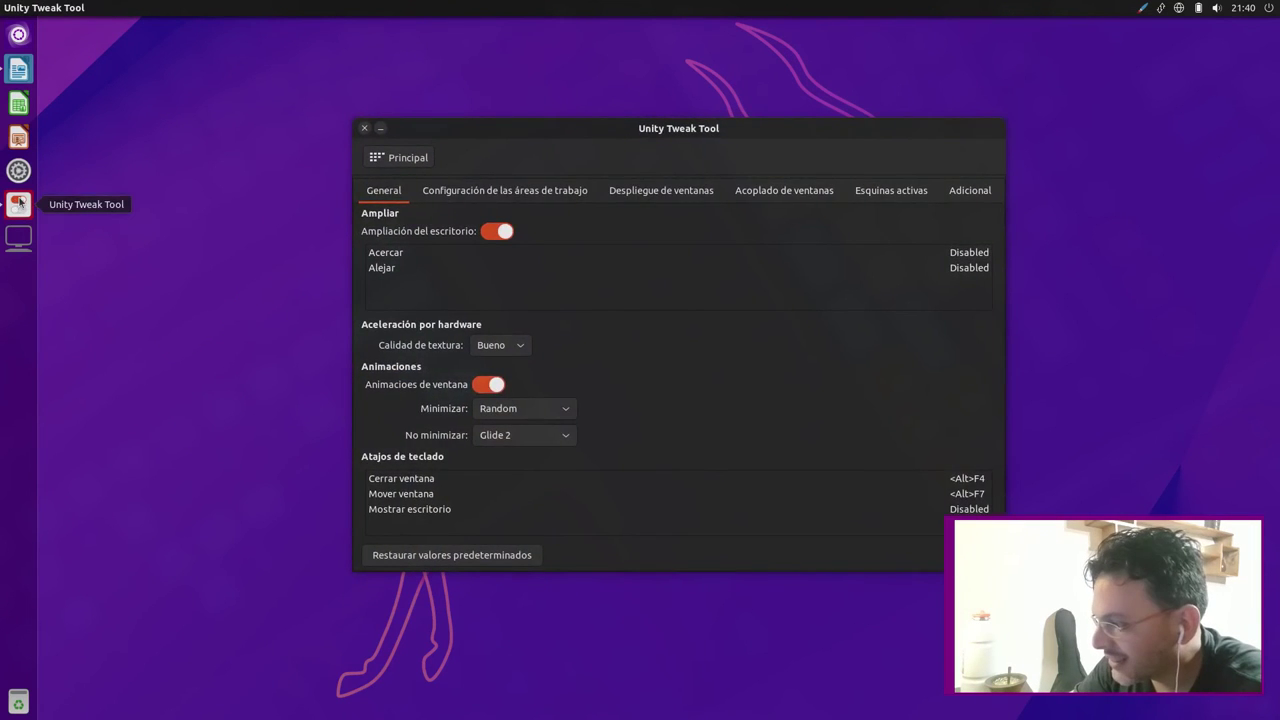
left_click(18, 203)
left_click(17, 200)
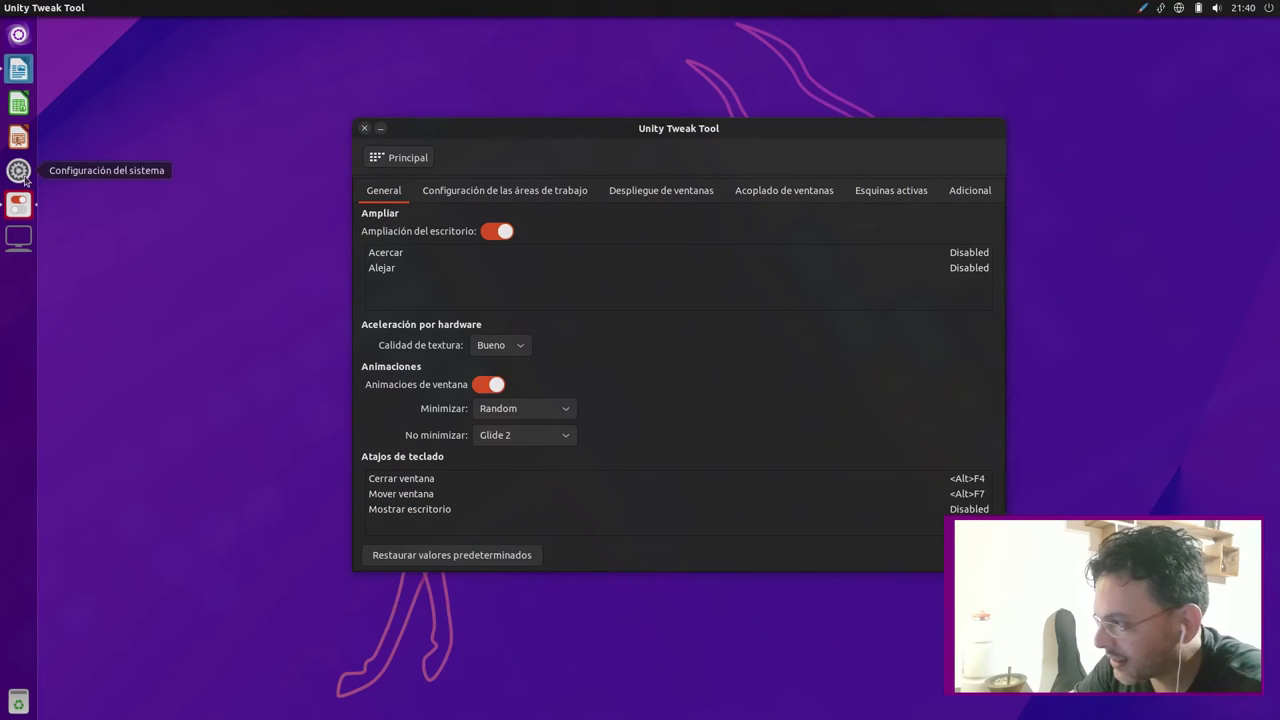
left_click(18, 206)
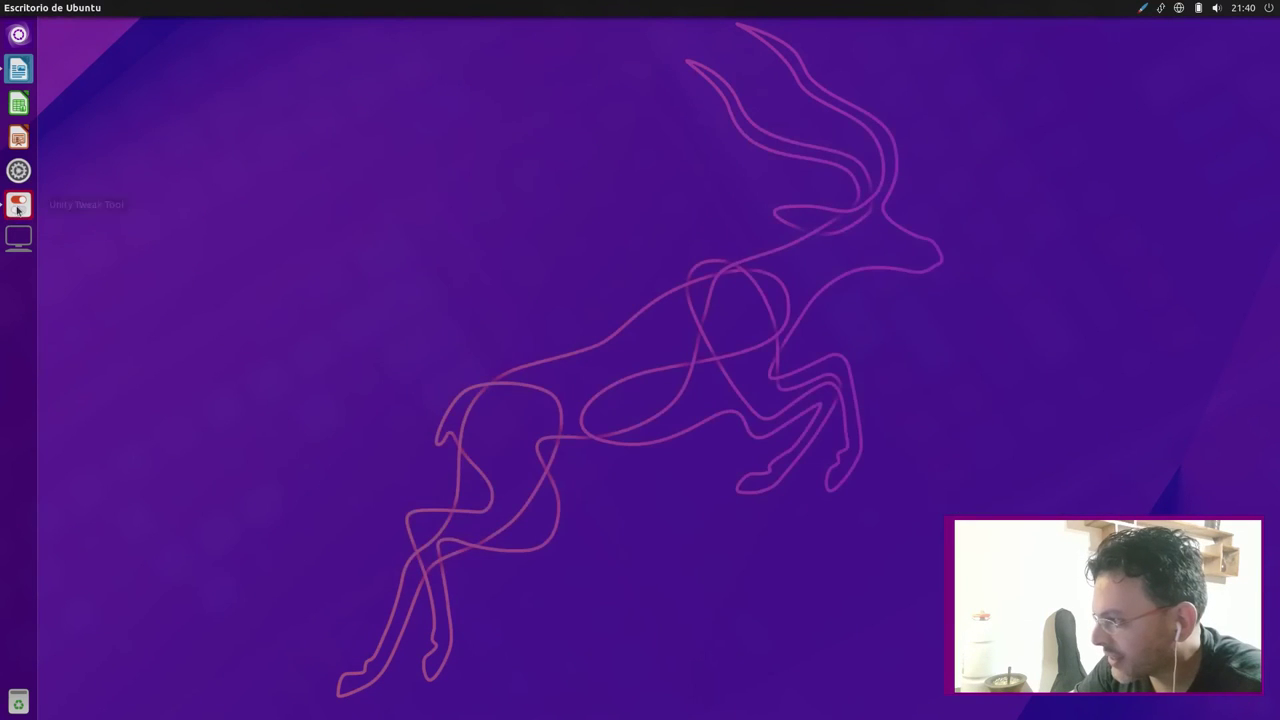
left_click(18, 206)
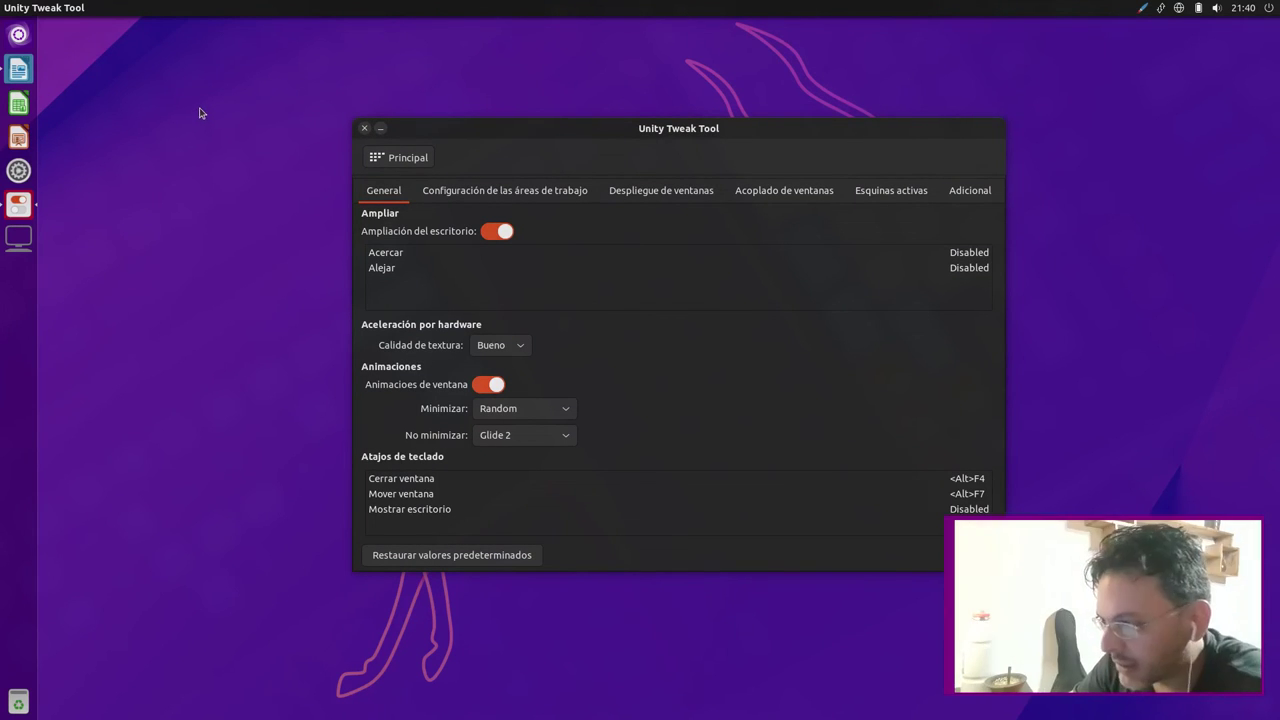
left_click(10, 243)
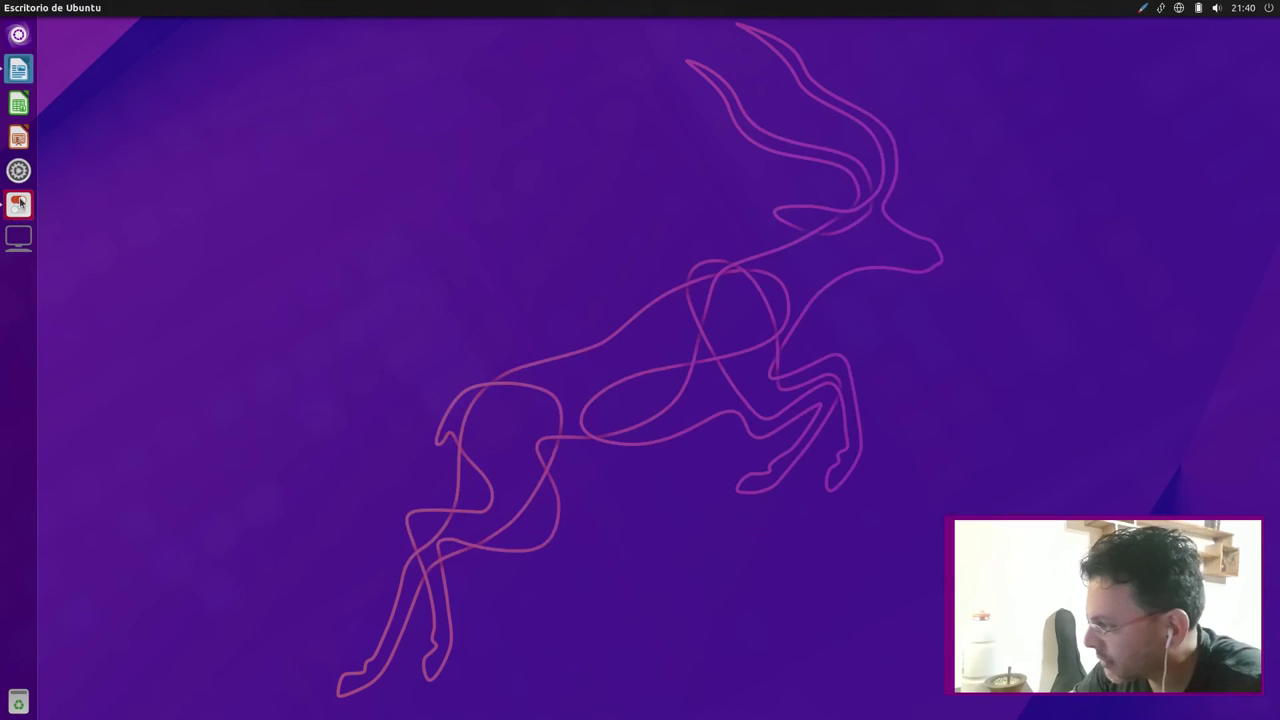
- Restore and minimize Unity Tweak Tool several more times to watch the animations, then keep Random as the minimize animation
left_click(16, 204)
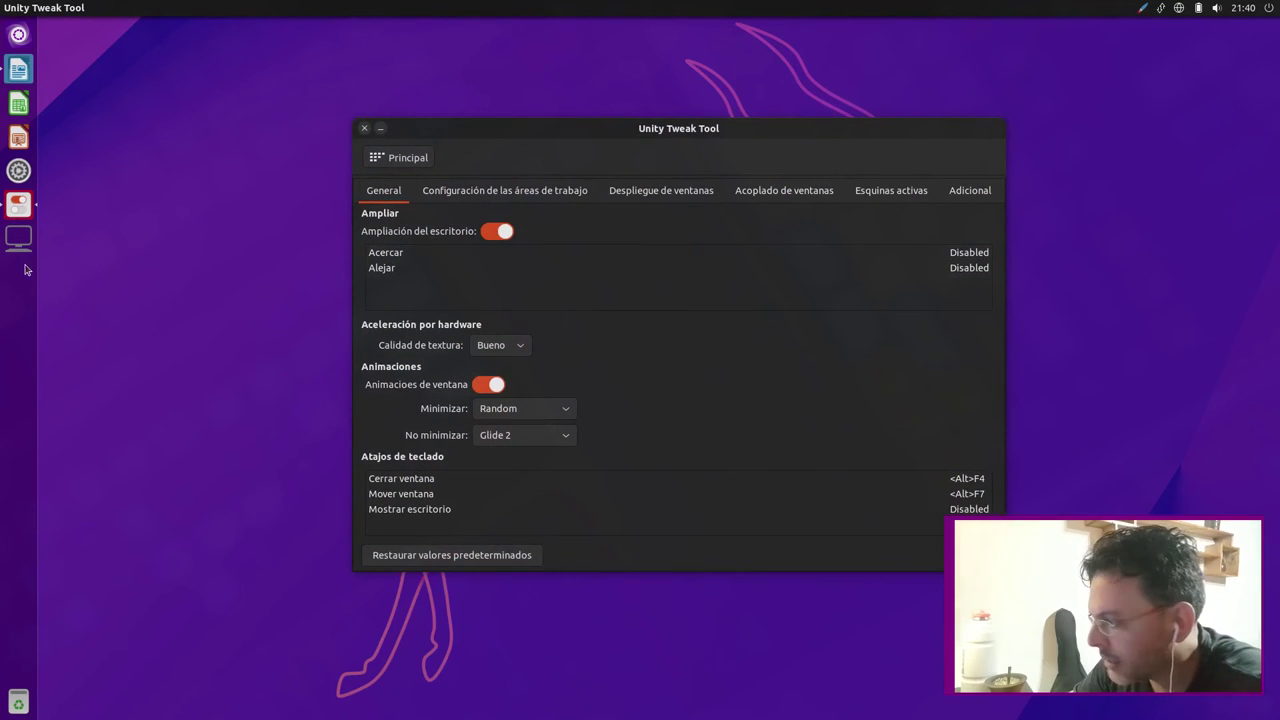
left_click(20, 204)
left_click(20, 204)
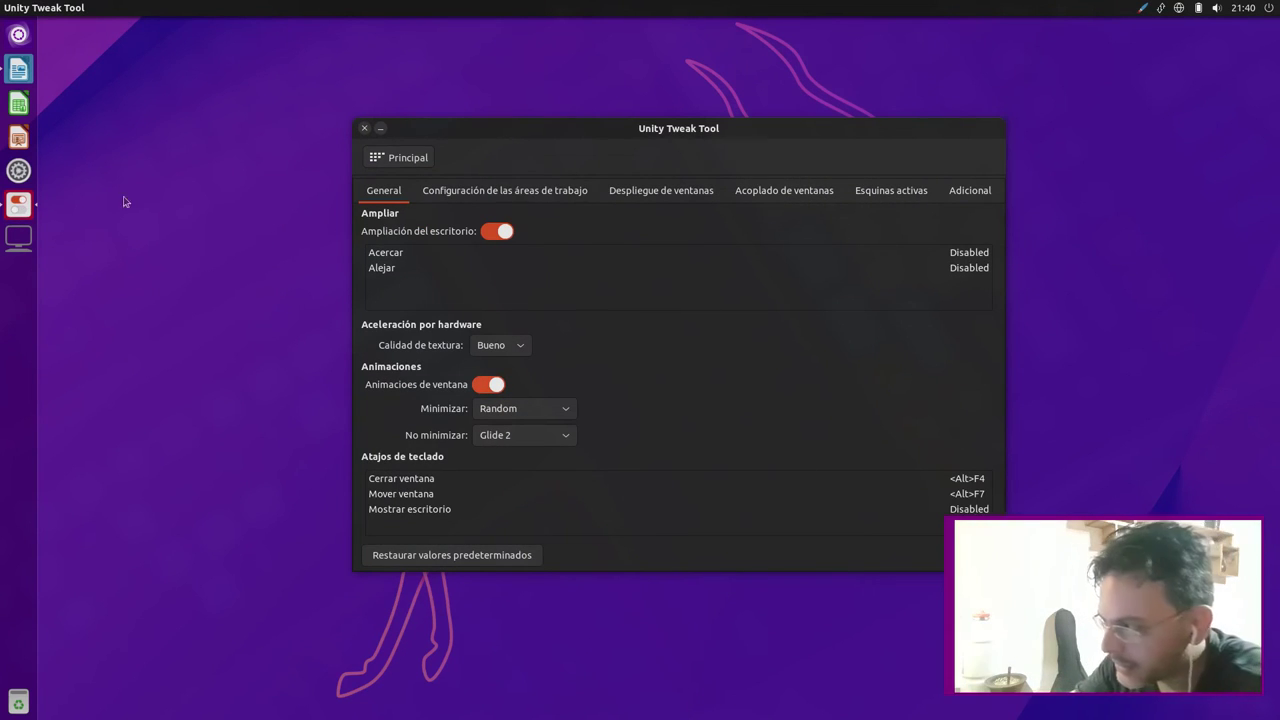
left_click(15, 210)
left_click(15, 210)
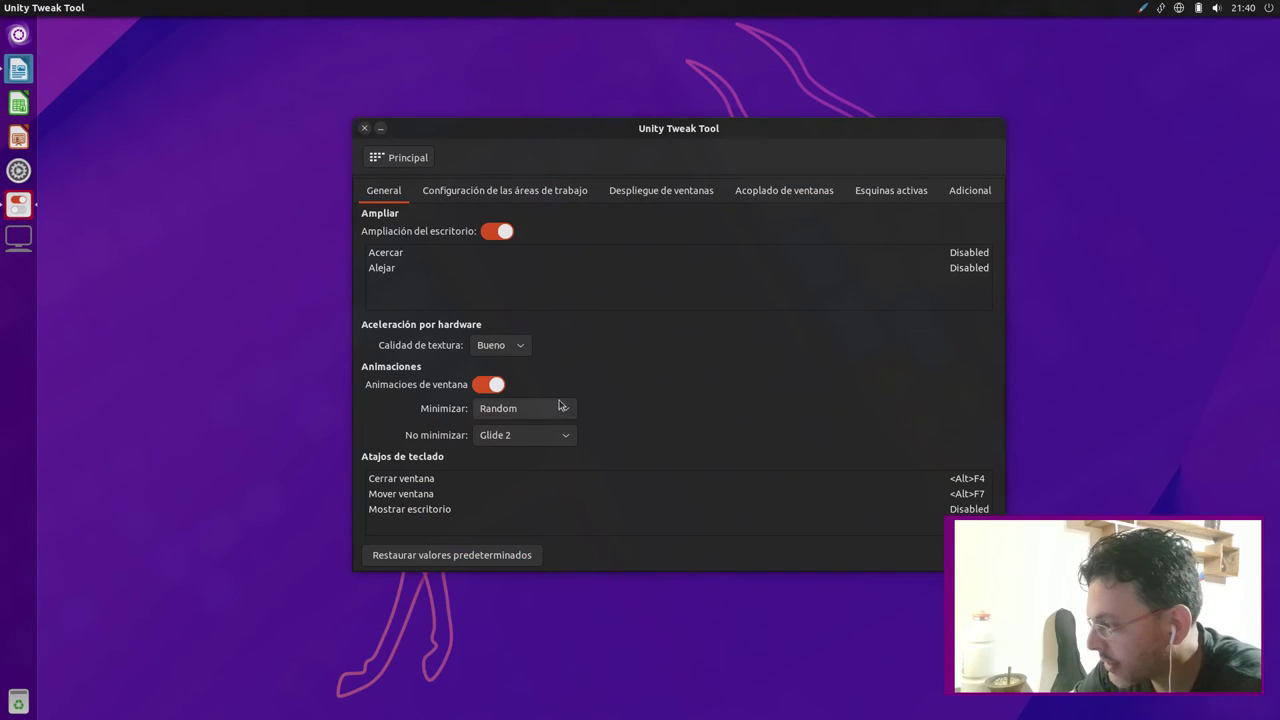
left_click(562, 414)
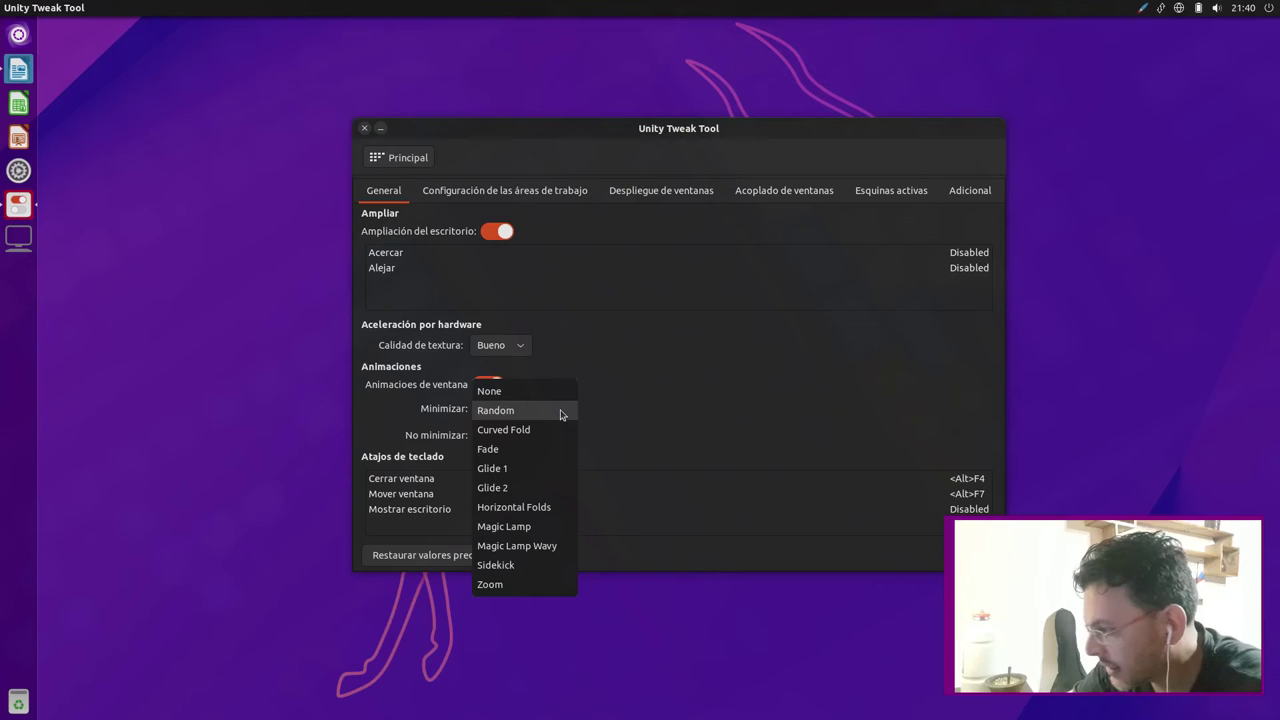
left_click(560, 412)
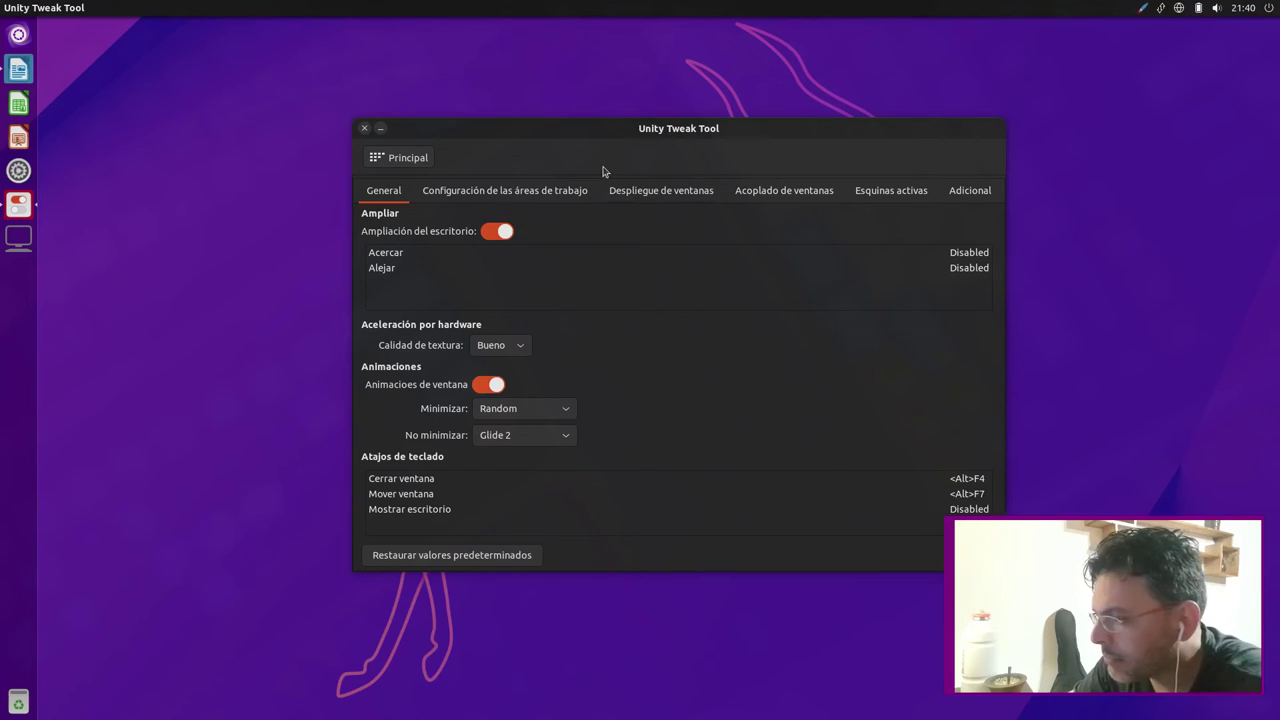
- Show the workspace configuration settings, then minimize and restore Unity Tweak Tool once
left_click(574, 193)
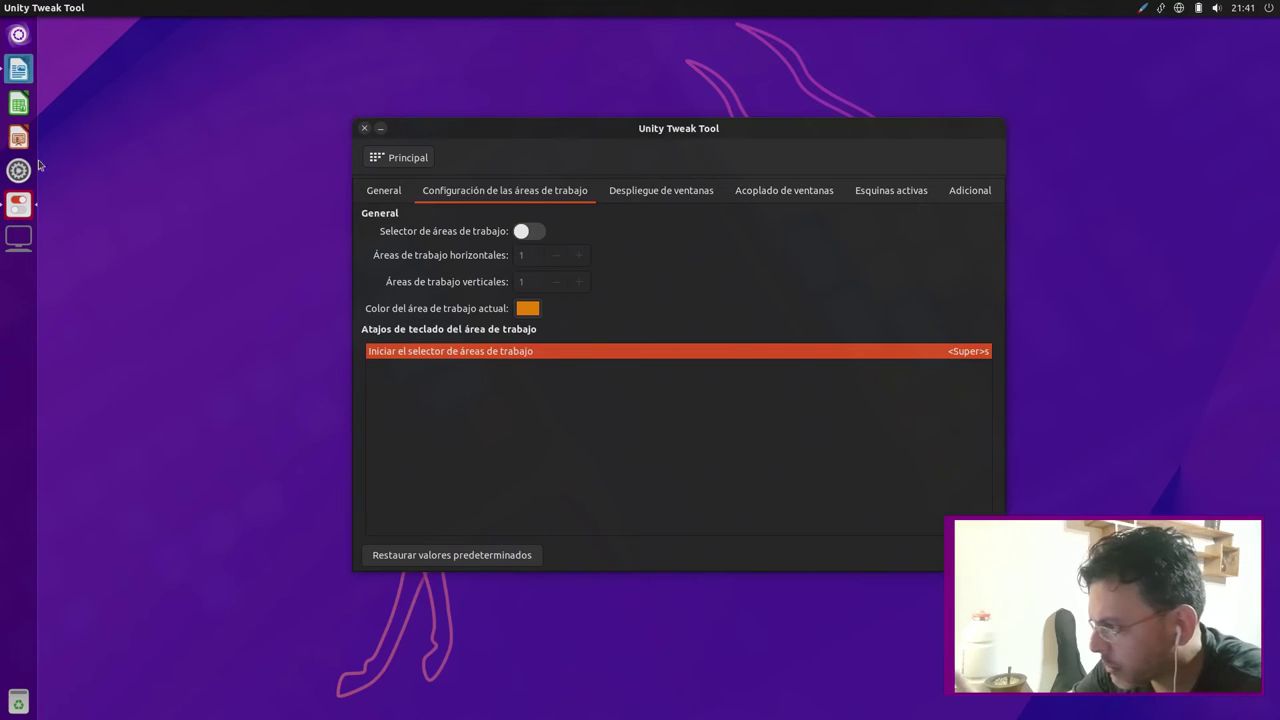
left_click(22, 206)
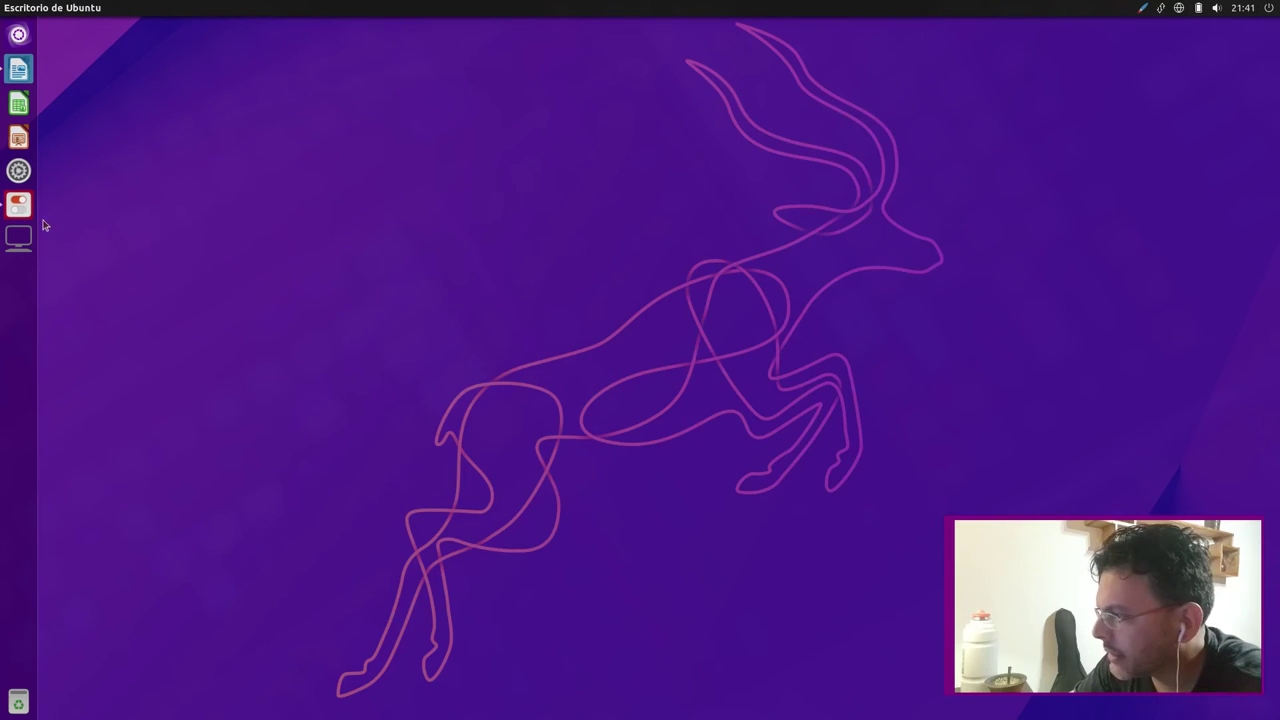
left_click(15, 205)
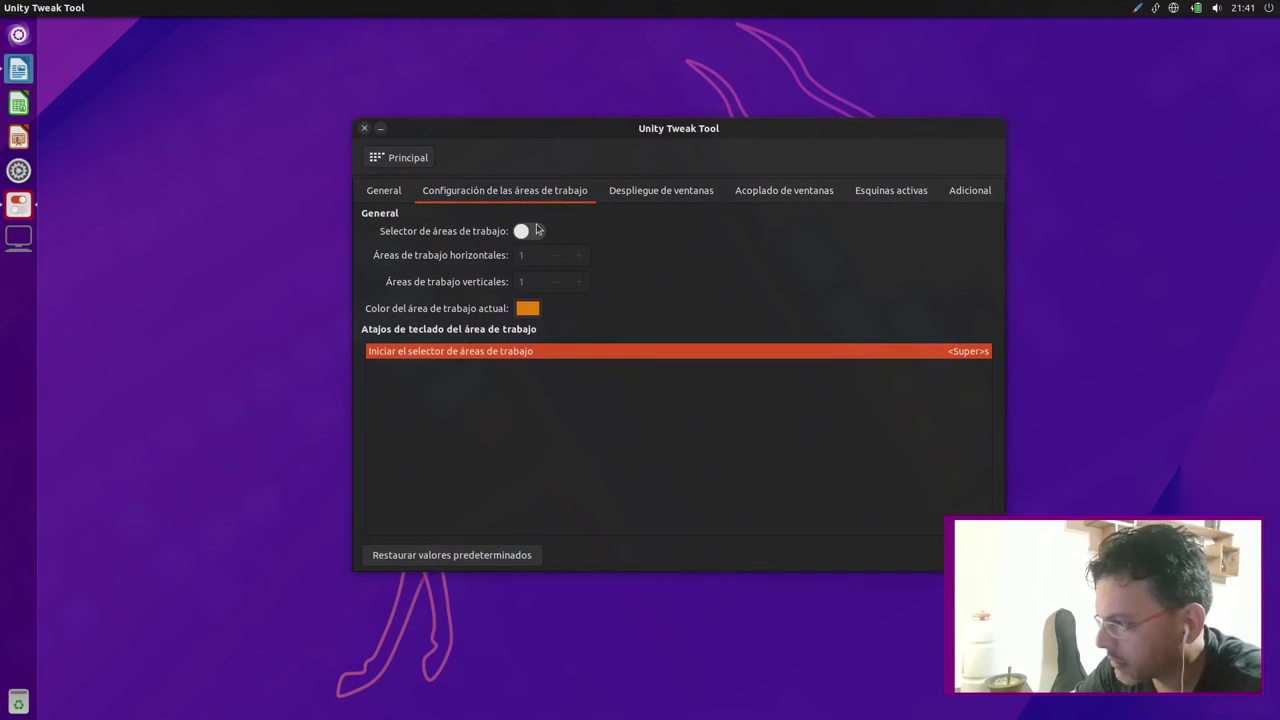
- Review the window spread and window snapping settings, checking the snapping options of the upper-right corner and leaving it at Mitad derecha
left_click(662, 195)
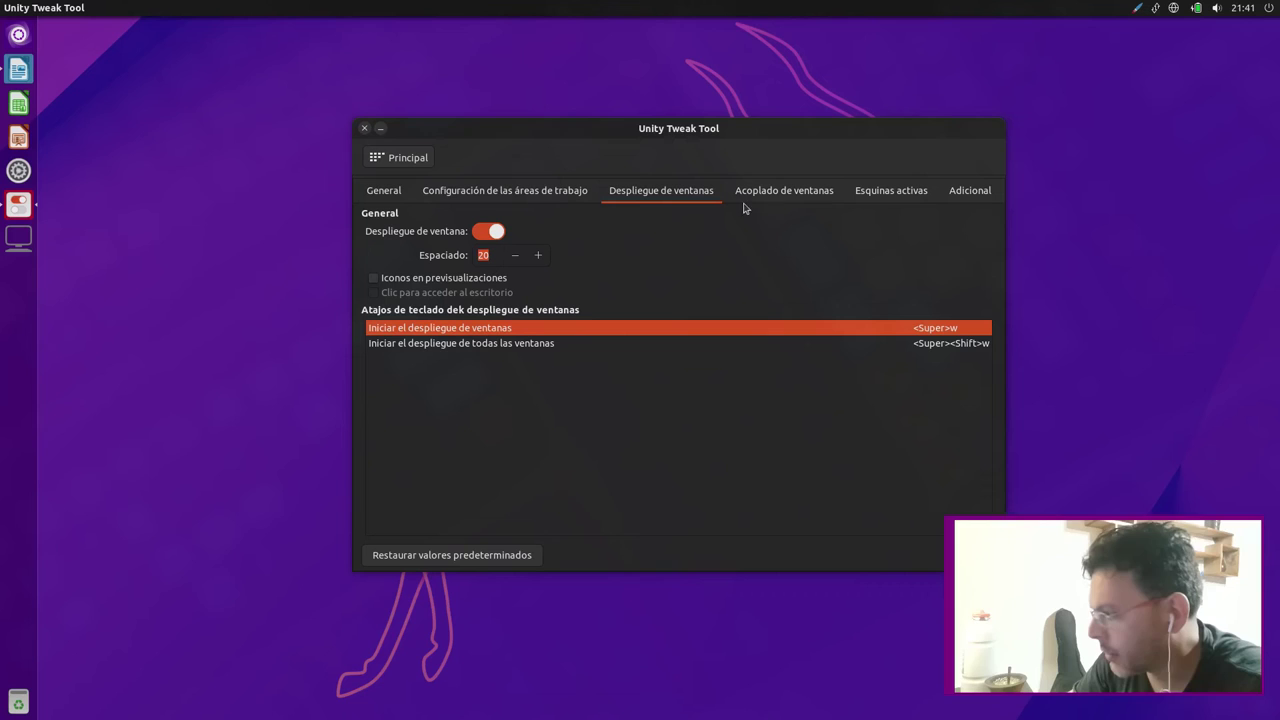
left_click(792, 192)
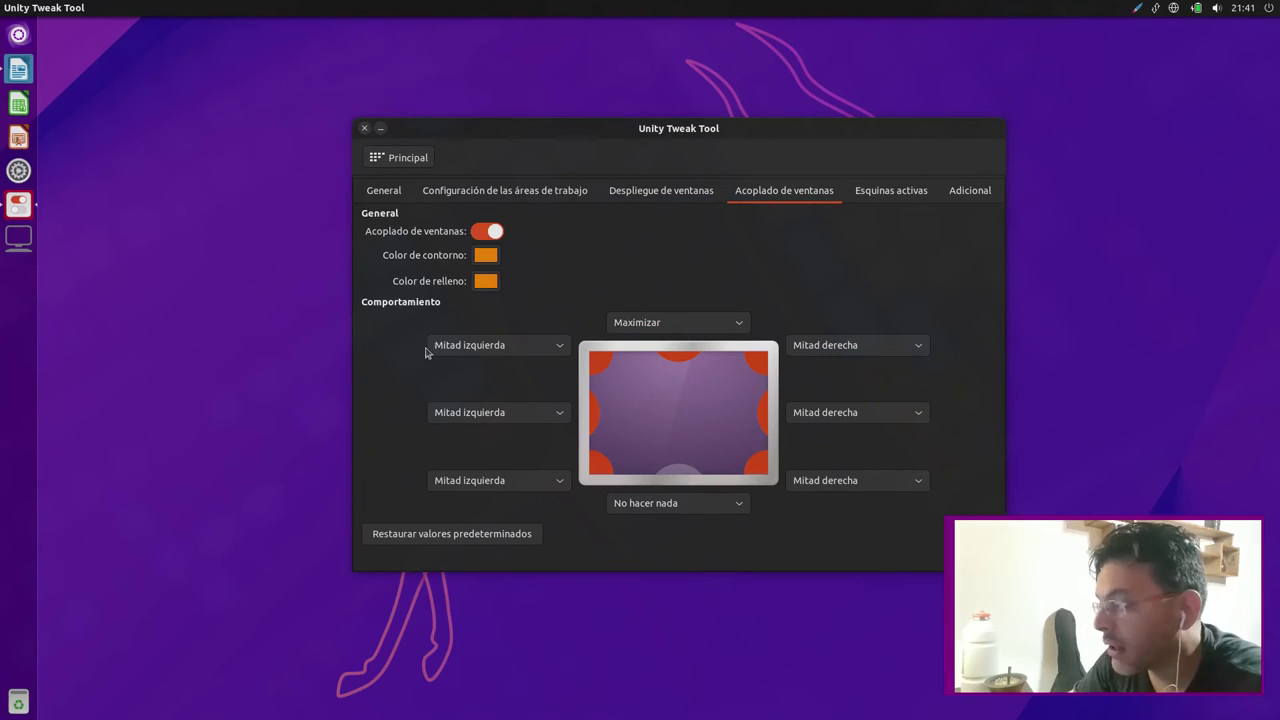
left_click(903, 348)
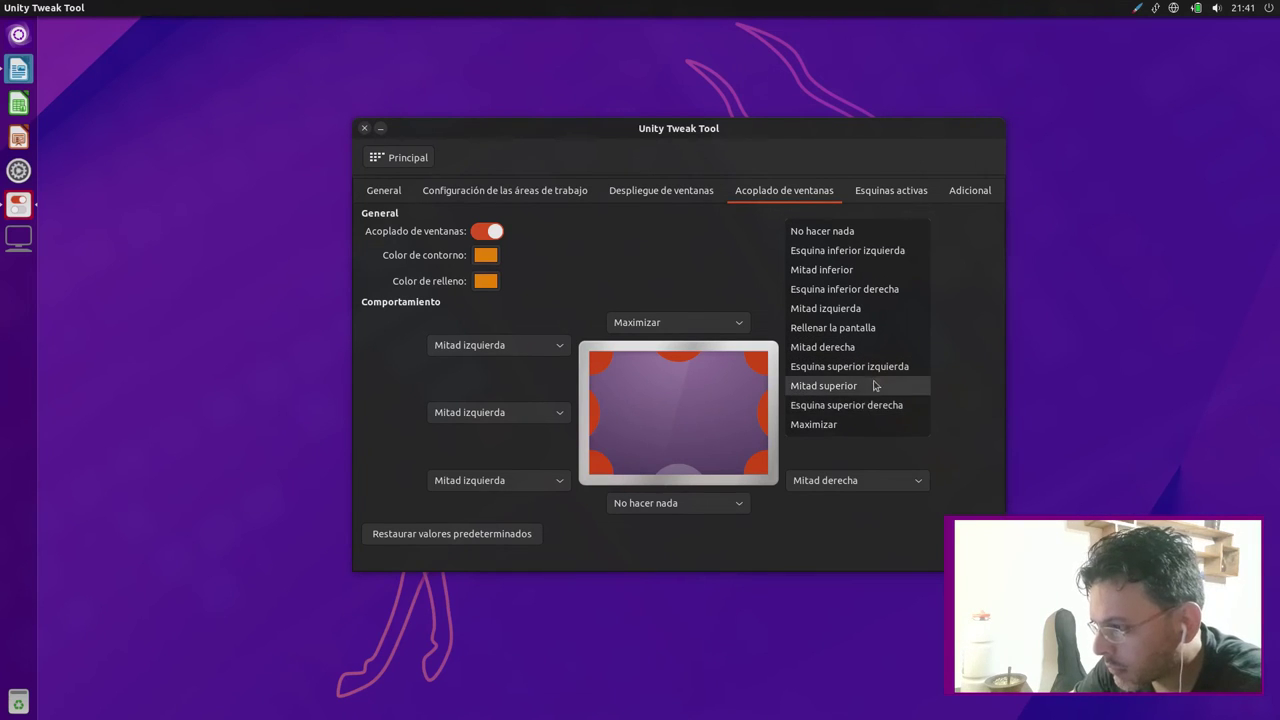
left_click(757, 368)
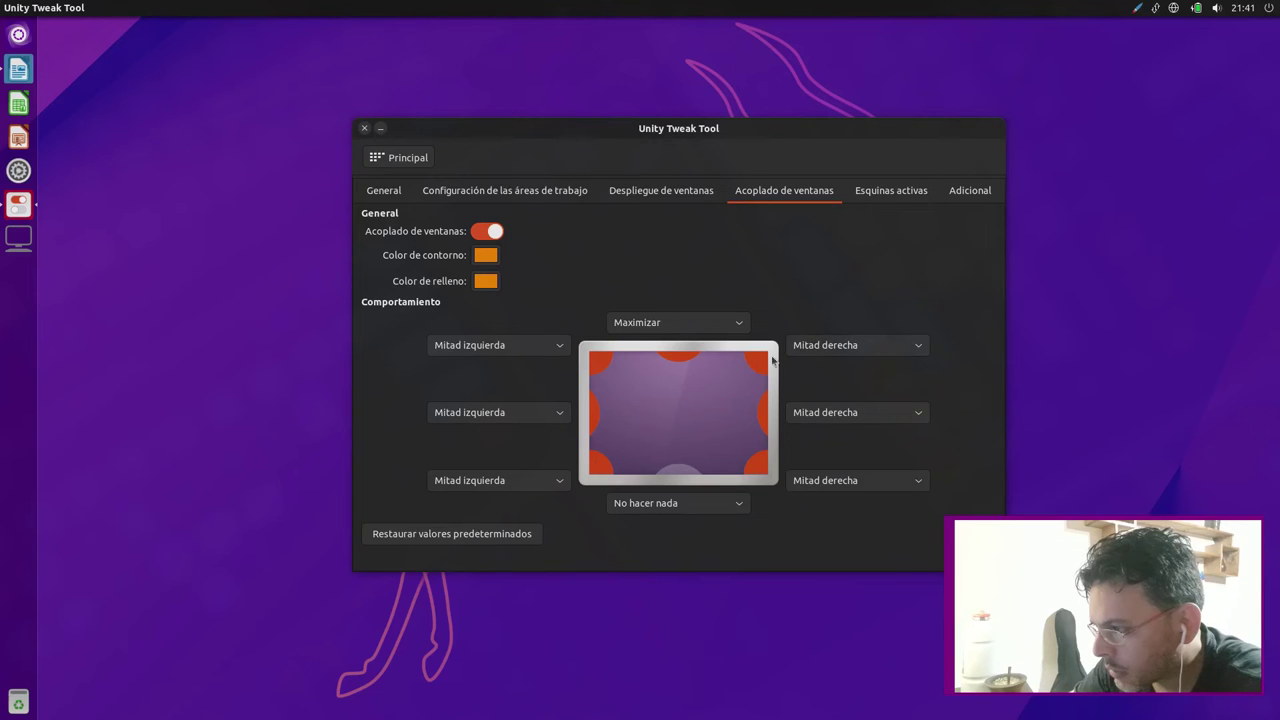
left_click(815, 346)
left_click(823, 346)
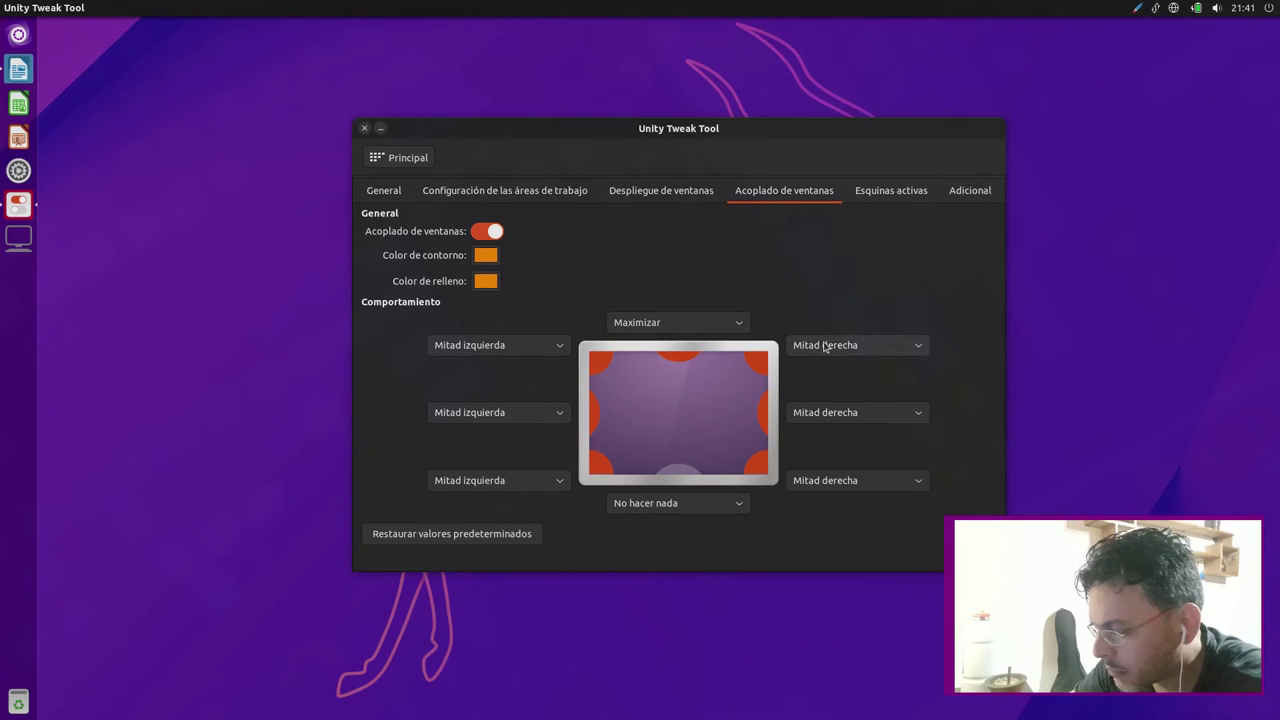
- Set the upper-right hot corner of the screen to Desplegar todas las ventanas
left_click(903, 192)
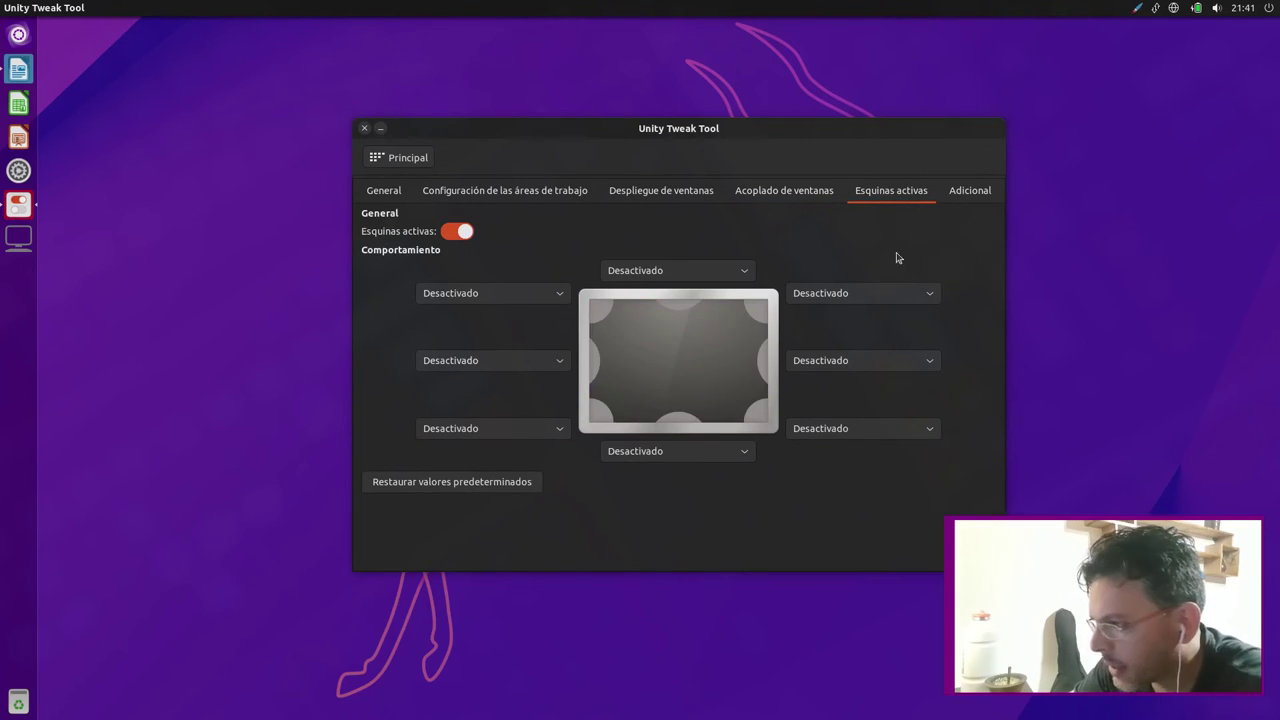
left_click(887, 297)
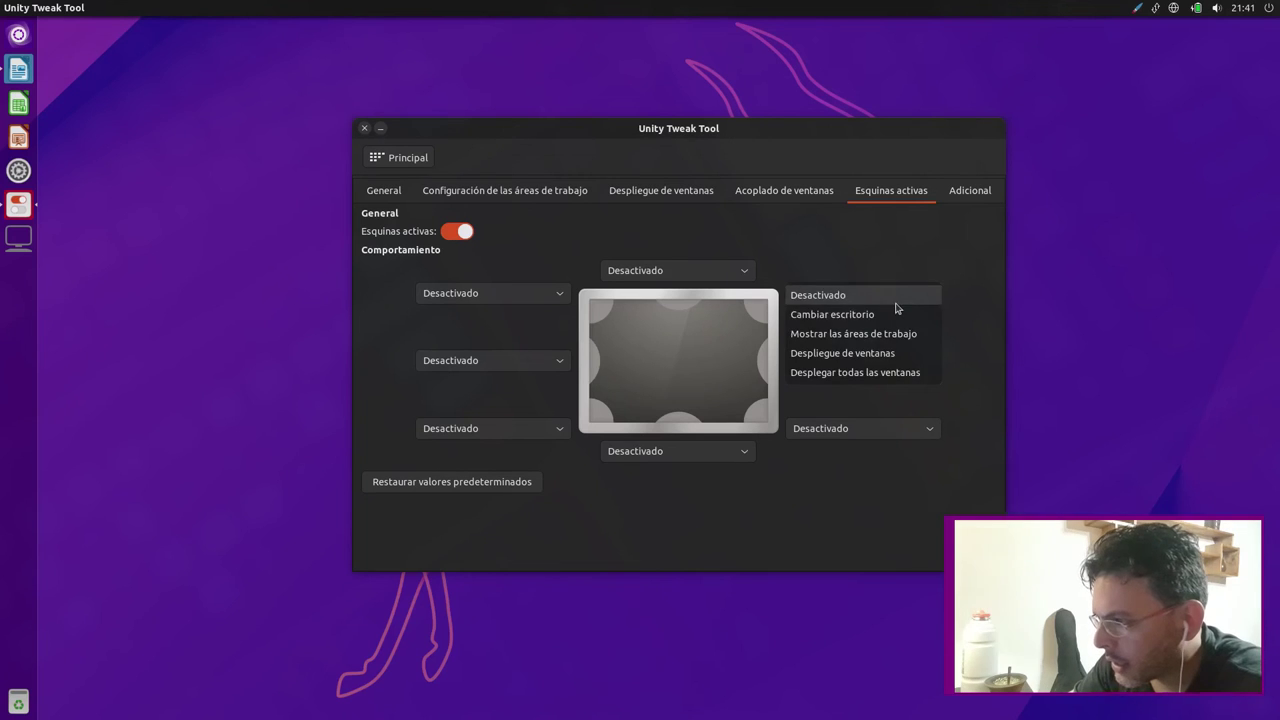
left_click(893, 372)
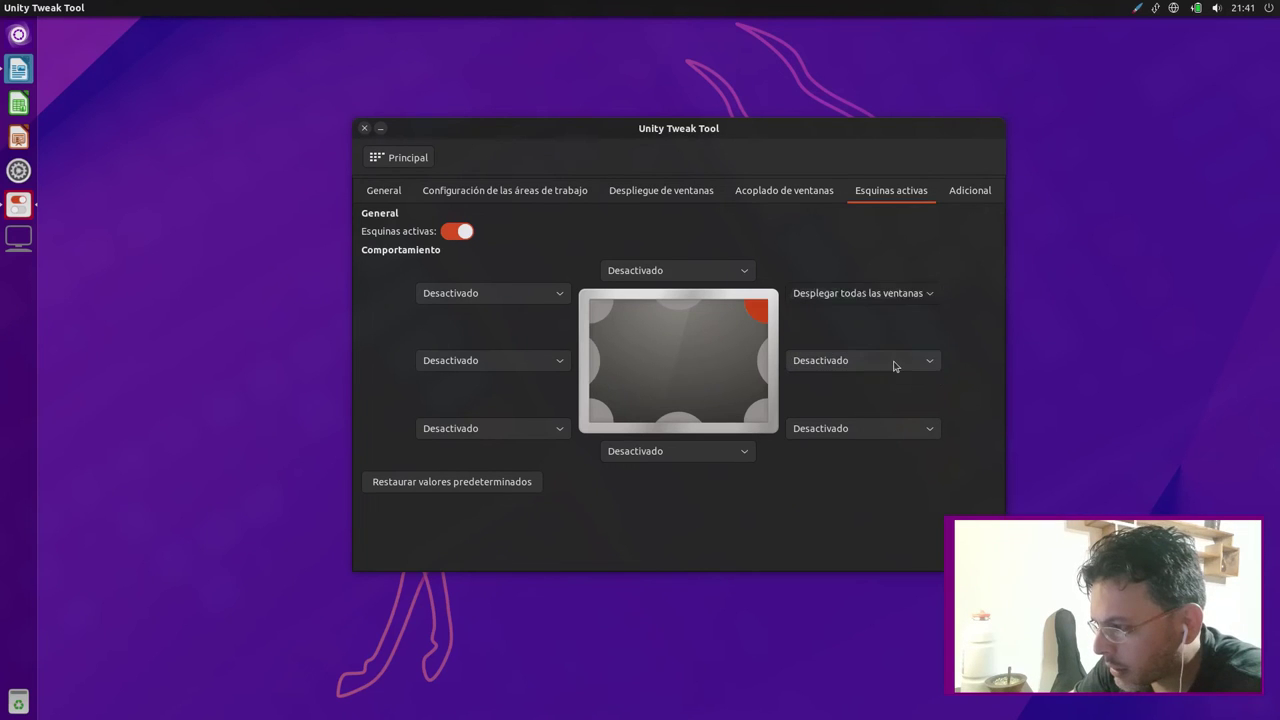
- Show the window manager's additional settings, bring up LibreOffice Writer, and test spreading all windows, choosing Writer from the spread
left_click(955, 192)
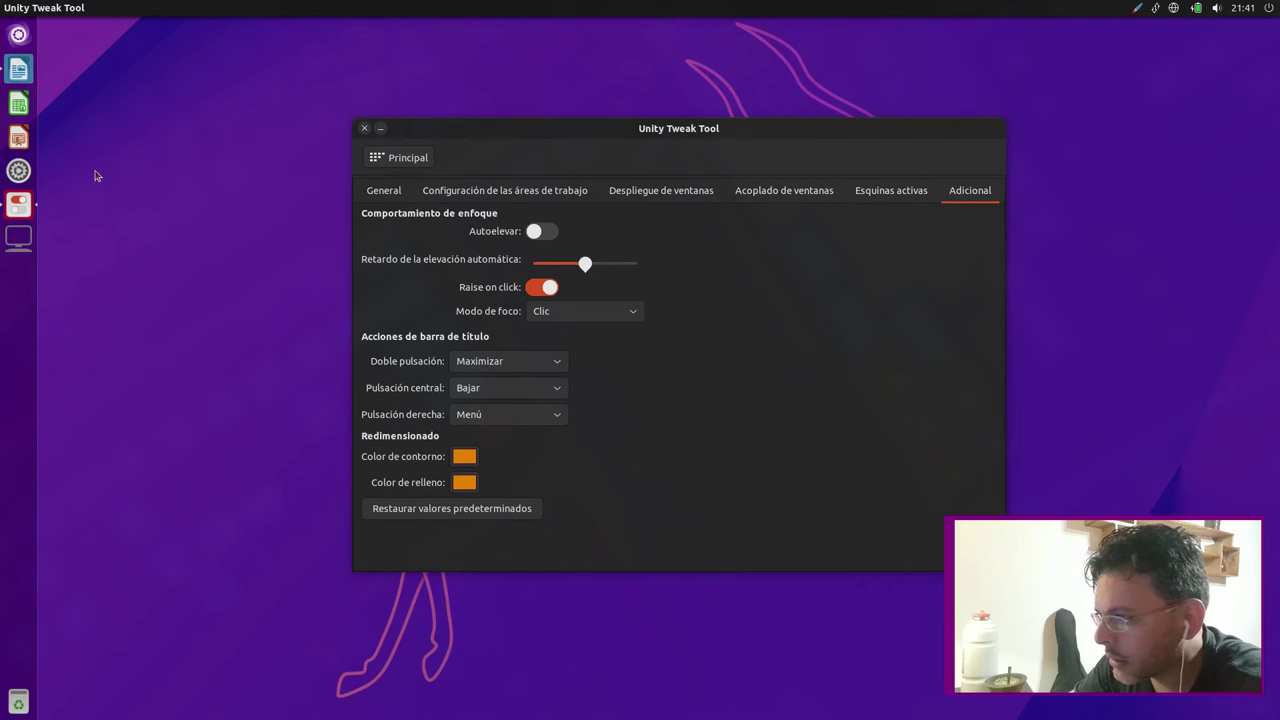
left_click(19, 68)
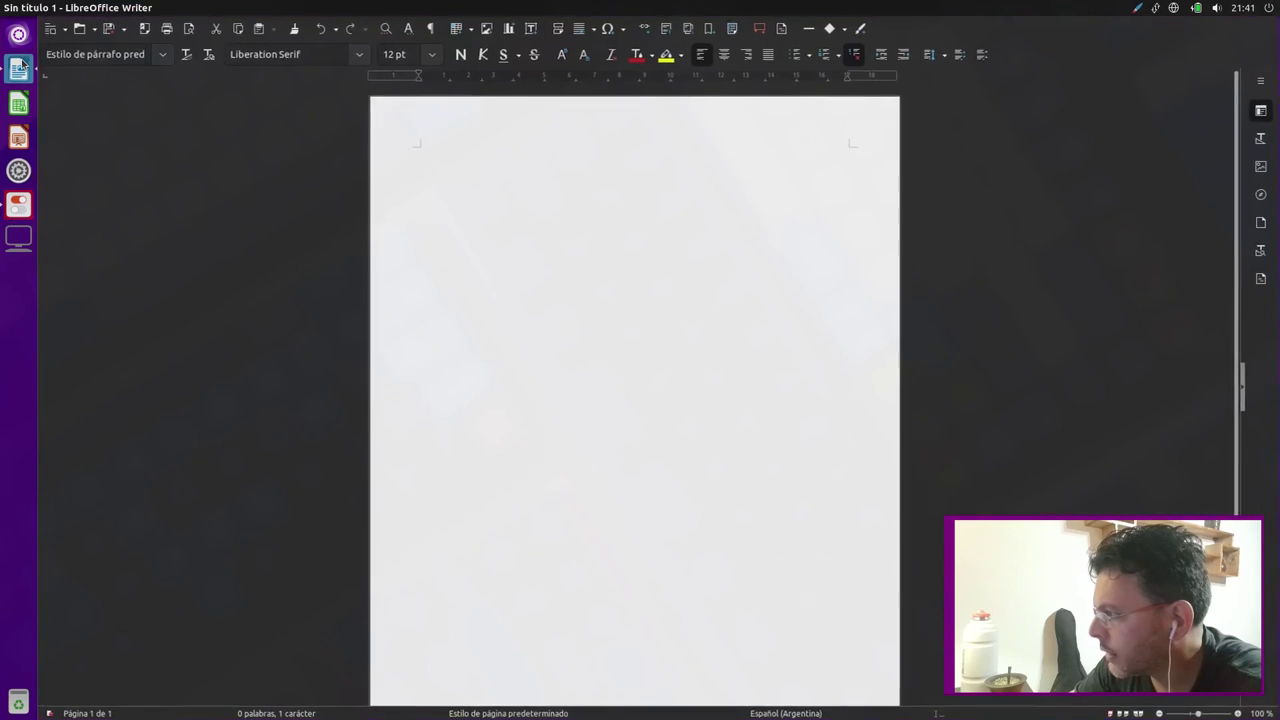
left_click(19, 68)
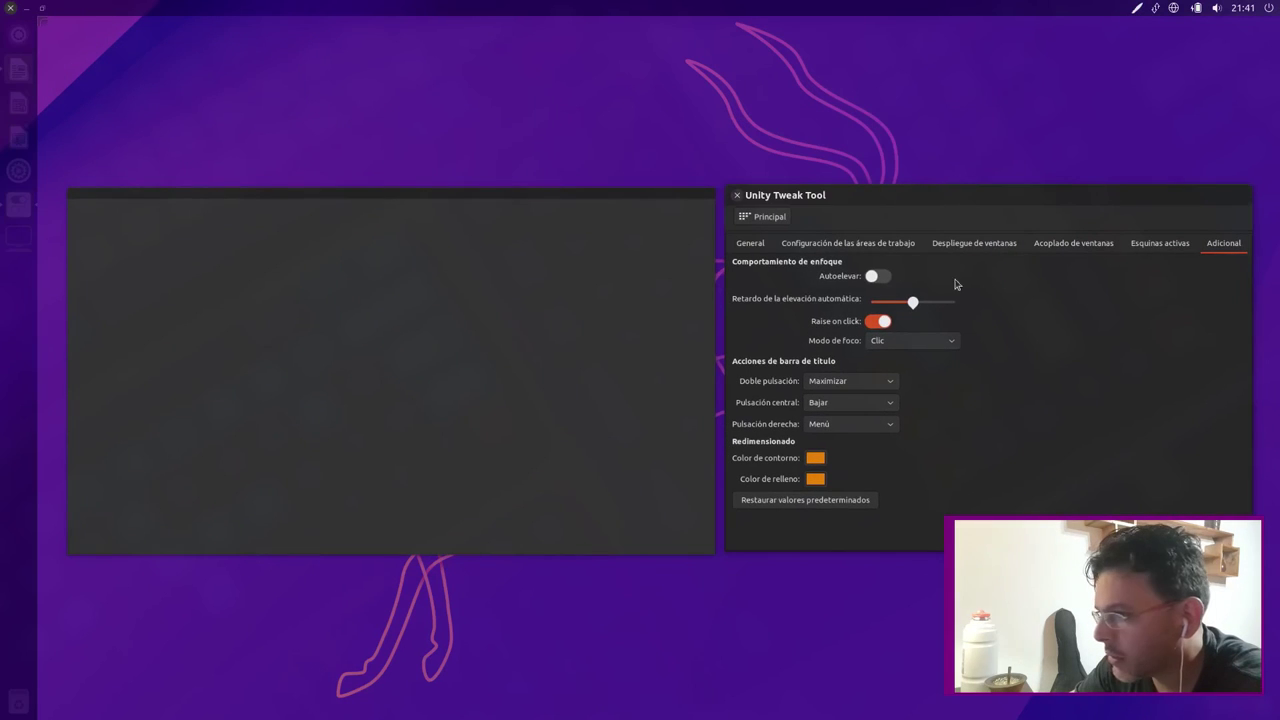
left_click(1151, 394)
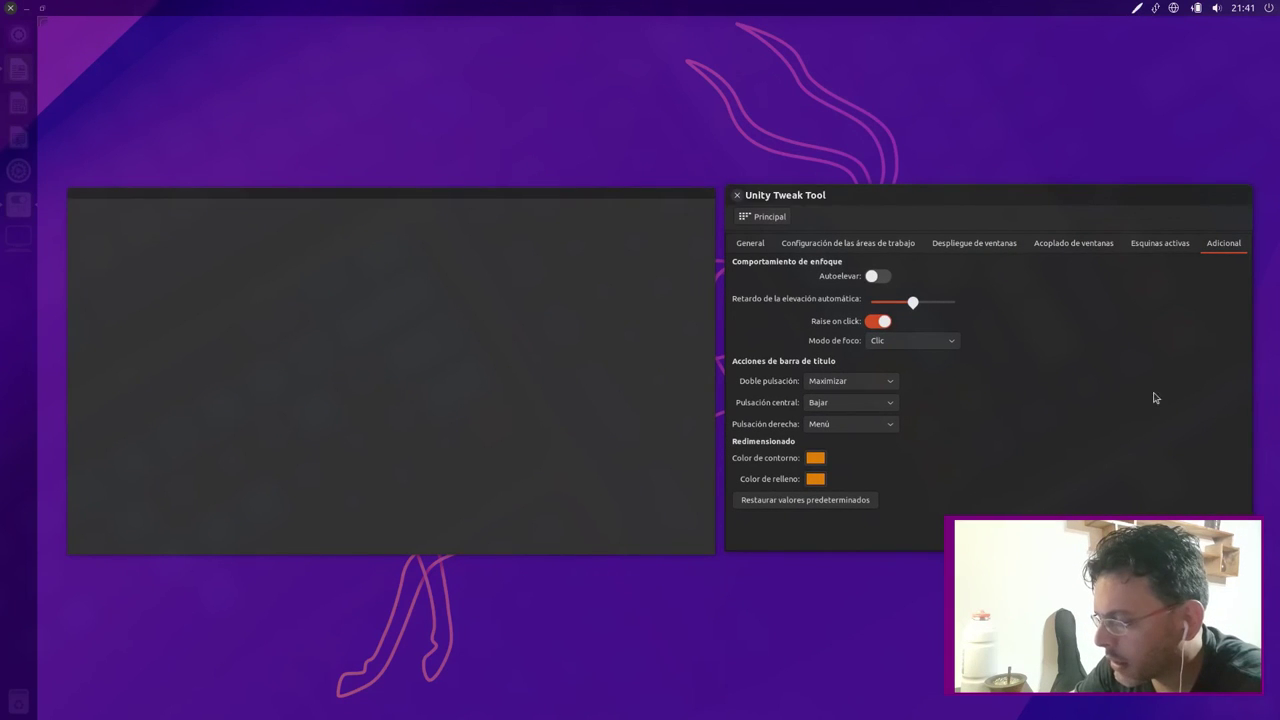
left_click(317, 394)
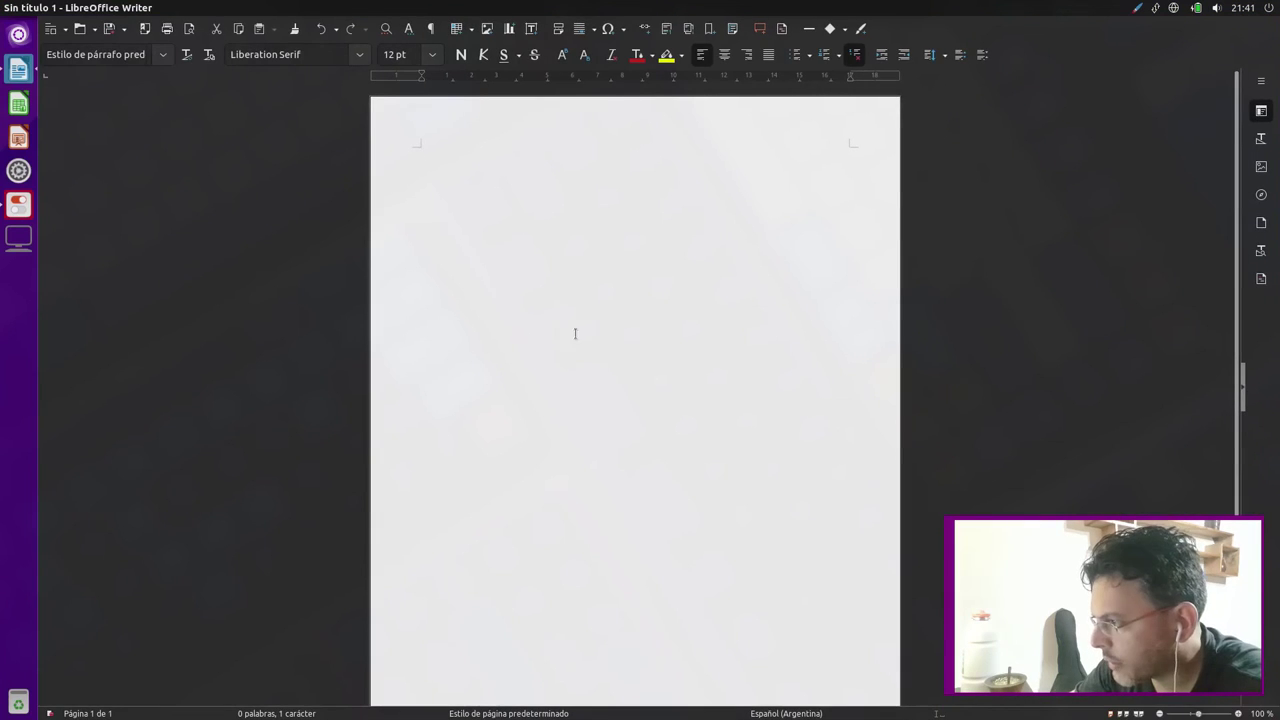
- Use the window spread to switch from Writer to Unity Tweak Tool and back to Writer
key("ctrl+super+Down")
left_click(1043, 366)
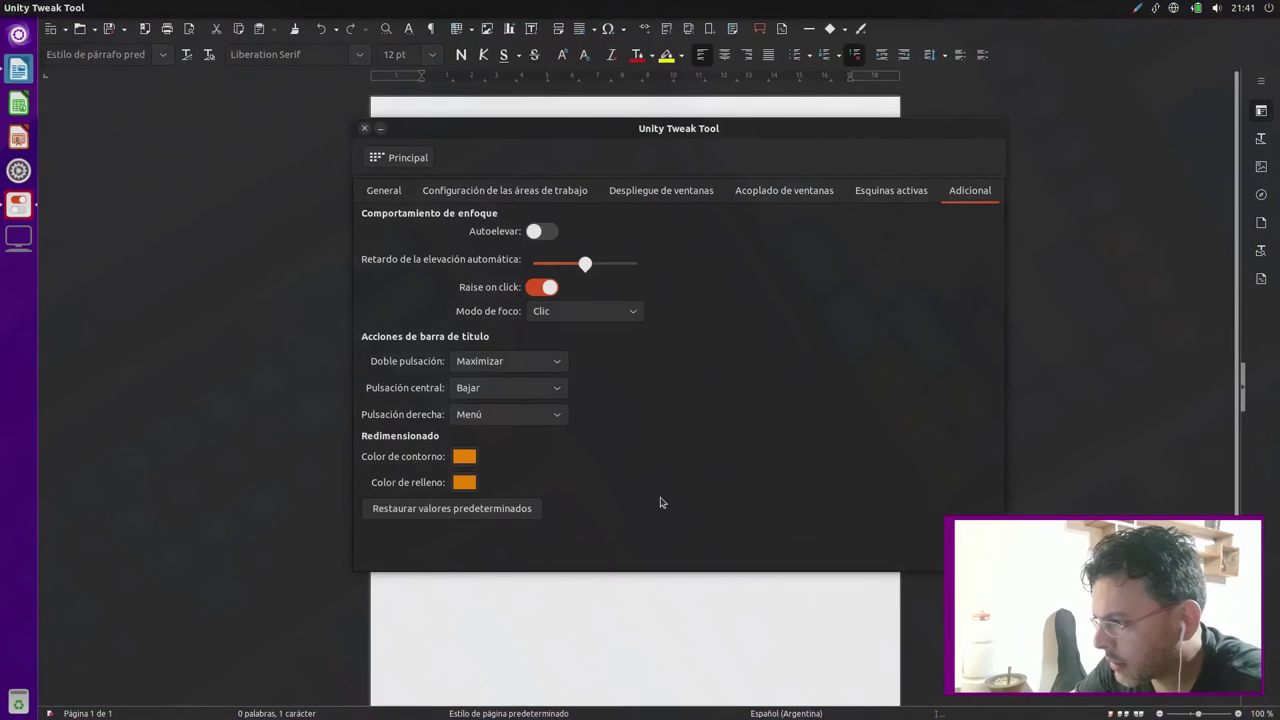
key("super+w")
left_click(349, 371)
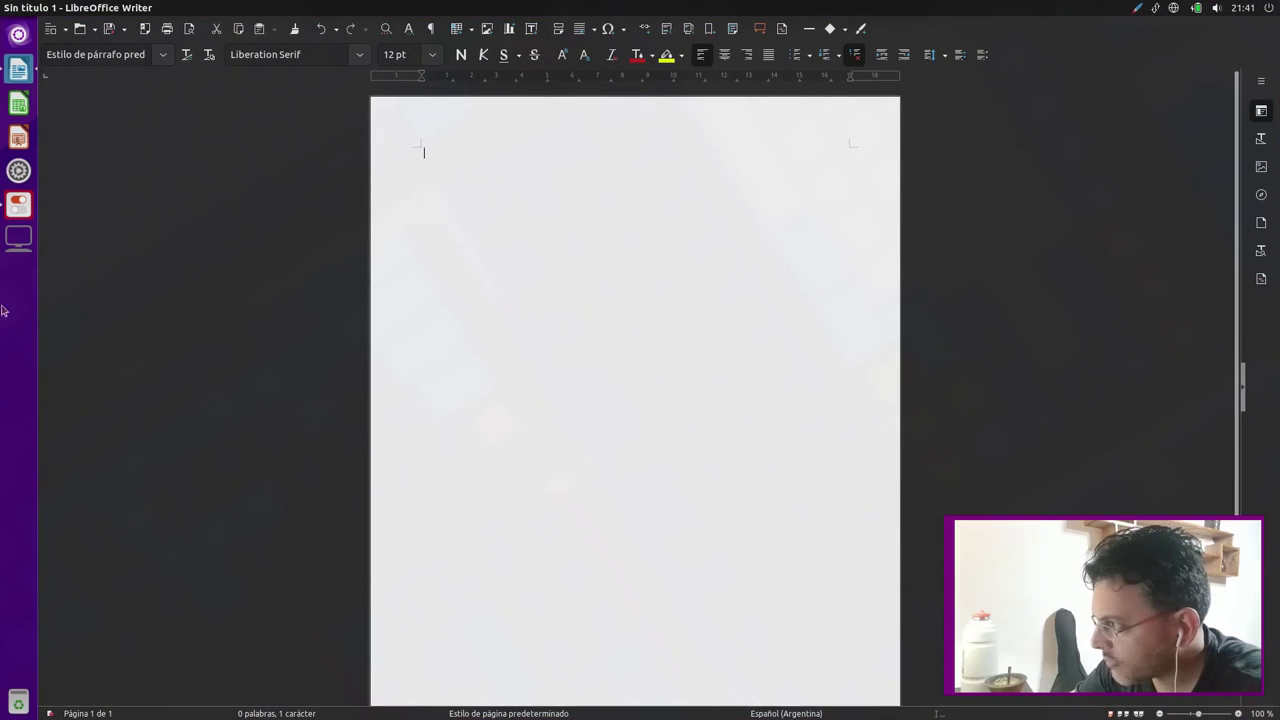
- Minimize Writer, spread all windows again, and choose Unity Tweak Tool
left_click(17, 78)
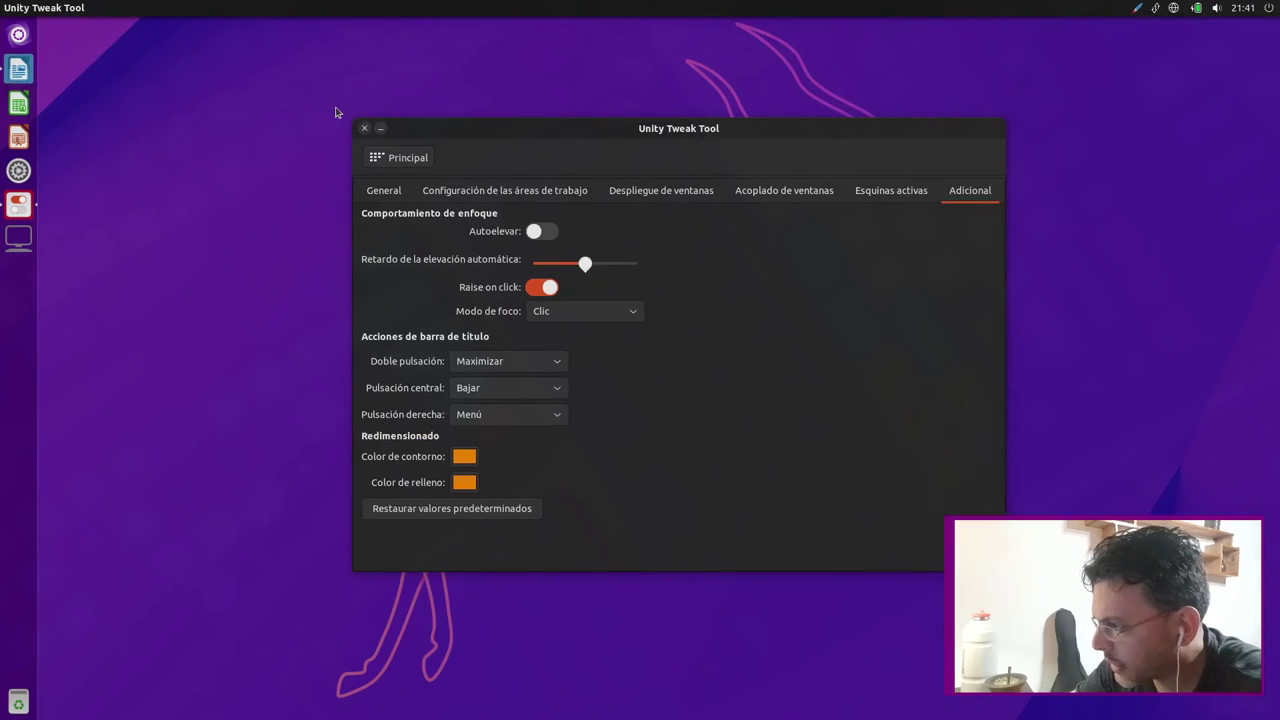
key("super+w")
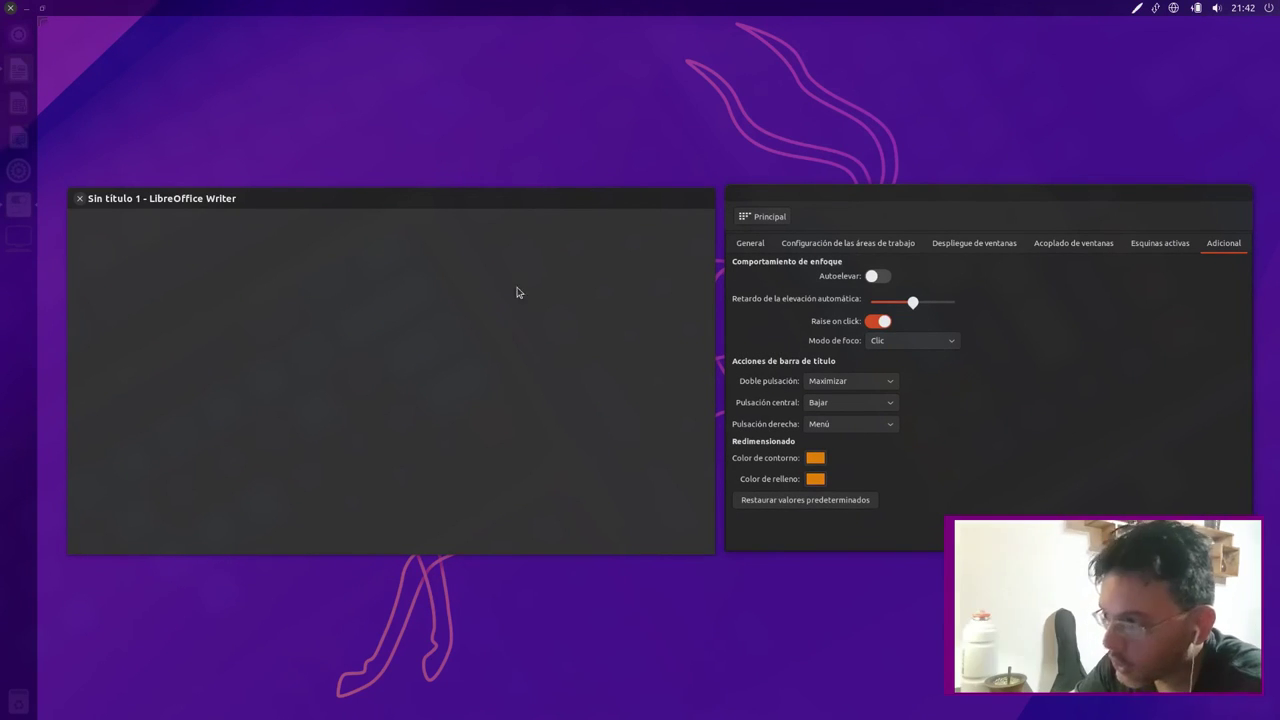
left_click(906, 354)
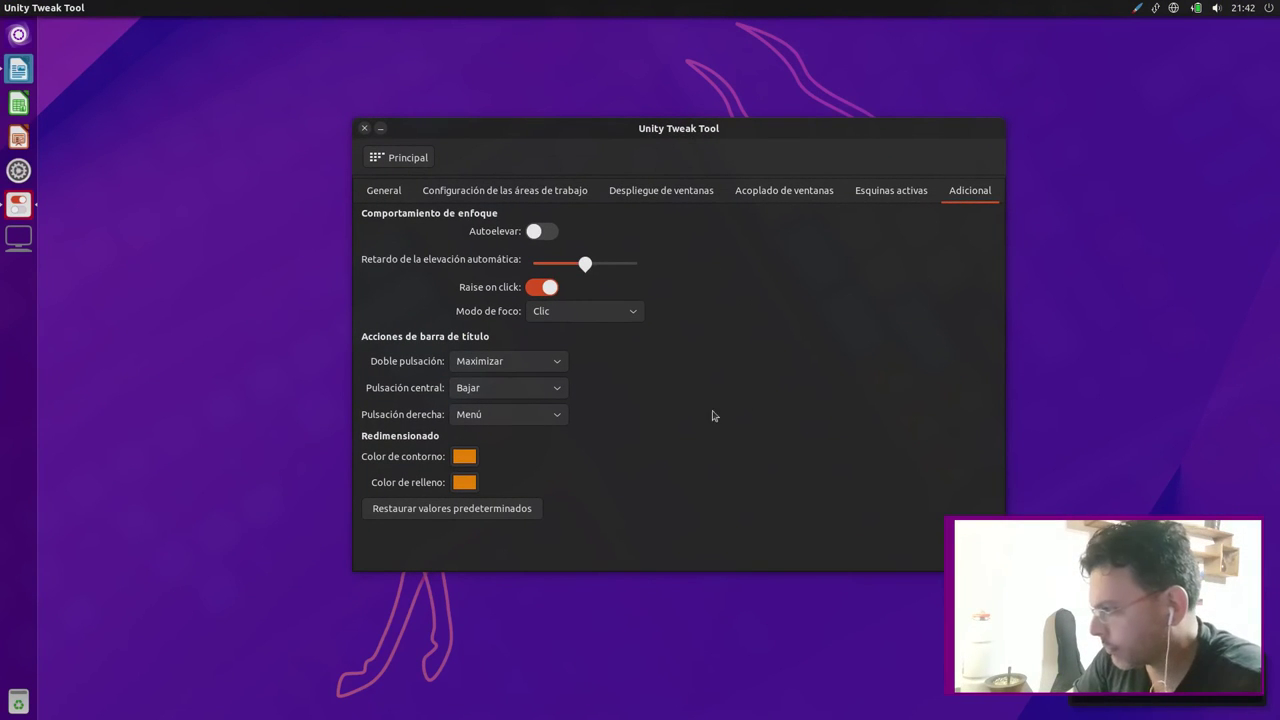
- Open the appearance theme settings from the main overview and apply the Ambiance theme
left_click(408, 157)
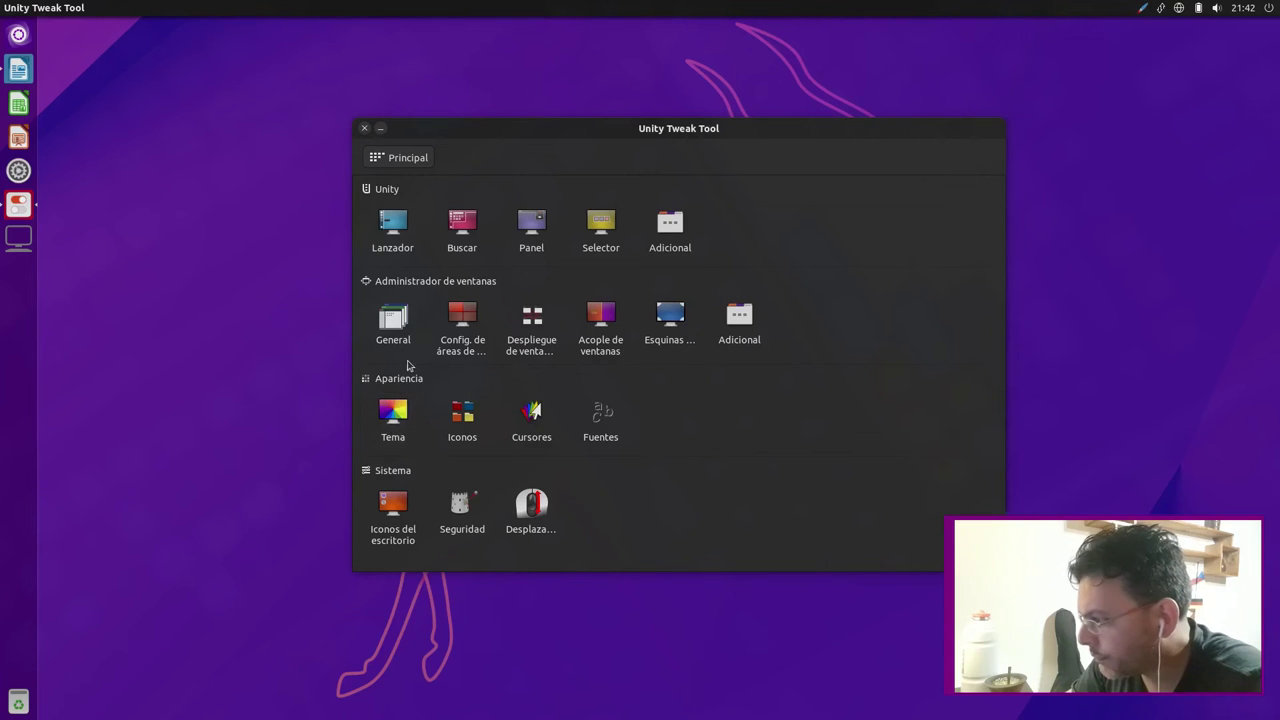
left_click(409, 428)
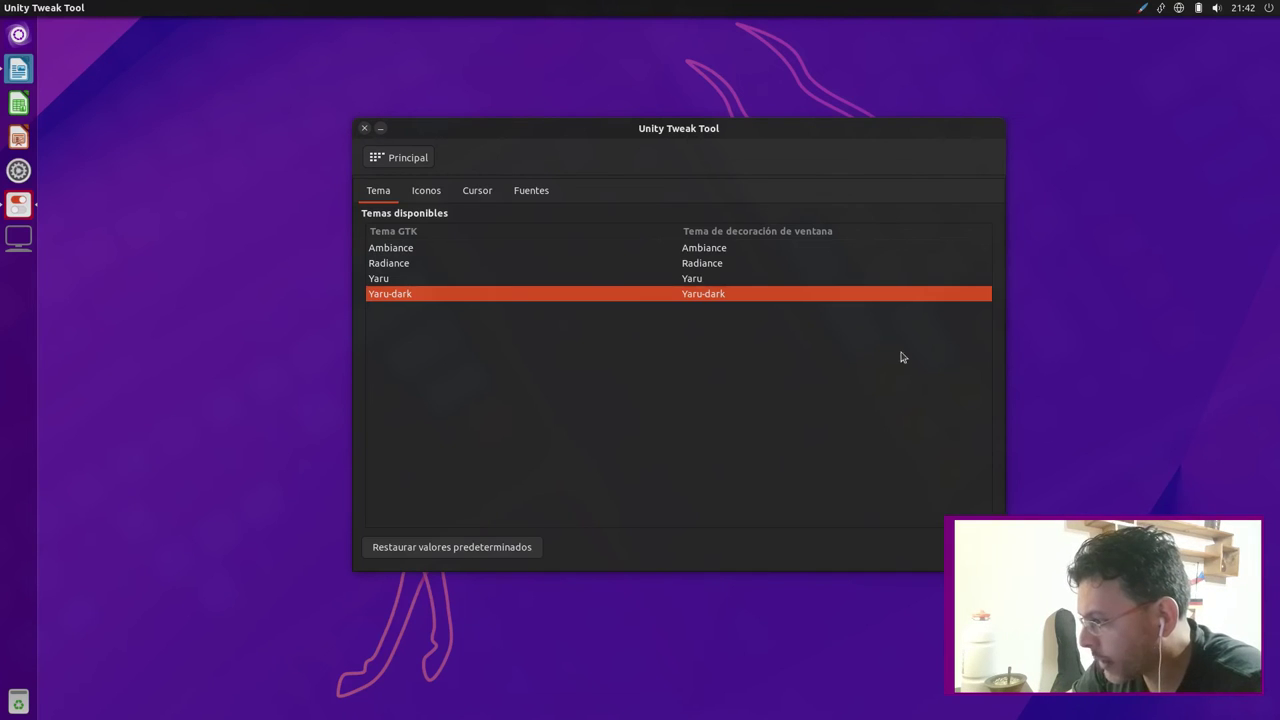
left_click(467, 256)
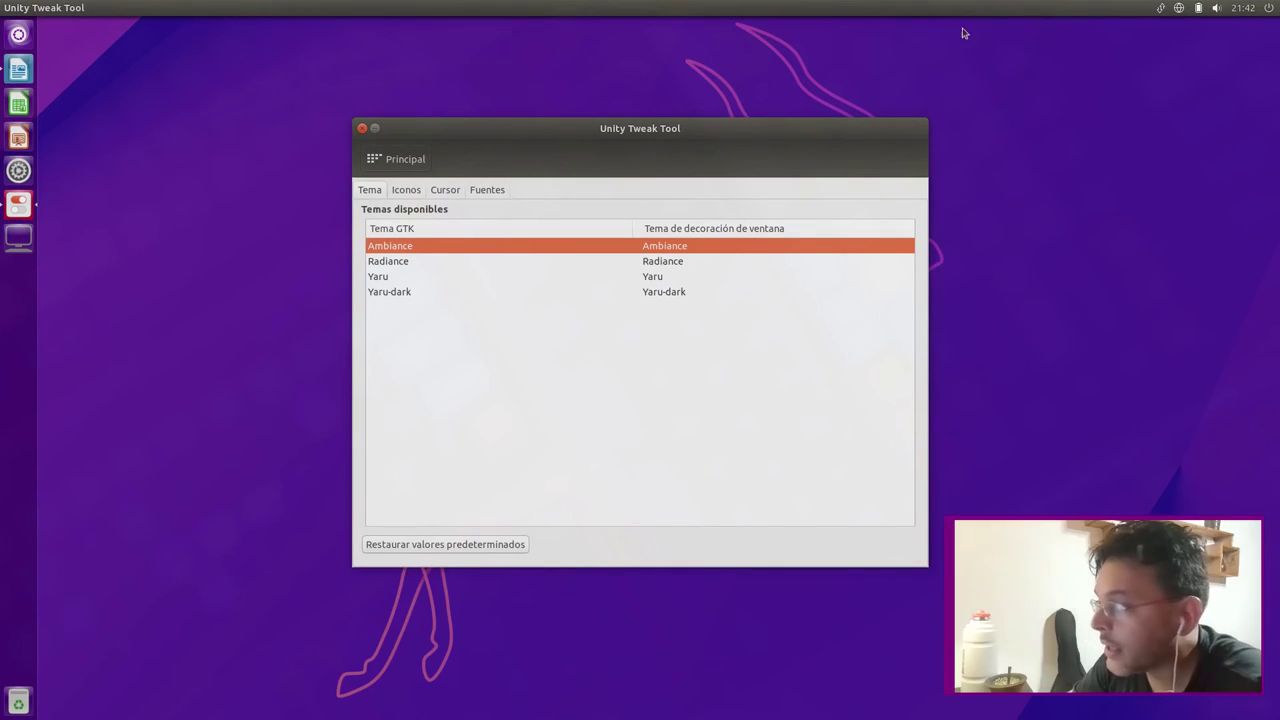
key("super+w")
left_click(151, 337)
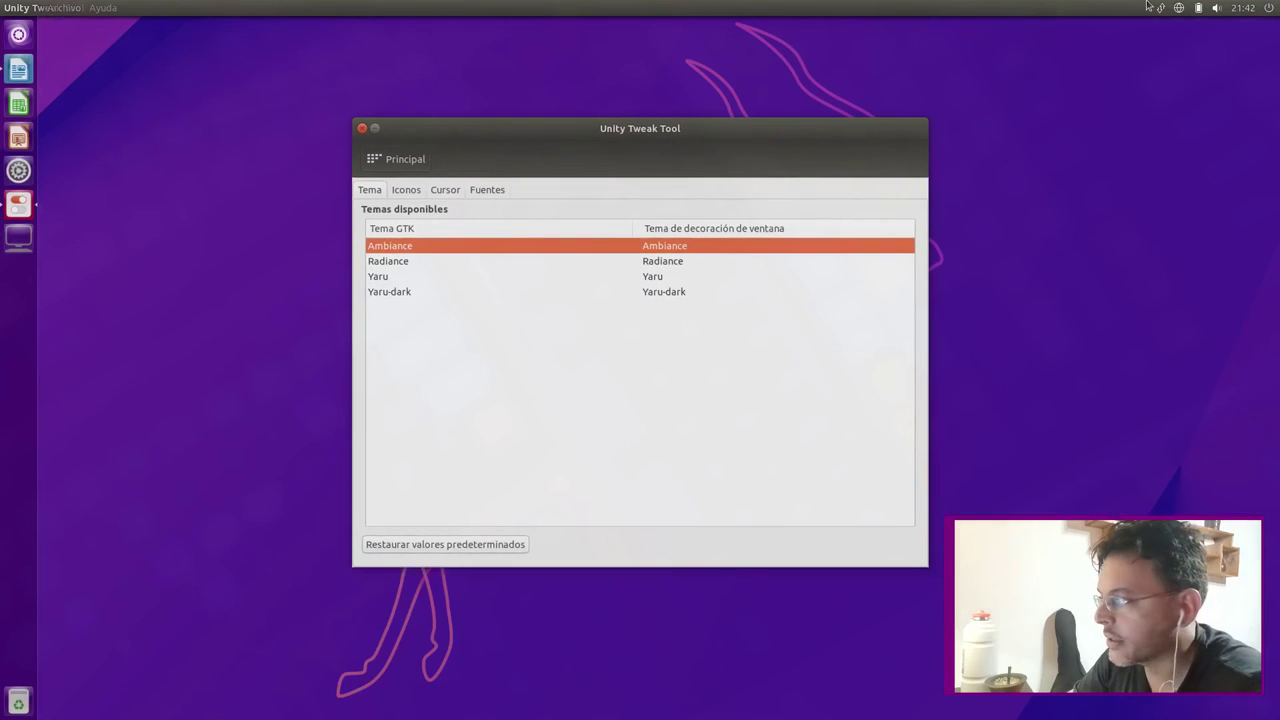
- Inspect the panel's calendar, battery and network indicators under the Ambiance theme, then open and close the dash
left_click(1245, 8)
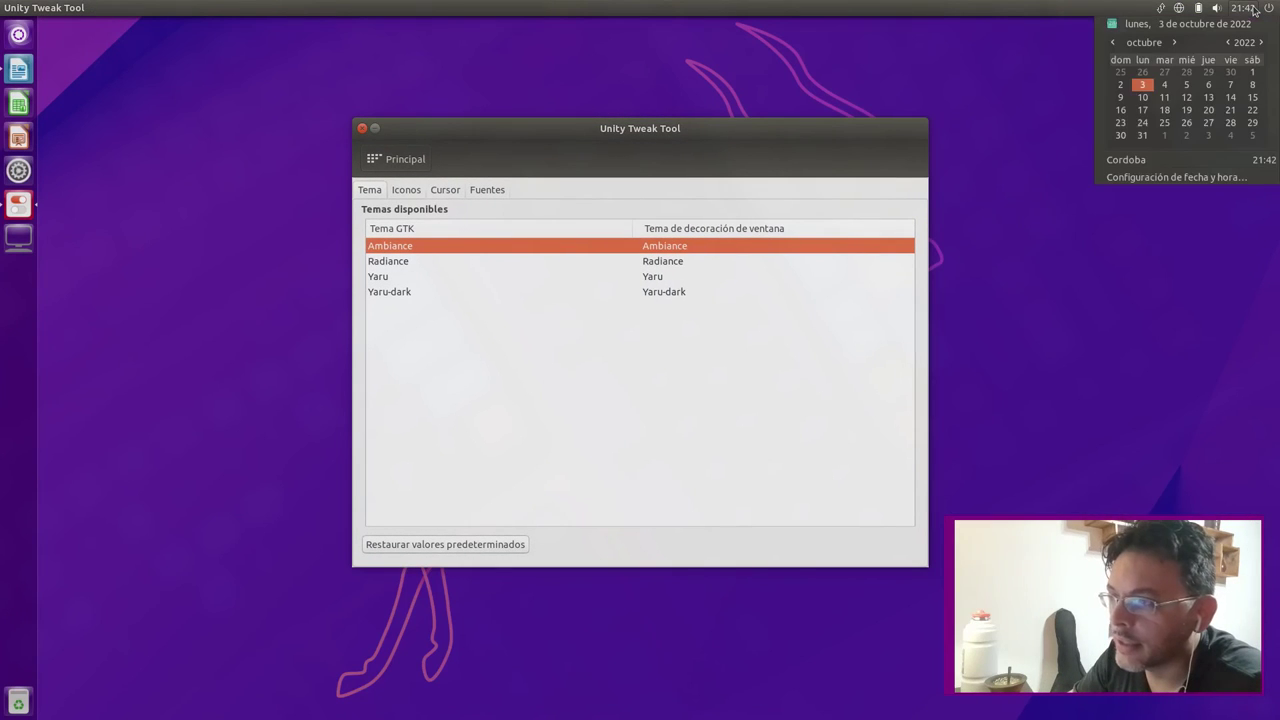
left_click(1199, 10)
left_click(1198, 9)
left_click(1196, 8)
left_click(1178, 10)
left_click(1178, 10)
left_click(18, 35)
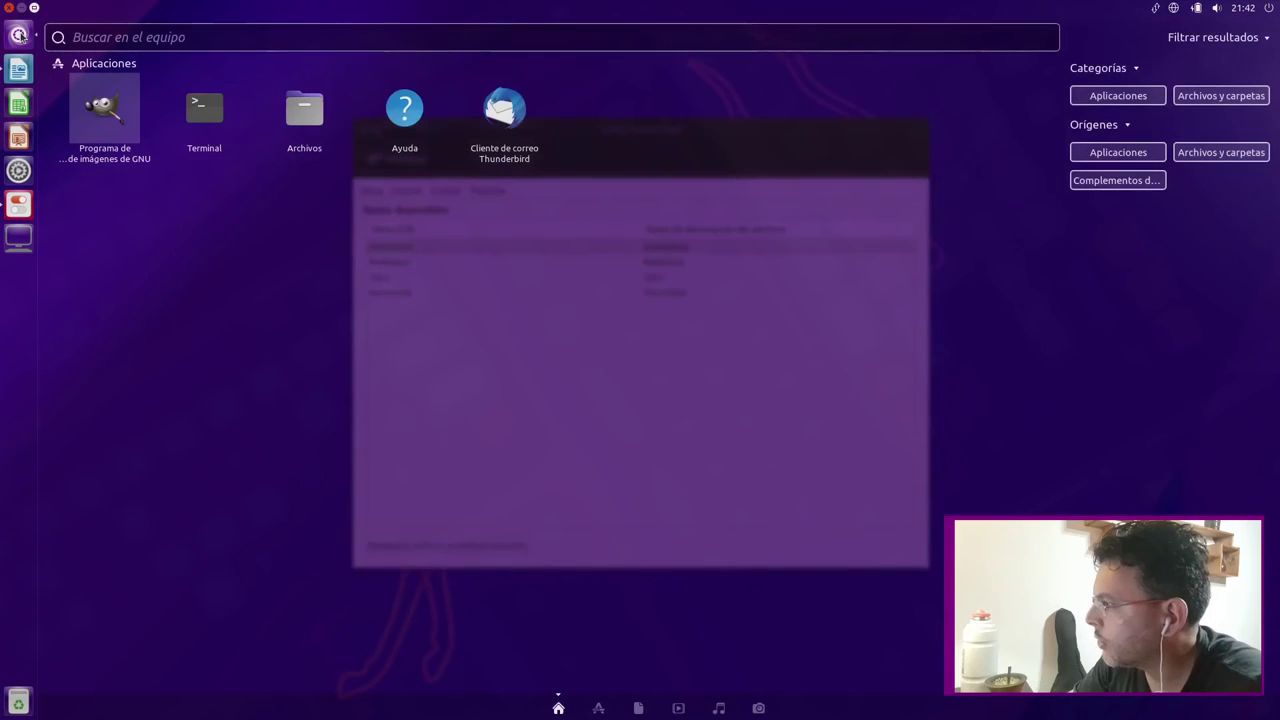
left_click(19, 36)
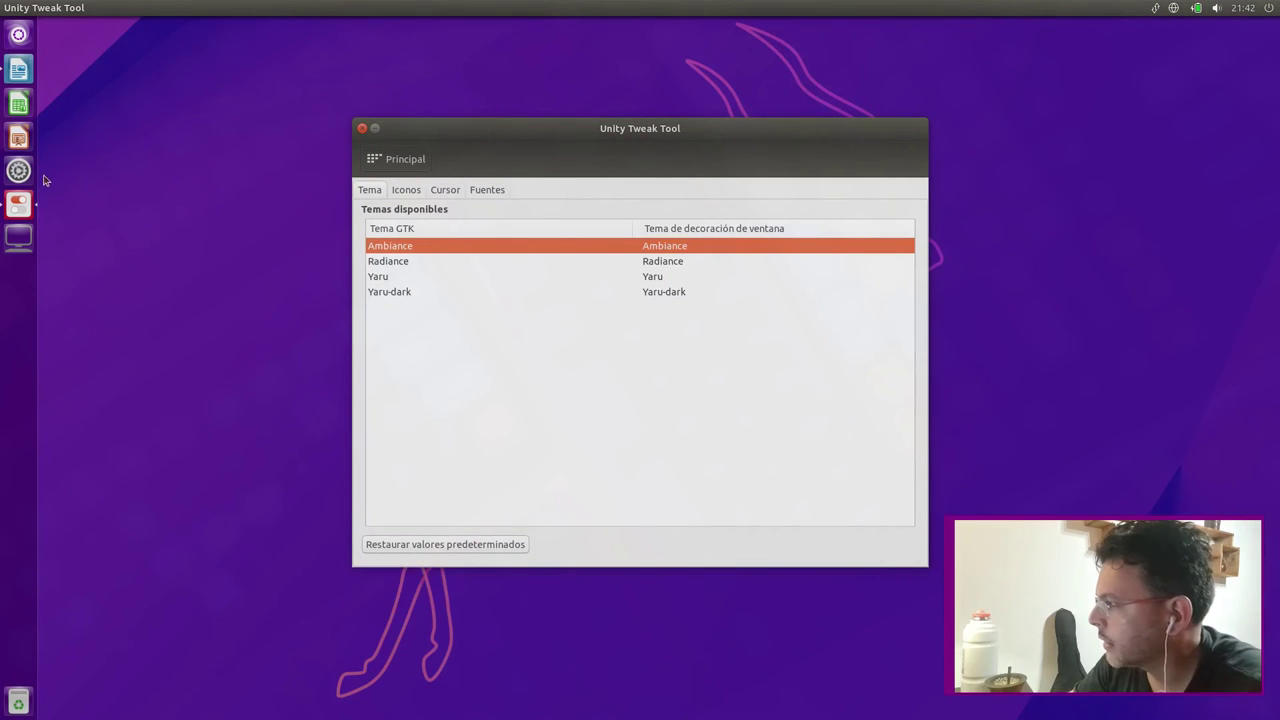
- Launch the Archivos file manager from the dash and display its Archivo menu
key("super")
left_click(307, 110)
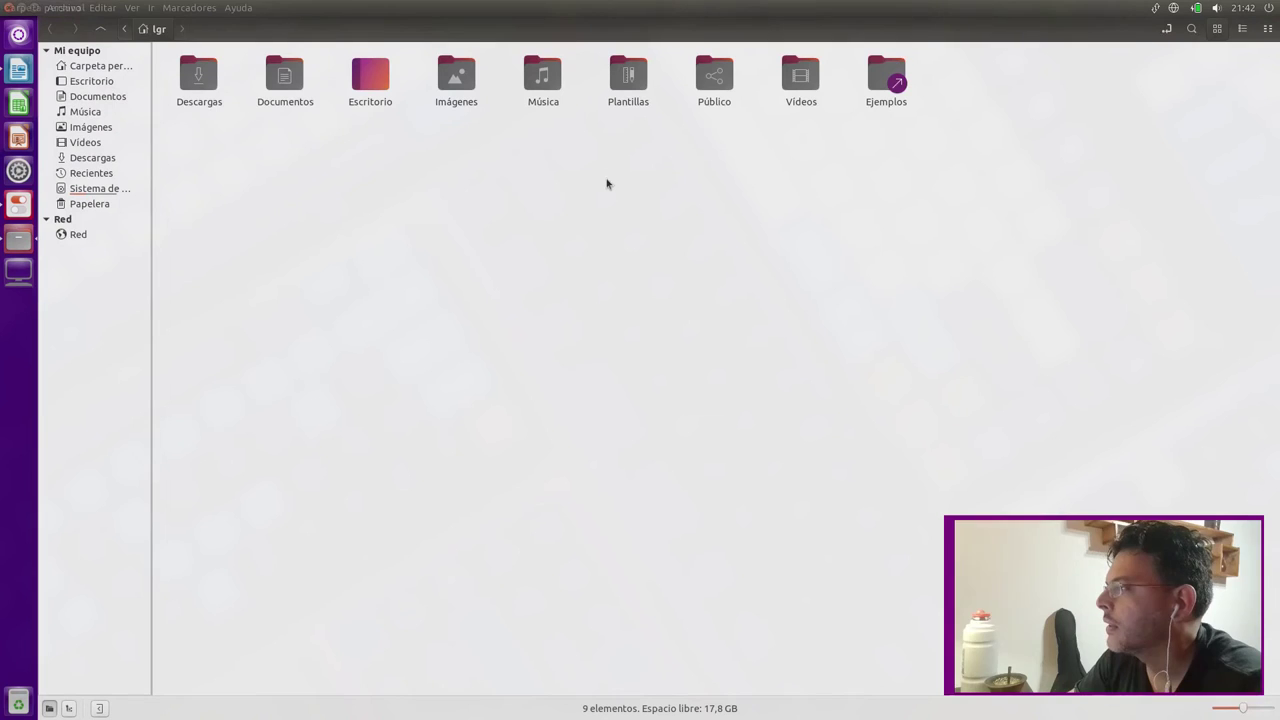
left_click(86, 7)
mouse_move(75, 7)
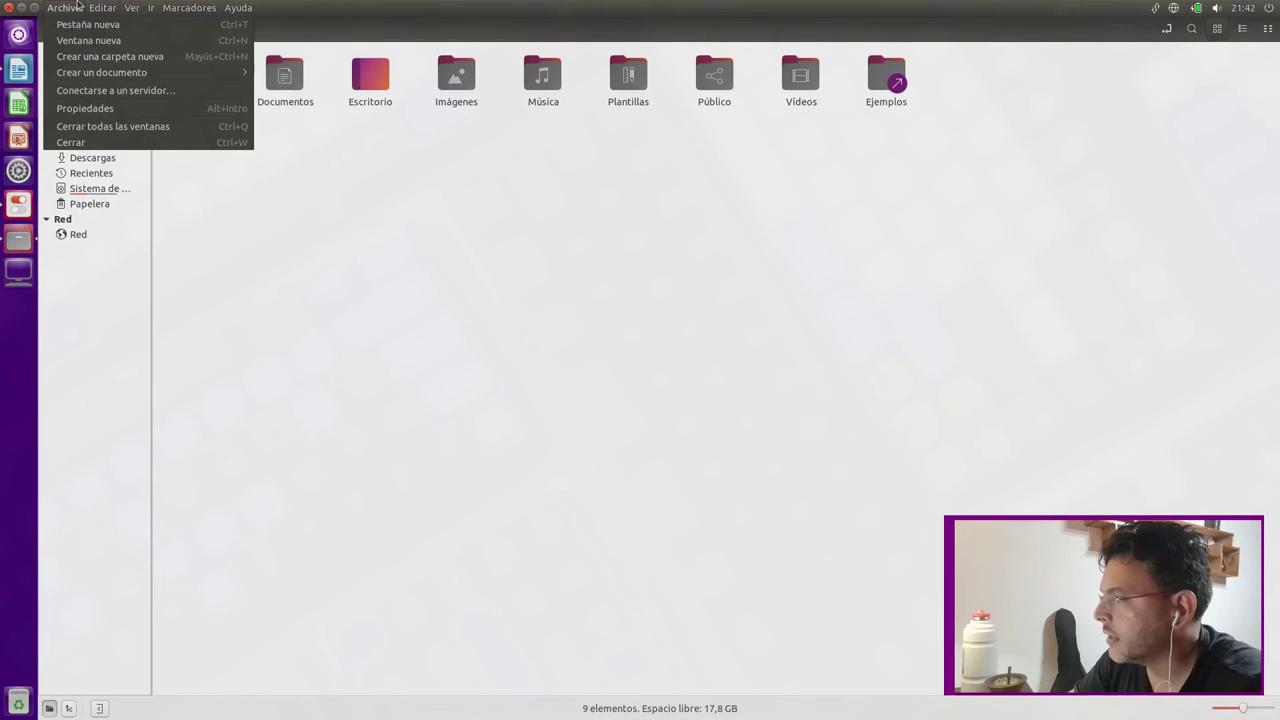
- Browse the file manager's remaining menus, including Marcadores, and move the selection to the Documentos folder
left_click(132, 7)
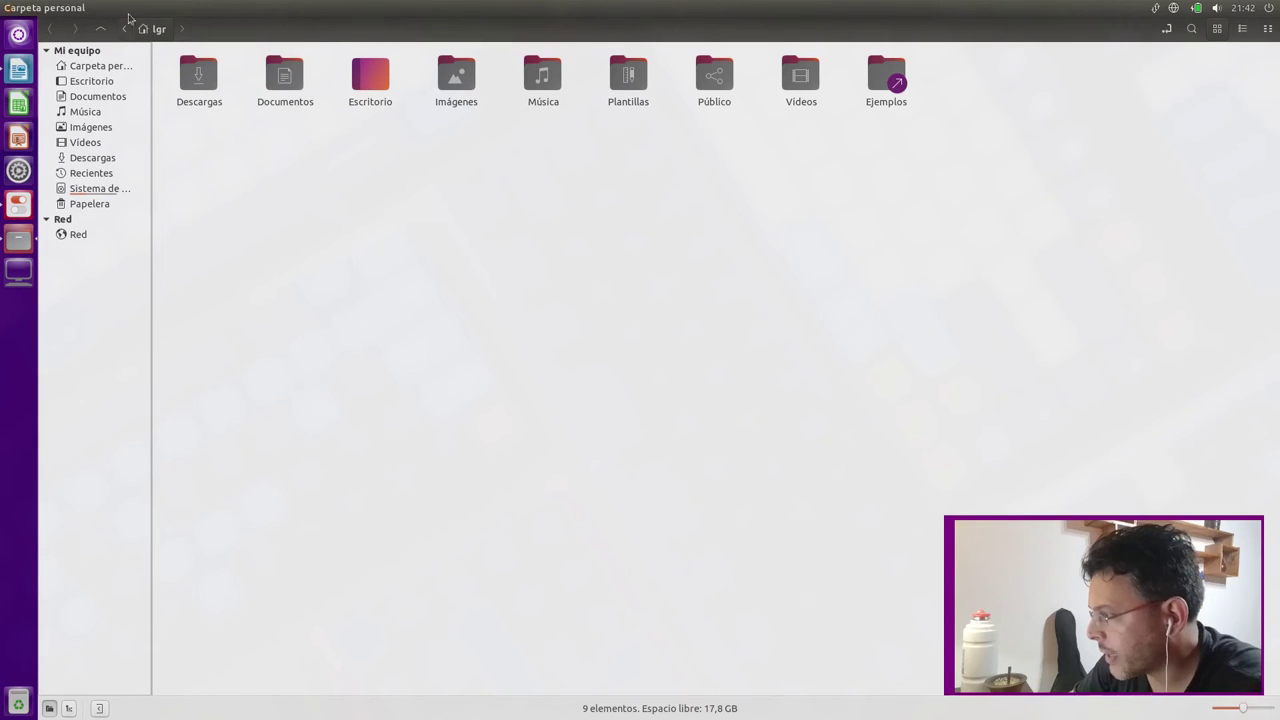
left_click(190, 7)
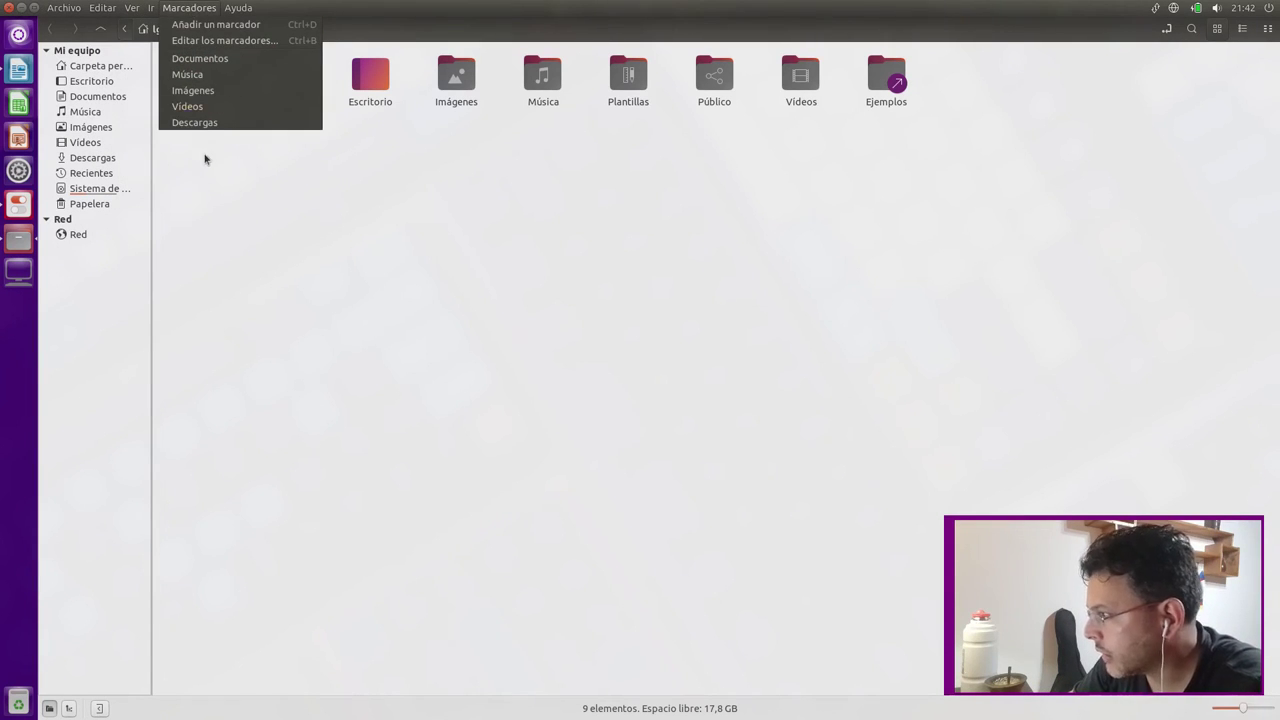
left_click(243, 7)
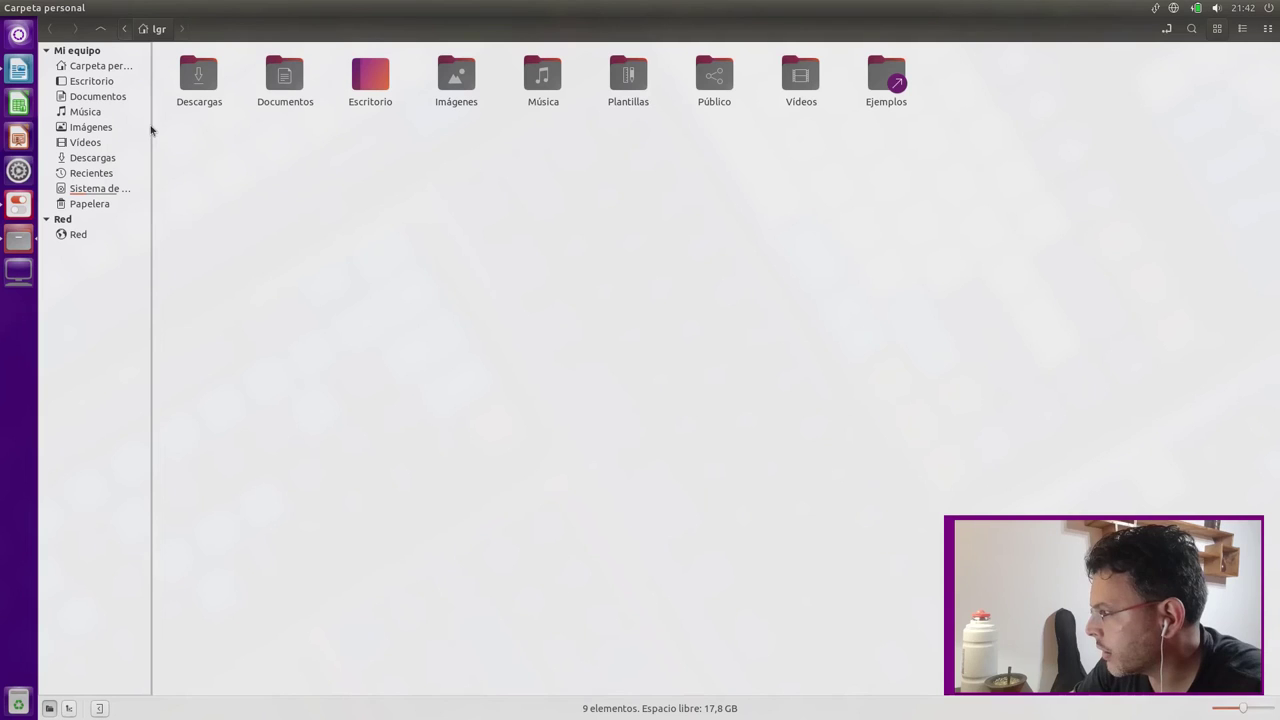
key("Right")
key("Right")
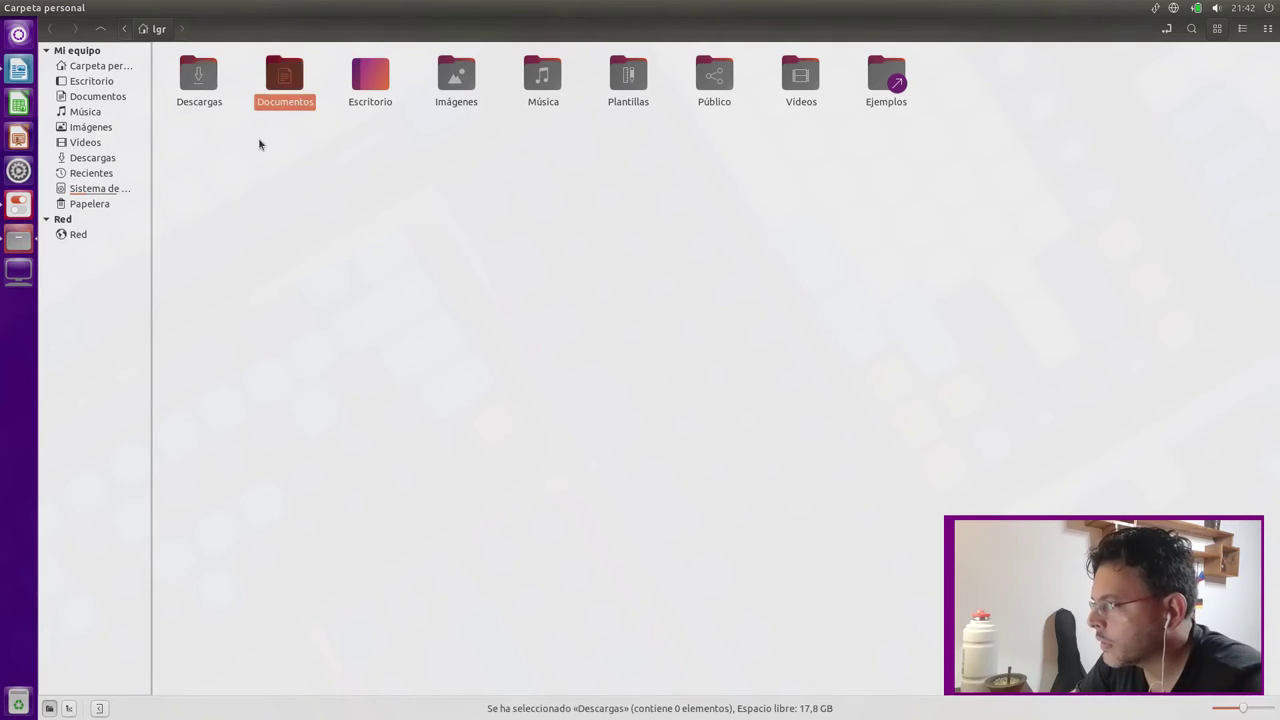
- Open and close the dash over the file manager, and spread all windows and choose the file manager again
key("super")
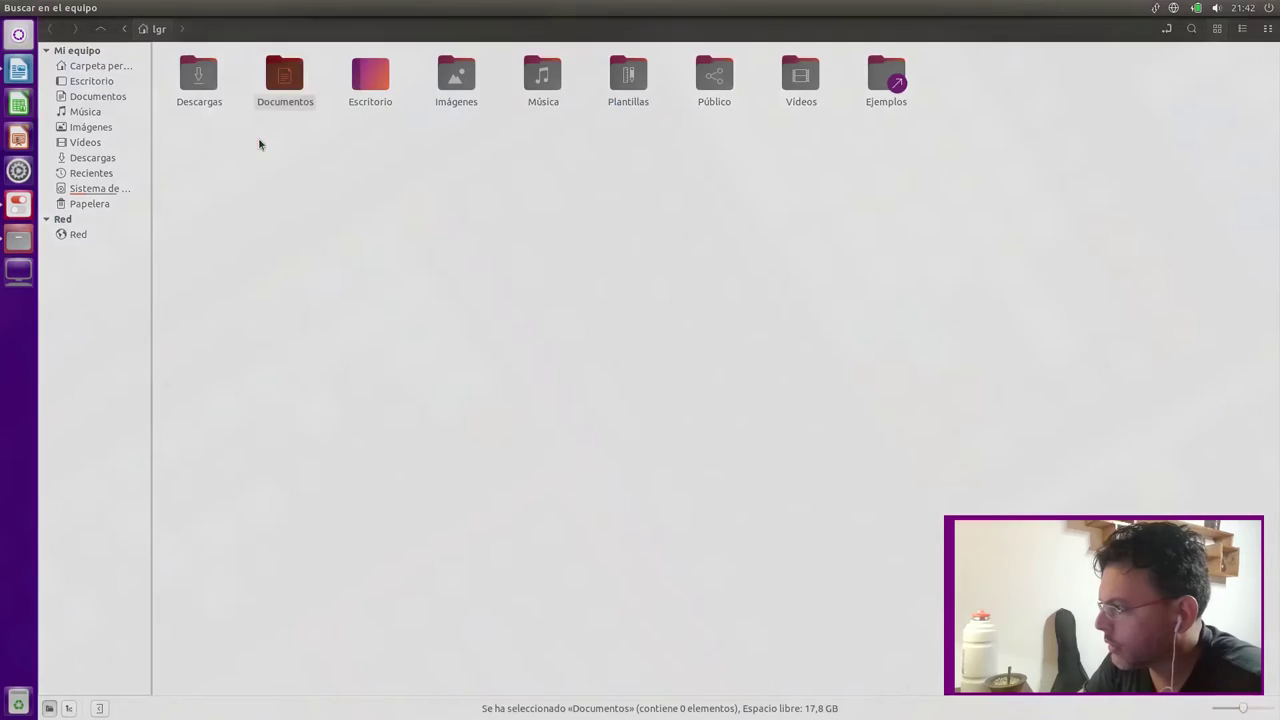
key("super")
key("super+w")
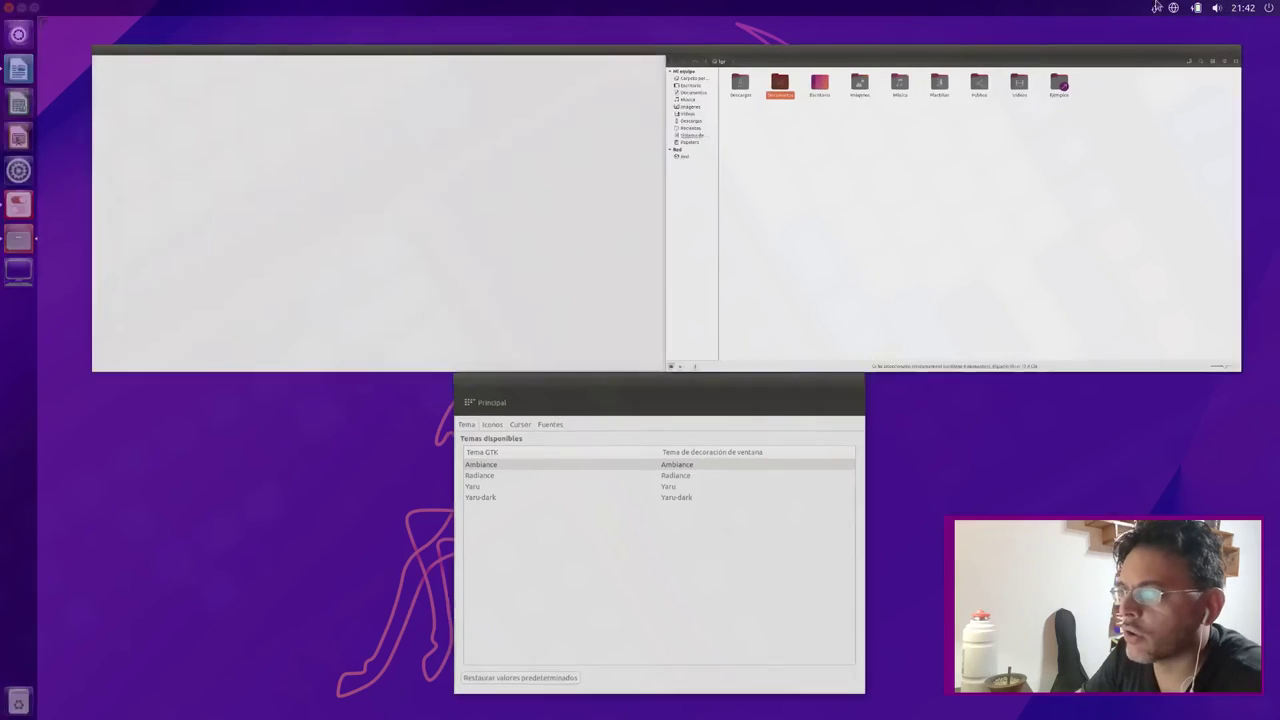
left_click(933, 320)
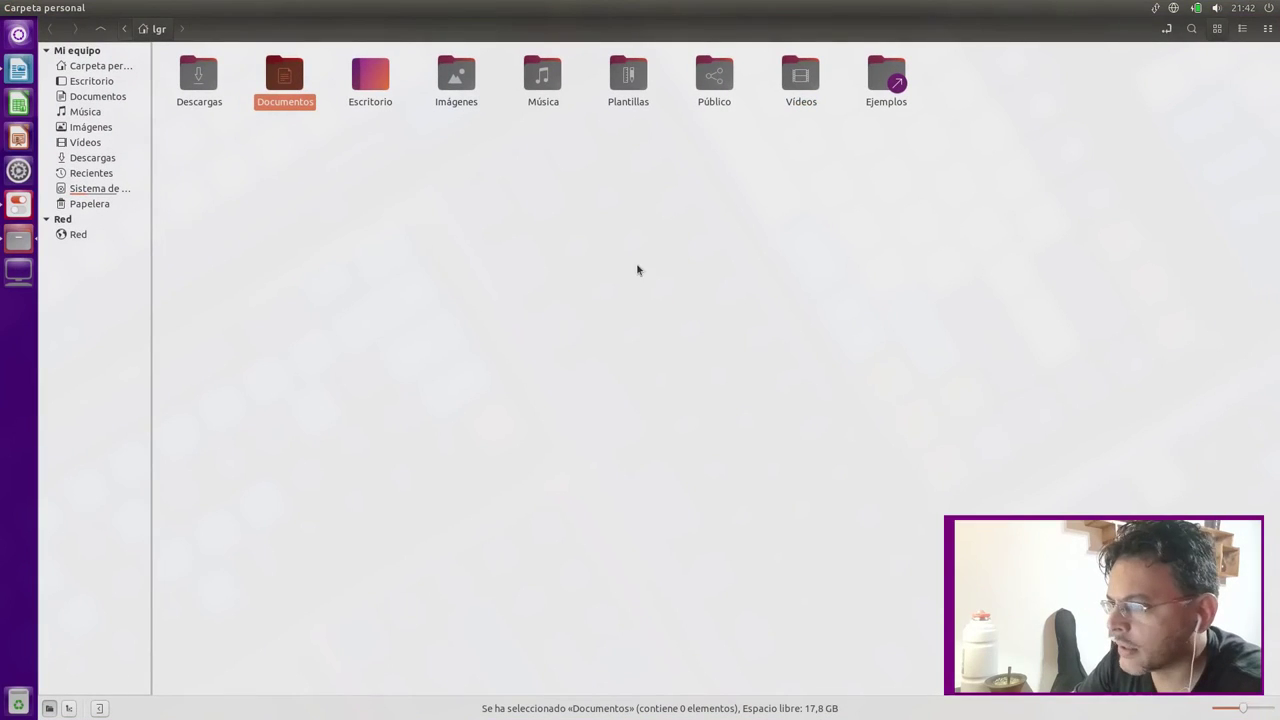
- Use the window spread repeatedly to alternate between Unity Tweak Tool and the Carpeta personal window, ending on Unity Tweak Tool
key("super+w")
left_click(678, 542)
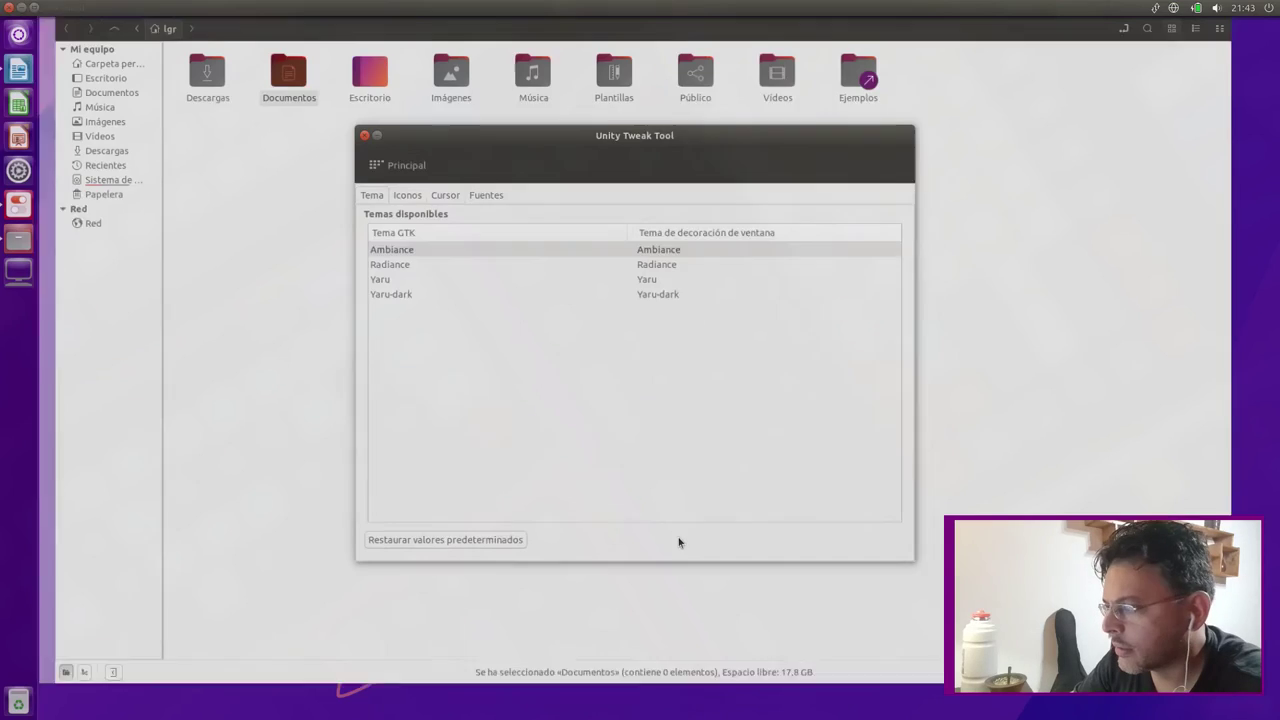
key("super+w")
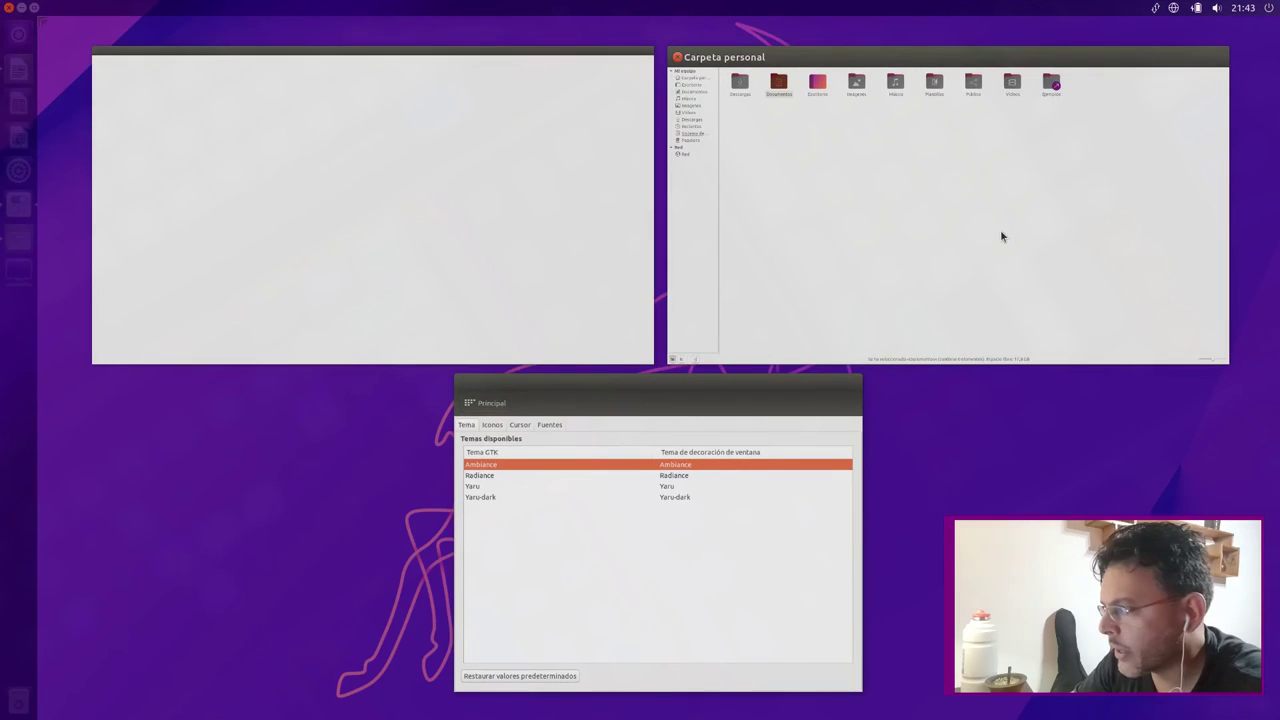
left_click(1002, 237)
key("super+w")
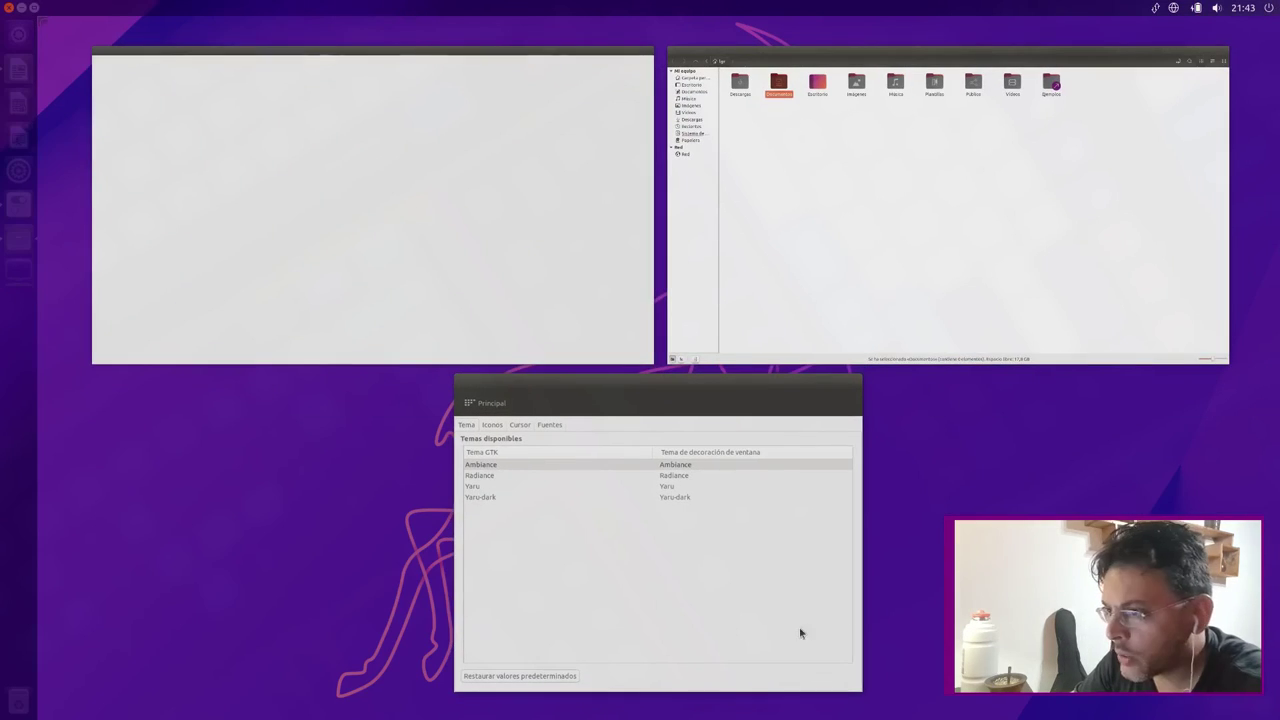
left_click(800, 632)
- Toggle the window spread a few times and choose the LibreOffice Writer window from it
key("super+w")
key("super+w")
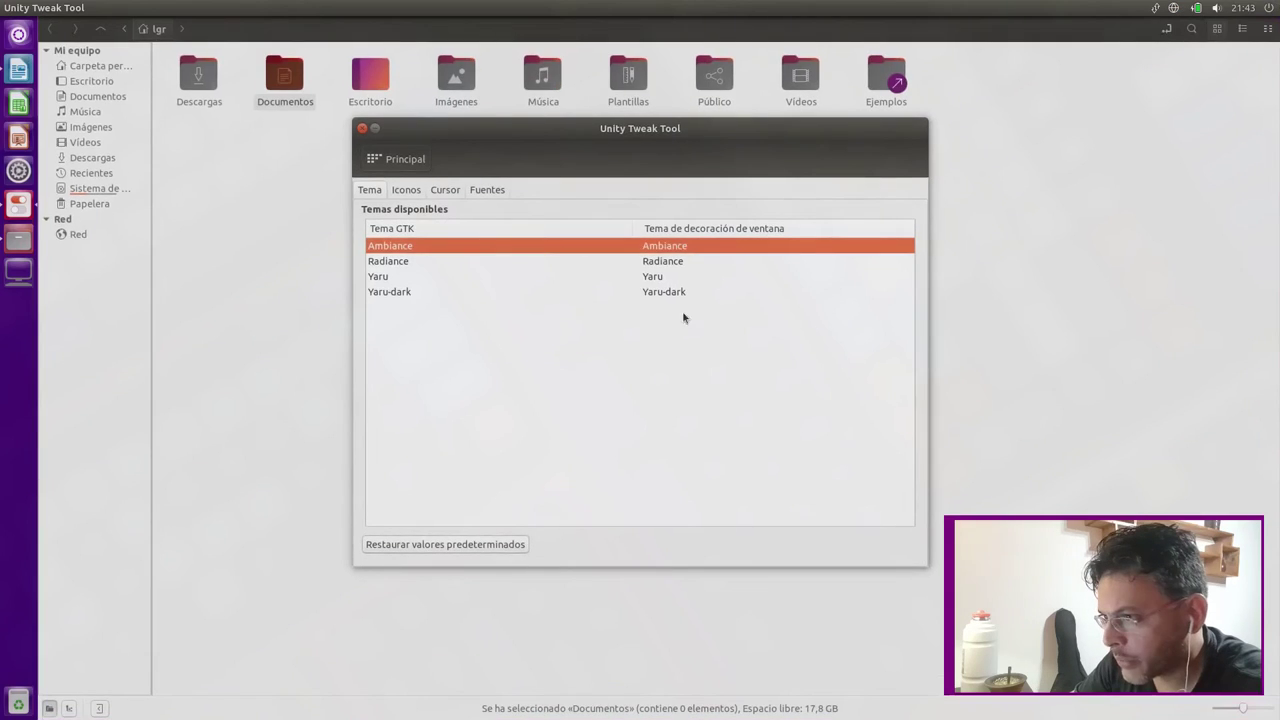
key("super+w")
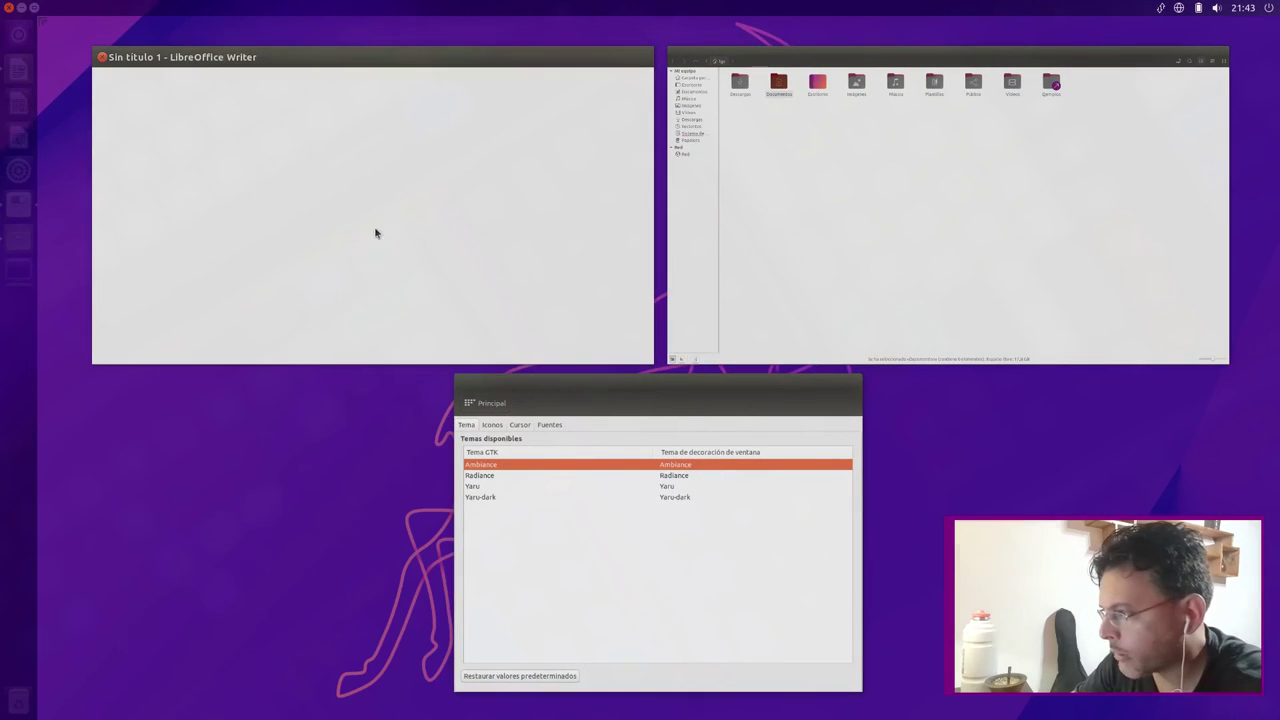
left_click(375, 233)
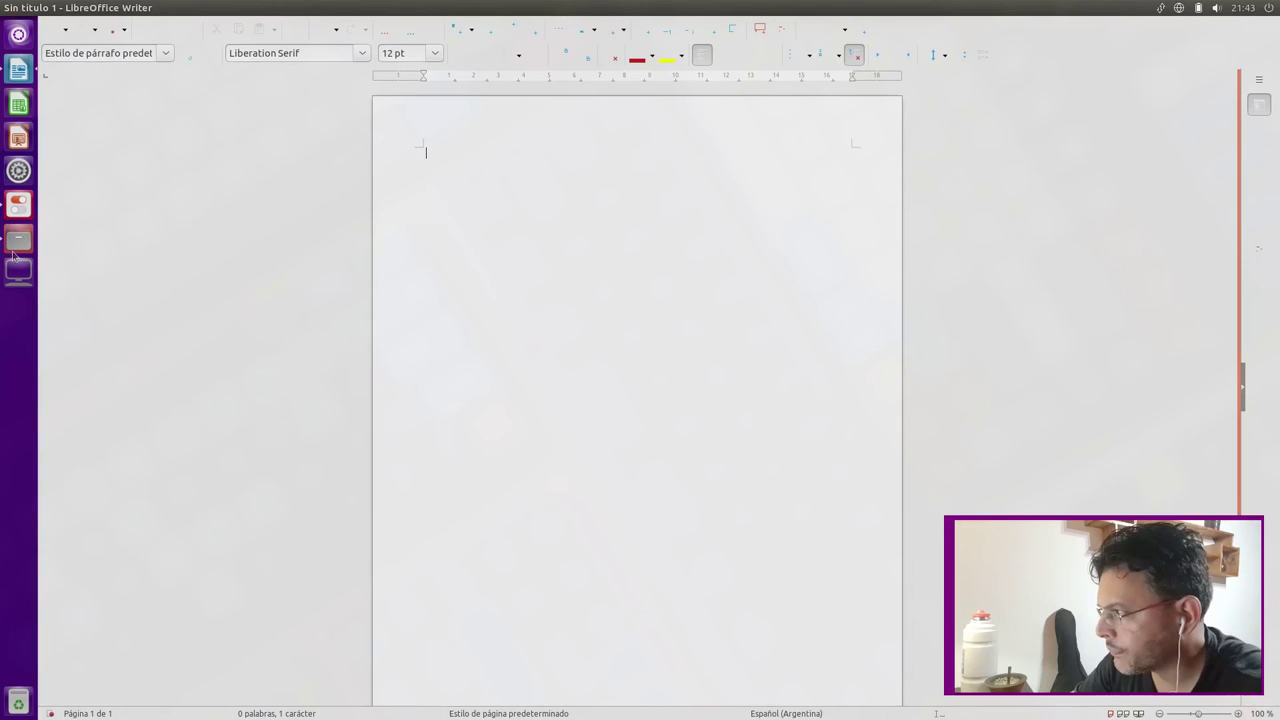
- Bring Unity Tweak Tool to the front and review its icon, cursor and font settings
left_click(14, 212)
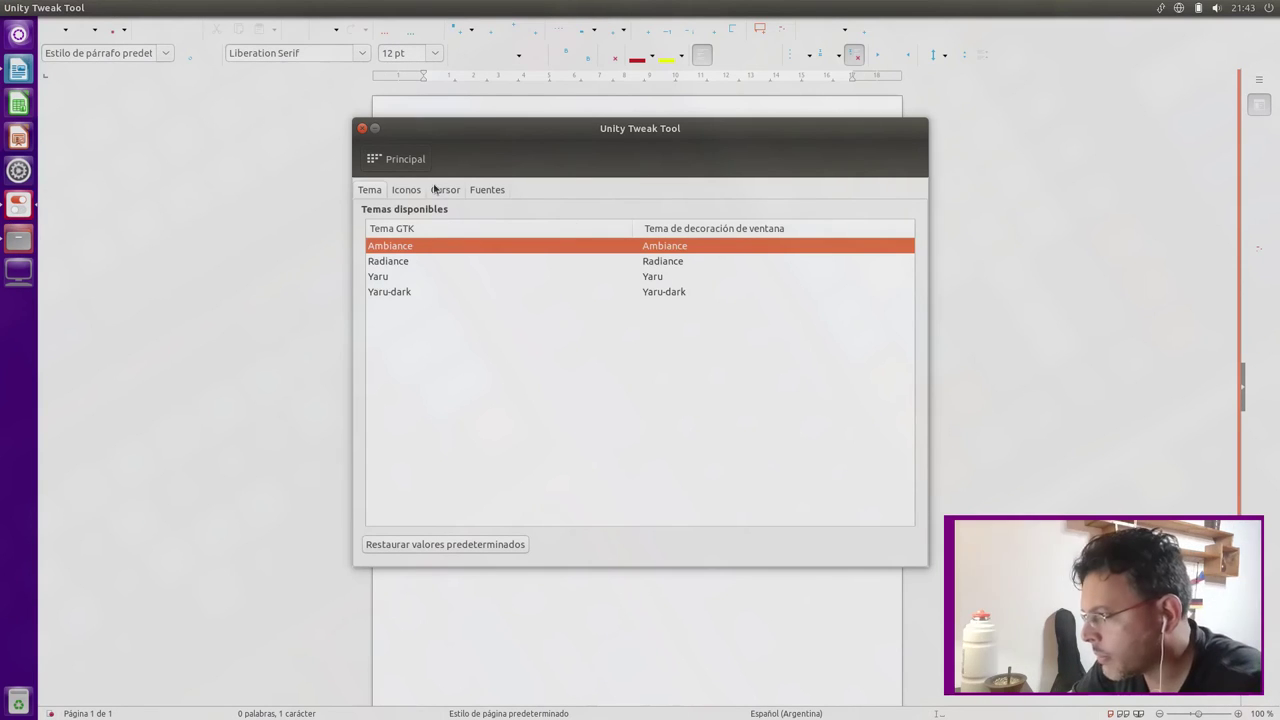
left_click(402, 190)
left_click(437, 191)
left_click(487, 190)
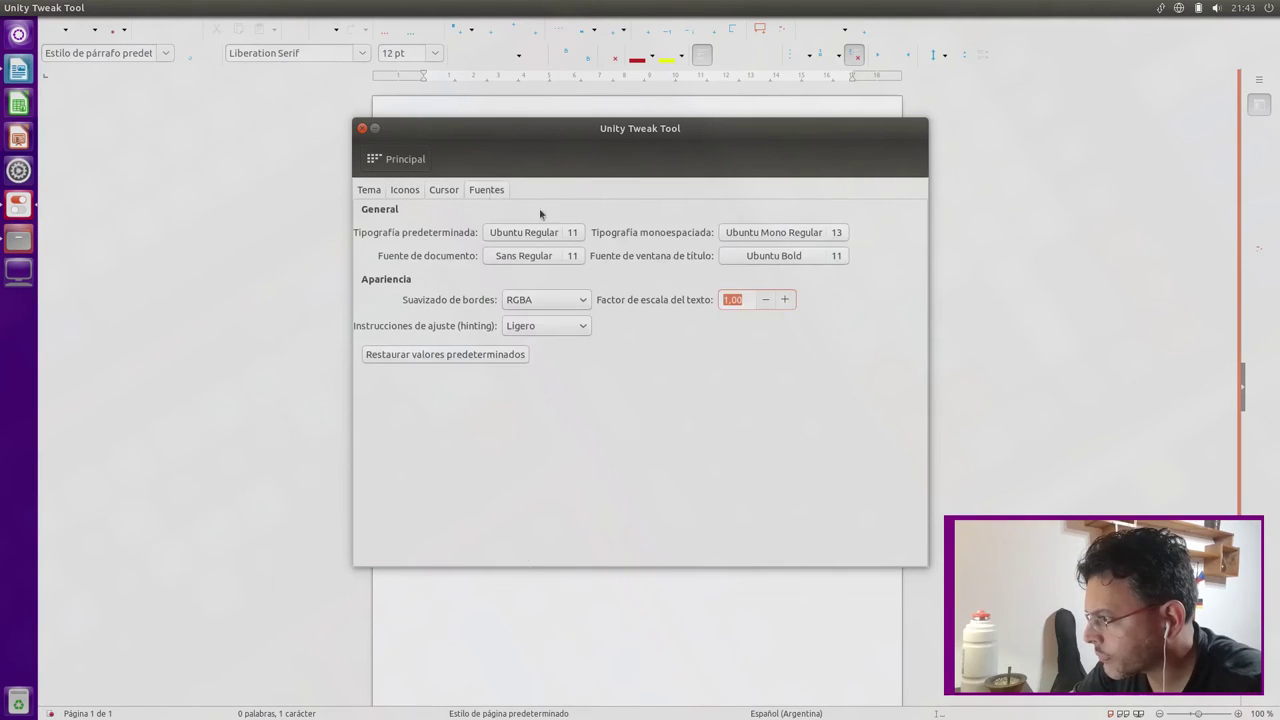
- Return to the main overview, open the workspace configuration and turn on the workspace switcher
left_click(405, 160)
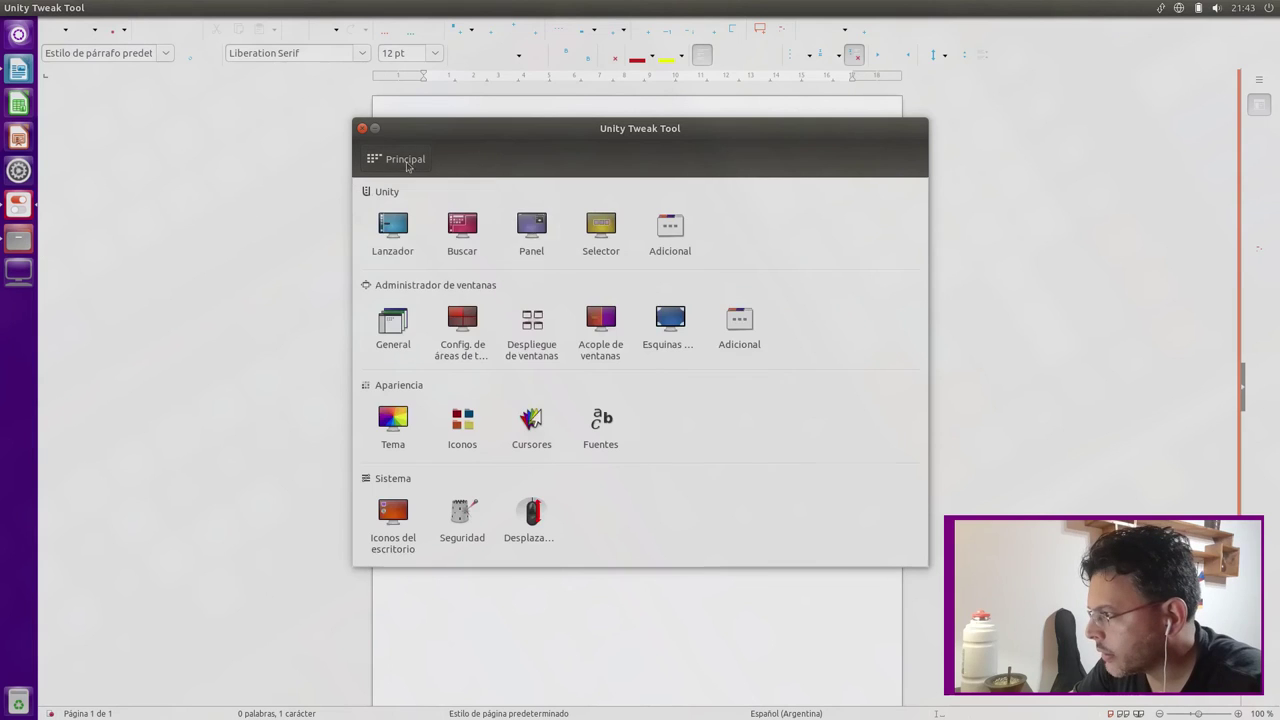
left_click(463, 325)
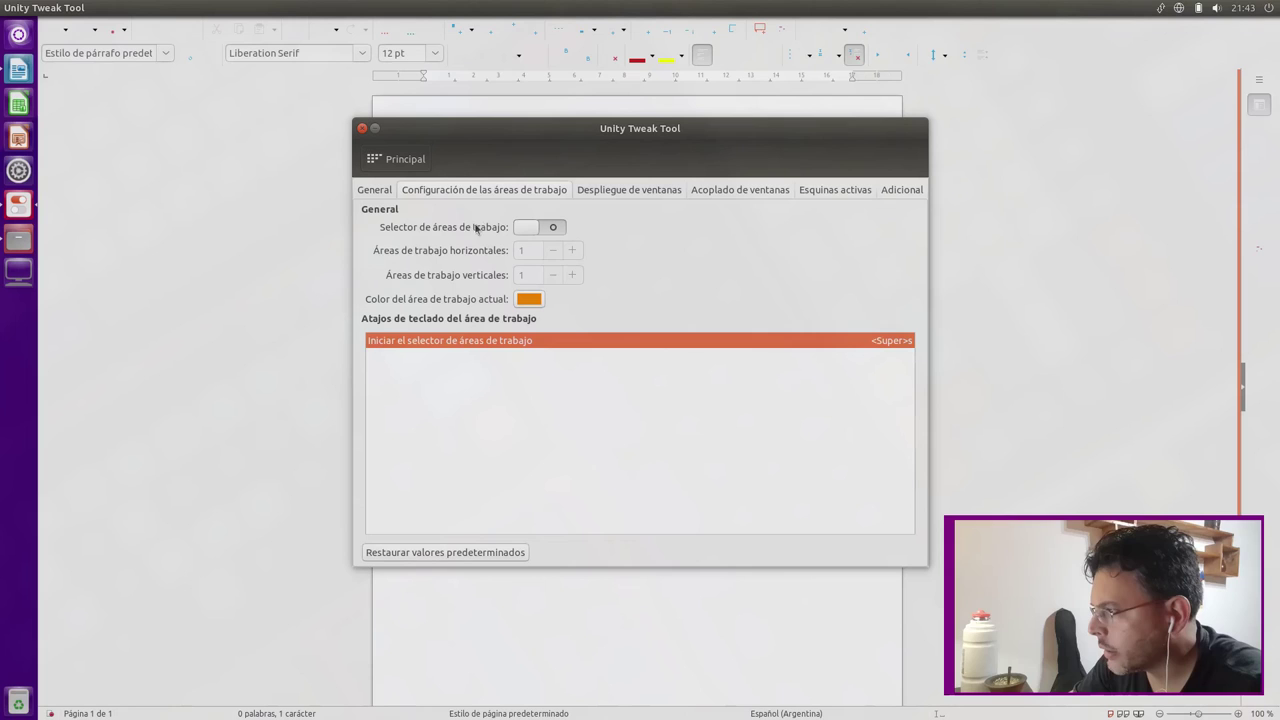
left_click(555, 228)
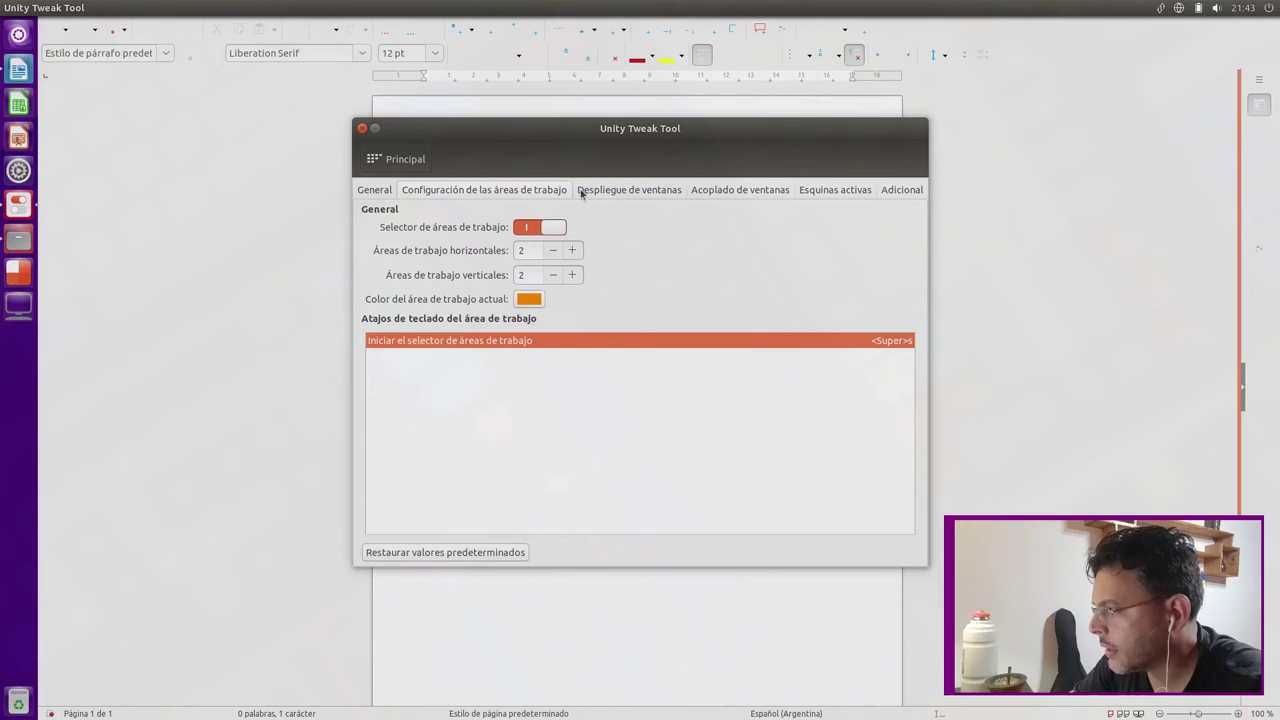
- Use the workspace switcher to visit the upper-right, lower-left and lower-right workspaces in turn
left_click(17, 288)
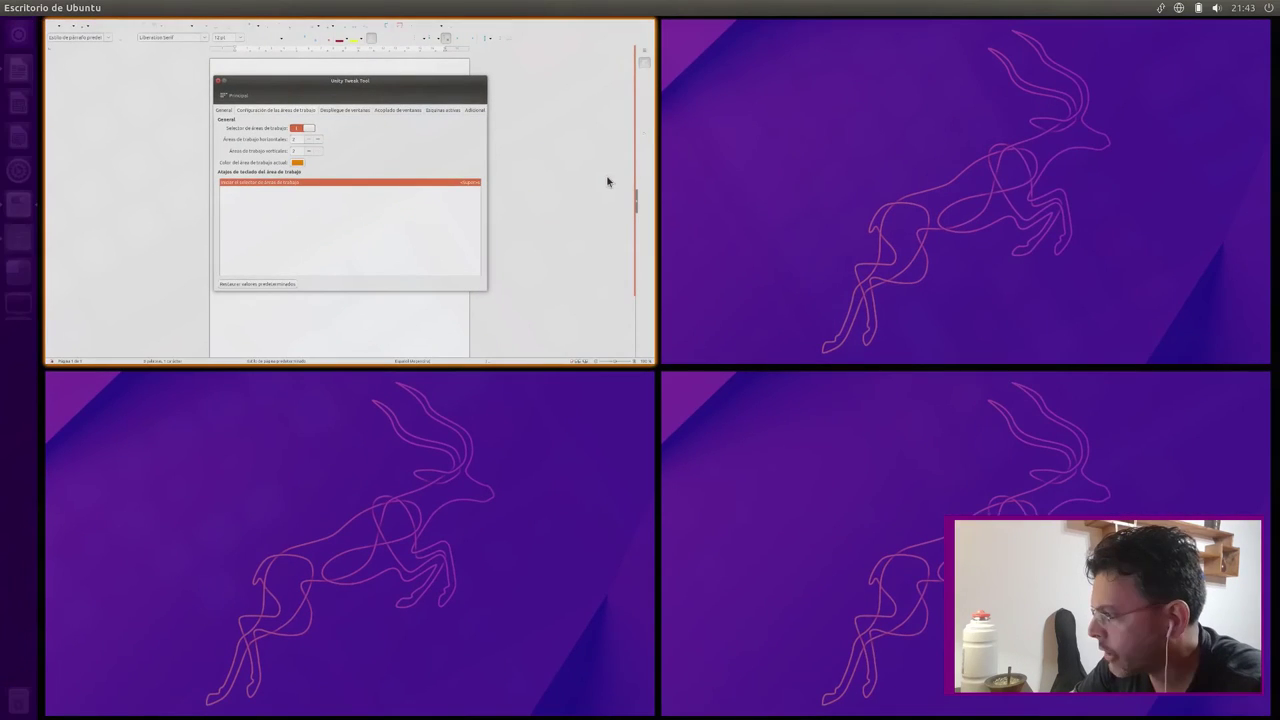
left_click(929, 263)
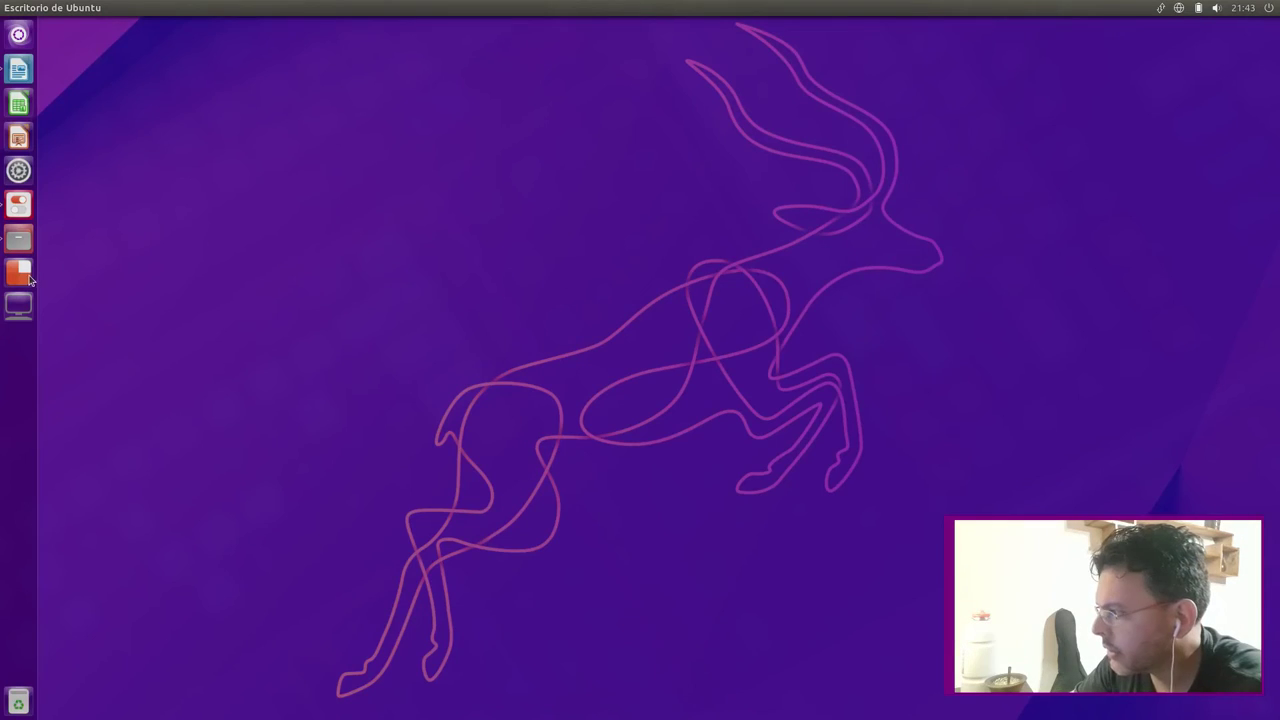
left_click(18, 304)
left_click(872, 474)
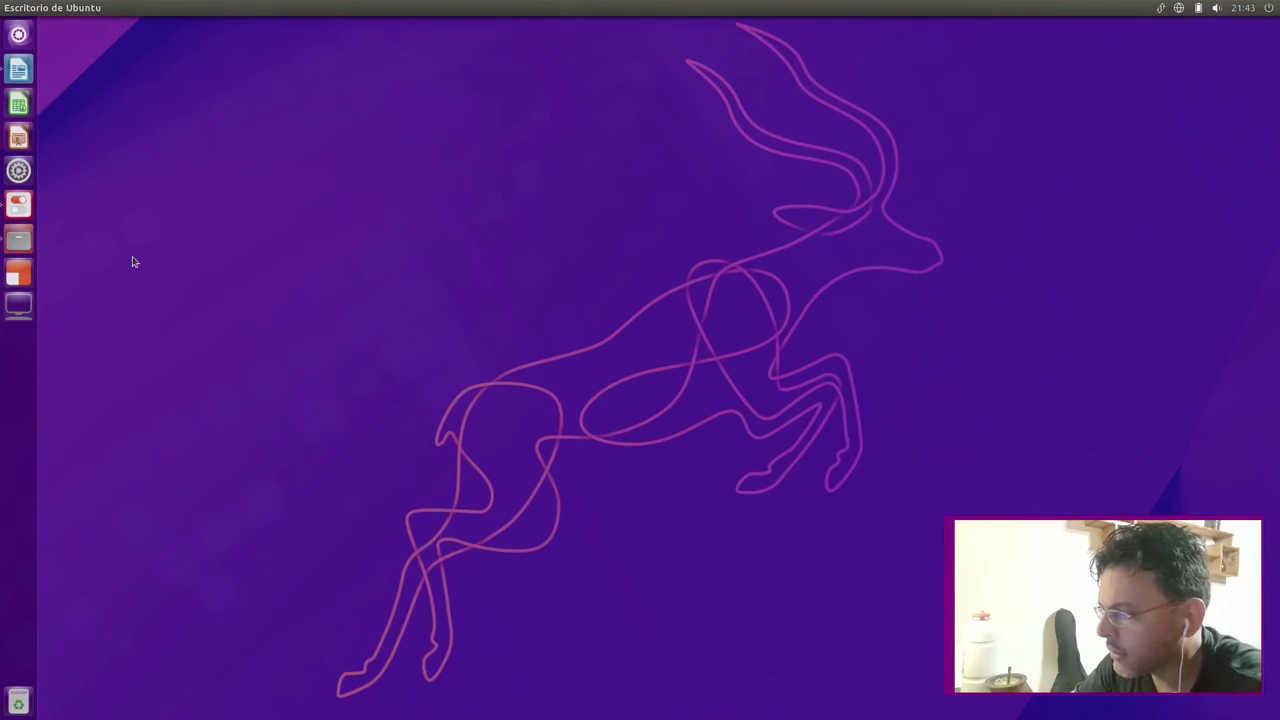
left_click(22, 274)
left_click(791, 494)
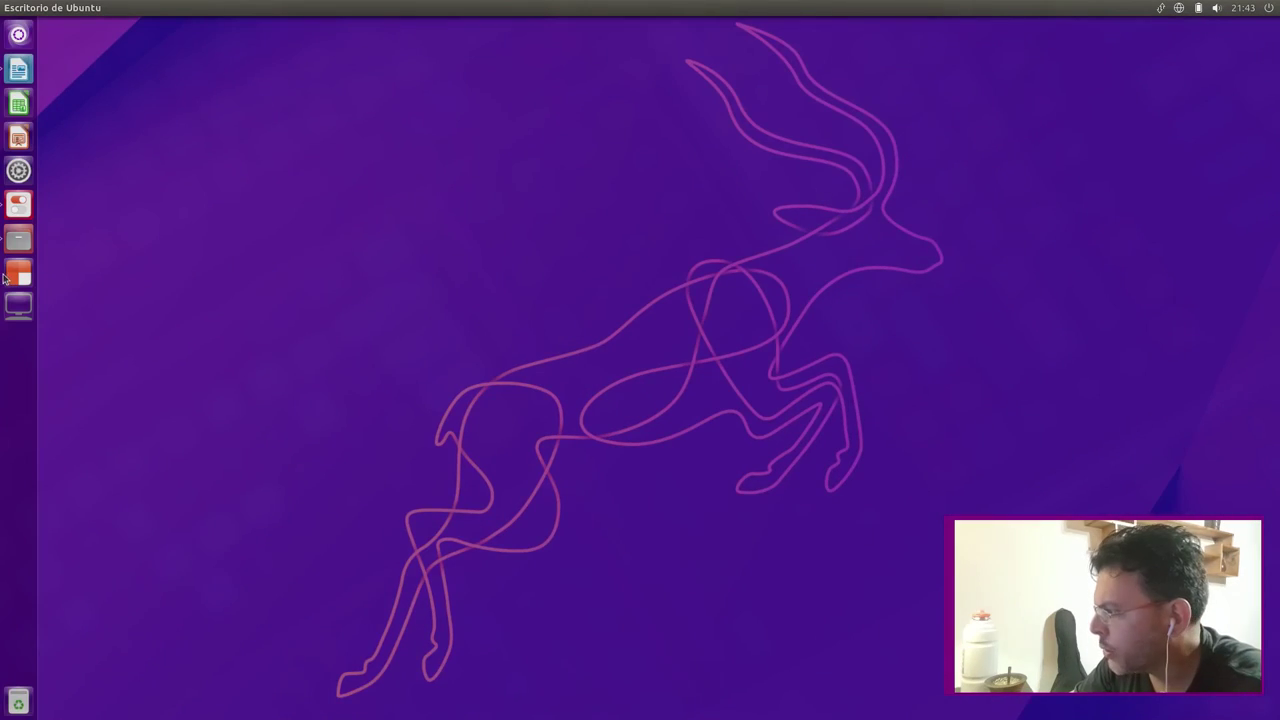
- Show the workspace overview and move the Unity Tweak Tool window across so it straddles the two right-hand workspaces
left_click(12, 276)
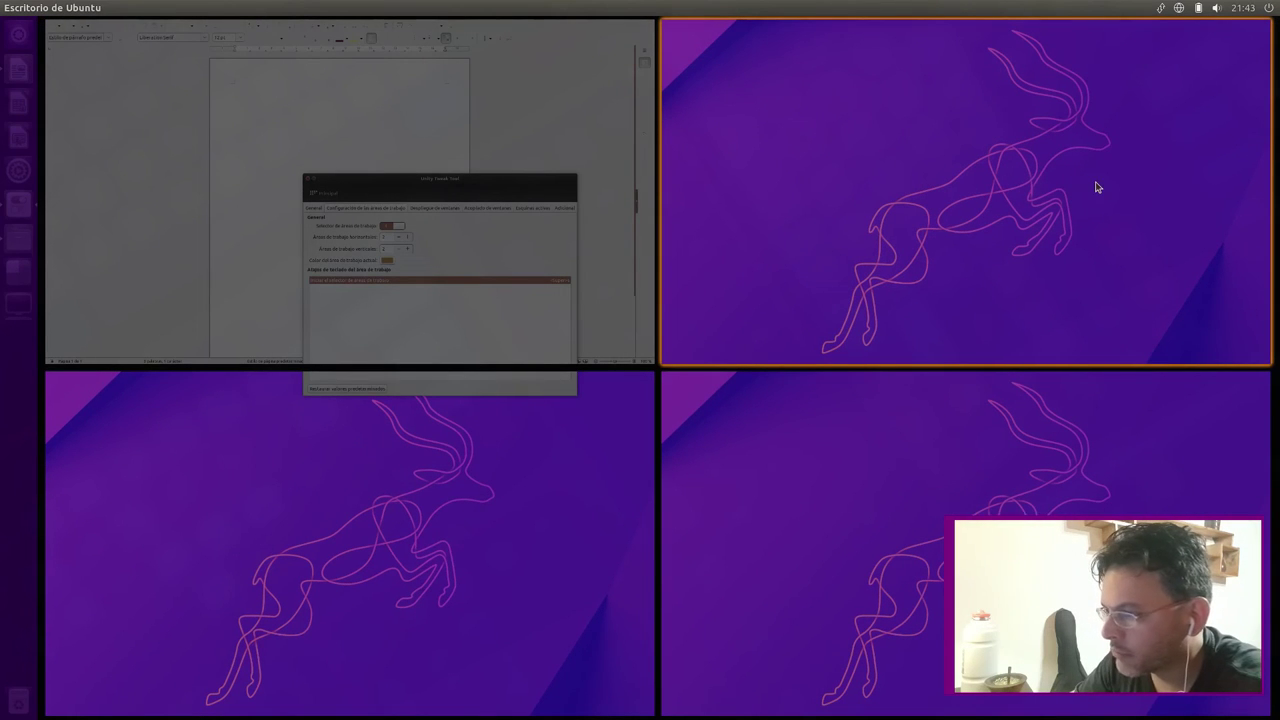
left_click_drag(557, 272, 974, 206)
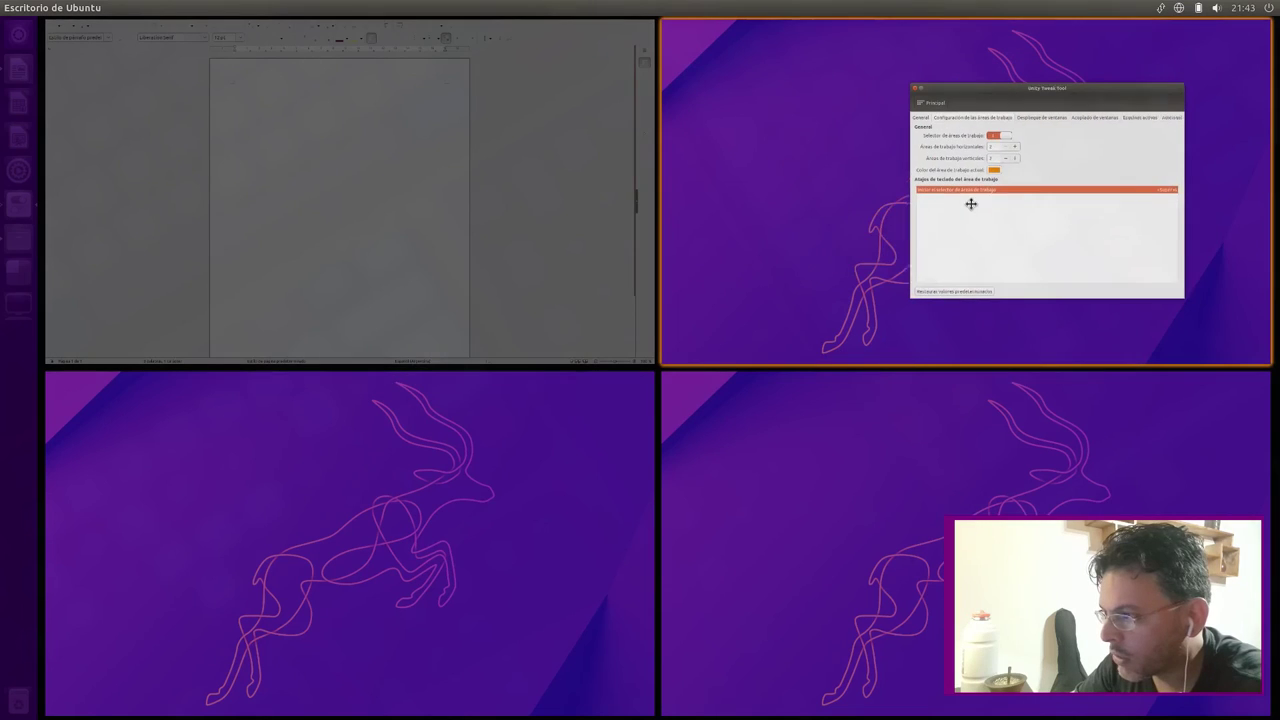
left_click_drag(1053, 94, 1122, 175)
left_click_drag(1023, 114, 1066, 376)
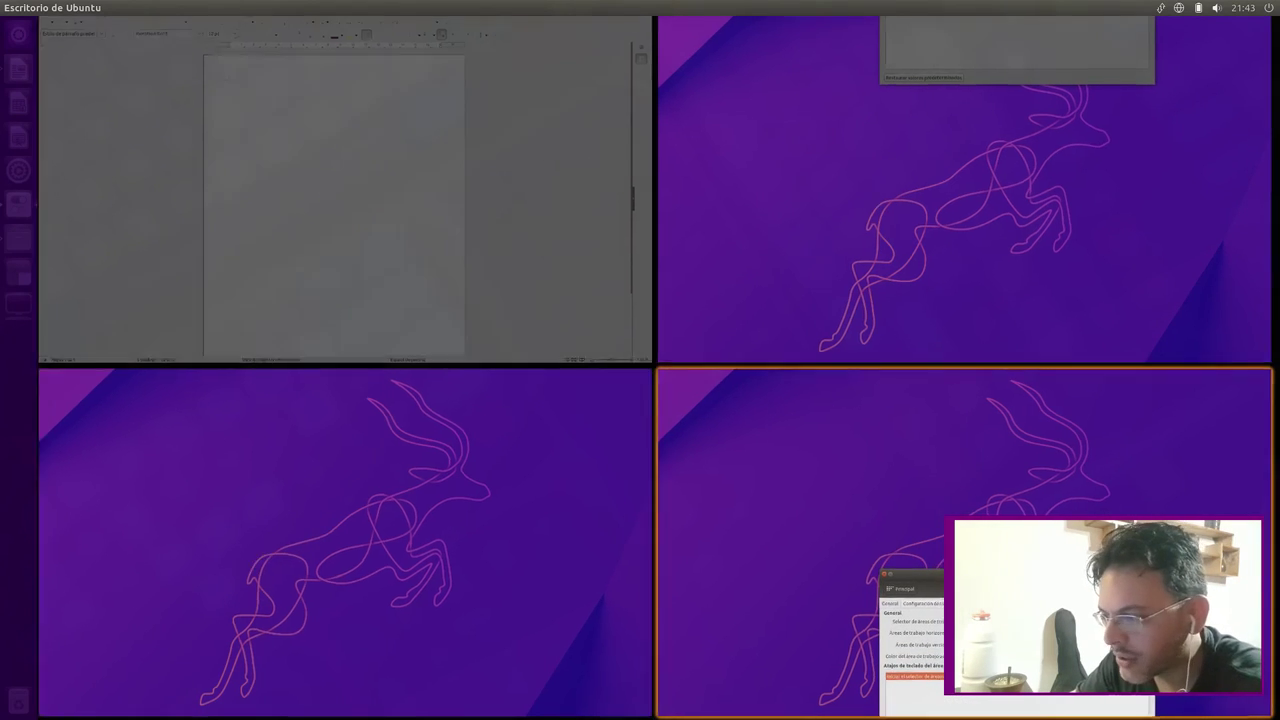
- Enter the lower-right workspace and switch to the upper-right one to view each part of the straddling window
key("Return")
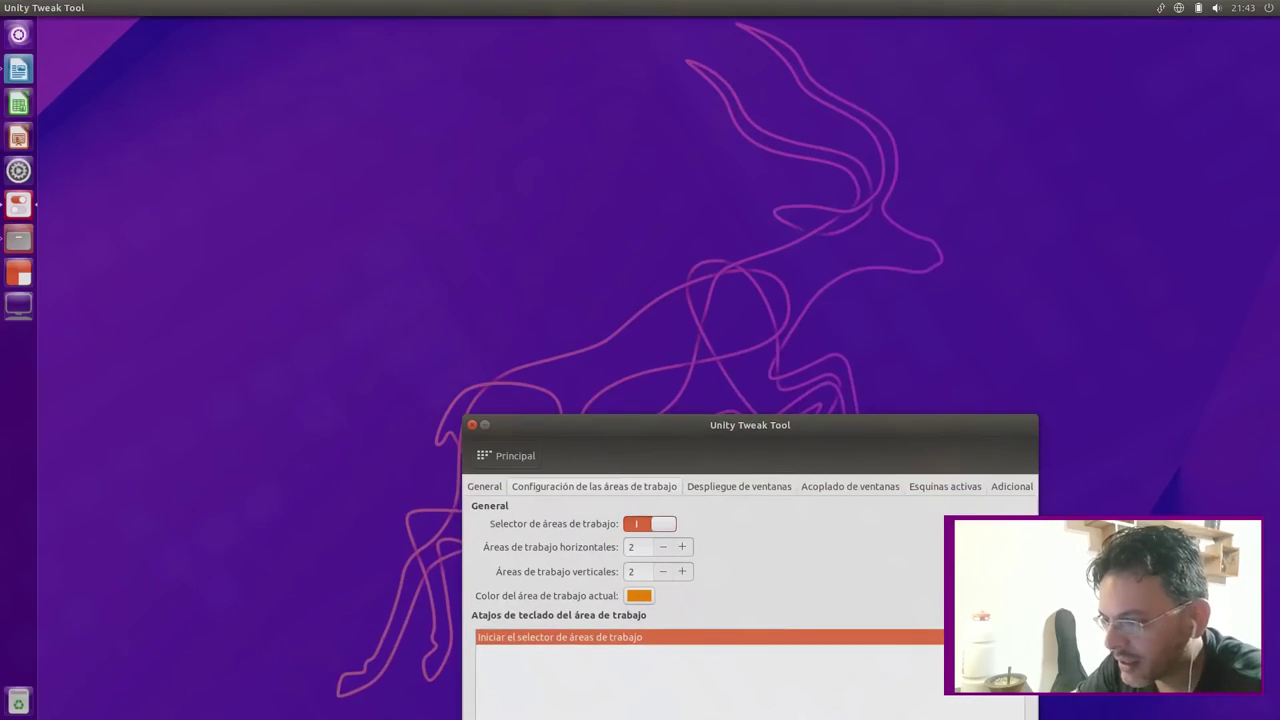
left_click(10, 273)
left_click(1022, 42)
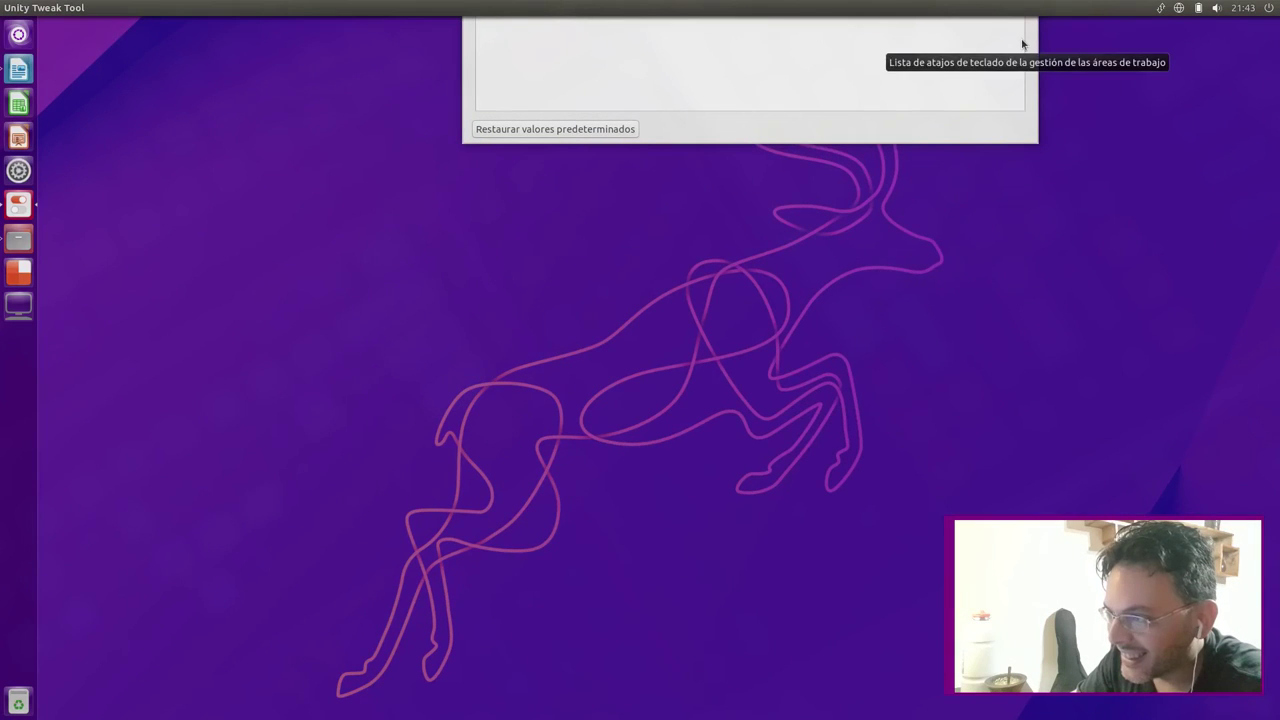
- Move Unity Tweak Tool back to the upper-left workspace from the overview and bring it in front of Writer there
left_click(18, 272)
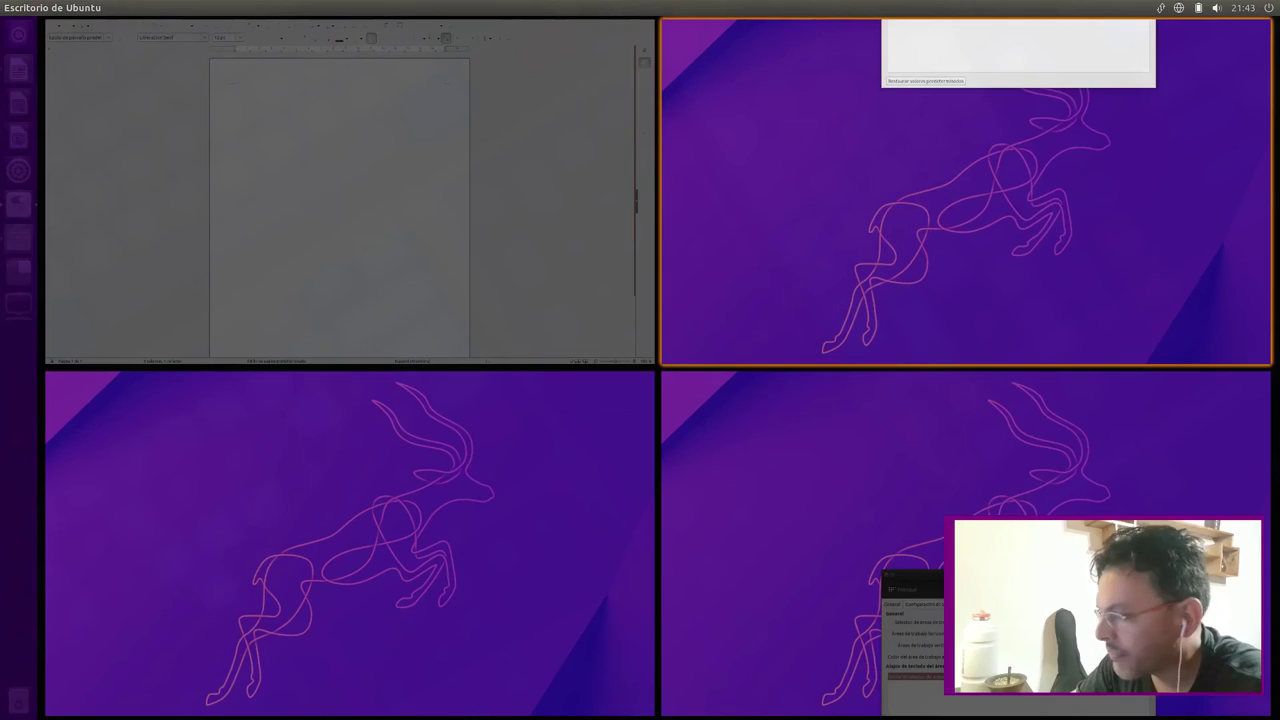
left_click_drag(1010, 70, 230, 156)
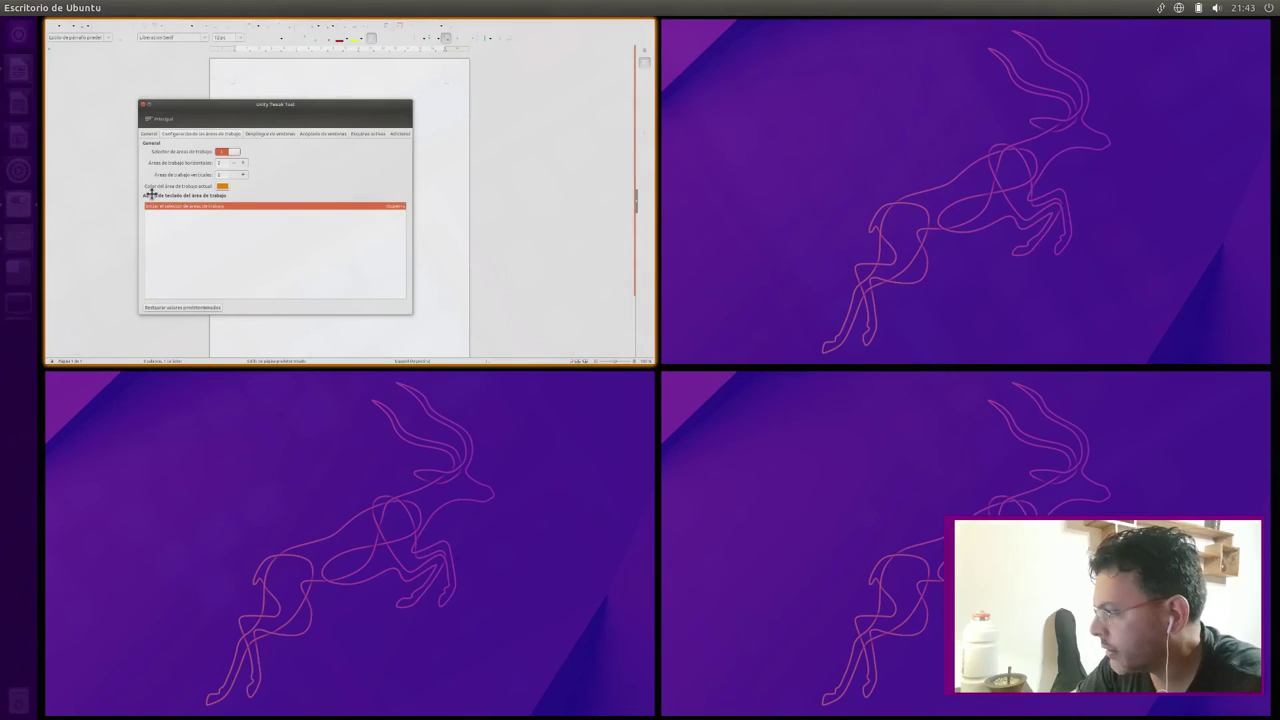
left_click(10, 232)
key("alt+F4")
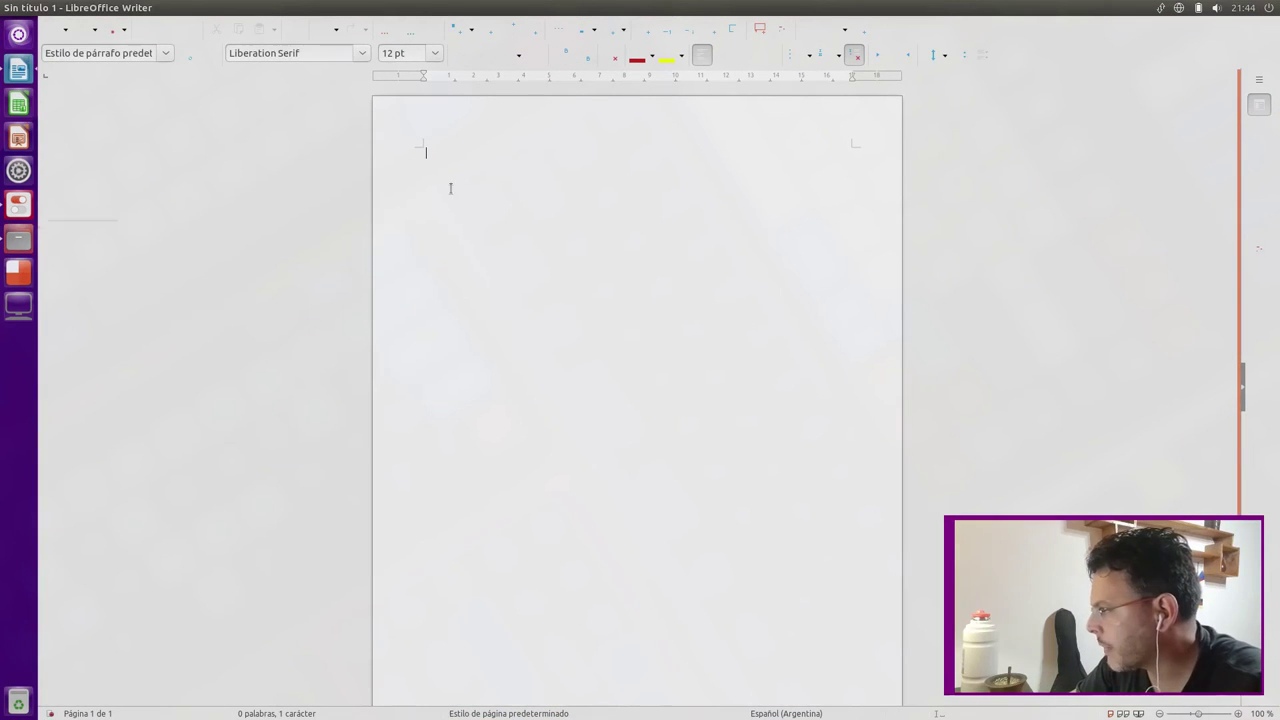
left_click(20, 206)
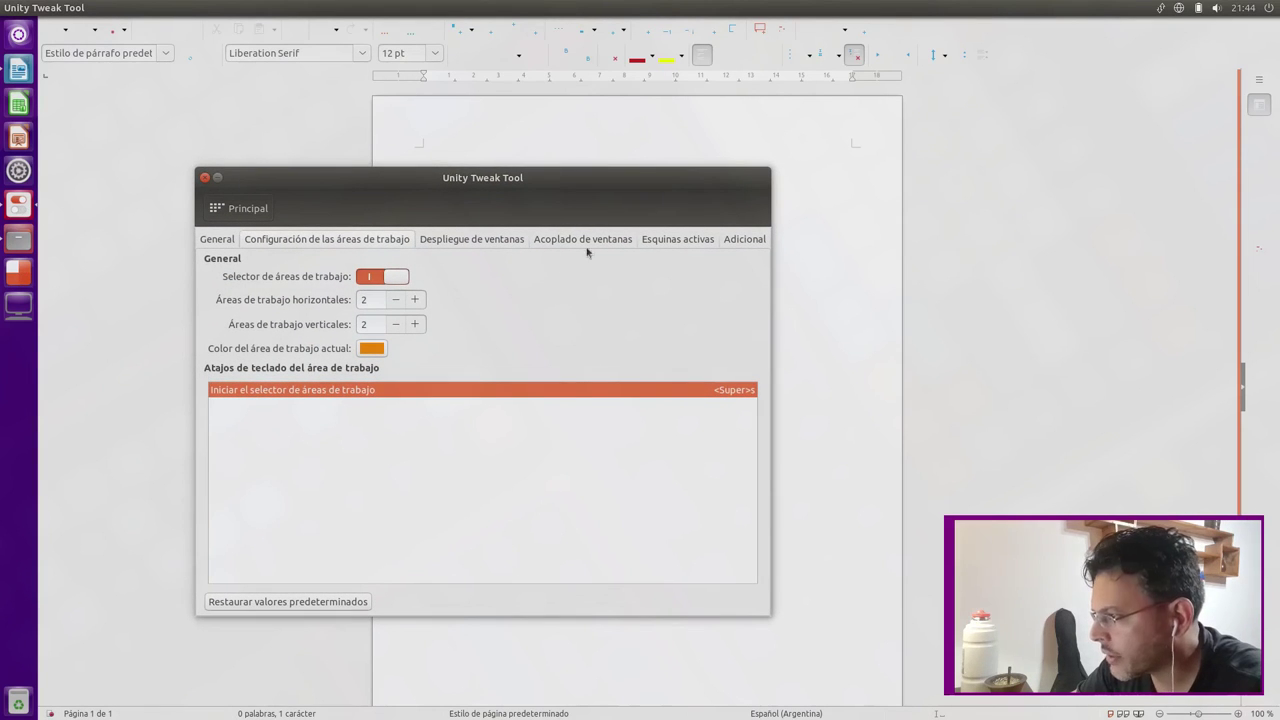
- Review the window spread settings, try the spread and return to Unity Tweak Tool, and open the window snapping settings
left_click(492, 240)
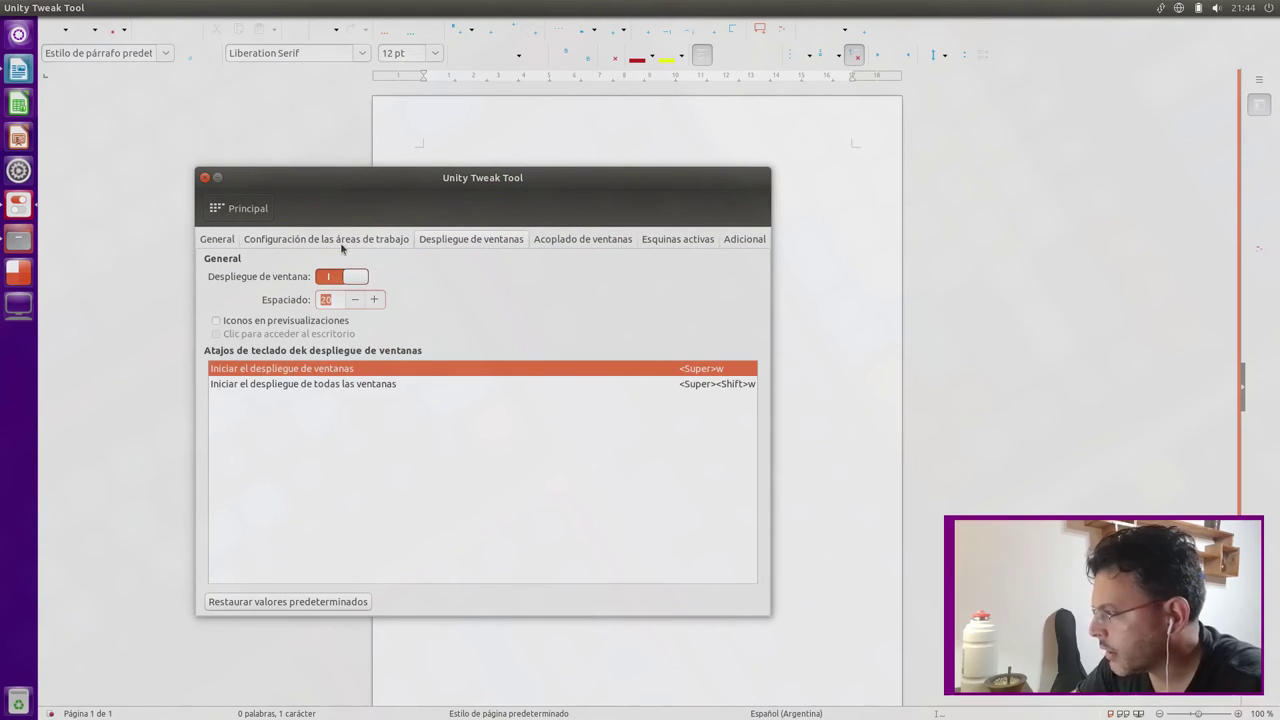
key("super+w")
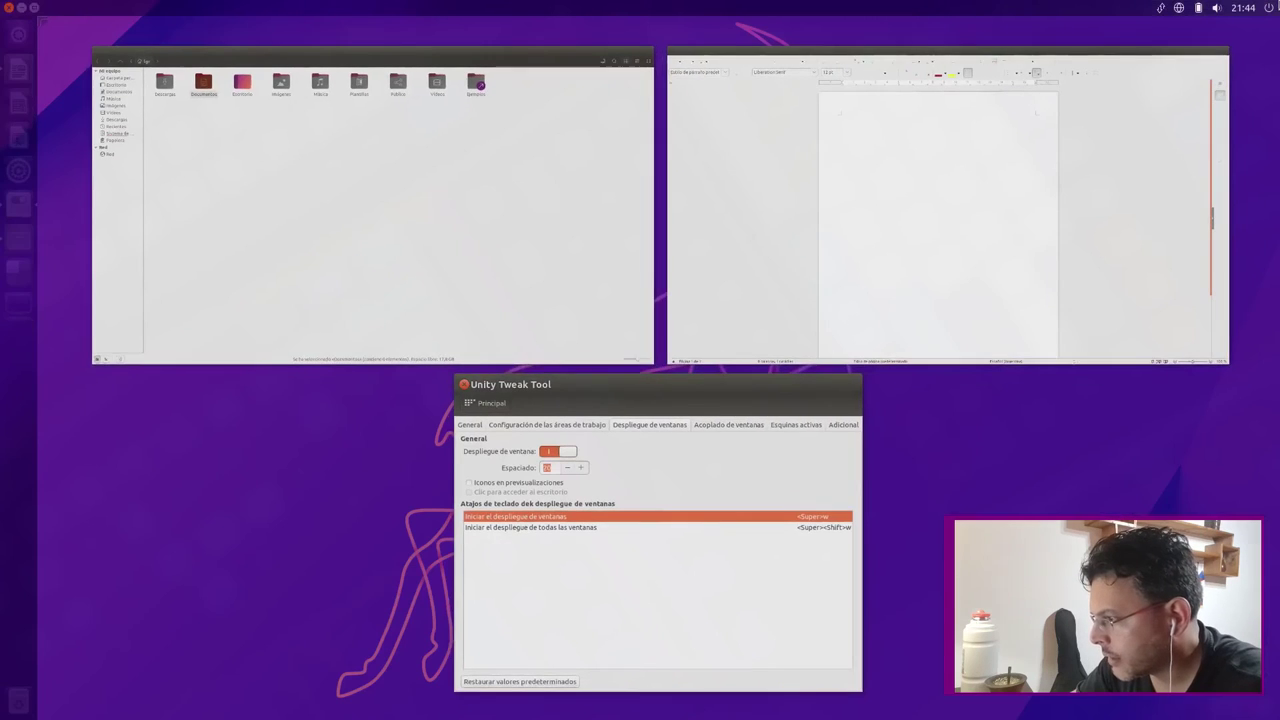
left_click(752, 392)
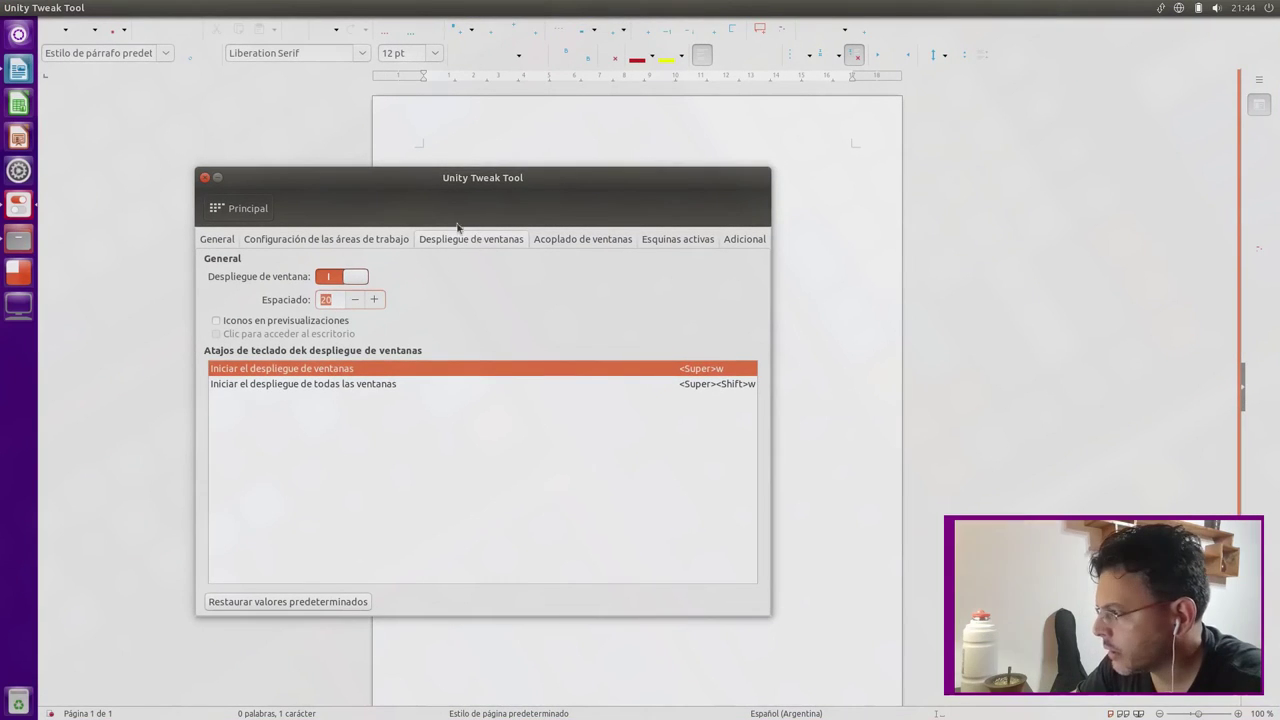
left_click(576, 242)
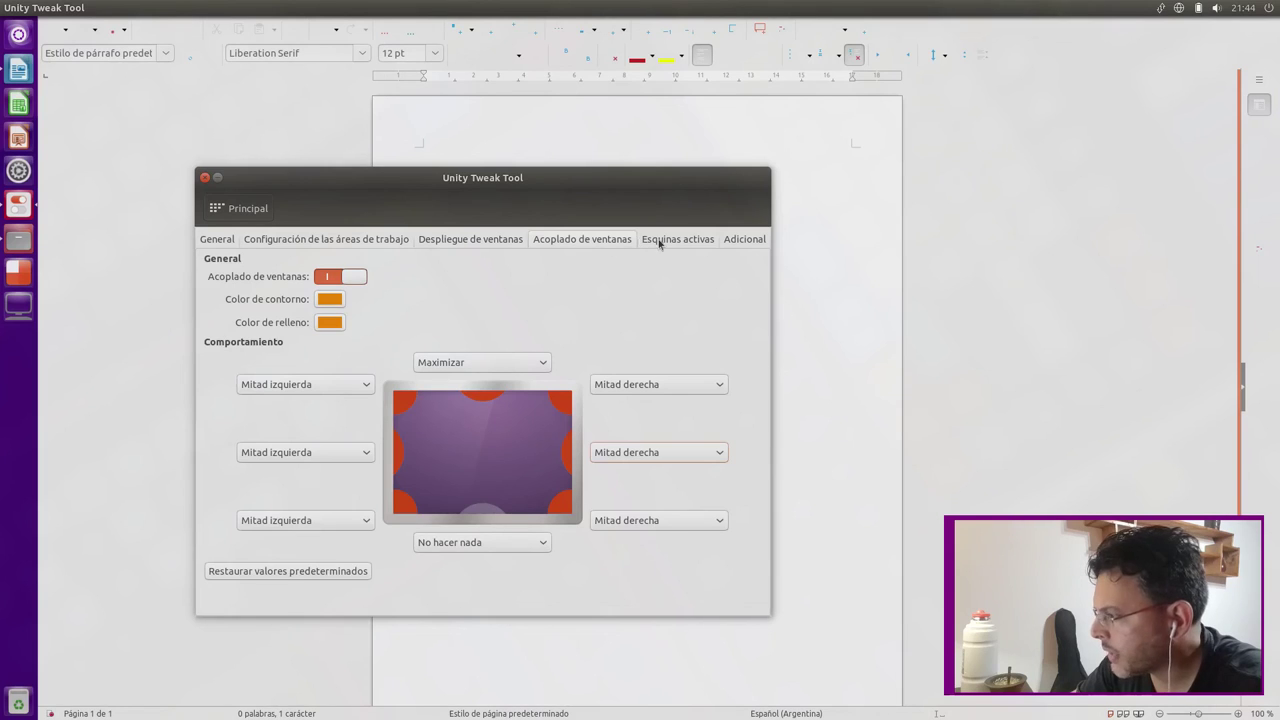
- View the hot corners and additional window manager settings, and return to the settings overview
left_click(659, 243)
left_click(748, 241)
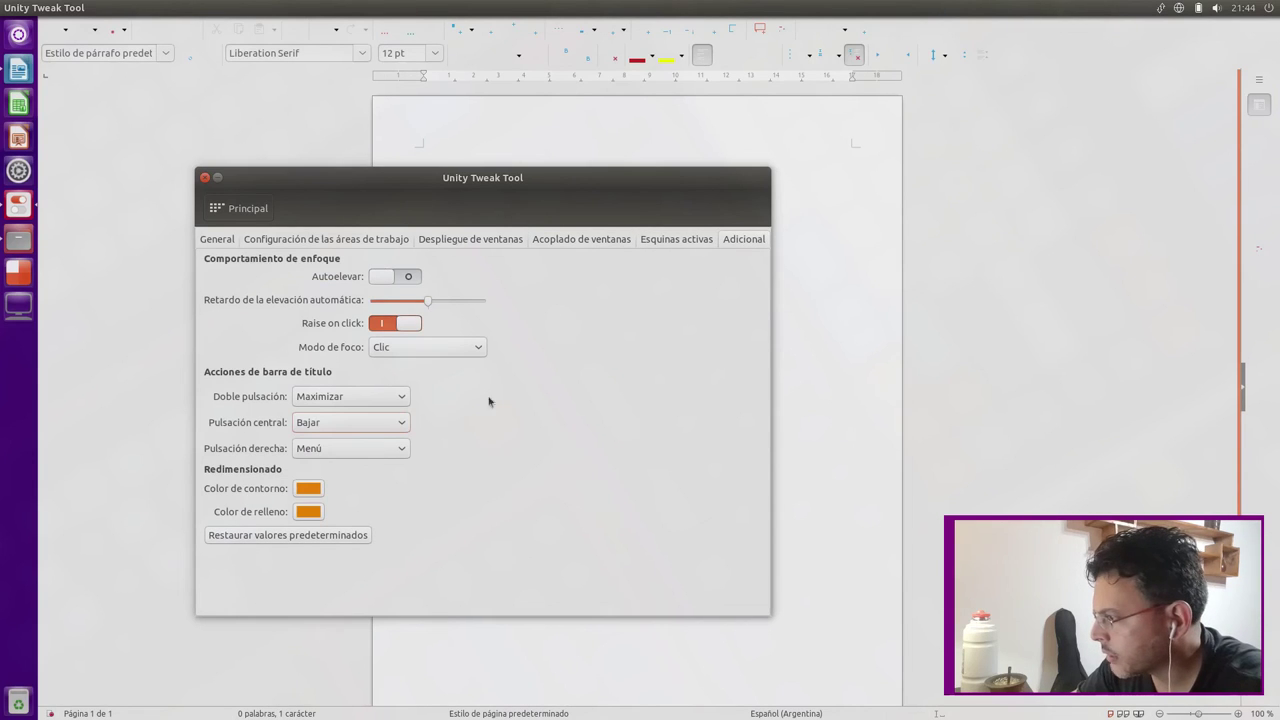
left_click(231, 217)
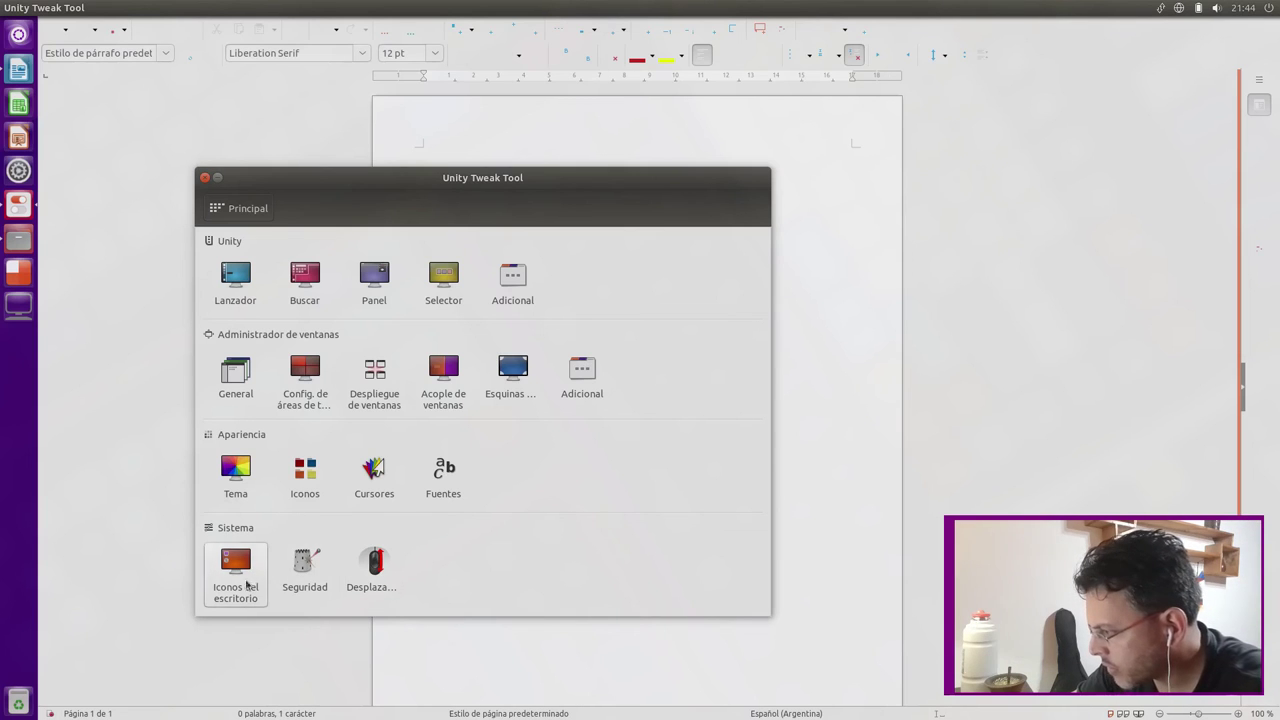
- Review the system's security and scrolling settings in Unity Tweak Tool
left_click(305, 568)
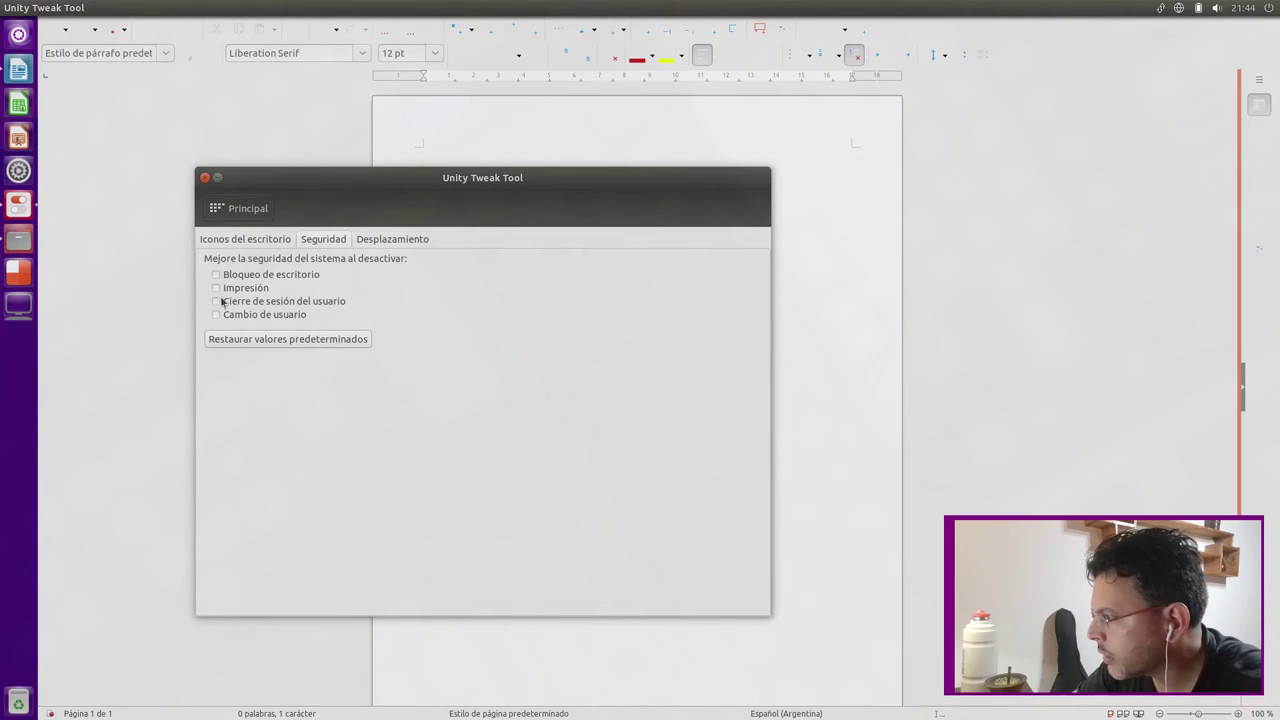
left_click(396, 242)
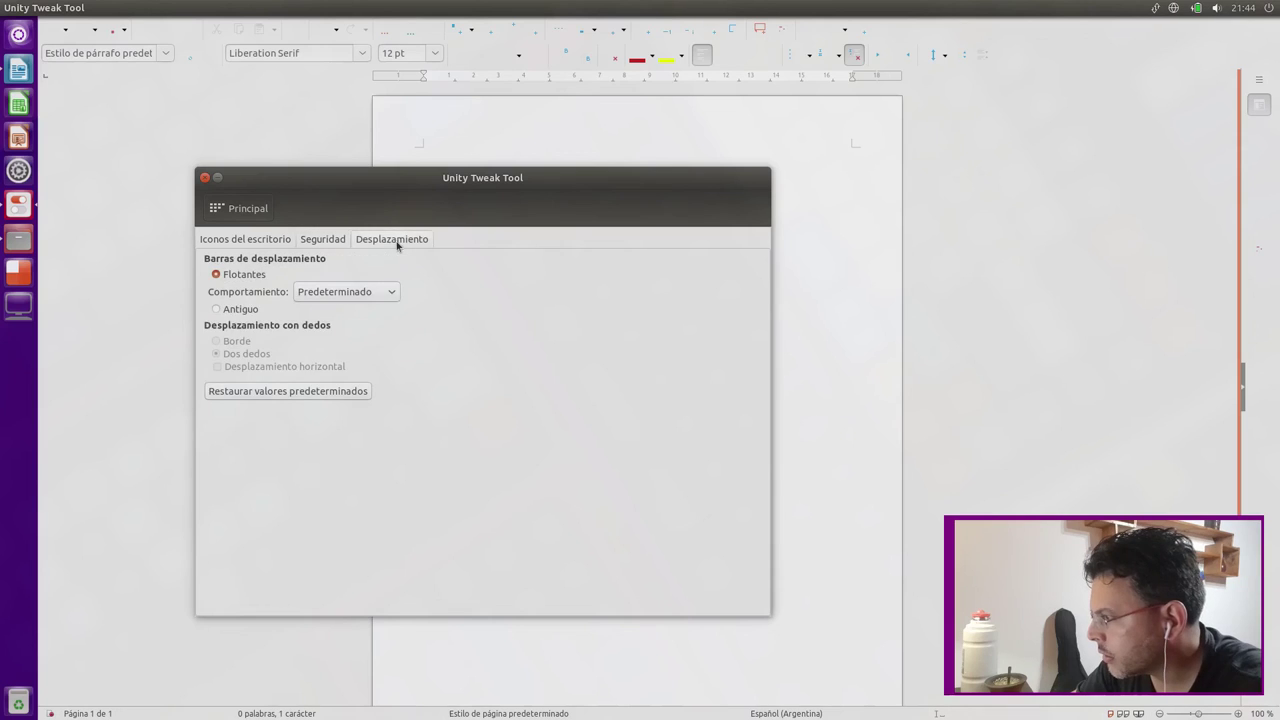
left_click(334, 241)
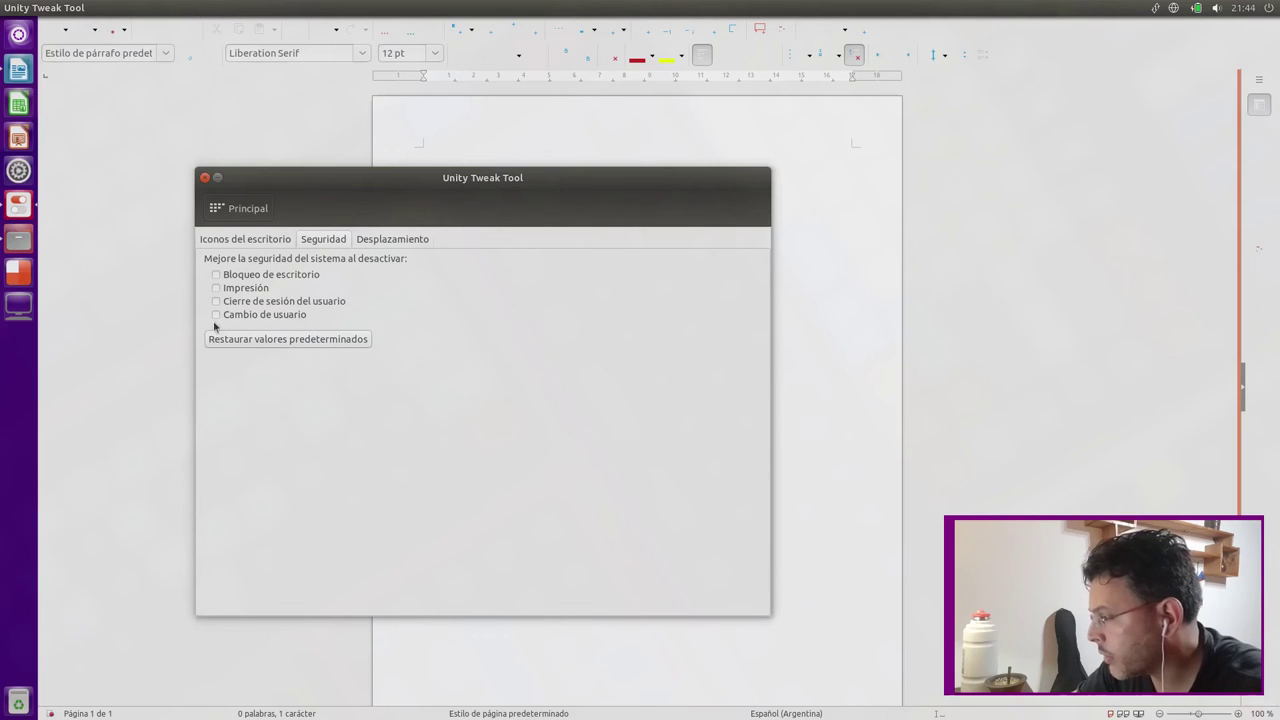
- Enable the Carpeta personal and Papelera desktop icons and return to the settings overview
left_click(251, 241)
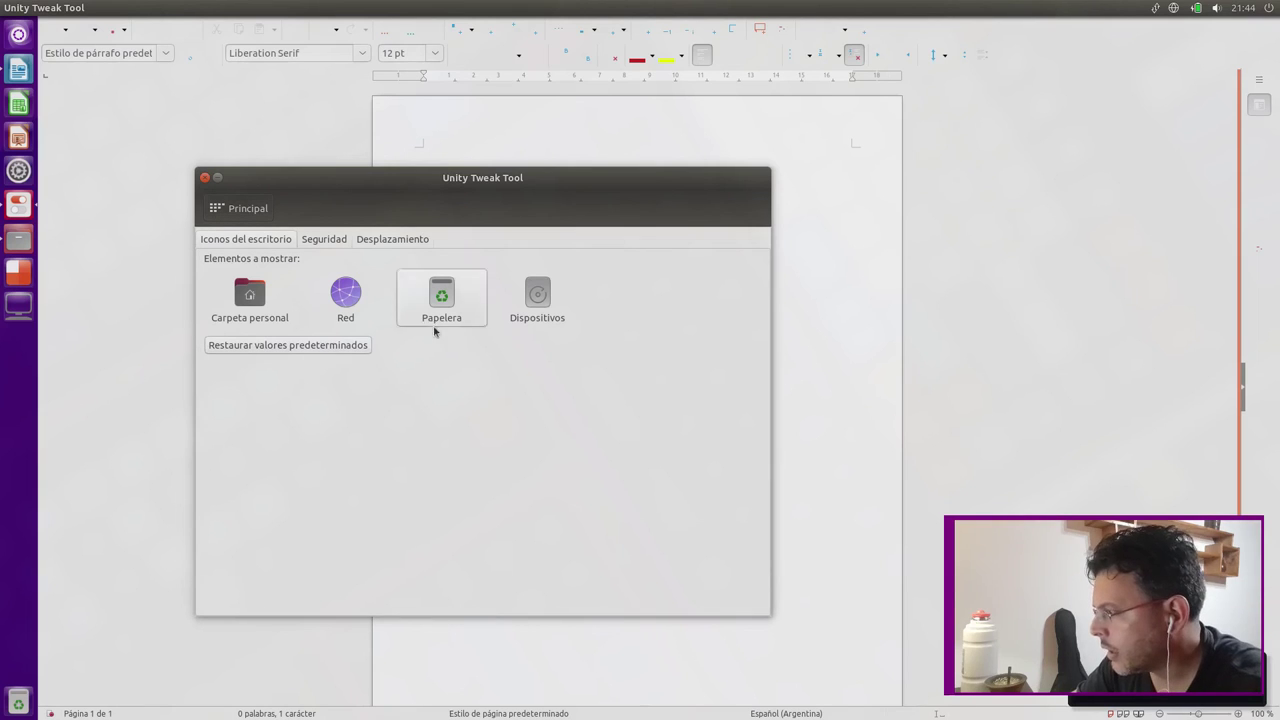
left_click(250, 298)
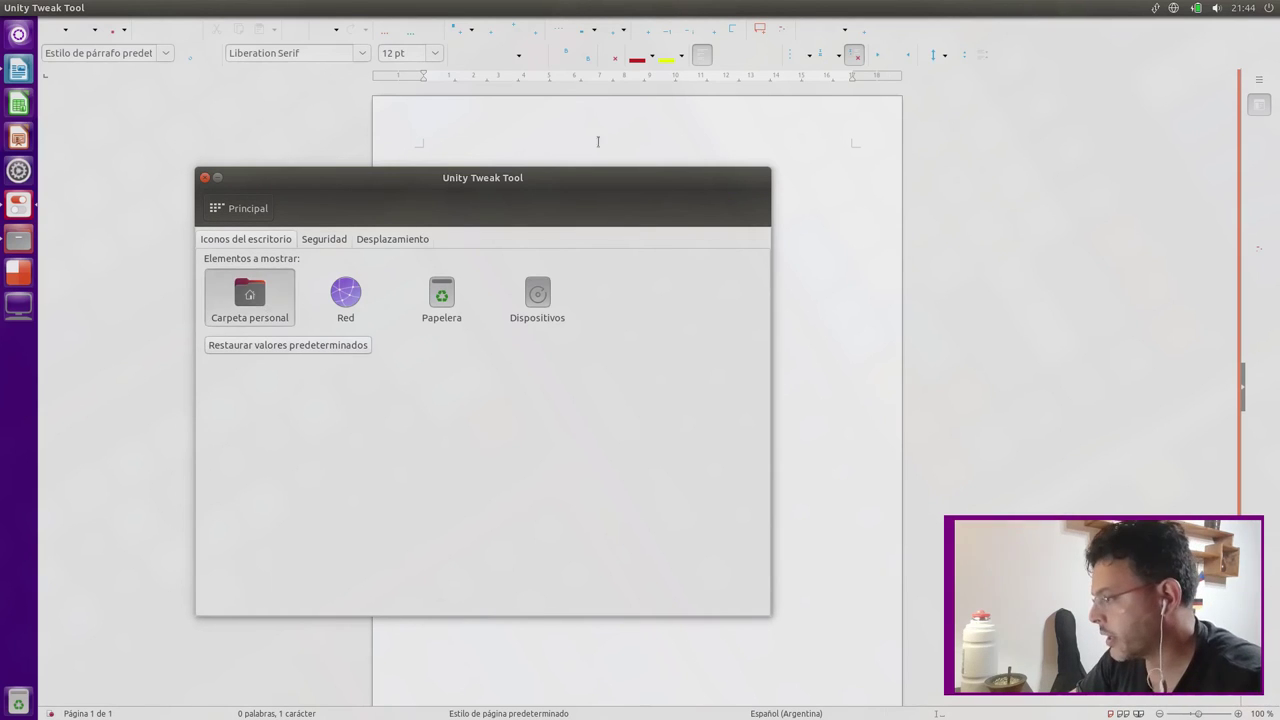
left_click(474, 322)
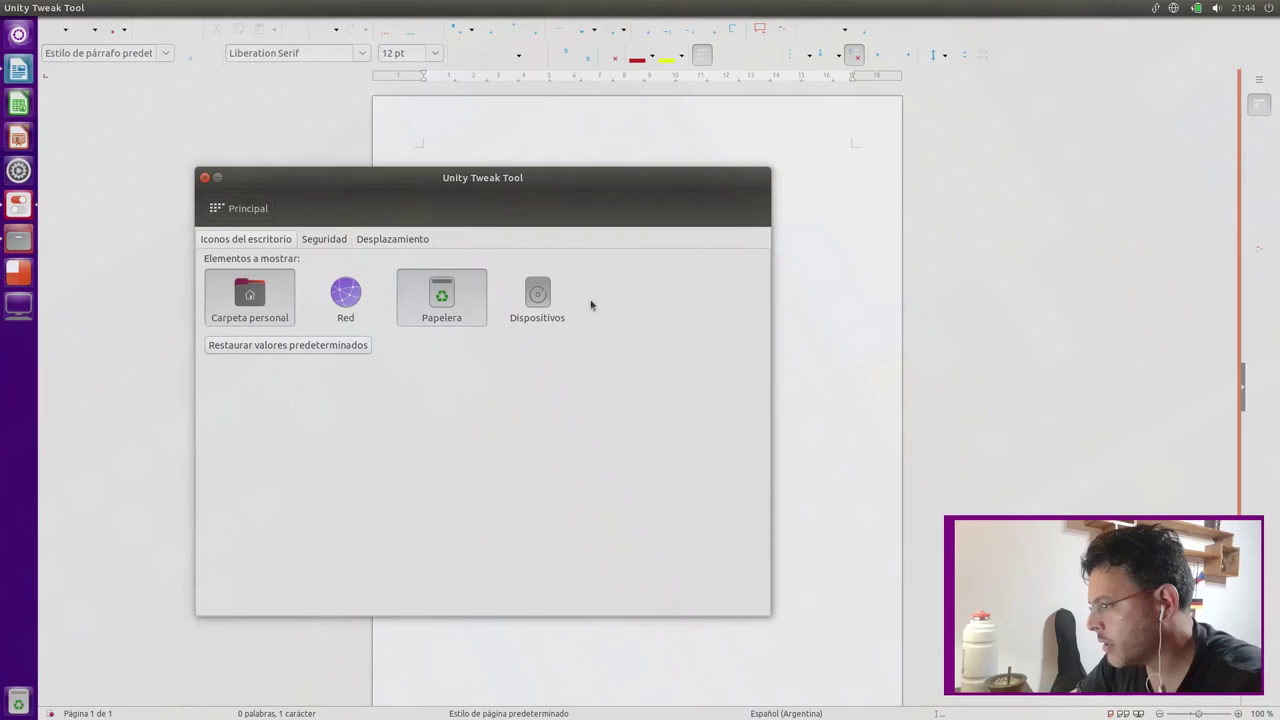
left_click(565, 302)
left_click(245, 209)
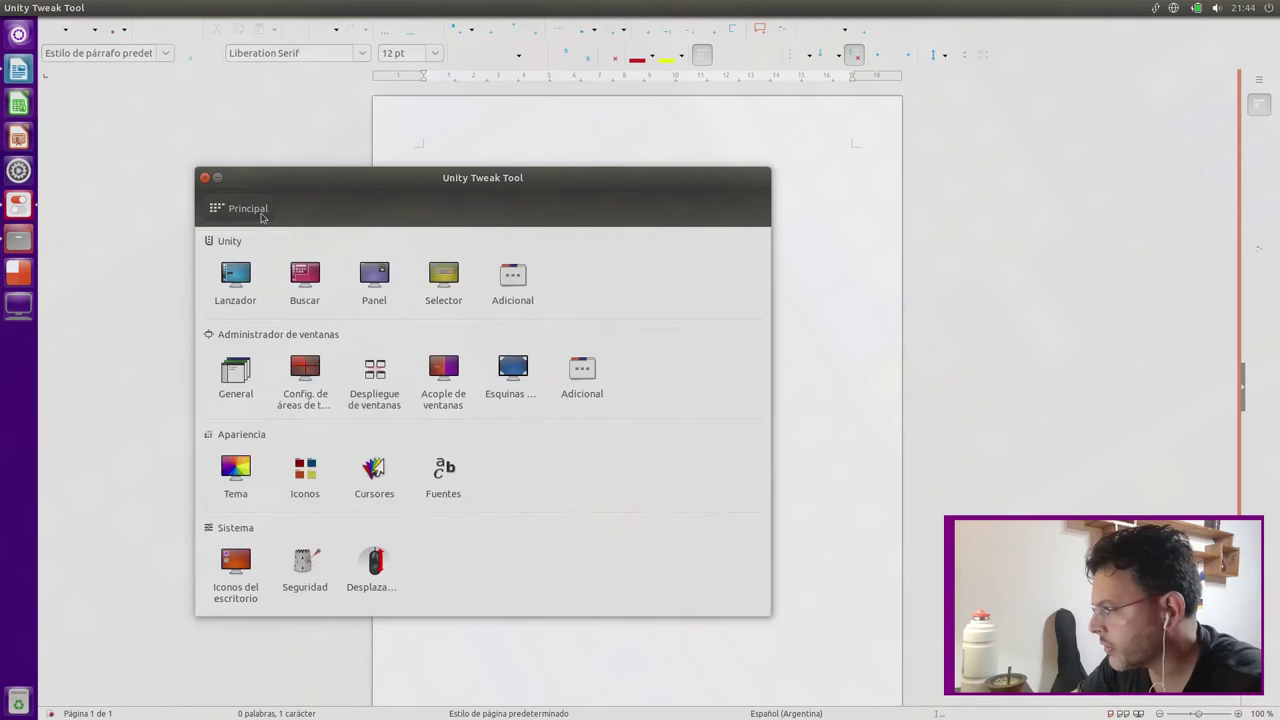
- Close Unity Tweak Tool, the Writer document without saving and the file manager, and try selecting the home folder icon on the desktop
left_click(202, 180)
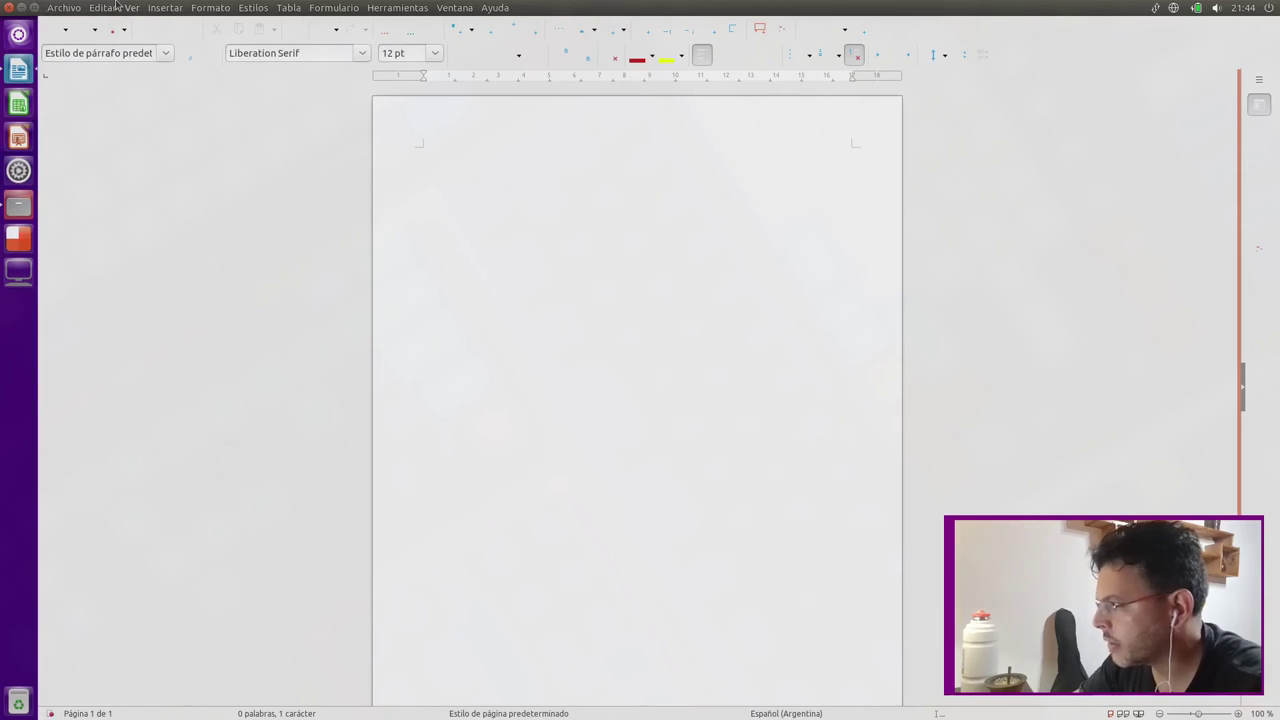
left_click(8, 9)
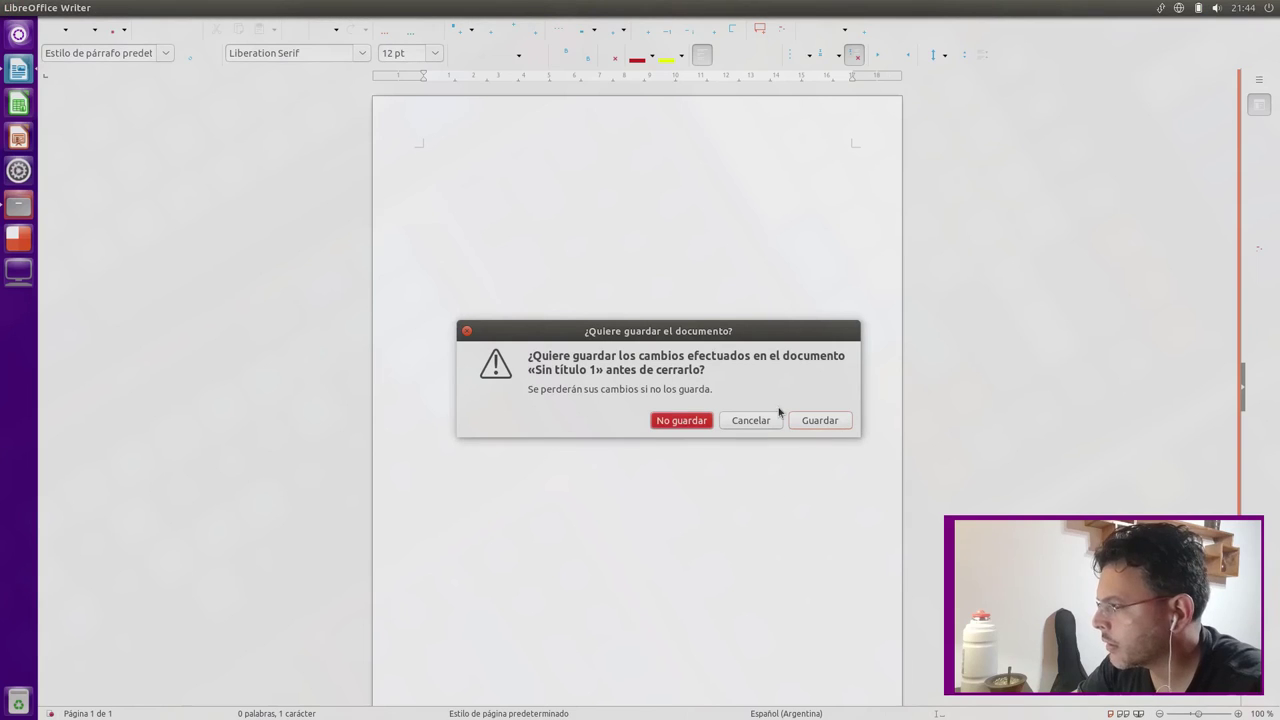
left_click(705, 421)
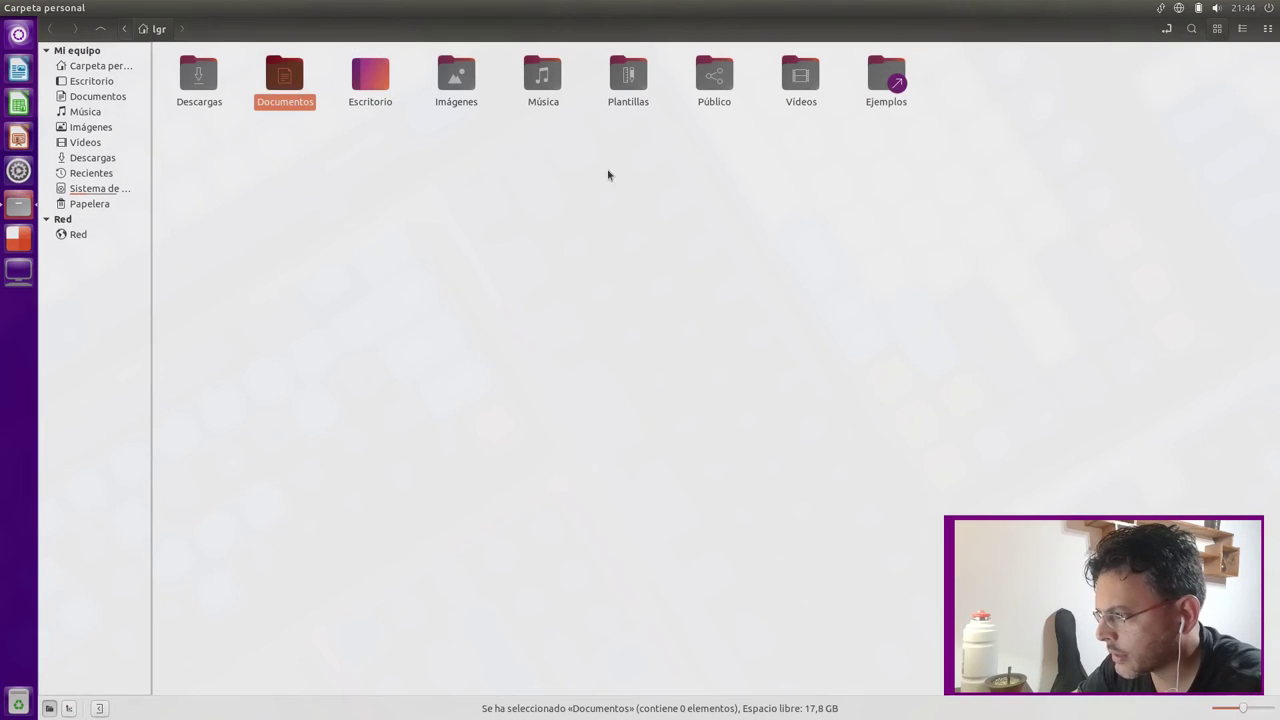
left_click(9, 9)
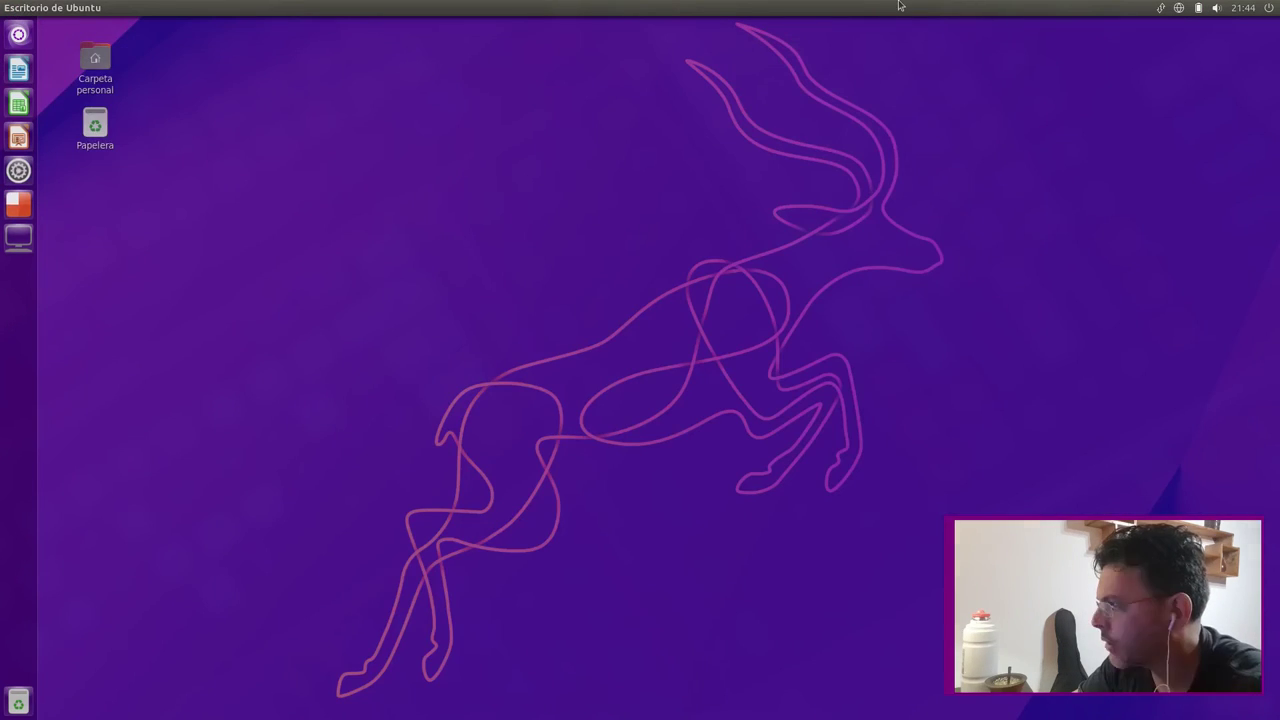
left_click(108, 60)
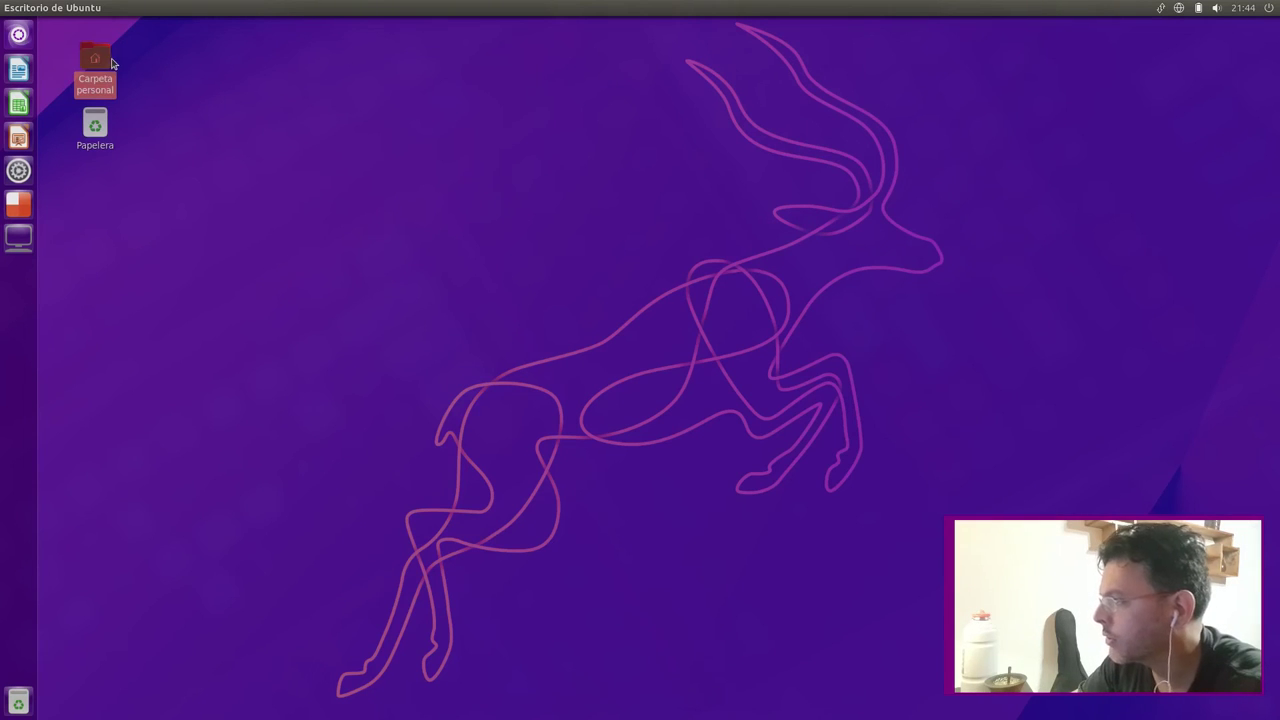
left_click(429, 349)
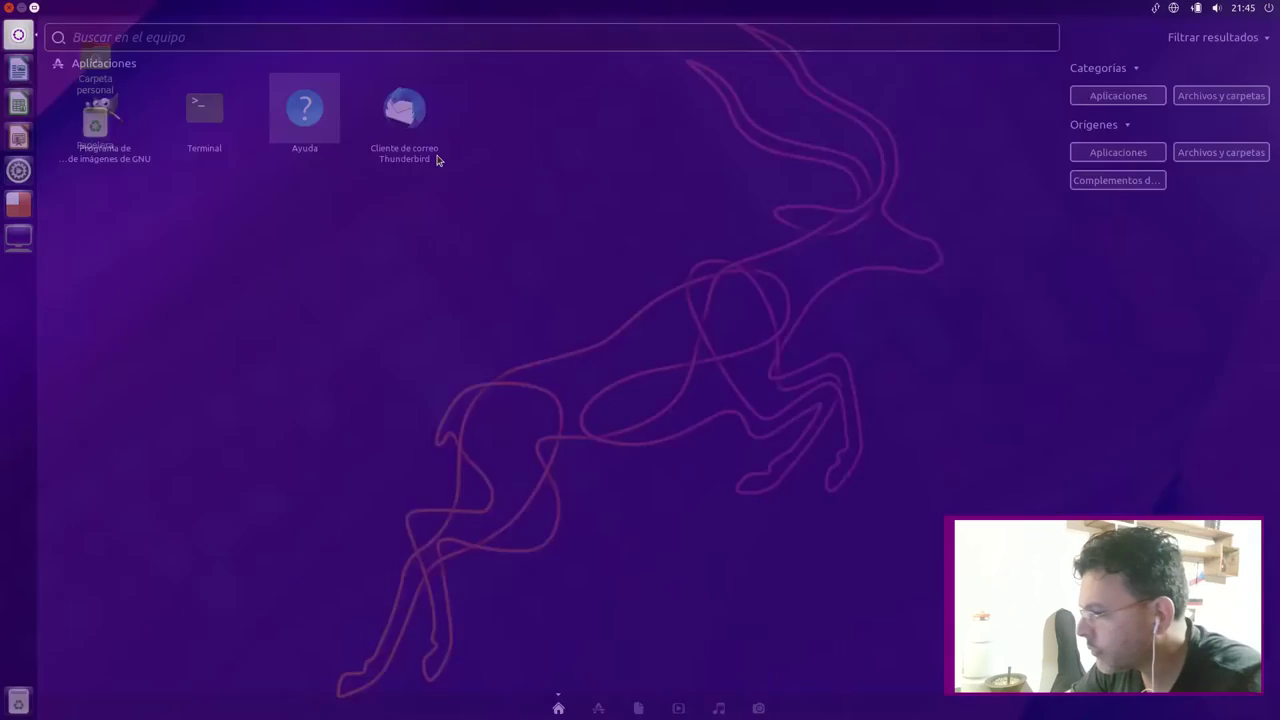
- Browse the recent applications in the dash and launch Terminal from there
key("super")
key("Down")
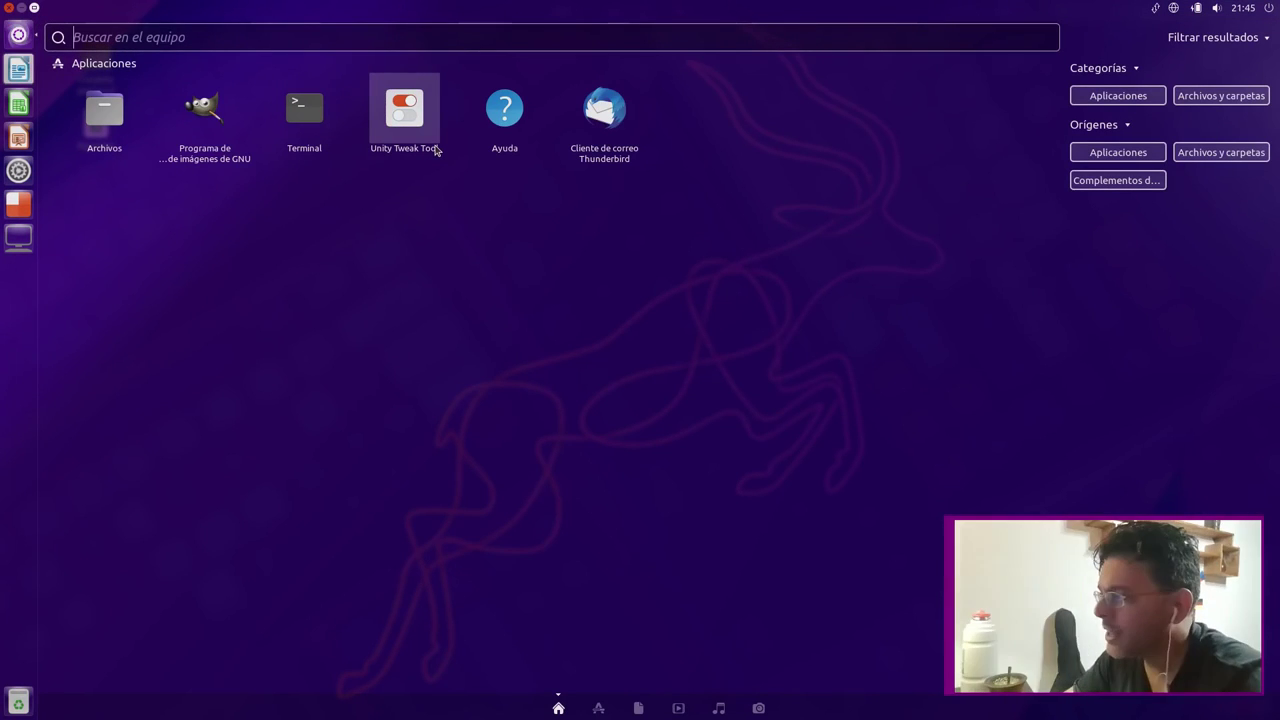
key("Right")
key("Down")
key("Down")
key("Escape")
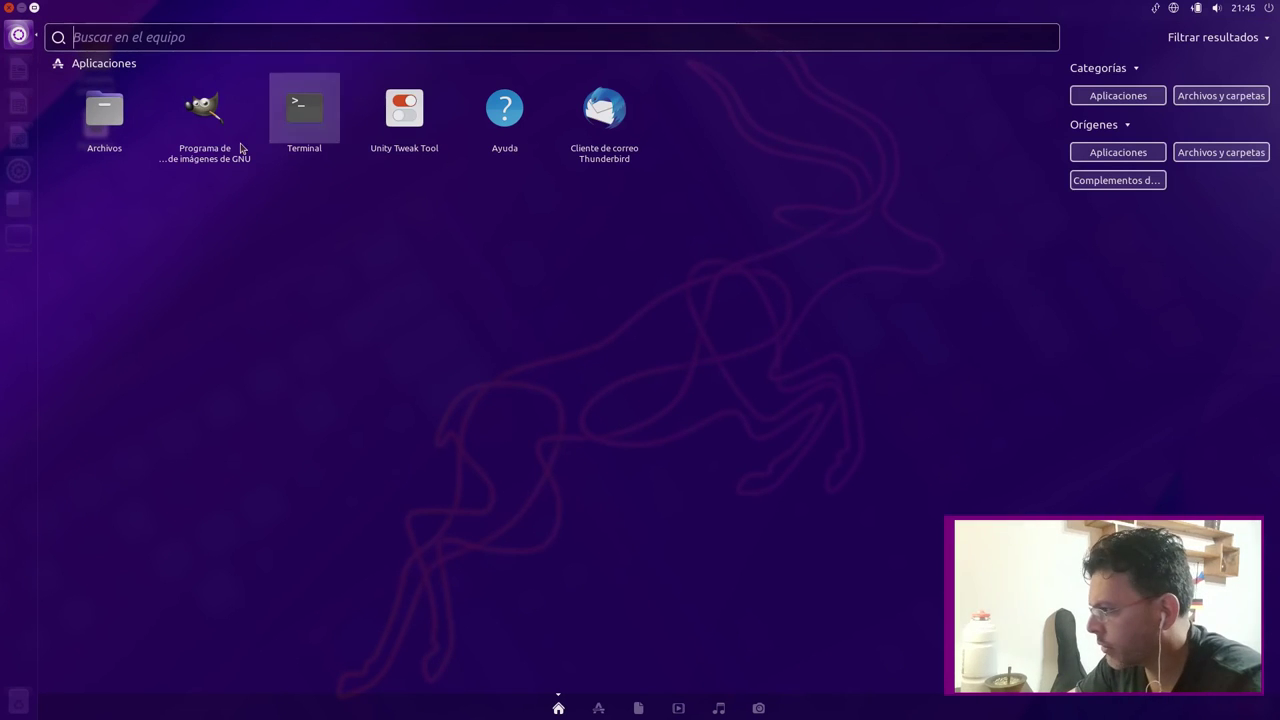
left_click(330, 116)
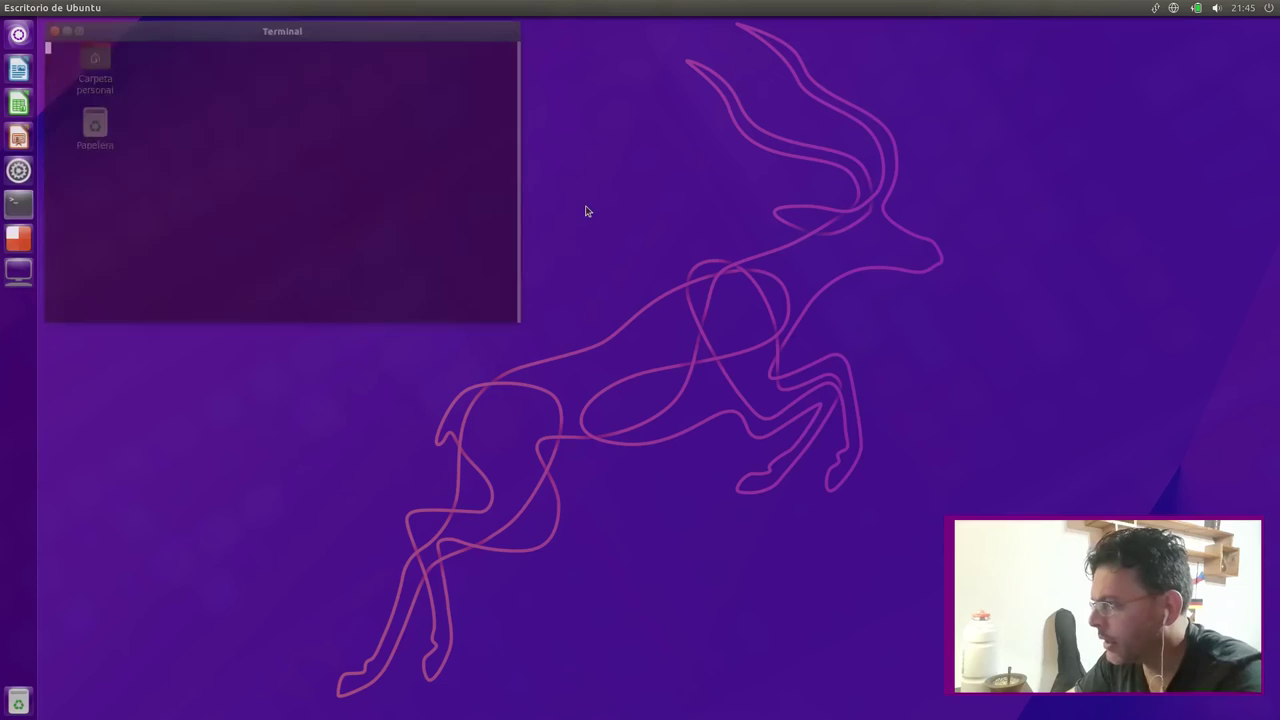
- Move the terminal window toward the middle of the desktop and list the installed packages with "snap list"
left_click_drag(394, 34, 920, 238)
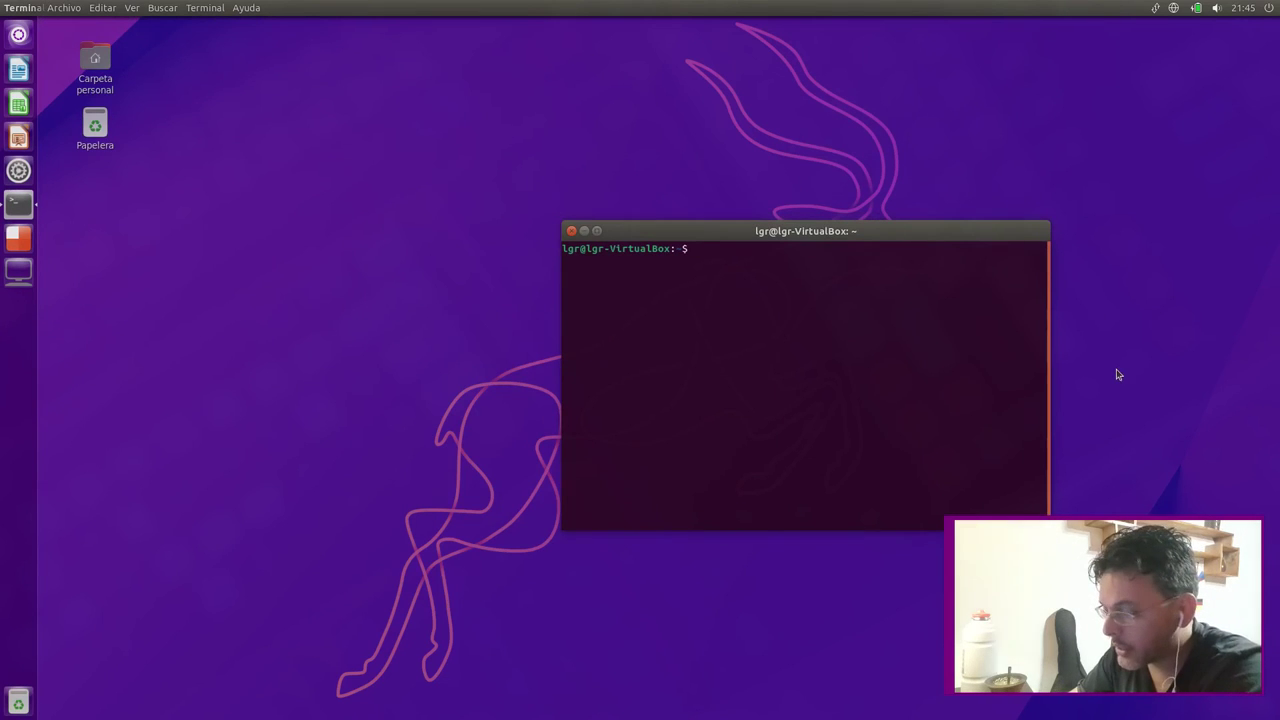
type("snap list")
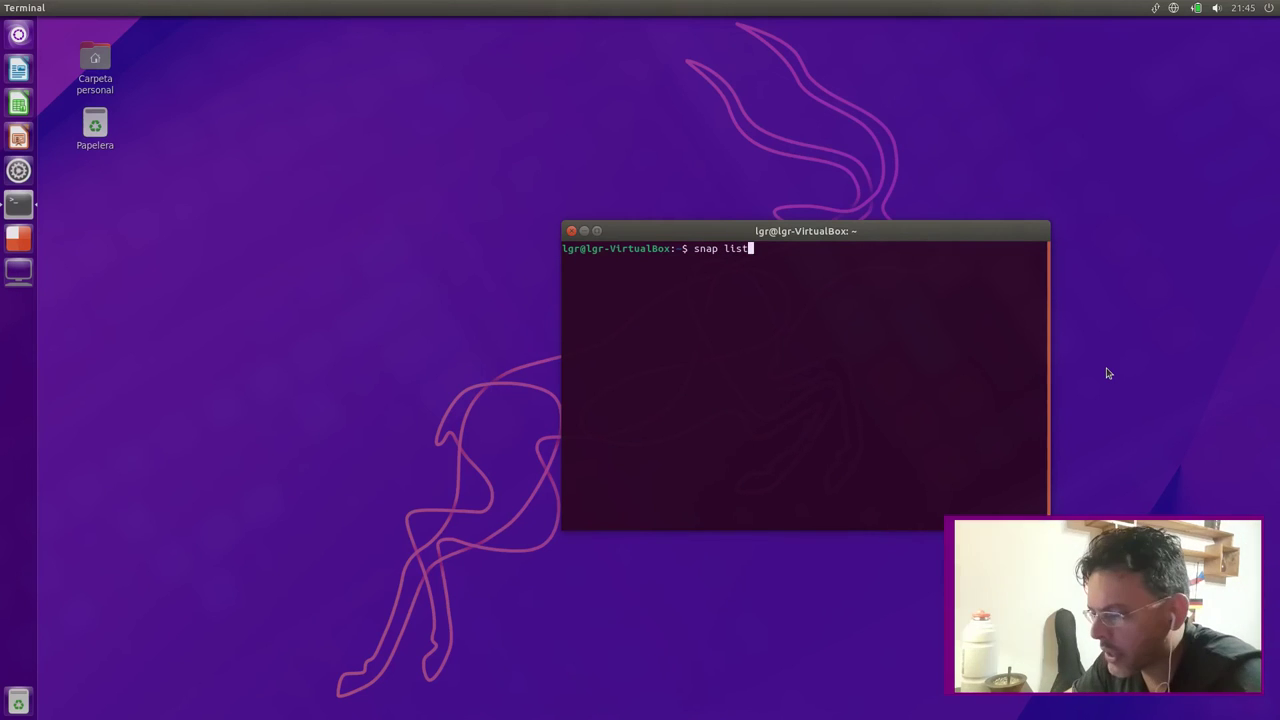
key("Return")
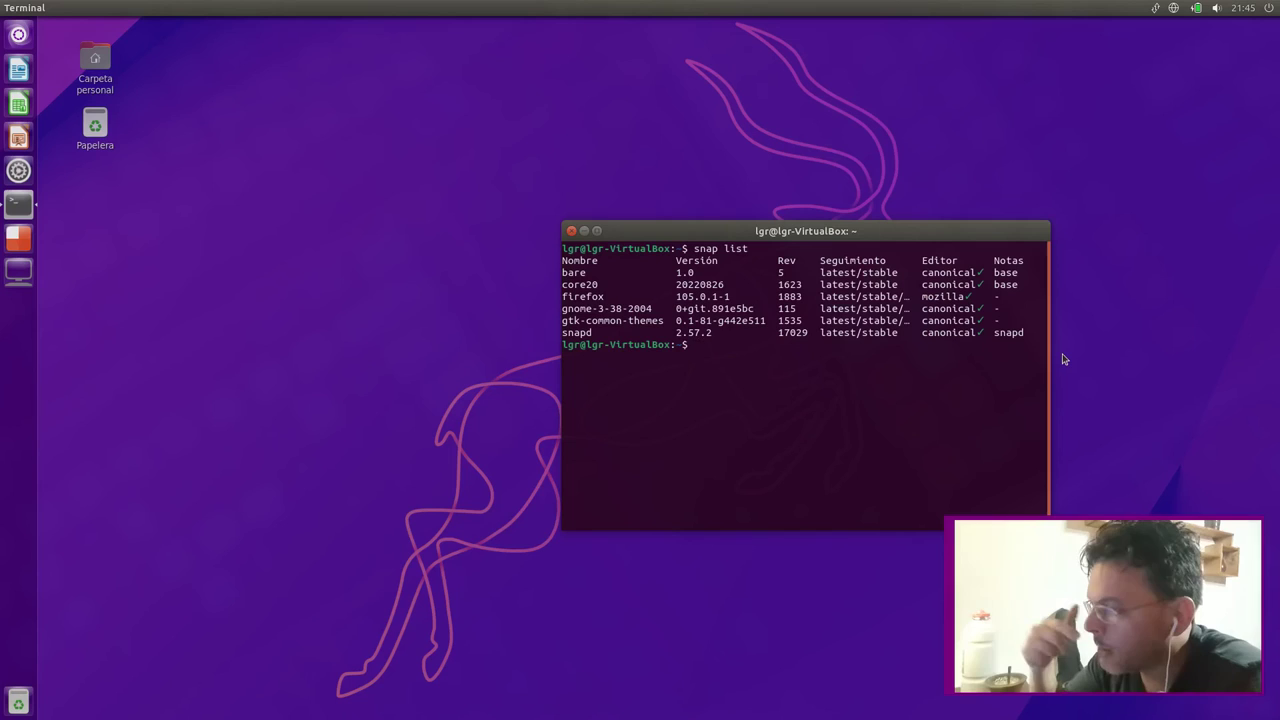
- Examine the names, versions and publishers in the snap package list, repositioning the terminal window, and close the terminal
left_click_drag(884, 230, 805, 240)
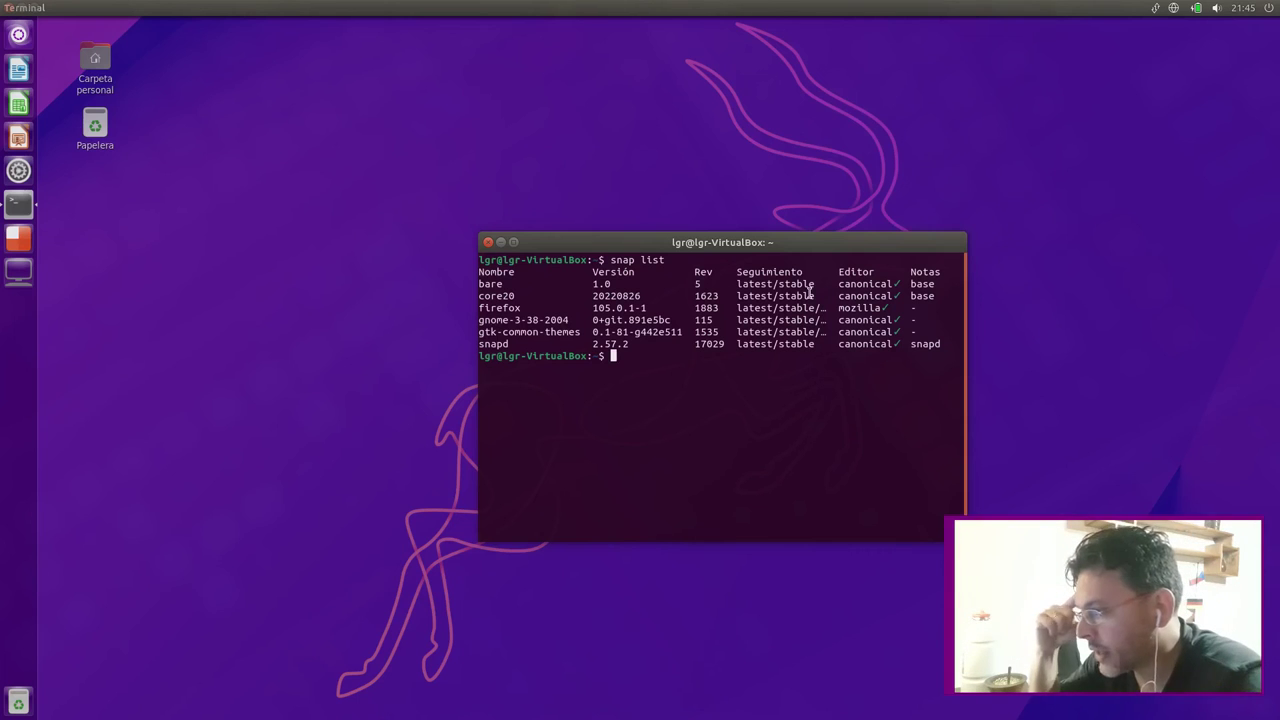
left_click_drag(526, 285, 552, 296)
left_click(562, 316)
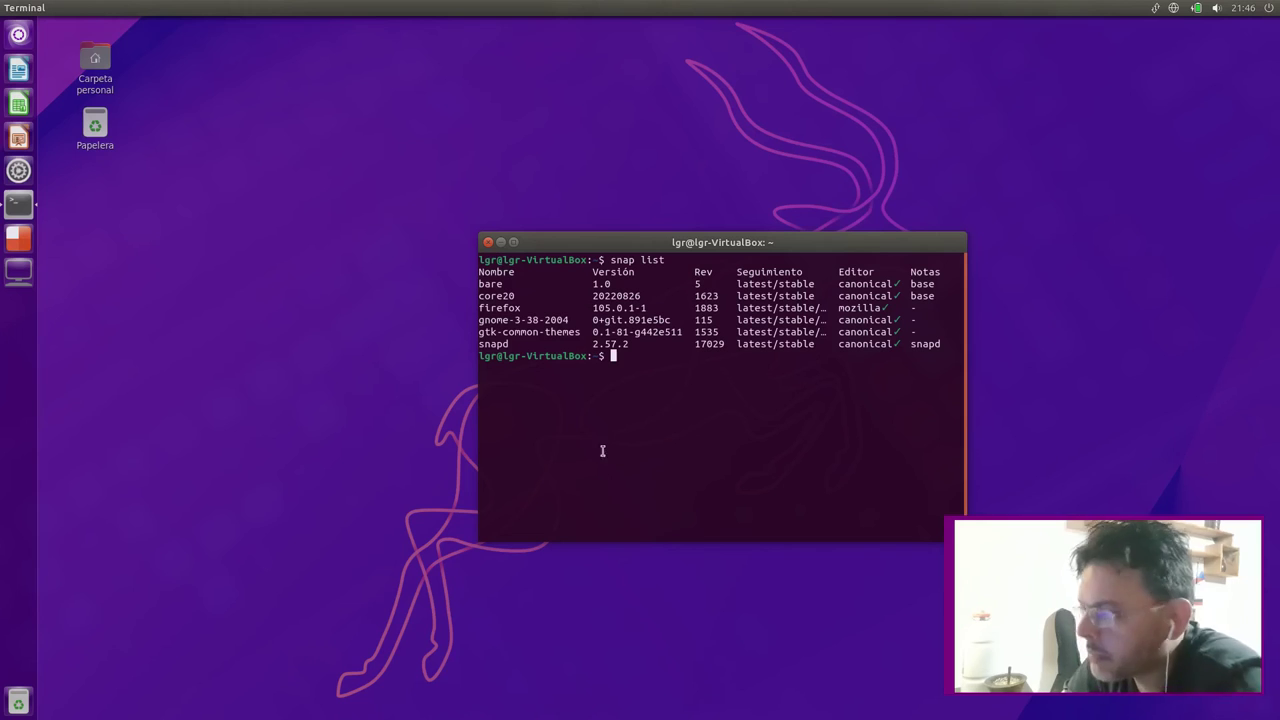
left_click_drag(646, 253, 633, 234)
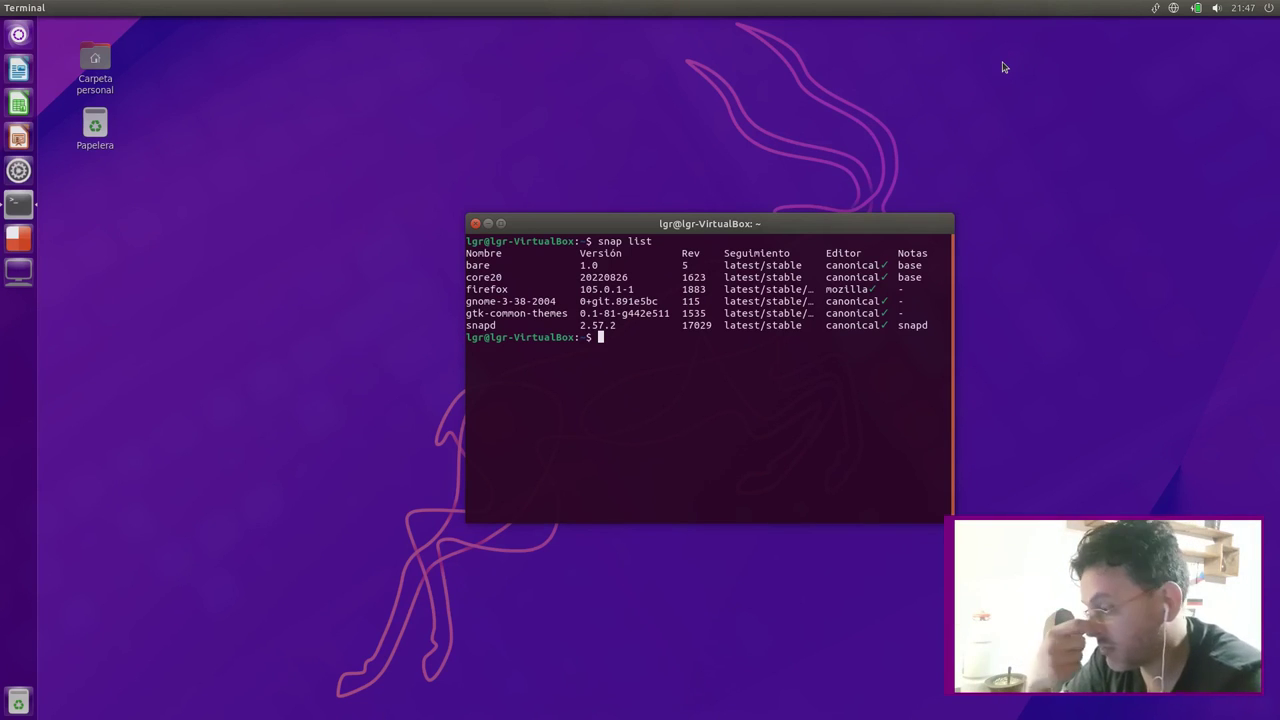
mouse_move(1075, 5)
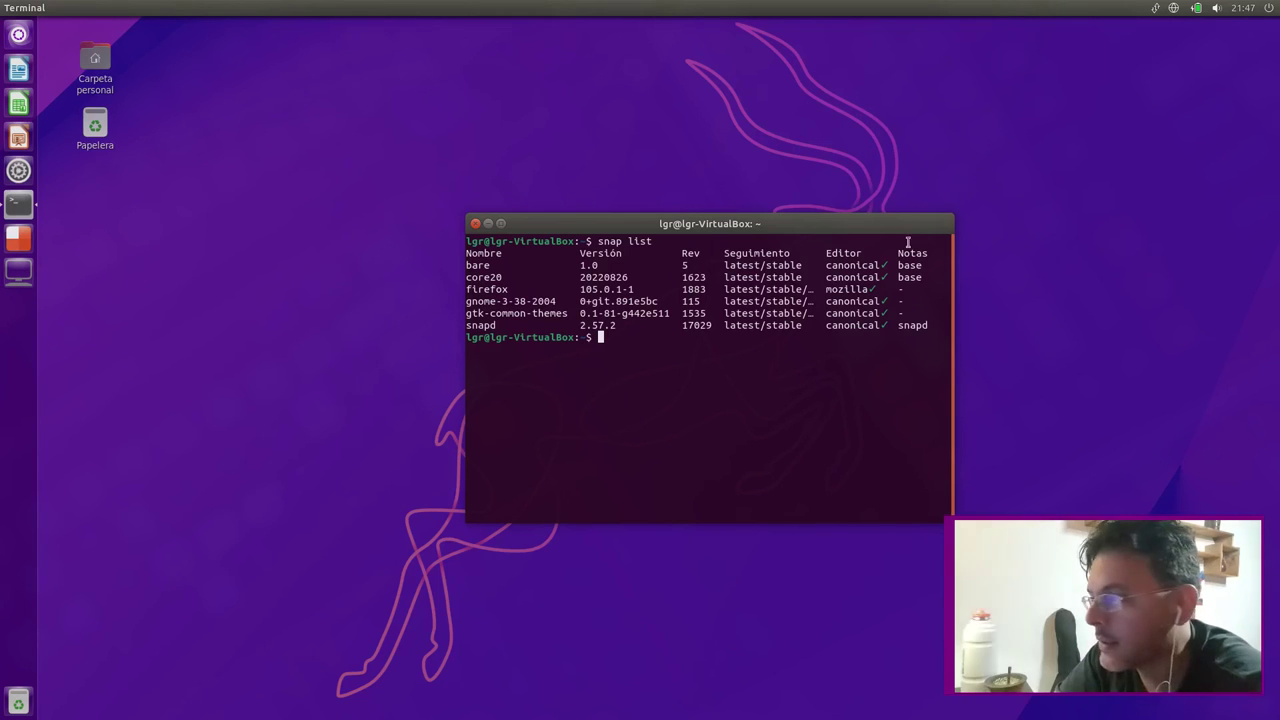
left_click_drag(864, 225, 926, 165)
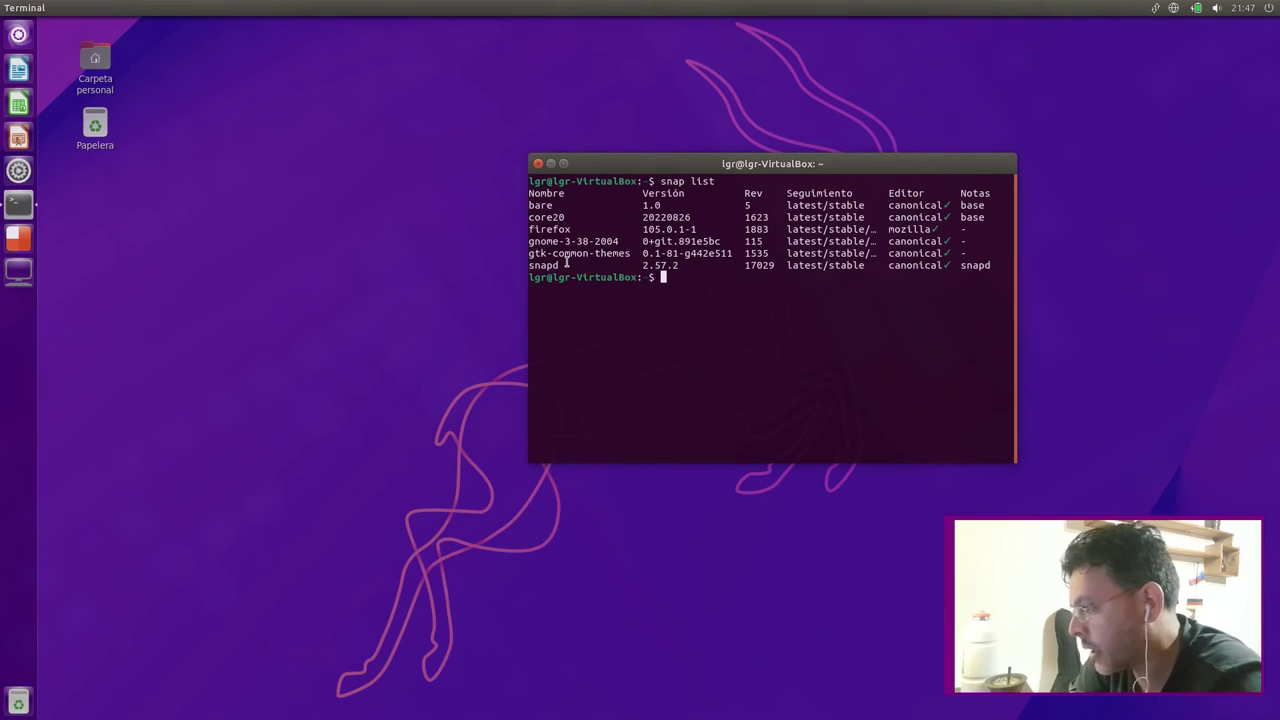
left_click(538, 164)
- Launch Archivos from the dash to view the home folder, and close it again
key("super")
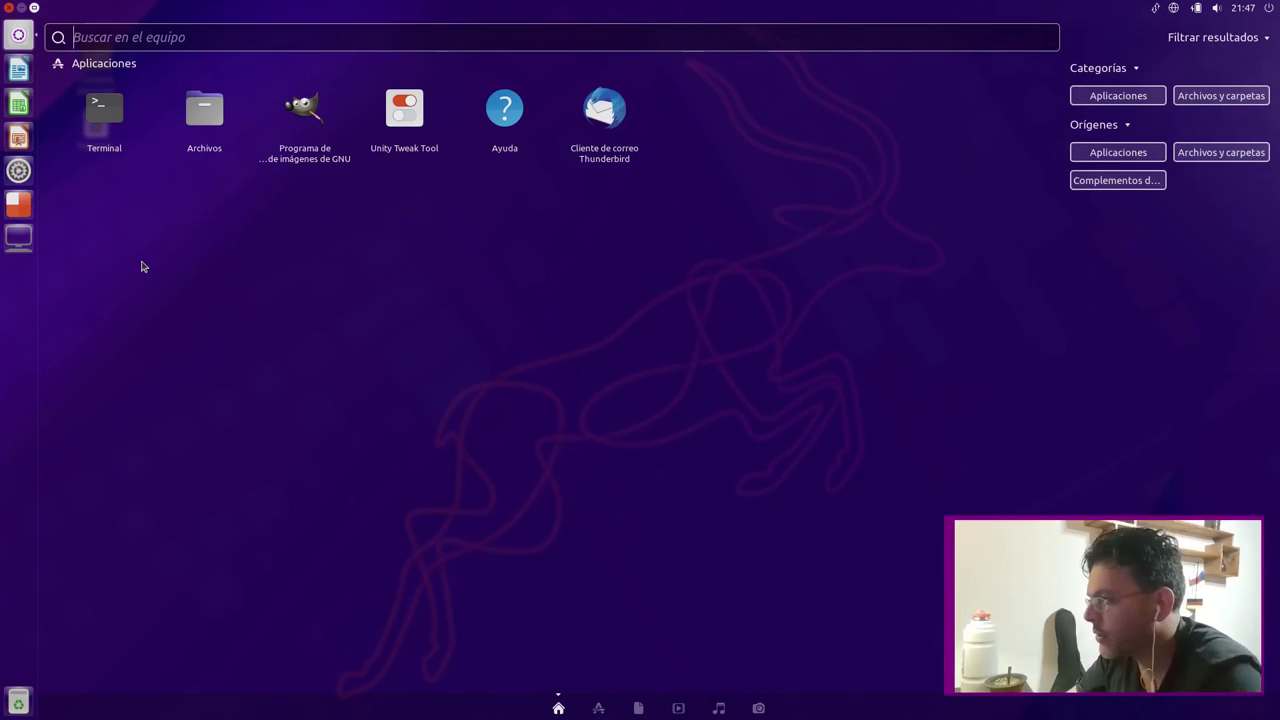
left_click(137, 33)
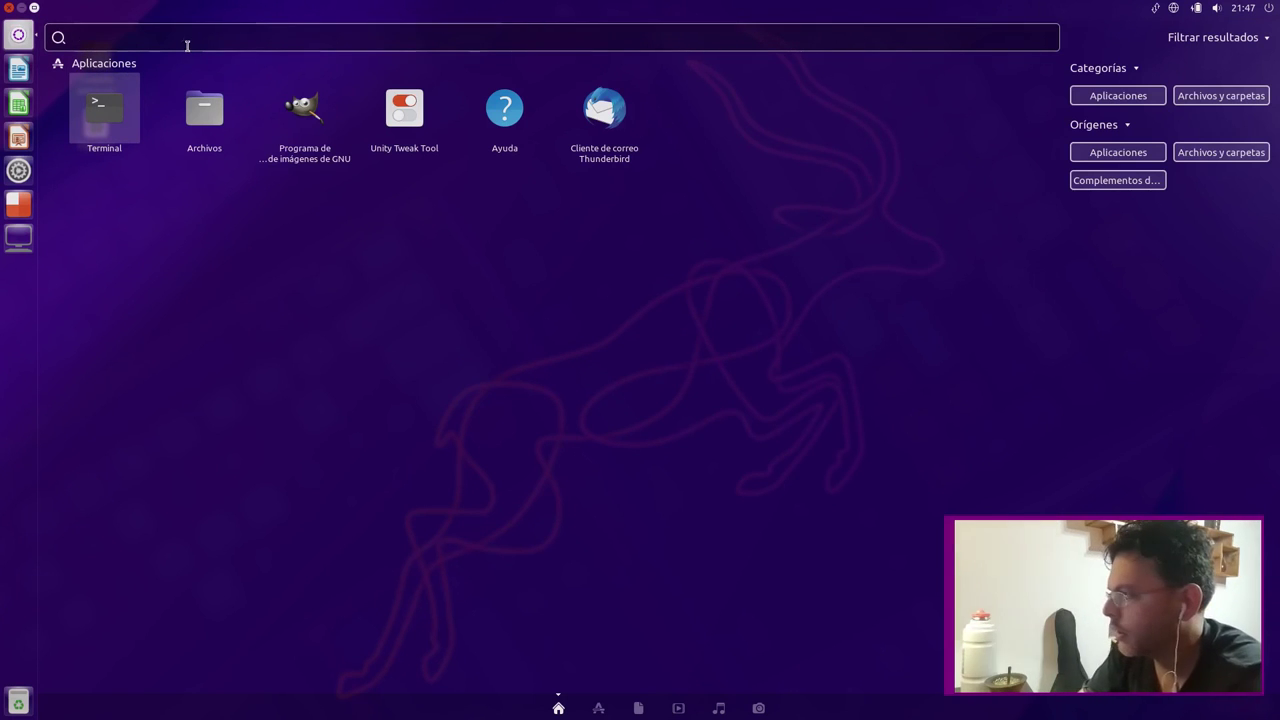
key("Right")
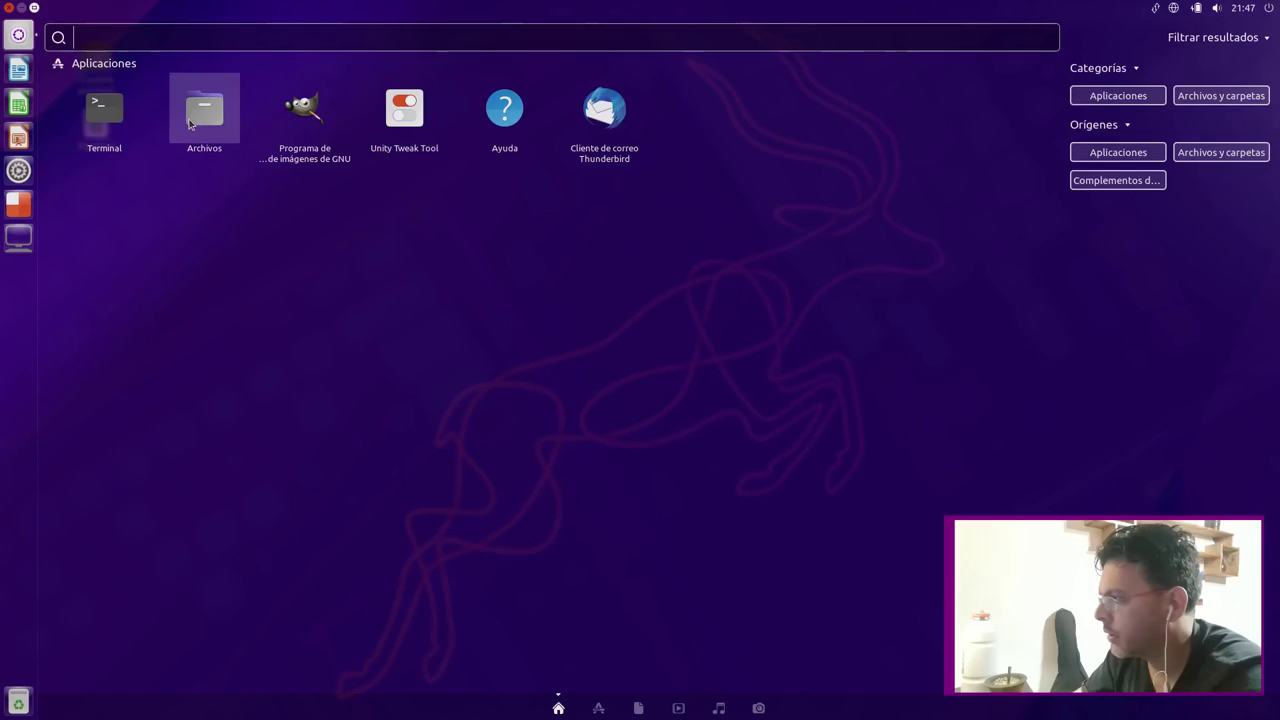
key("Return")
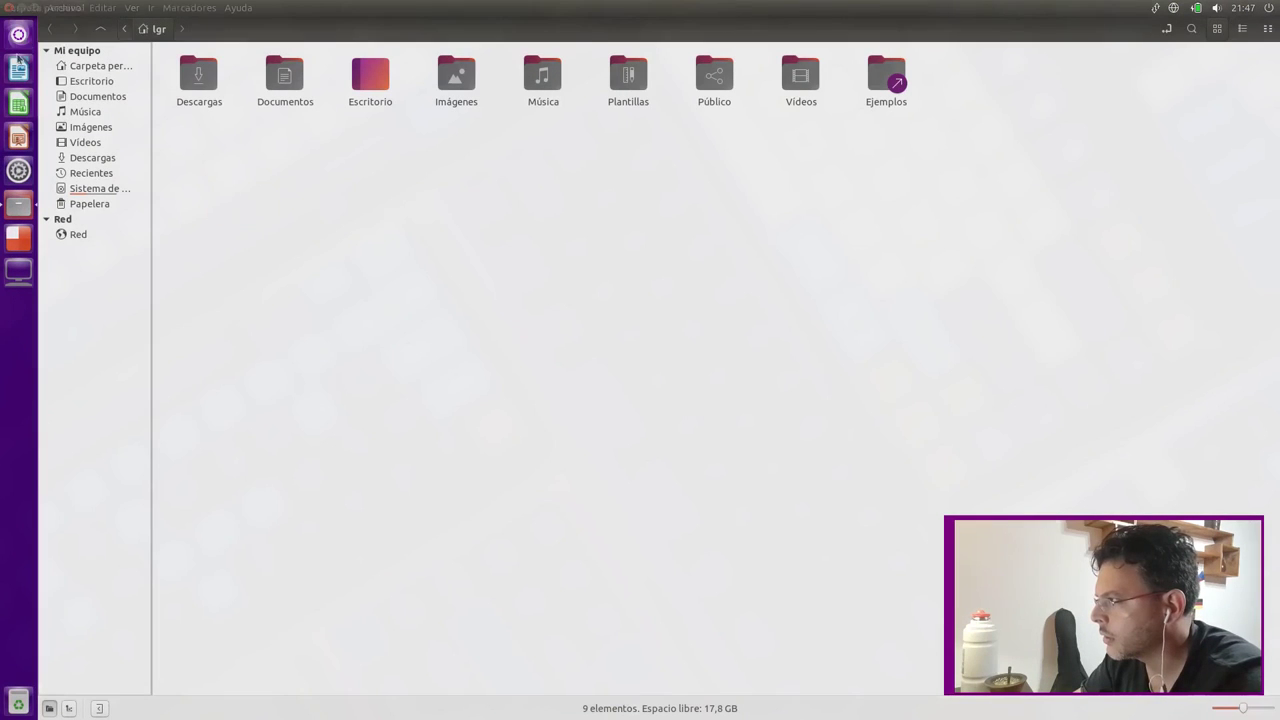
left_click(8, 8)
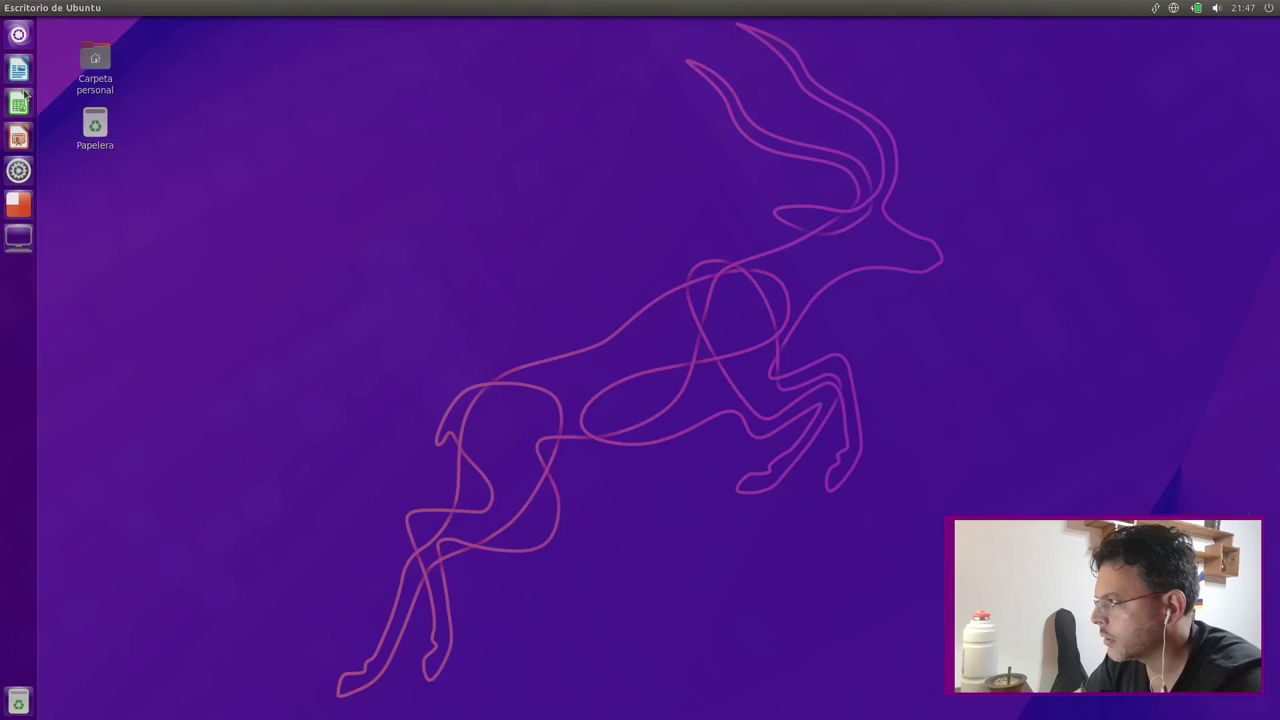
- Search the dash for "soft", open Software y actualizaciones to view the Ubuntu software sources, and close it
left_click(15, 42)
type("ss")
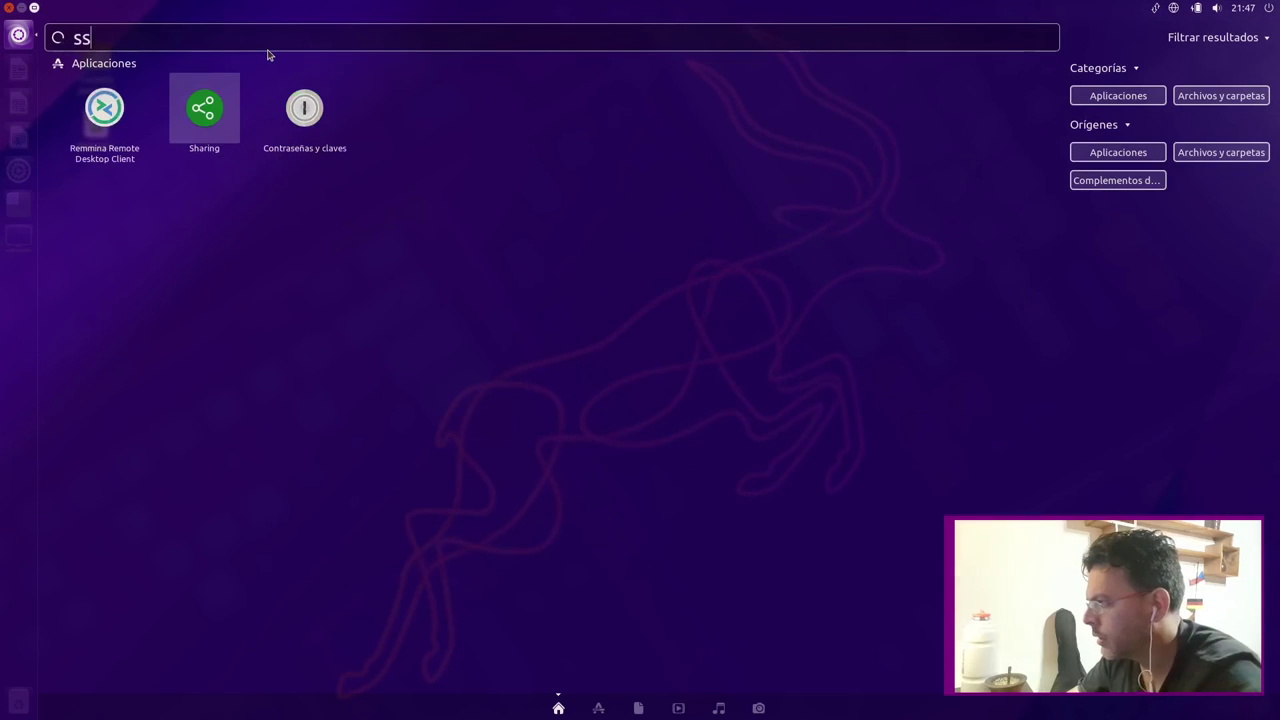
key("BackSpace")
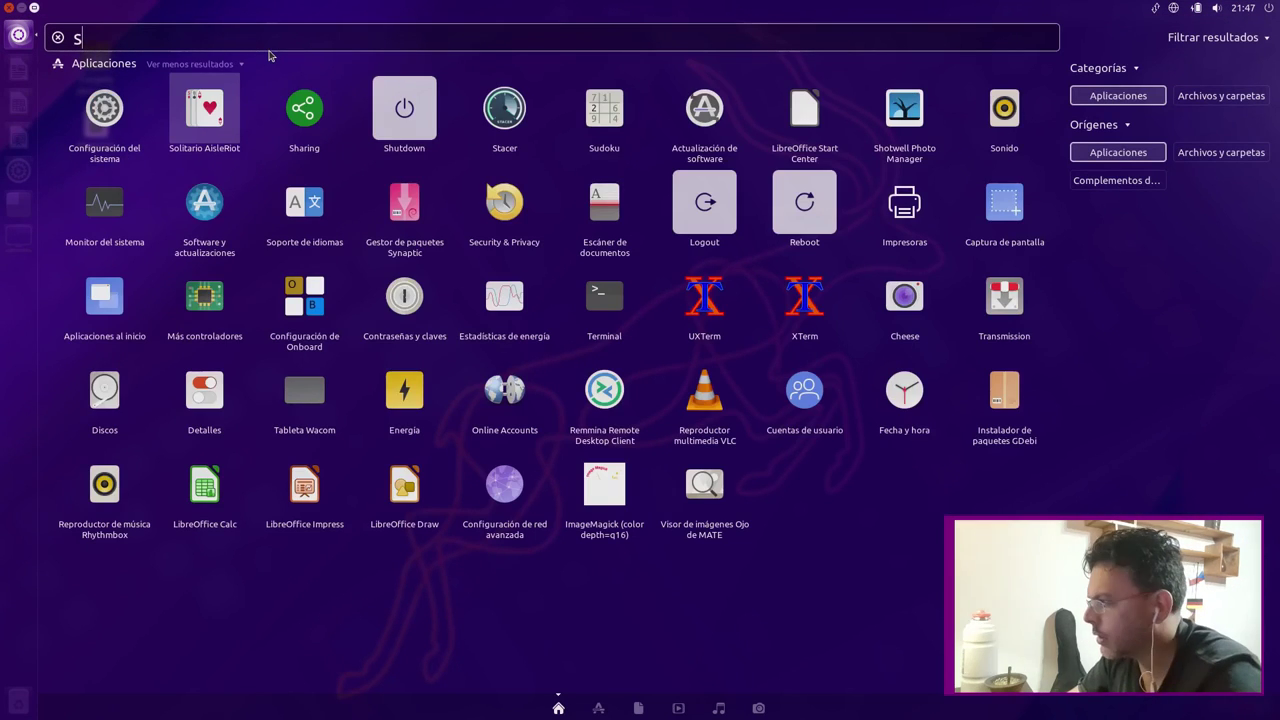
type("oft")
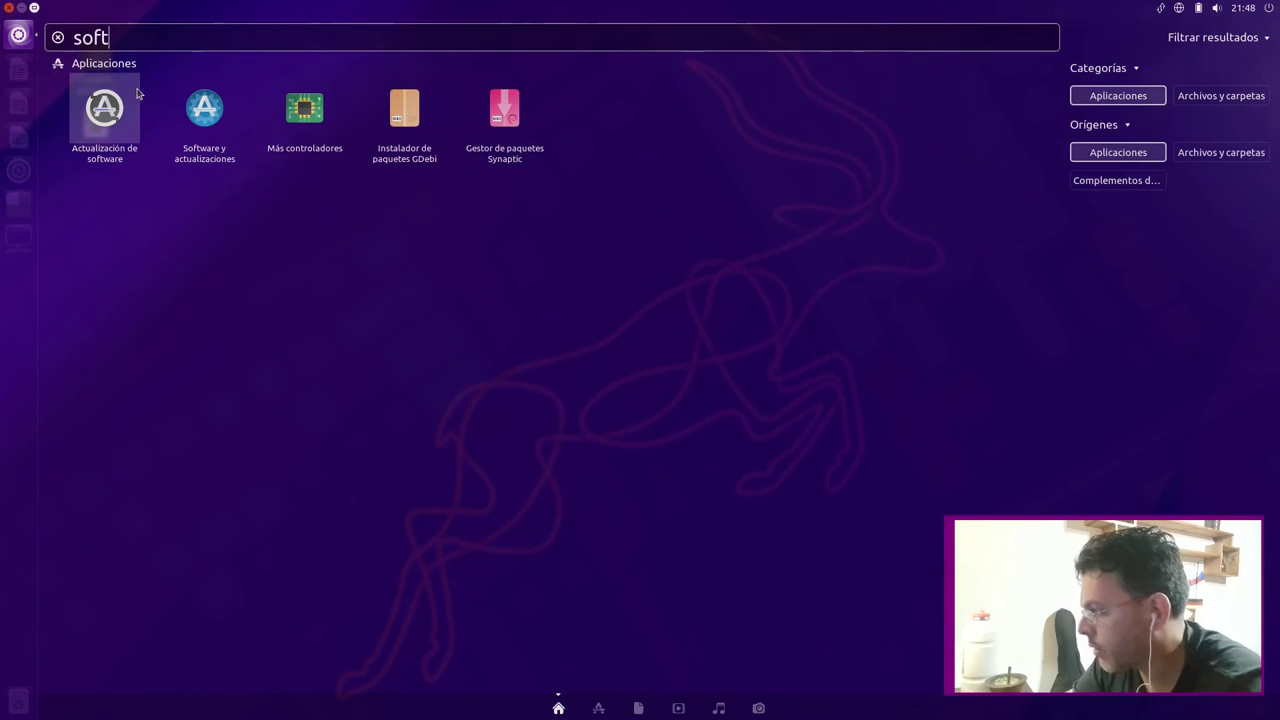
left_click(210, 118)
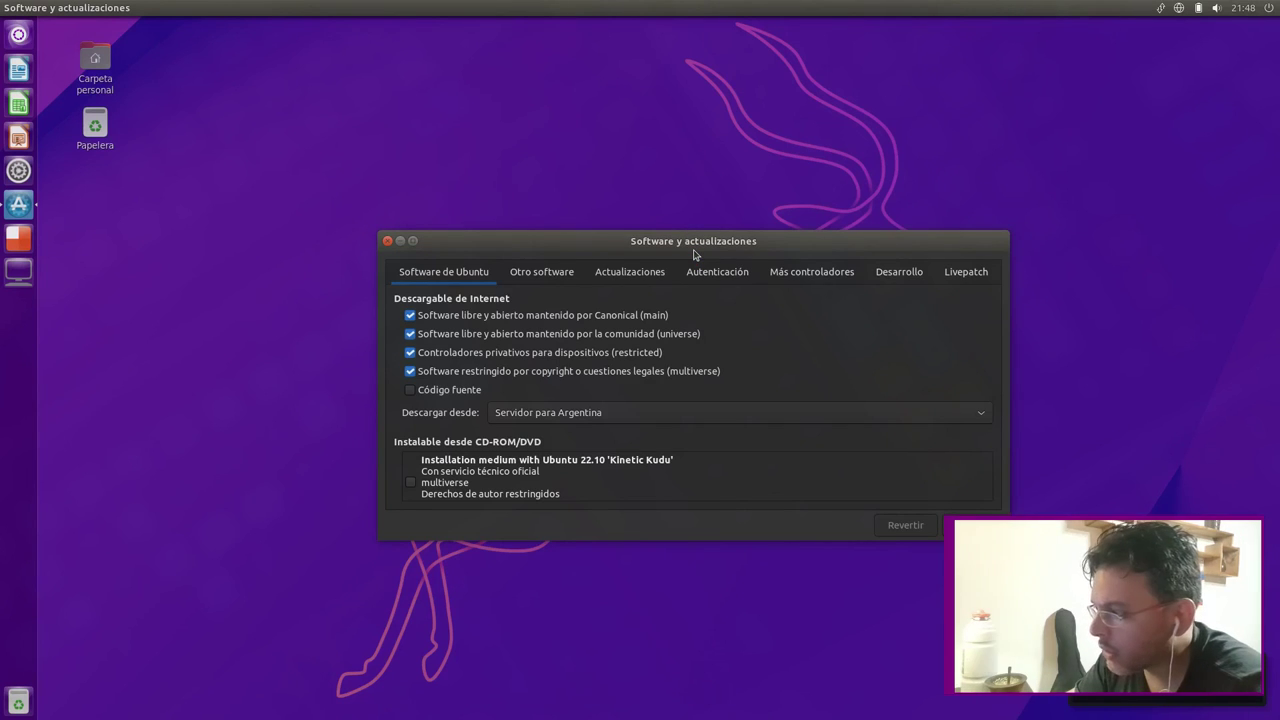
left_click_drag(702, 246, 715, 229)
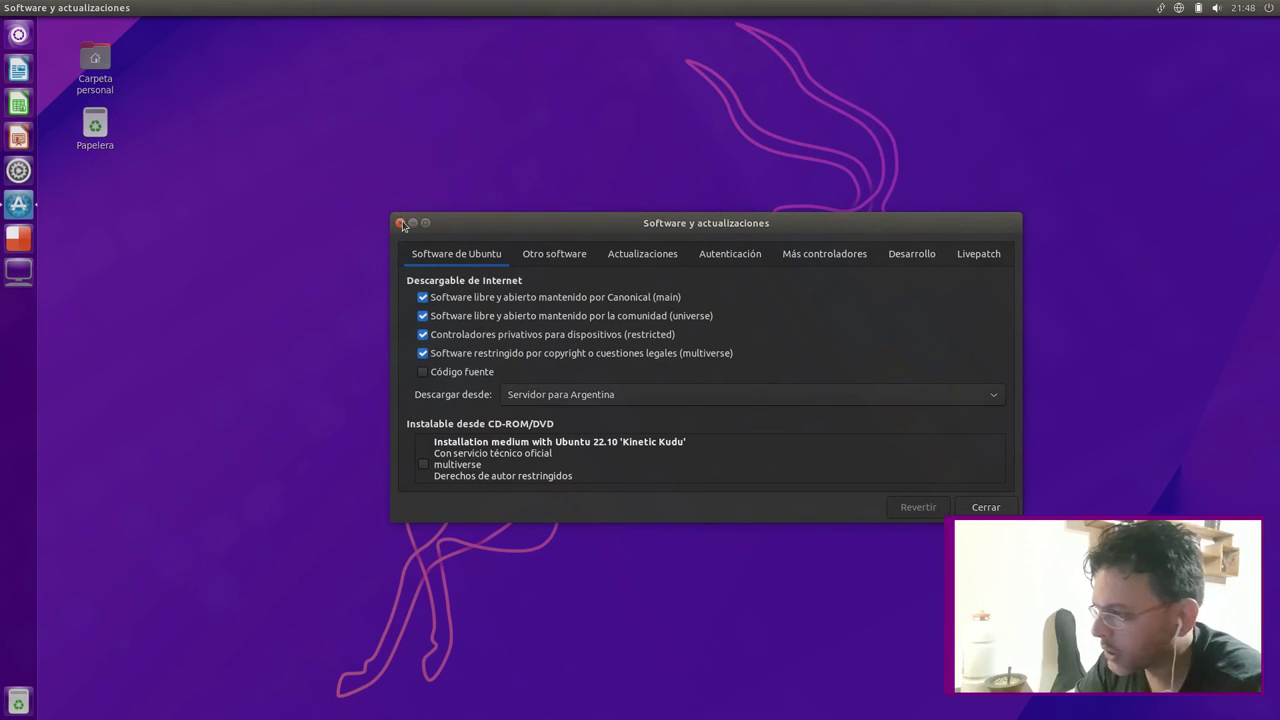
key("alt+F4")
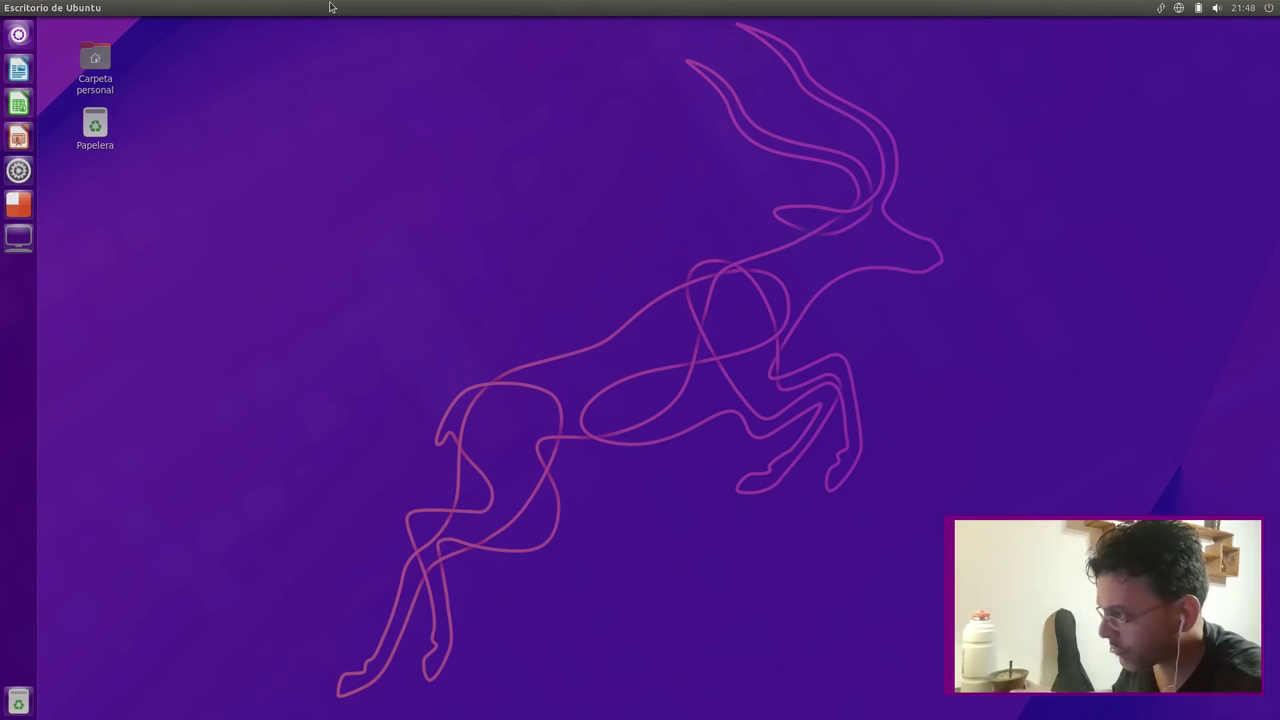
- Shut down the computer from the session options and confirm powering off
left_click(1269, 7)
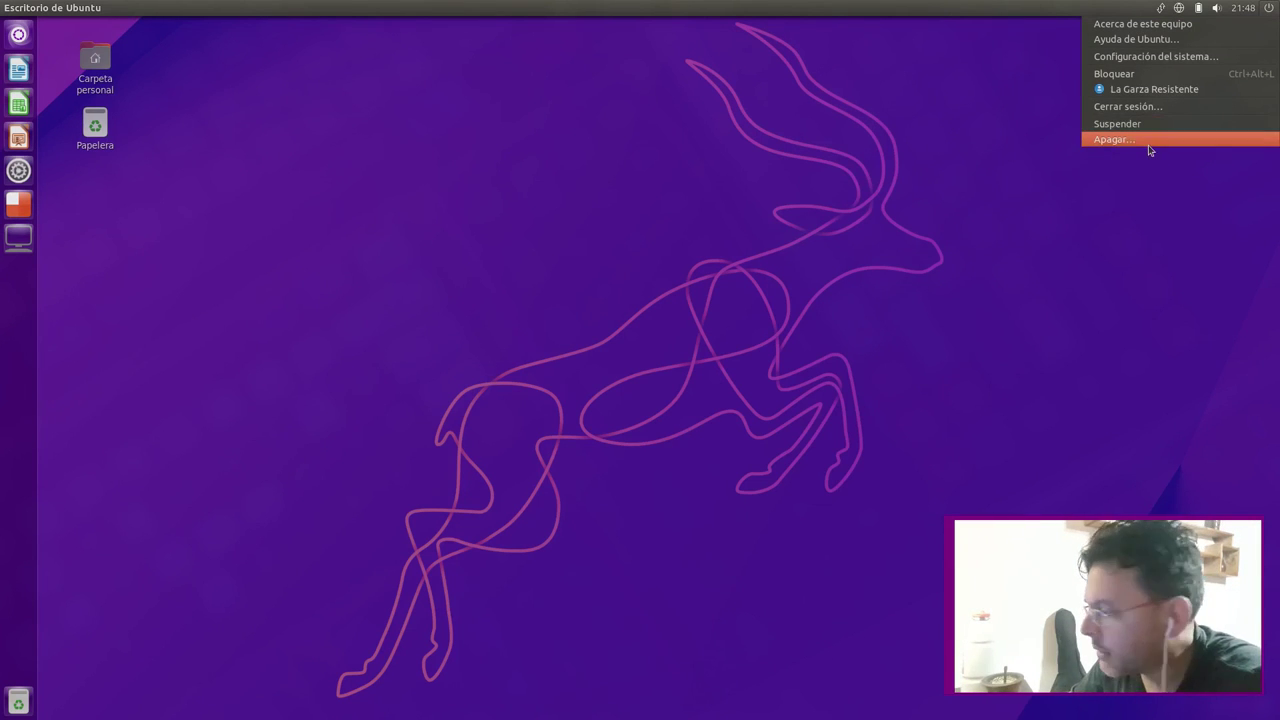
key("Return")
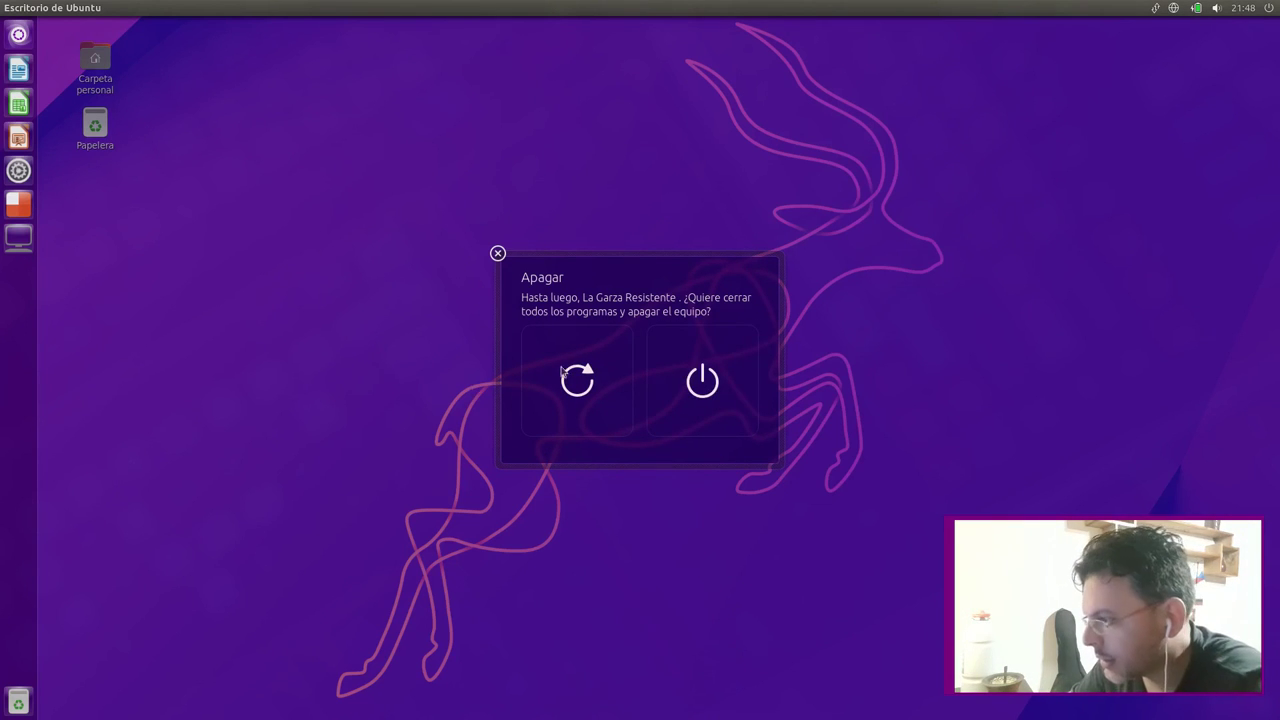
left_click(709, 367)
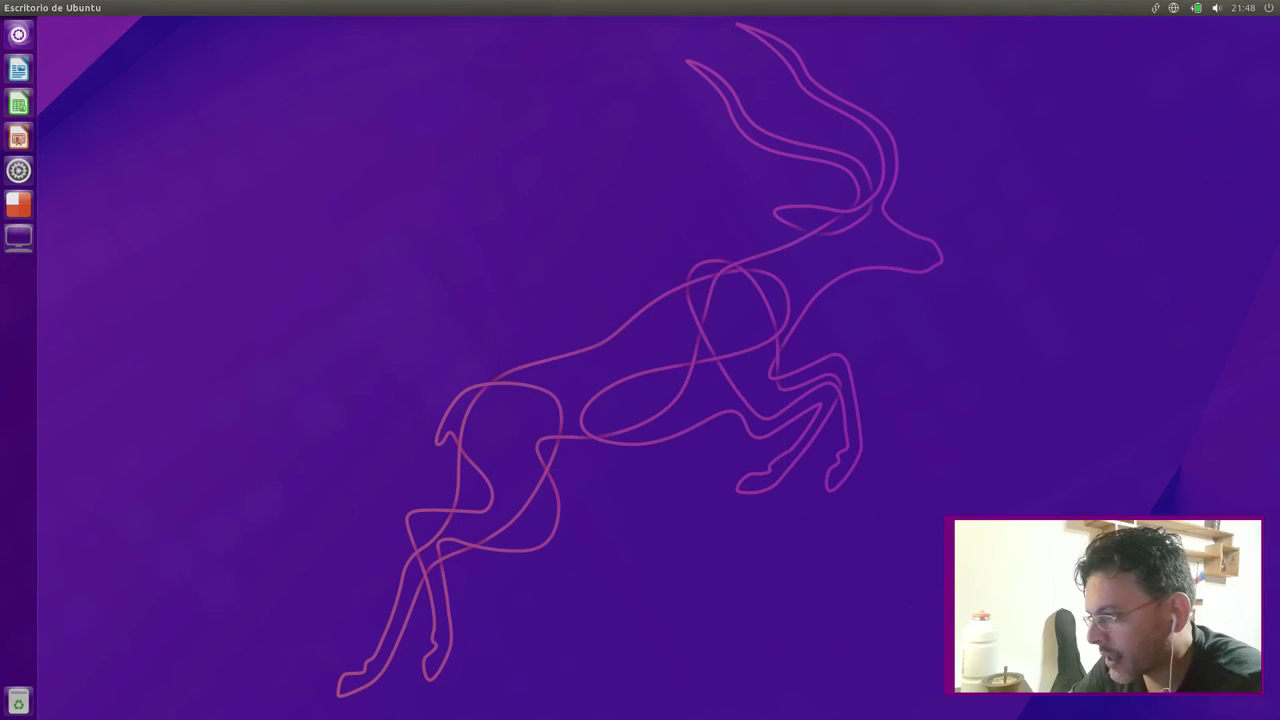